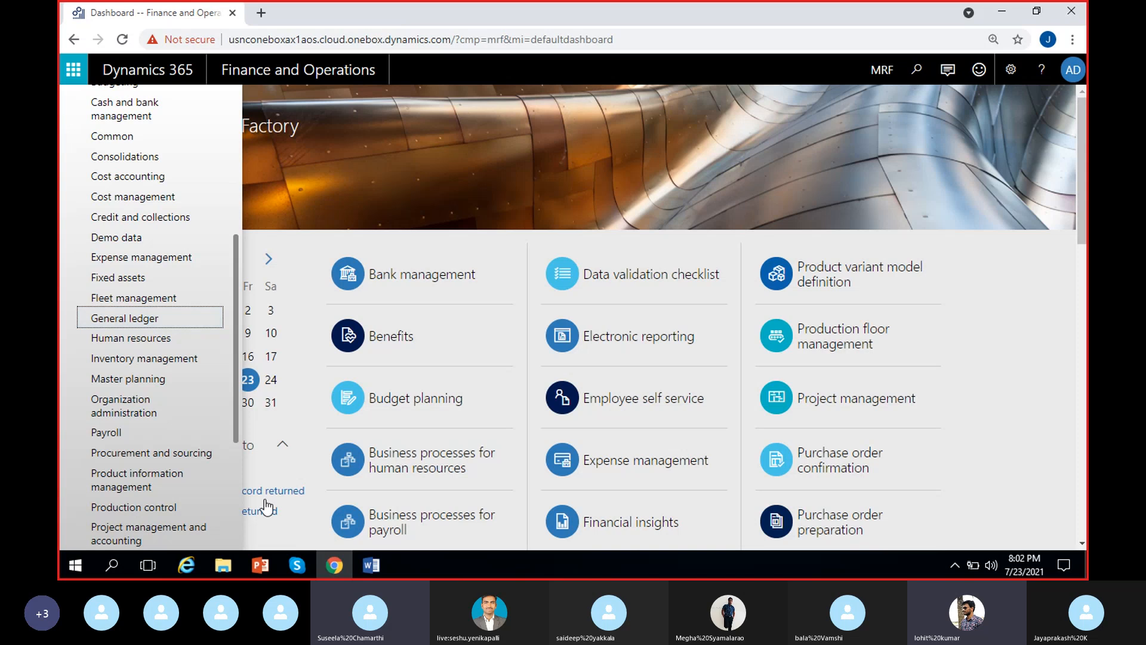
Step: Open the Chart of accounts page of the General ledger module and dismiss the chat notification
left_click(299, 566)
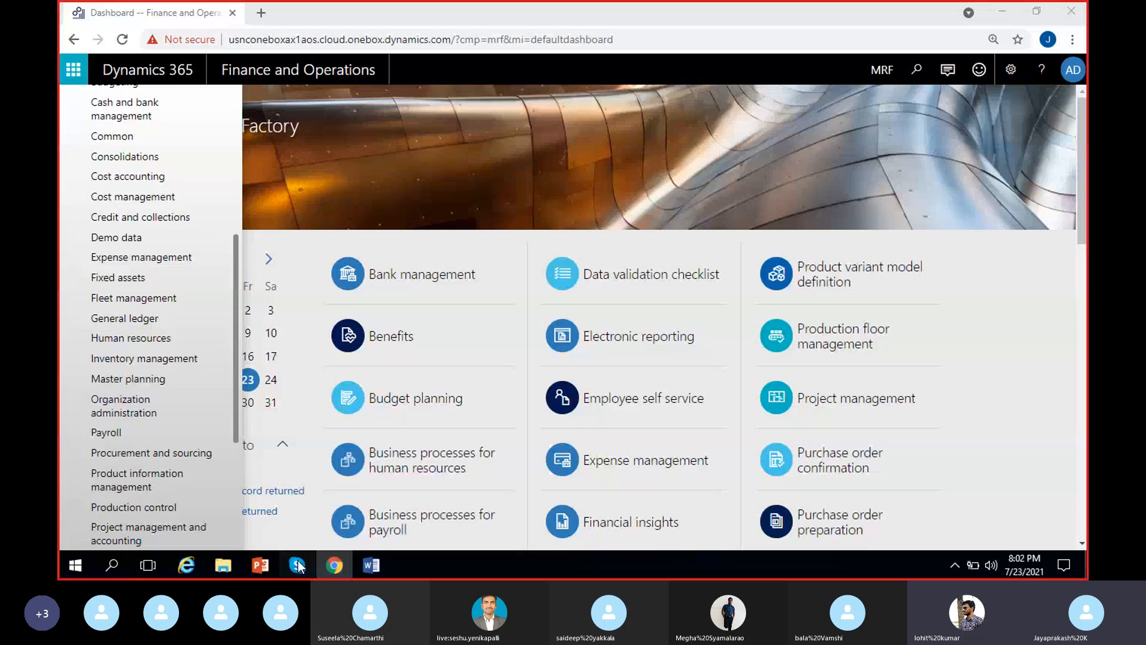
left_click(298, 567)
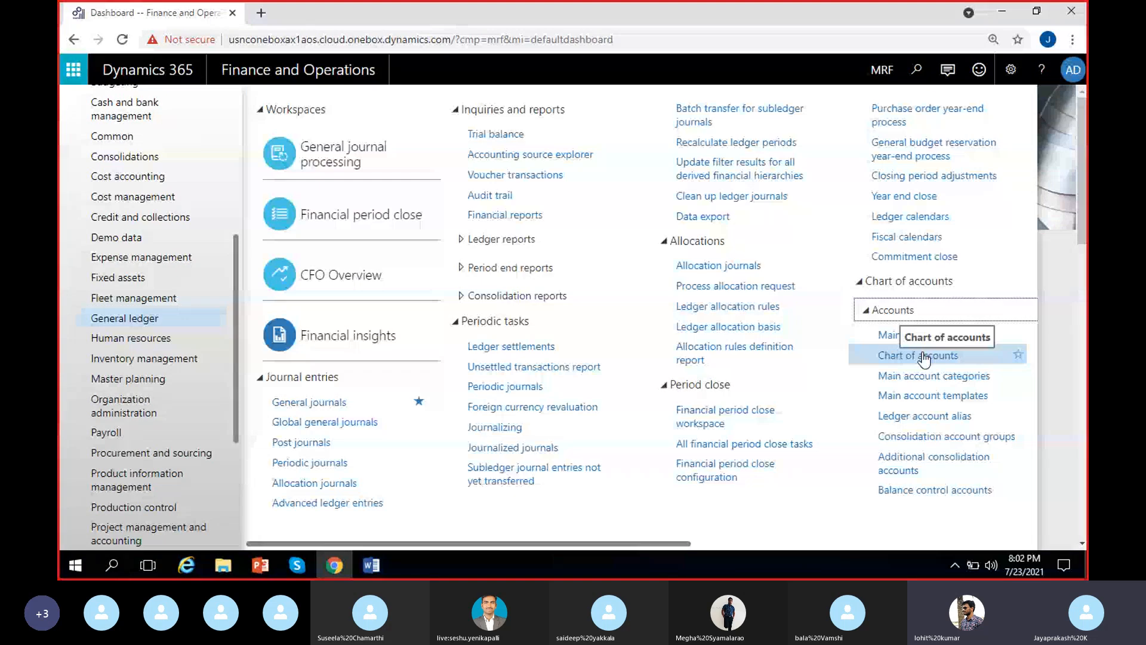
left_click(924, 356)
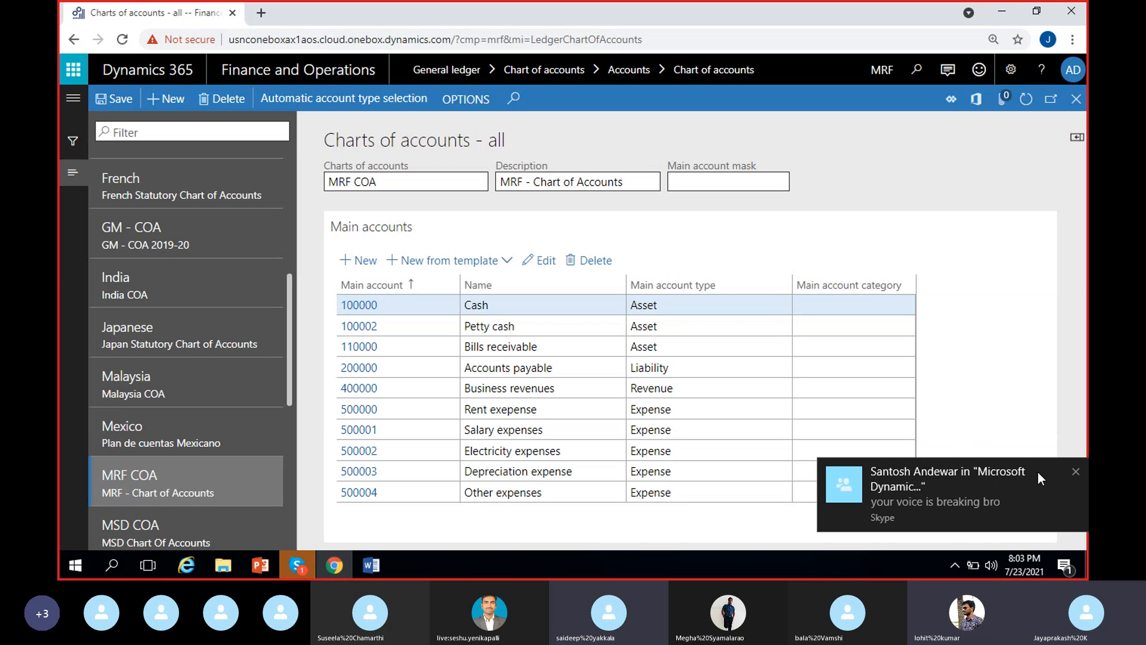
left_click(1075, 472)
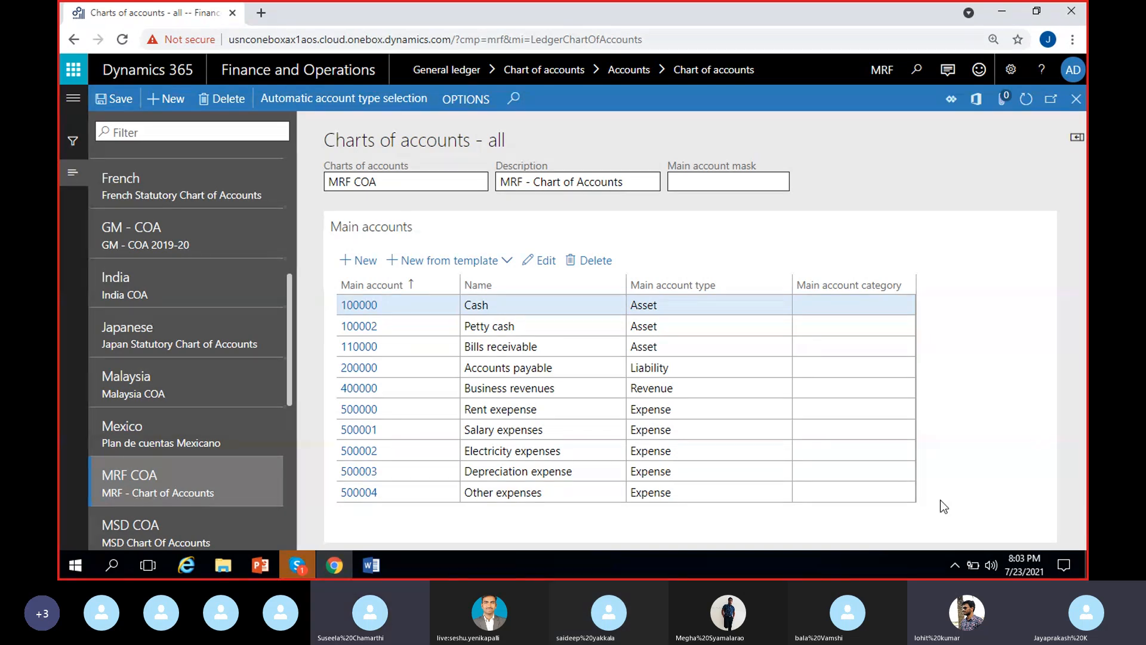
Step: Check the Wi-Fi connection and the Skype call window, and return to the charts of accounts page
left_click(955, 565)
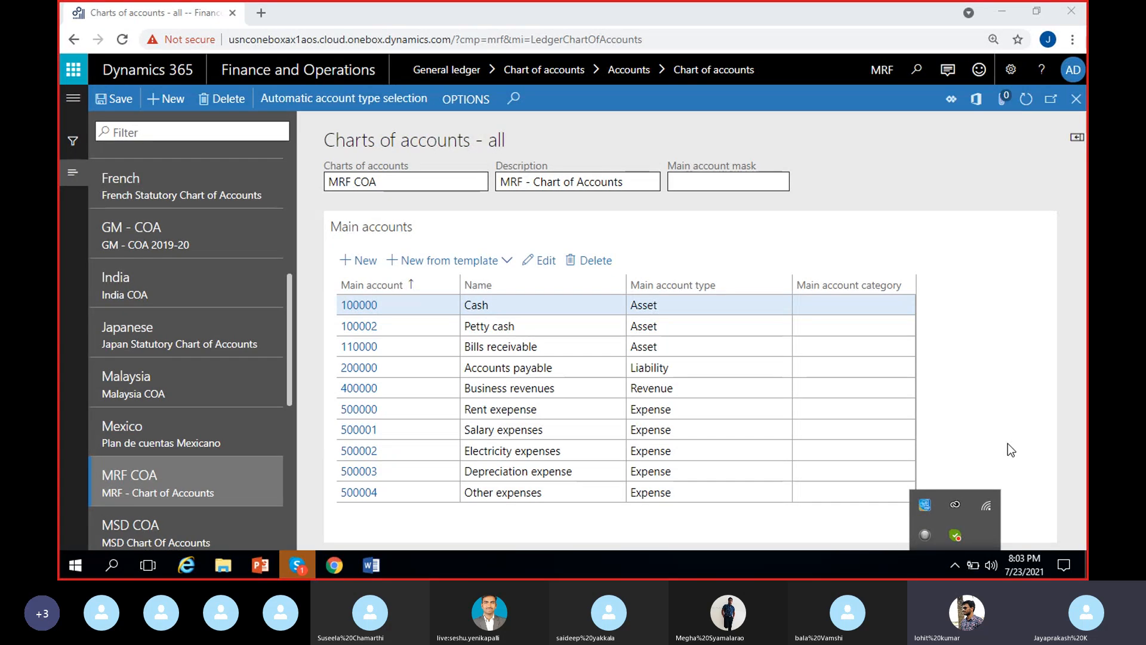
left_click(988, 504)
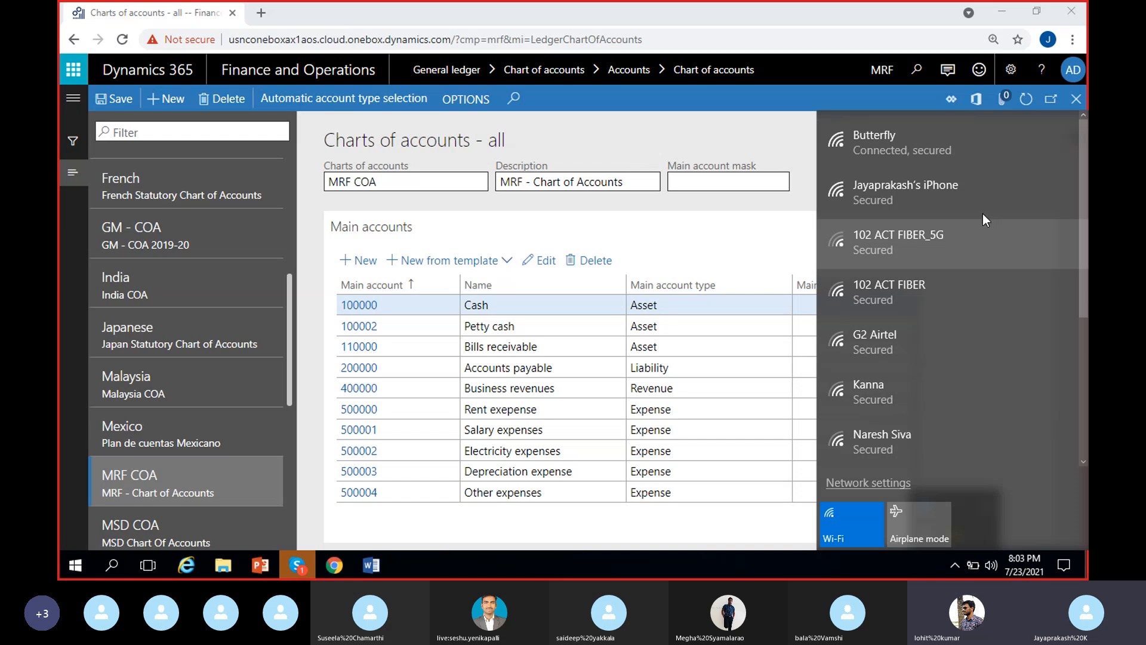
left_click(1033, 307)
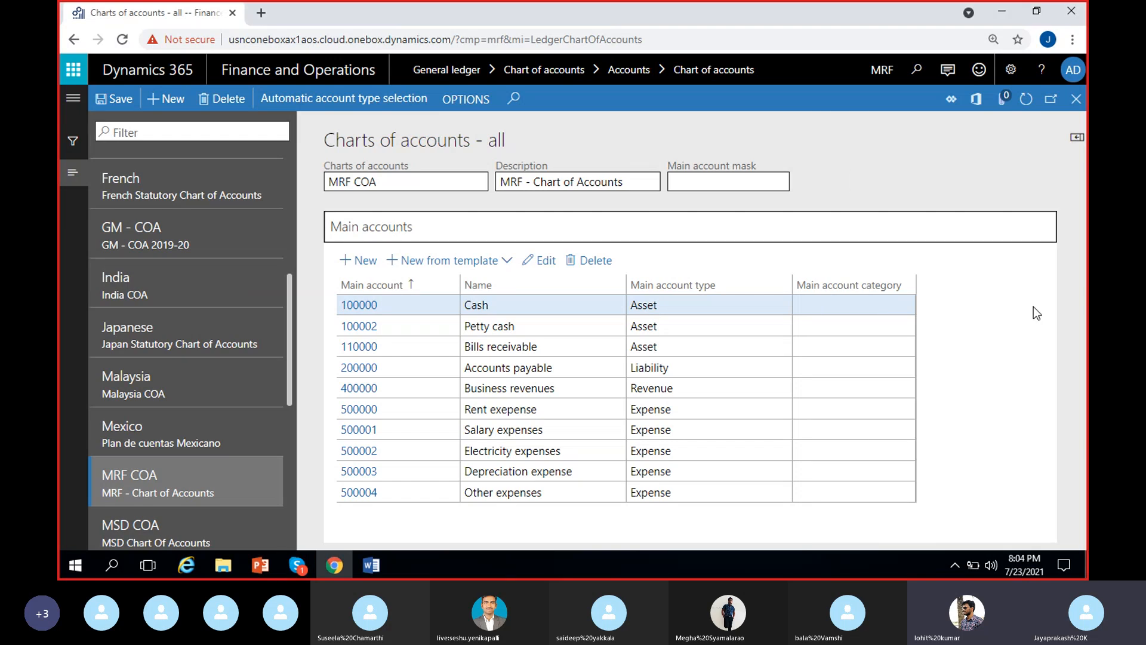
left_click(297, 565)
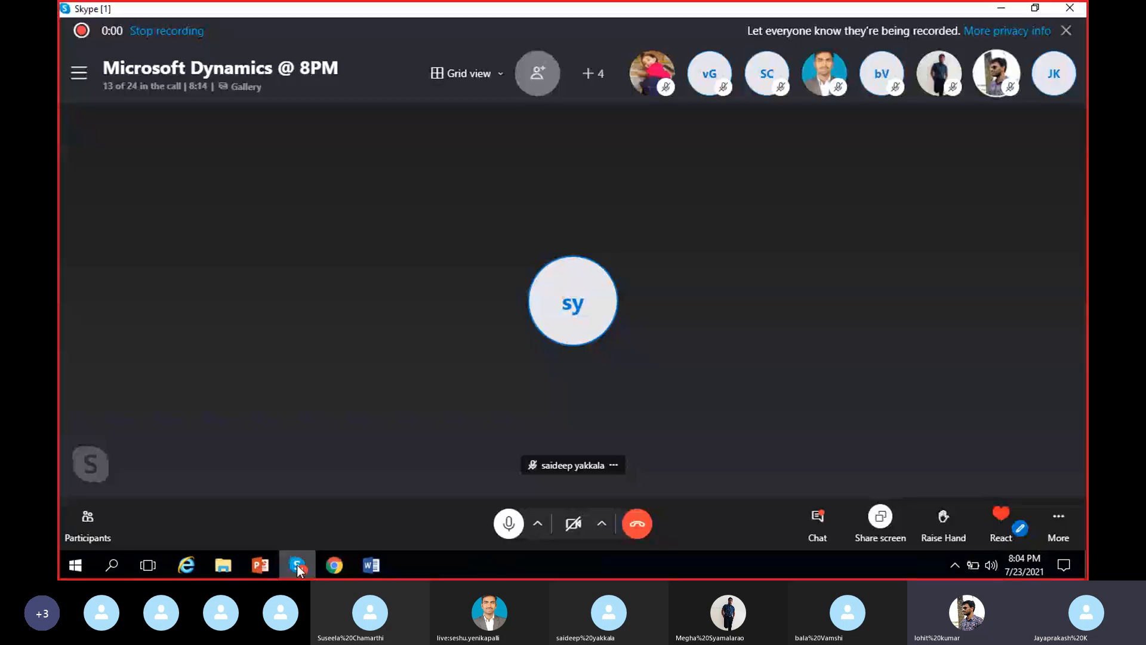
left_click(1001, 10)
left_click(962, 186)
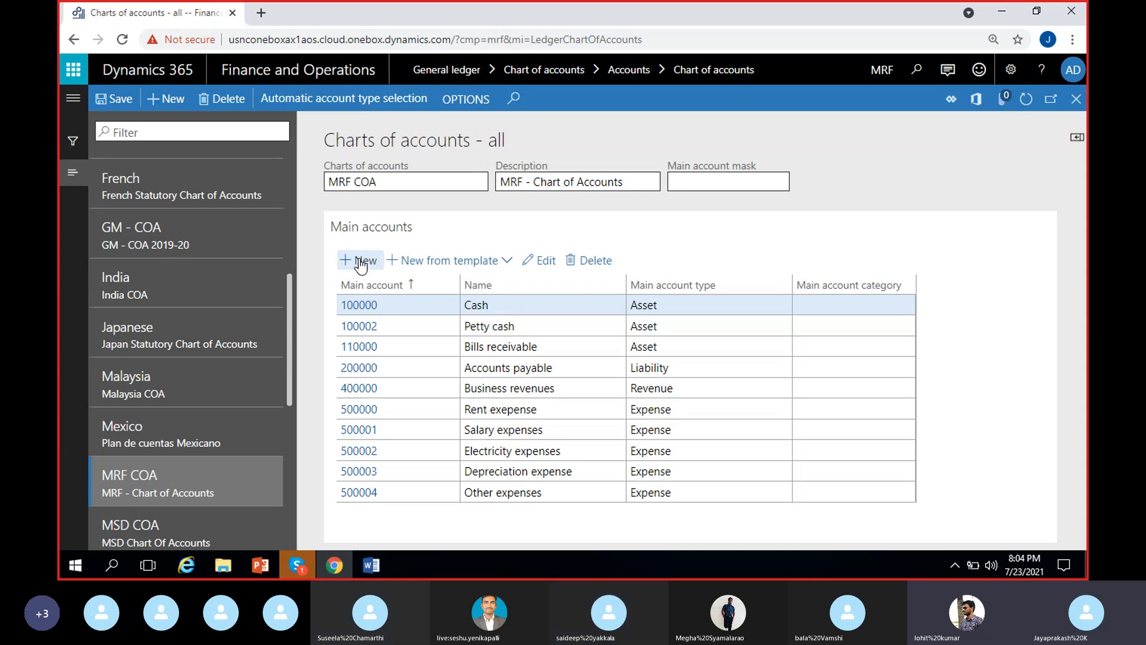
Step: Create a new main account numbered 500005 in the MRF COA chart of accounts
left_click(370, 285)
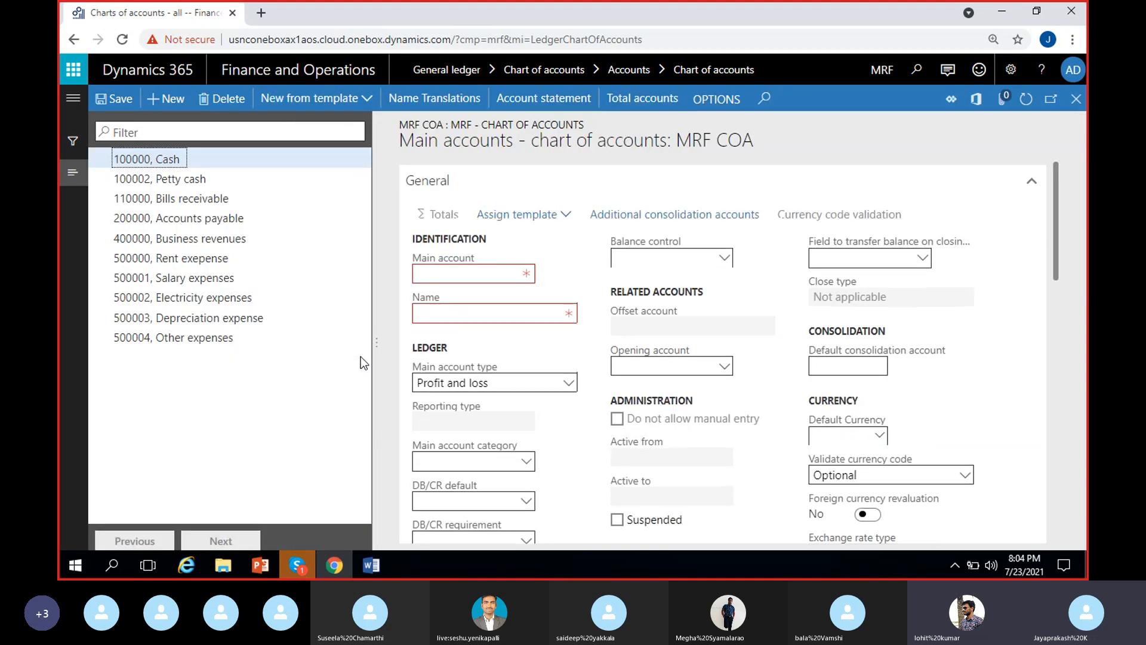
left_click(450, 274)
type("50000")
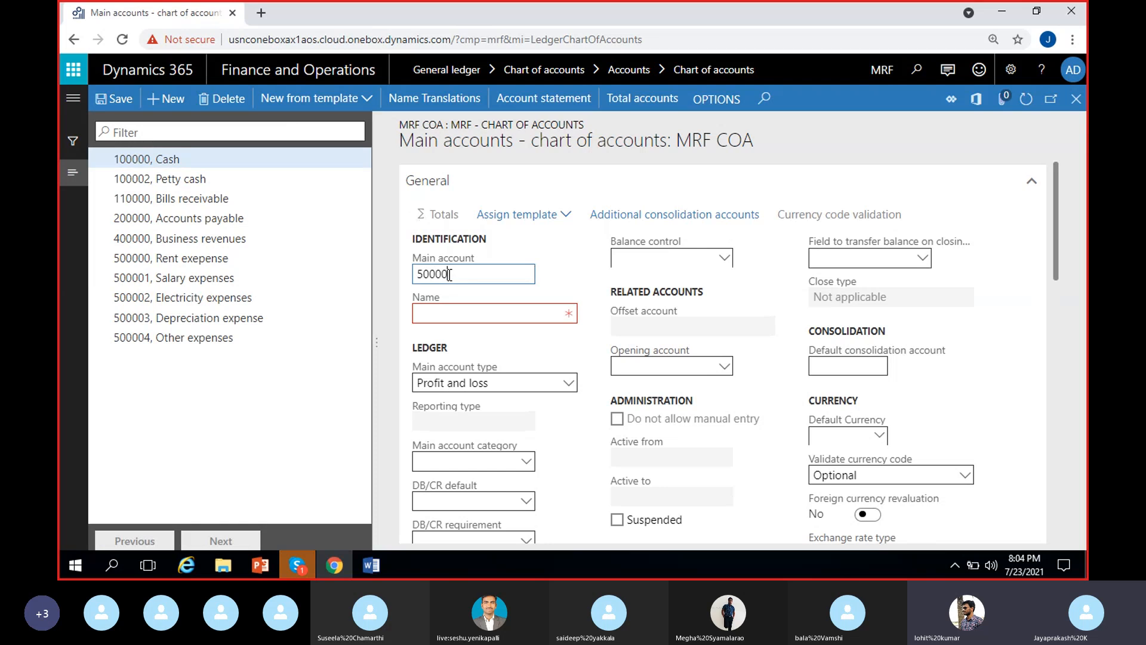
type("5")
Step: Name the new main account "miscellaneous expenses" and set its main account type to Expense
left_click(465, 316)
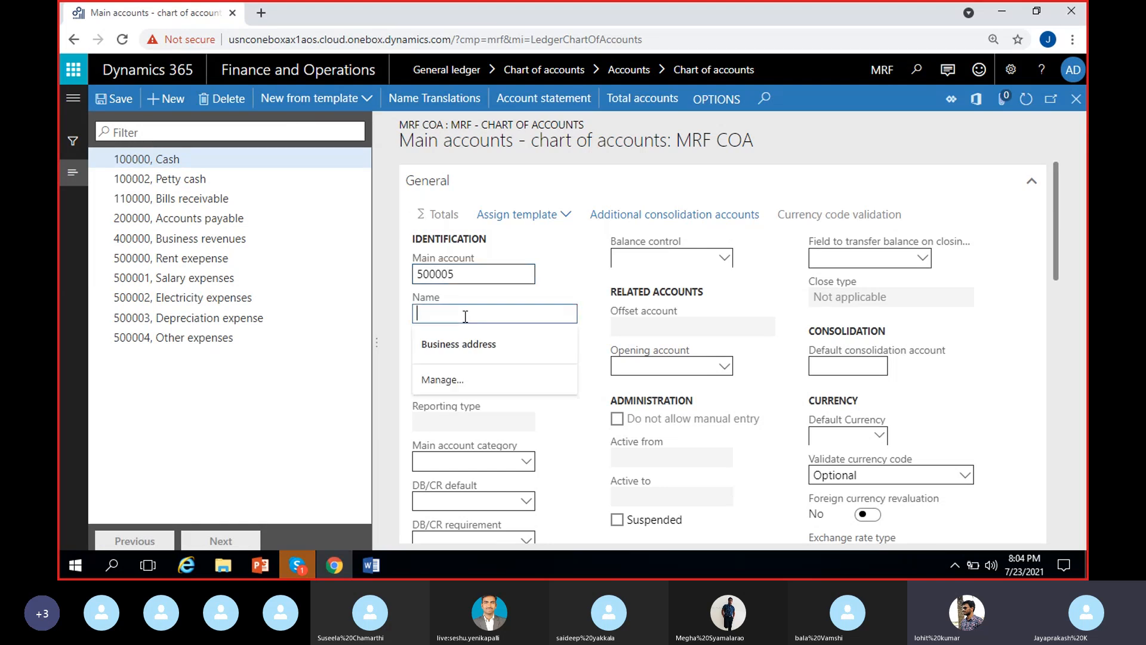
type("miscilla")
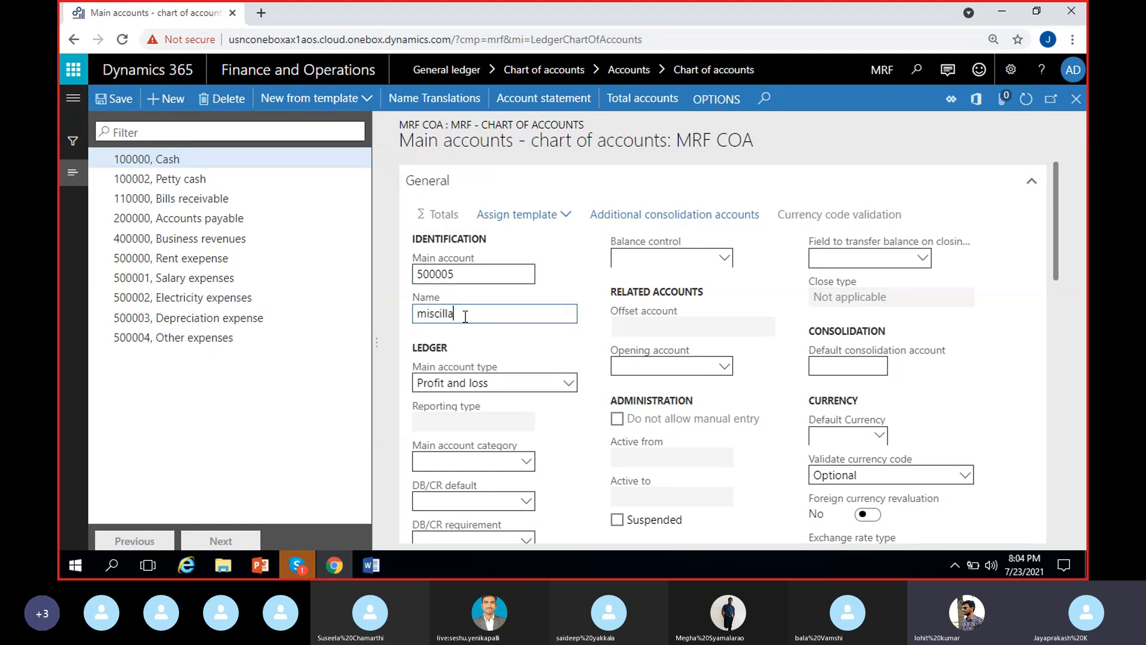
type("neous")
right_click(465, 314)
left_click(482, 327)
type("exp")
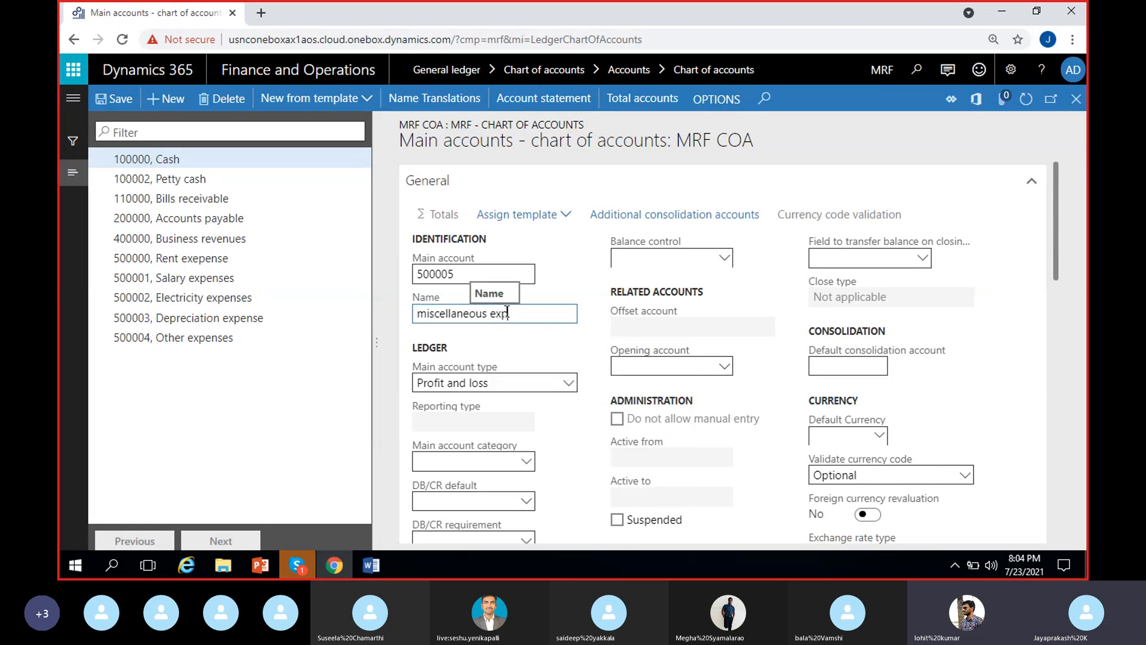
type("enses")
left_click(569, 285)
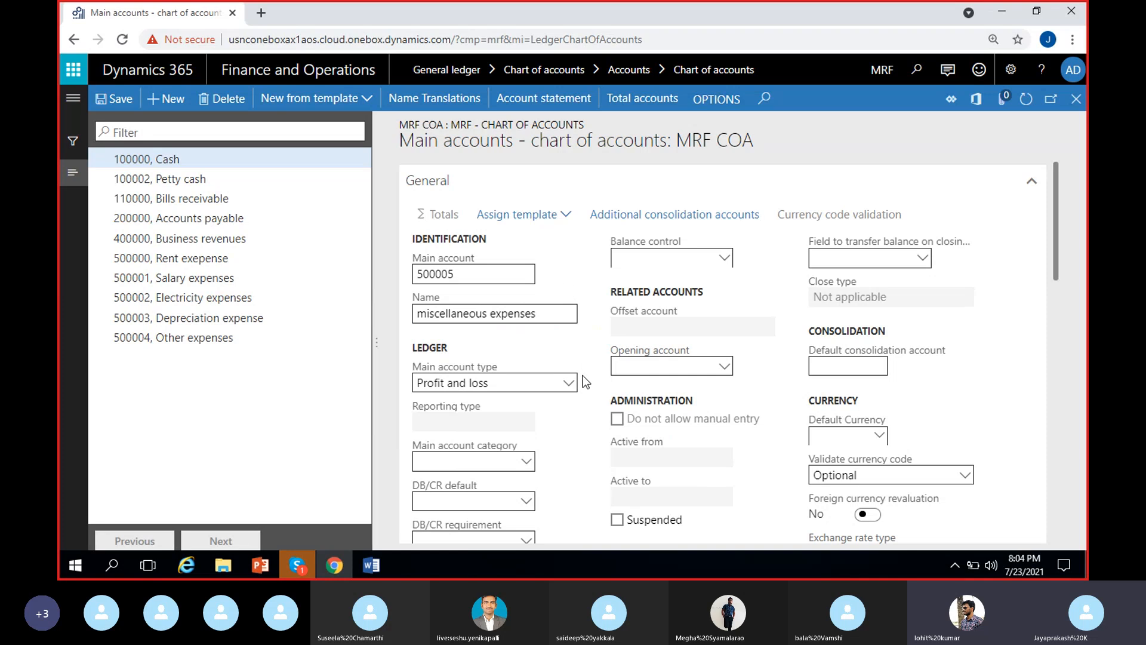
left_click(569, 382)
left_click(471, 225)
Step: Review the new account's General, Legal entity overrides, Posting validation and Financial reporting settings
scroll(587, 436, "down", 3)
scroll(586, 436, "up", 3)
scroll(799, 430, "down", 3)
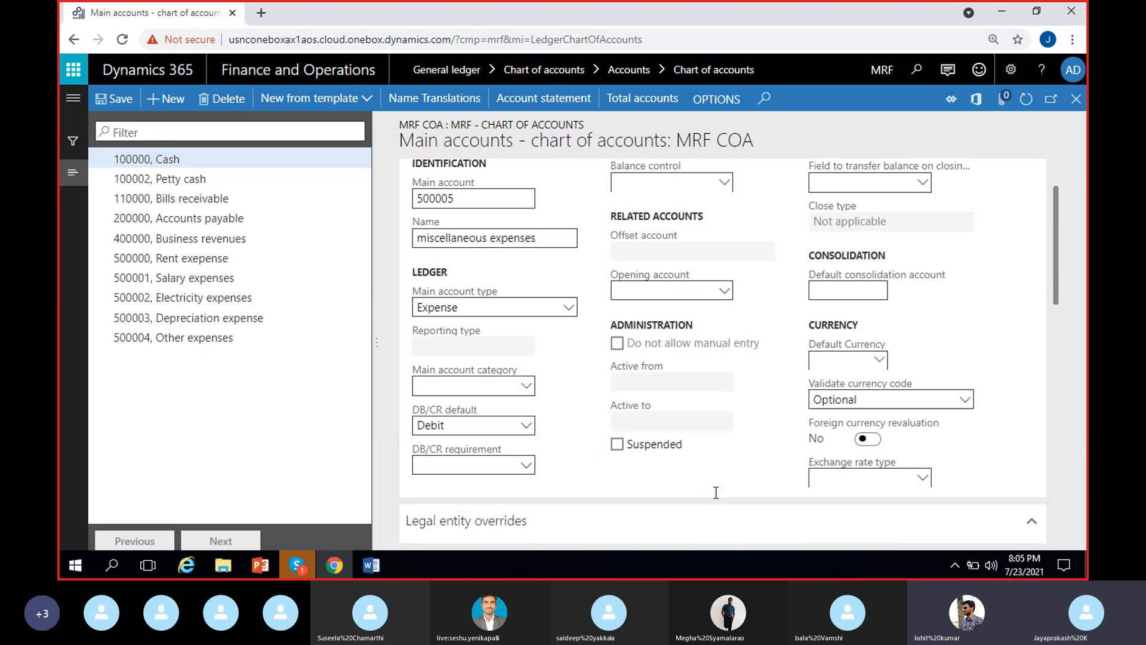
scroll(574, 420, "up", 3)
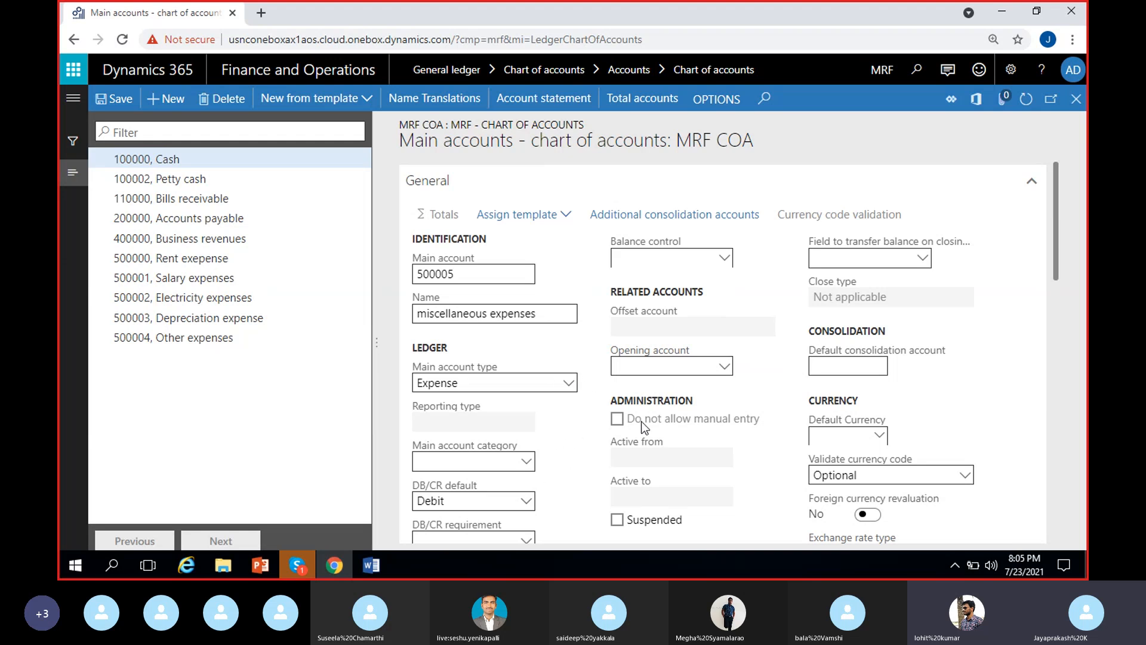
scroll(535, 422, "down", 1)
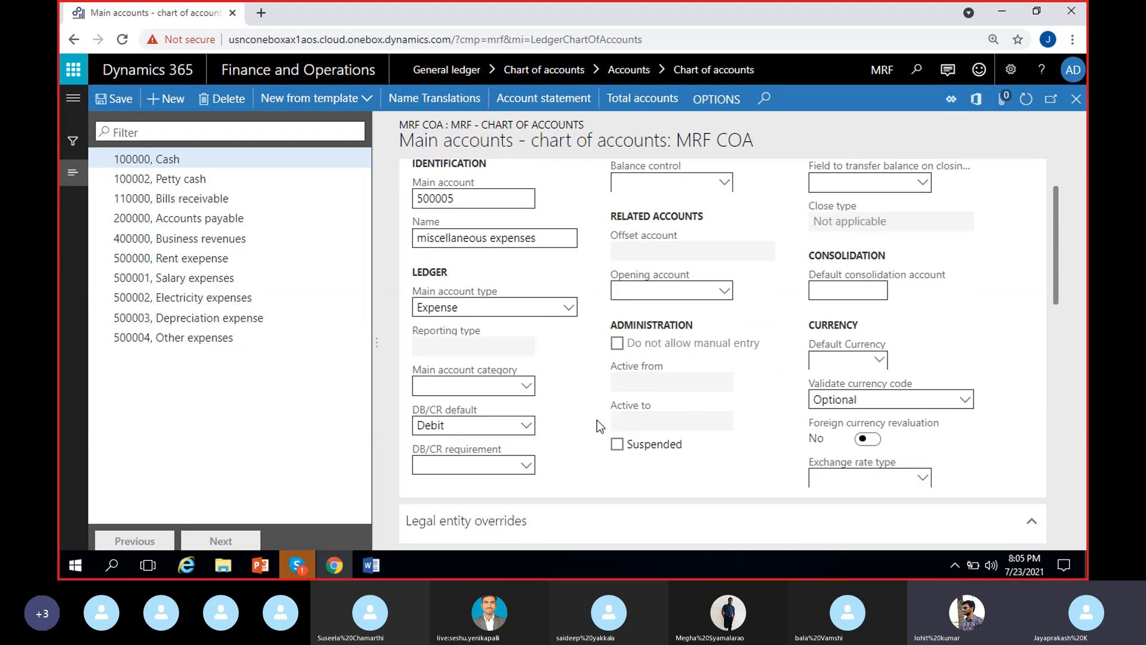
scroll(599, 428, "up", 1)
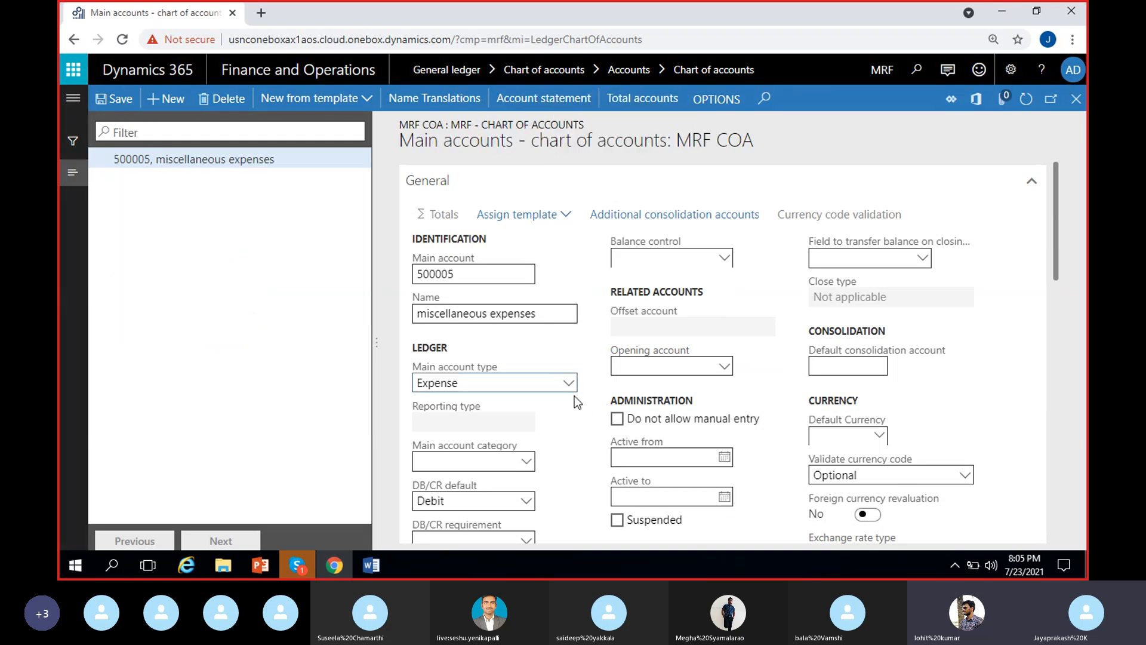
scroll(547, 406, "down", 1)
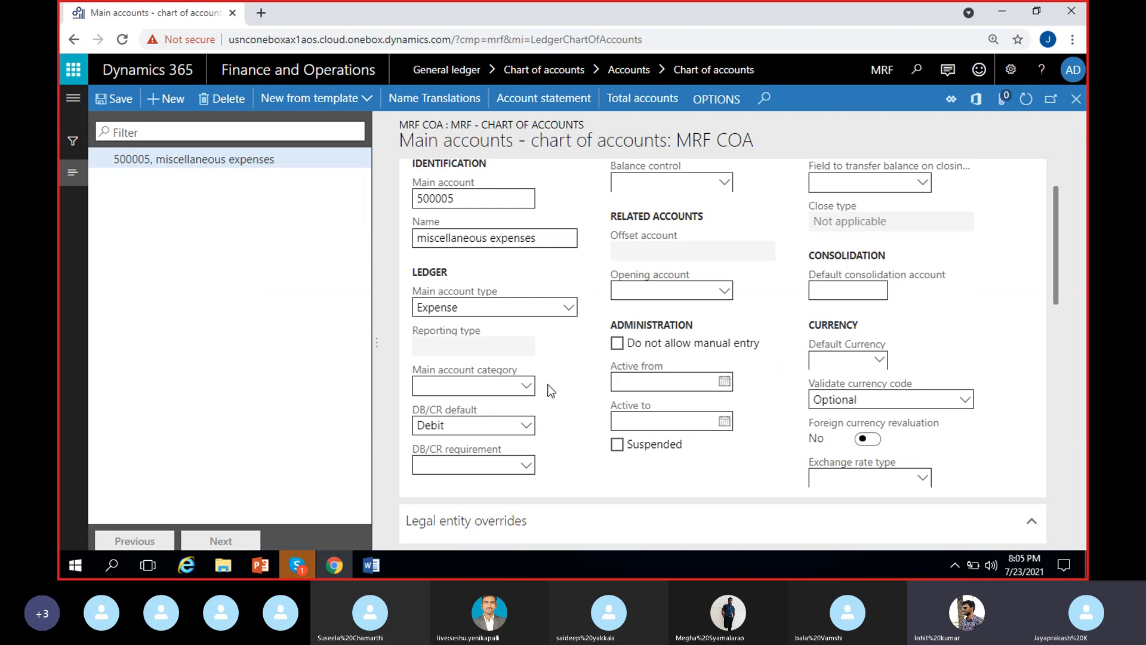
scroll(582, 443, "down", 2)
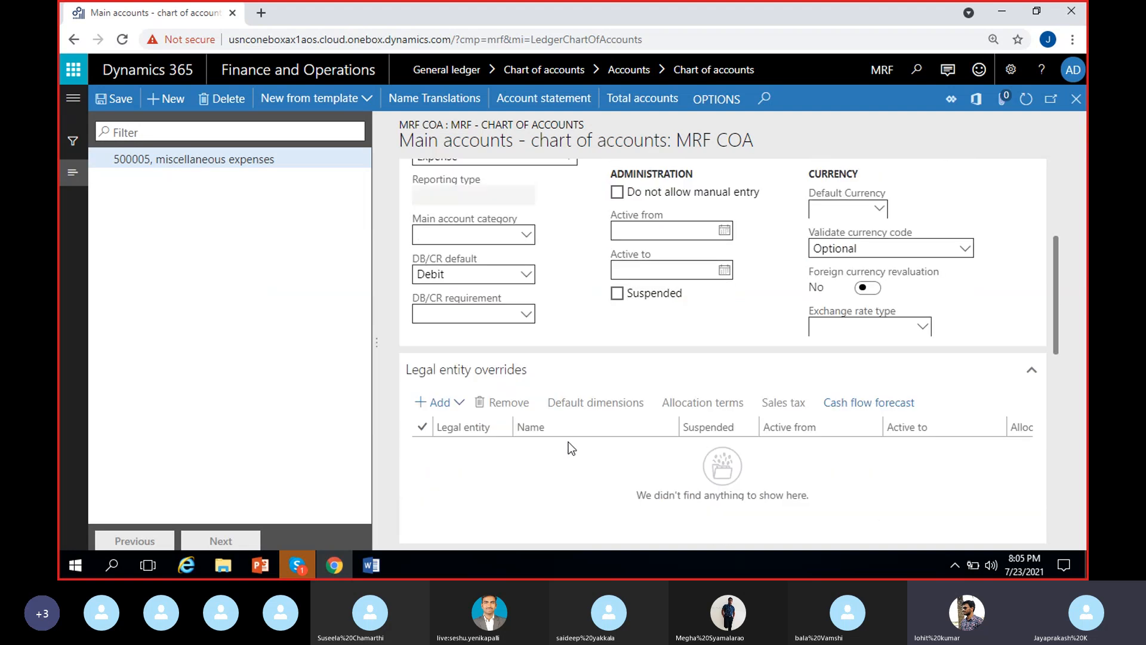
scroll(578, 337, "down", 3)
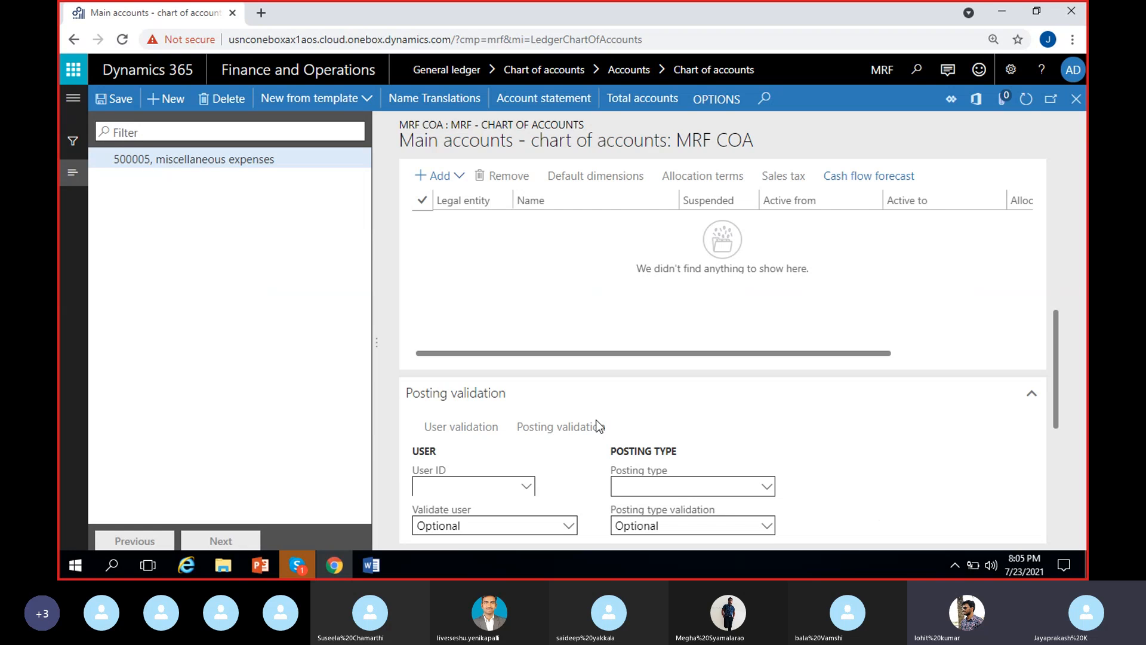
scroll(643, 421, "down", 5)
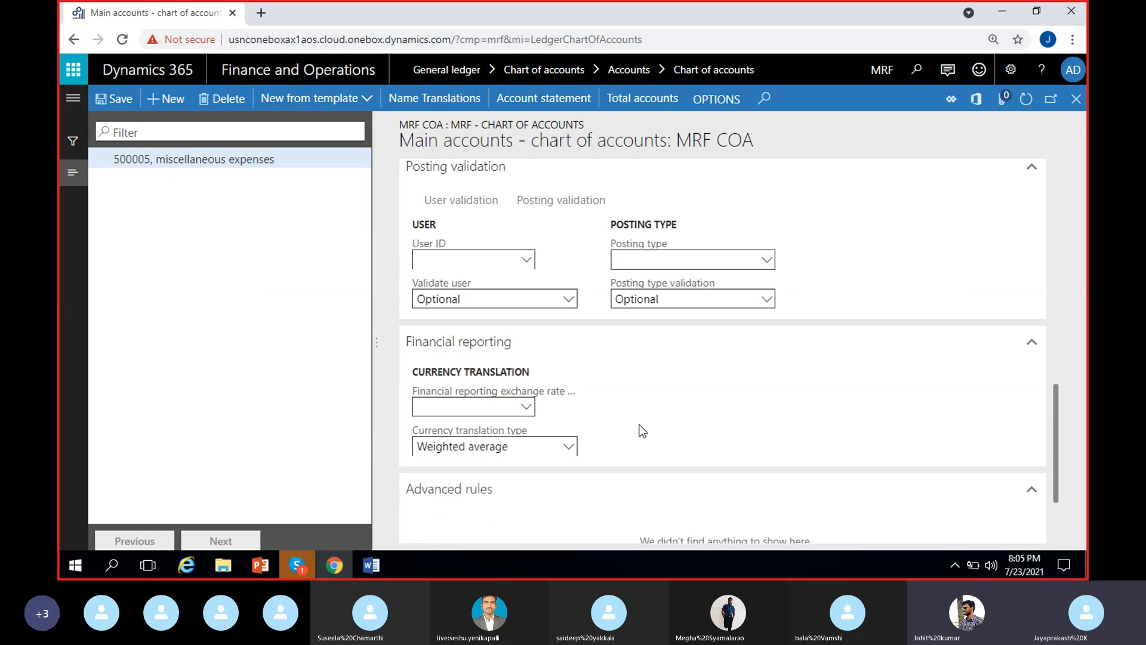
scroll(642, 430, "up", 8)
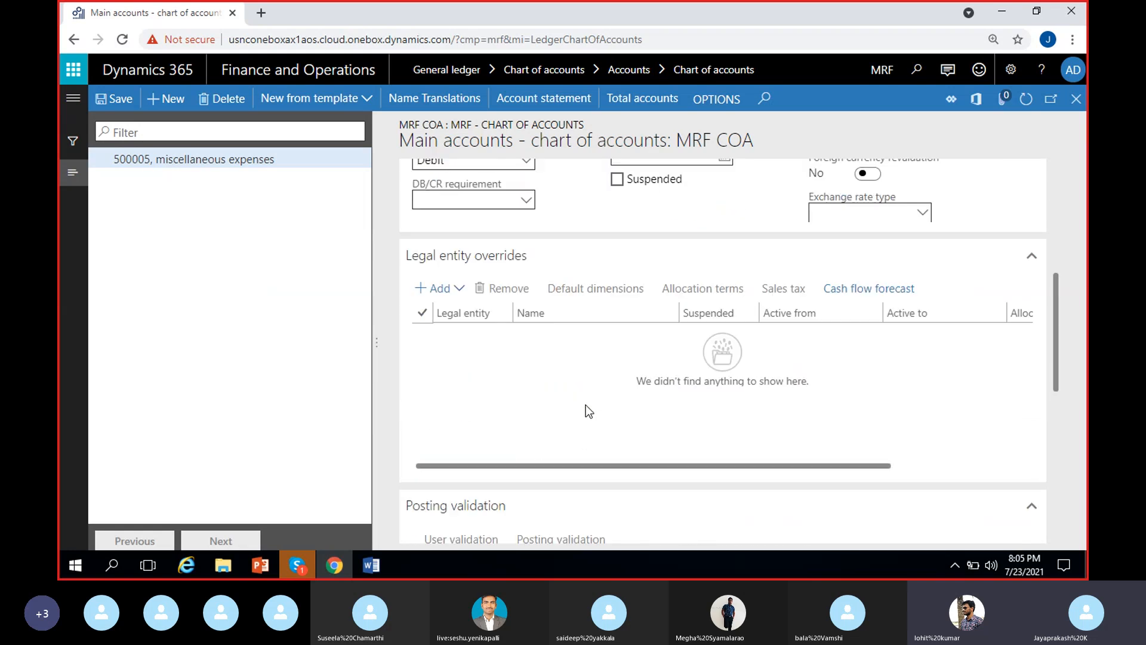
scroll(677, 267, "up", 5)
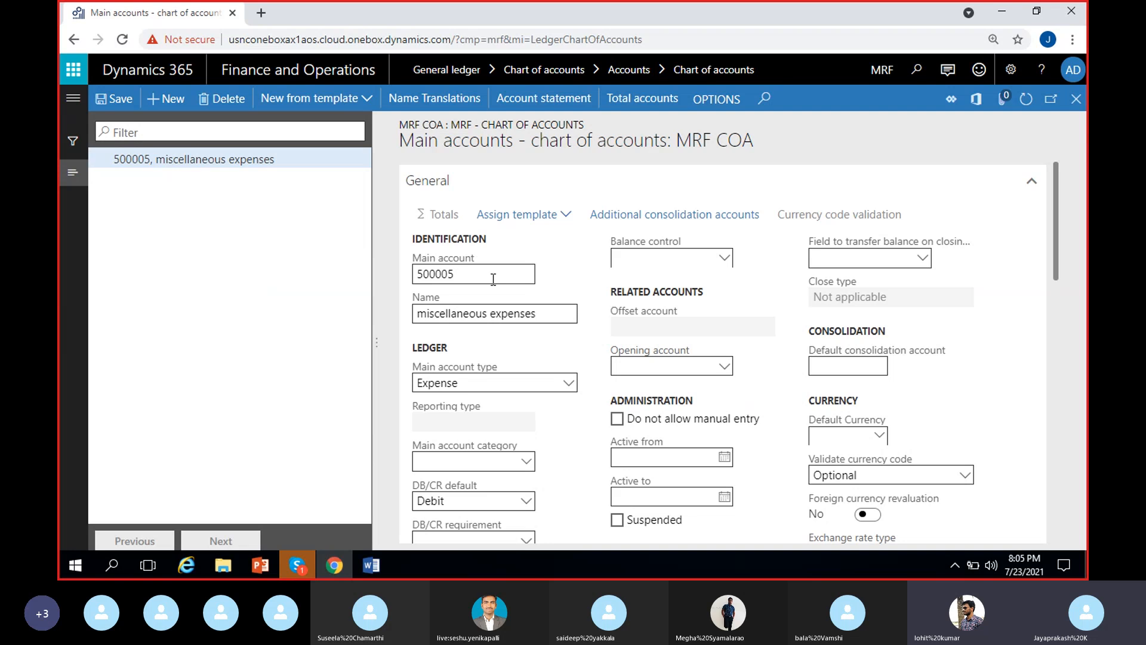
Step: Examine the main account type options available for the miscellaneous expenses account, keeping the current selection
left_click(551, 317)
left_click(570, 386)
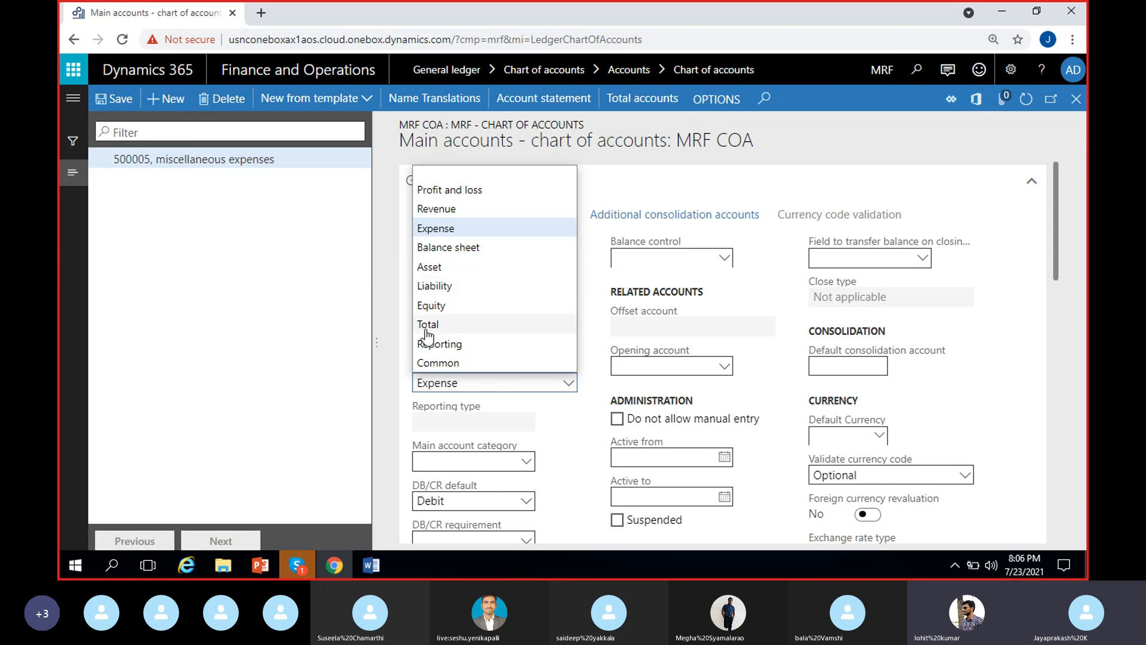
left_click(540, 420)
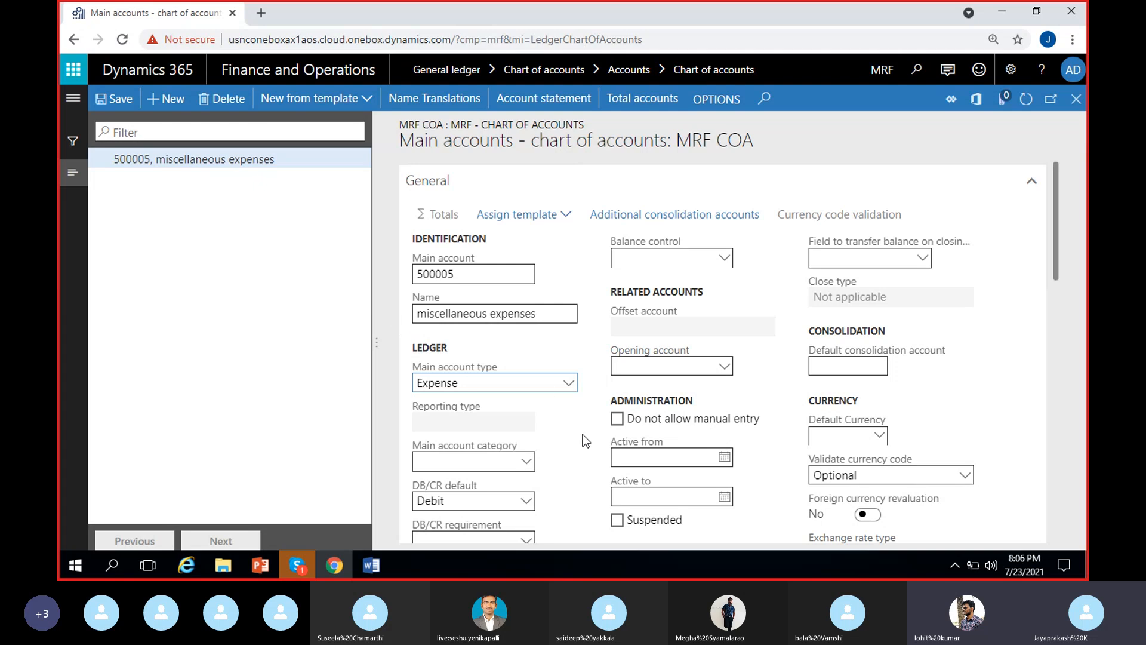
left_click(568, 382)
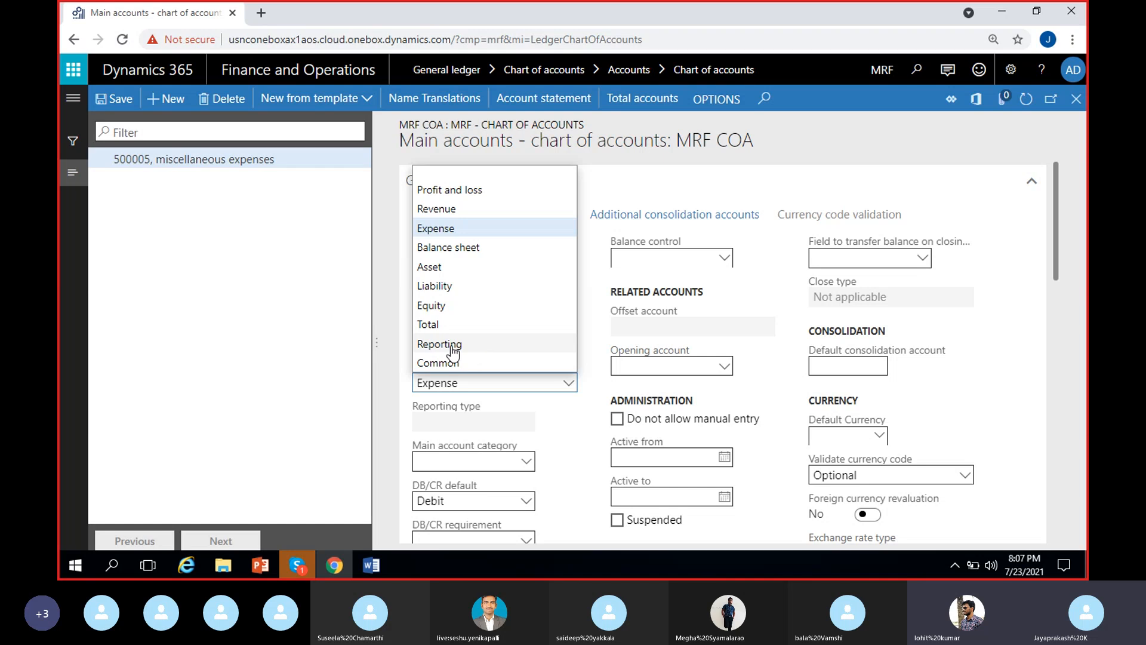
left_click_drag(376, 348, 385, 344)
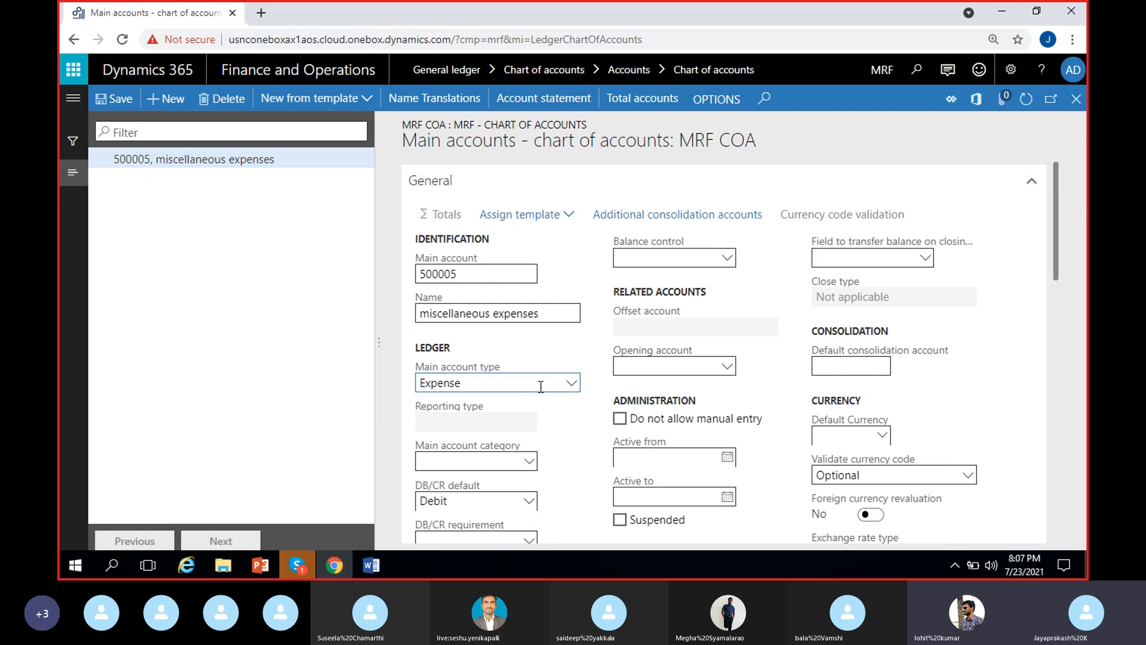
left_click(573, 383)
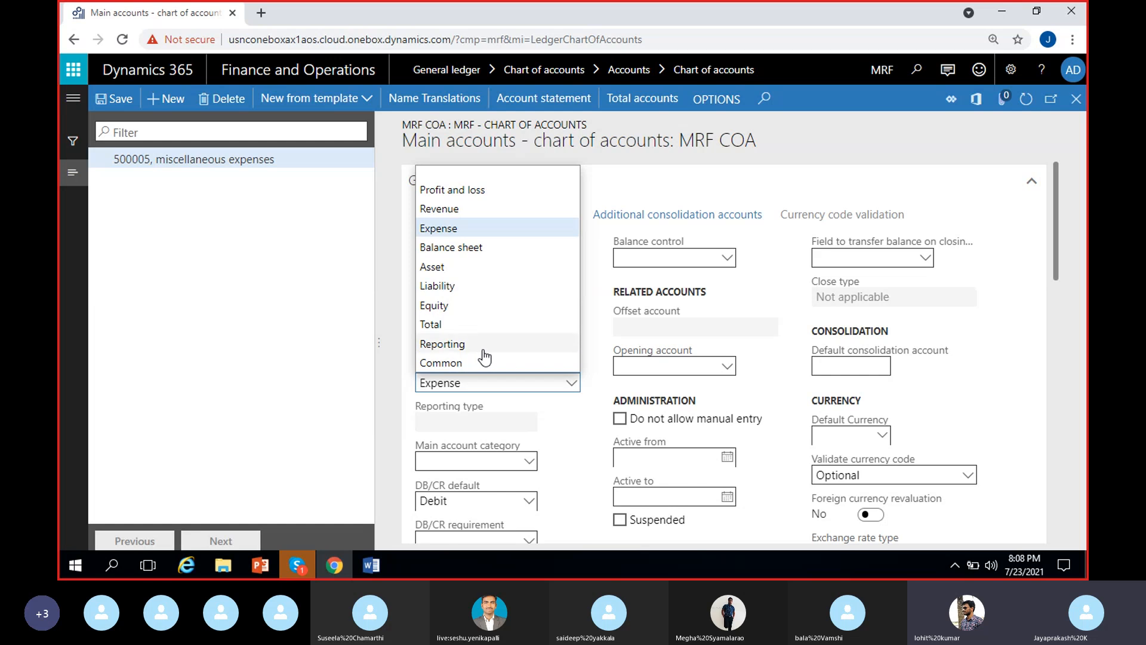
Step: Switch to the MS Dynamics 8 PM document in Word and compare its shared chart of accounts number ranges with the main account types
left_click(372, 564)
scroll(407, 399, "up", 6)
scroll(407, 400, "up", 6)
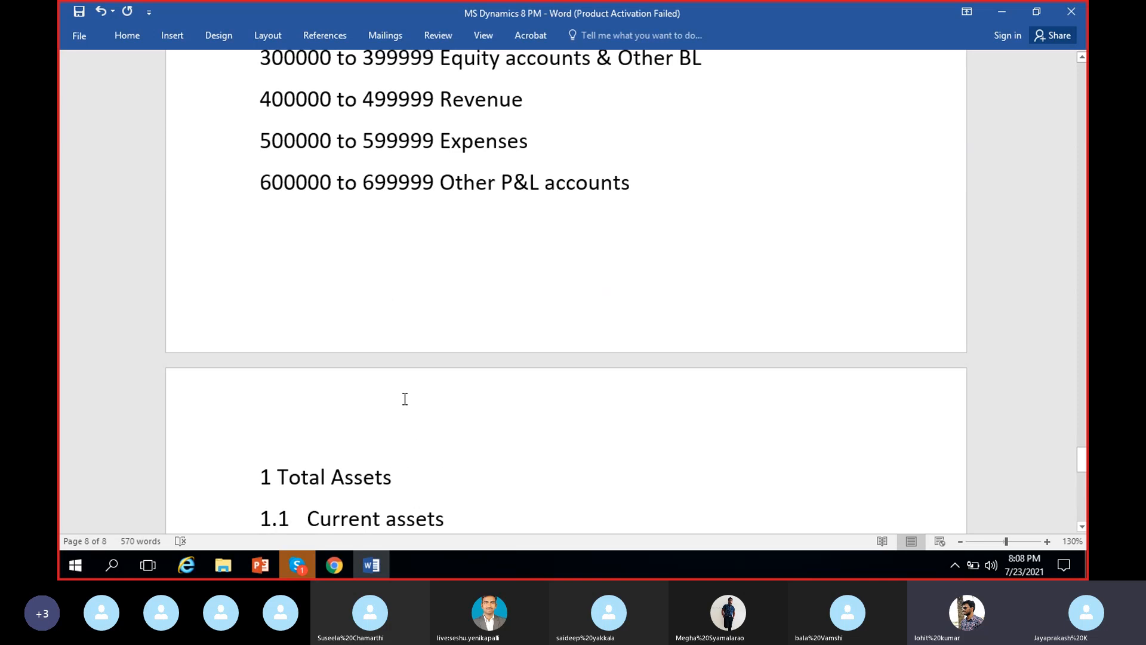
left_click(425, 364)
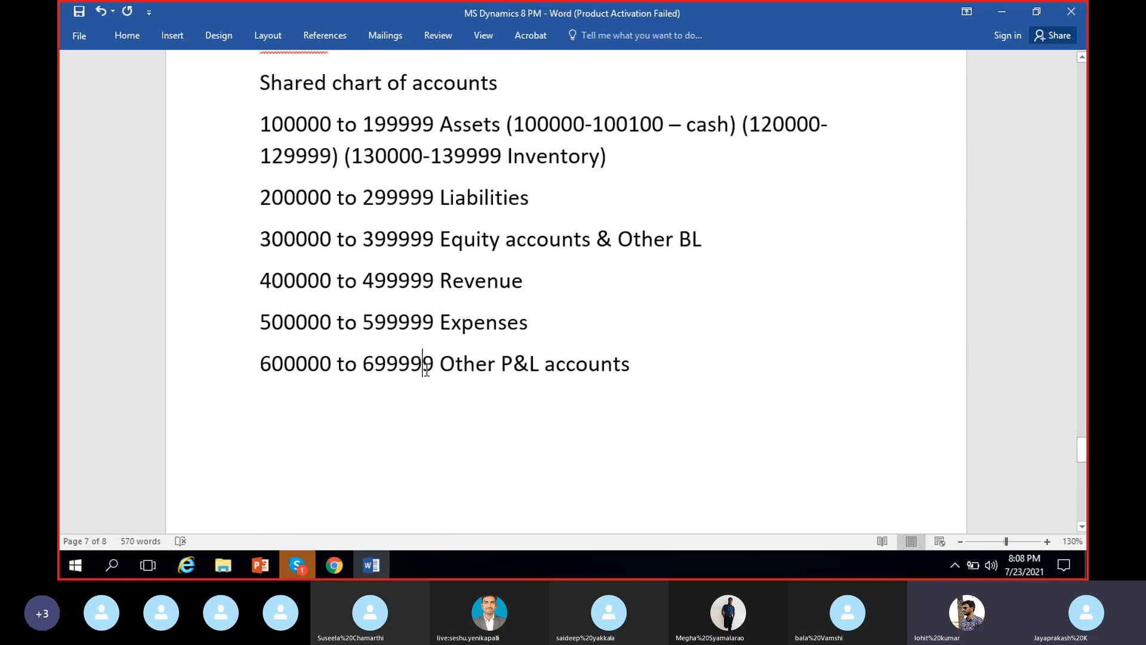
left_click(673, 366)
scroll(326, 434, "down", 1)
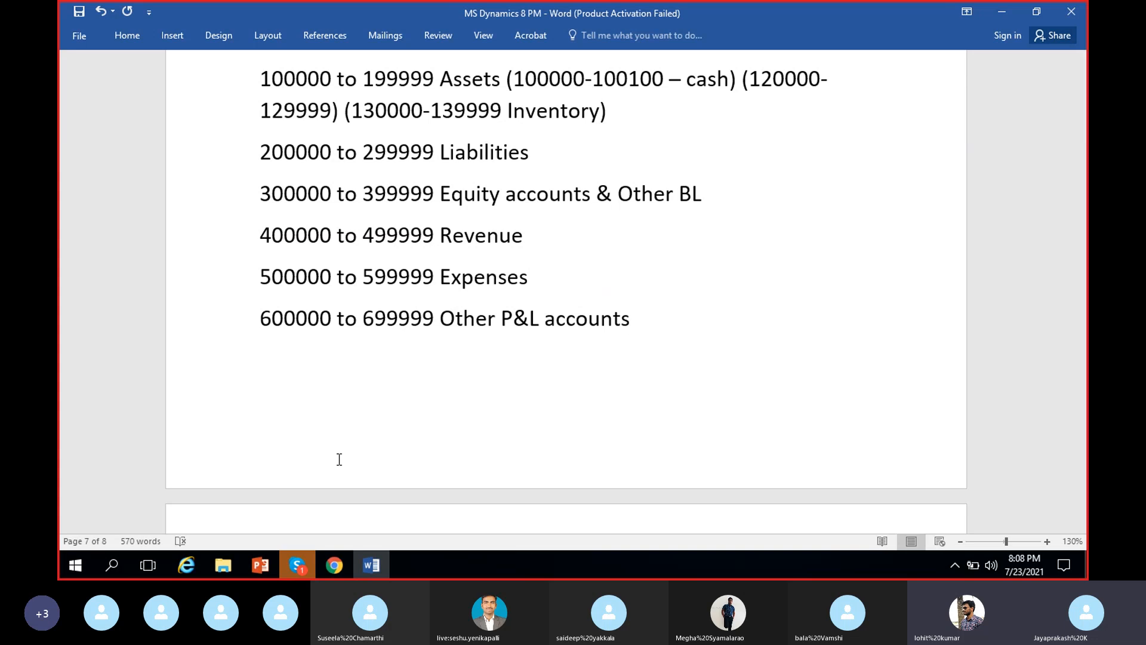
left_click(336, 567)
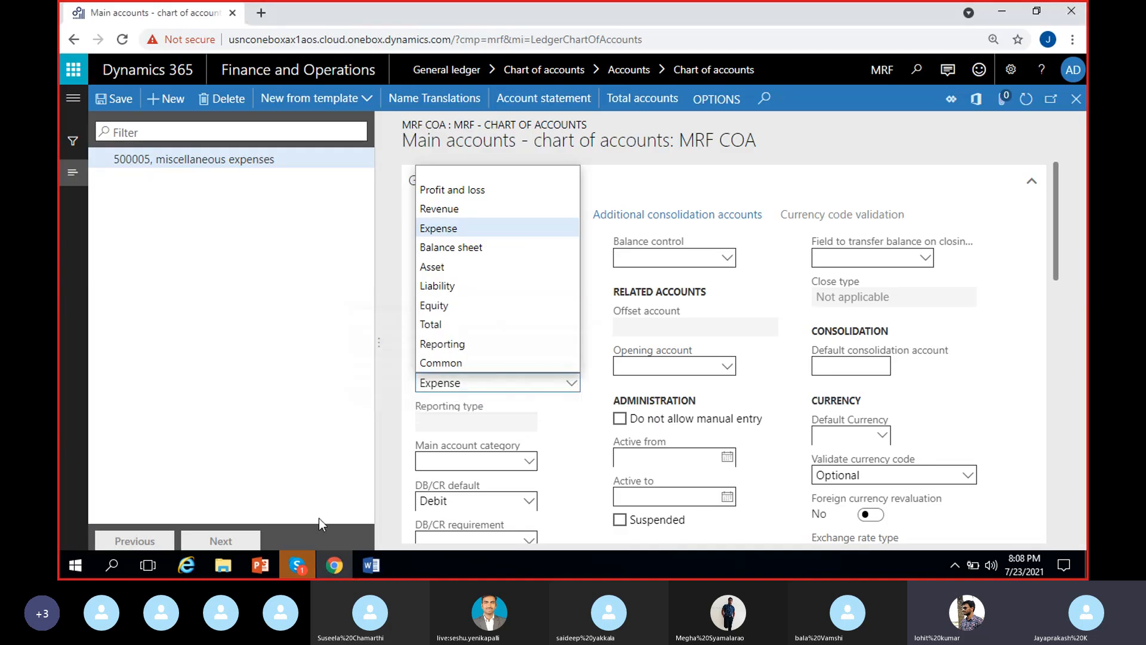
left_click(372, 565)
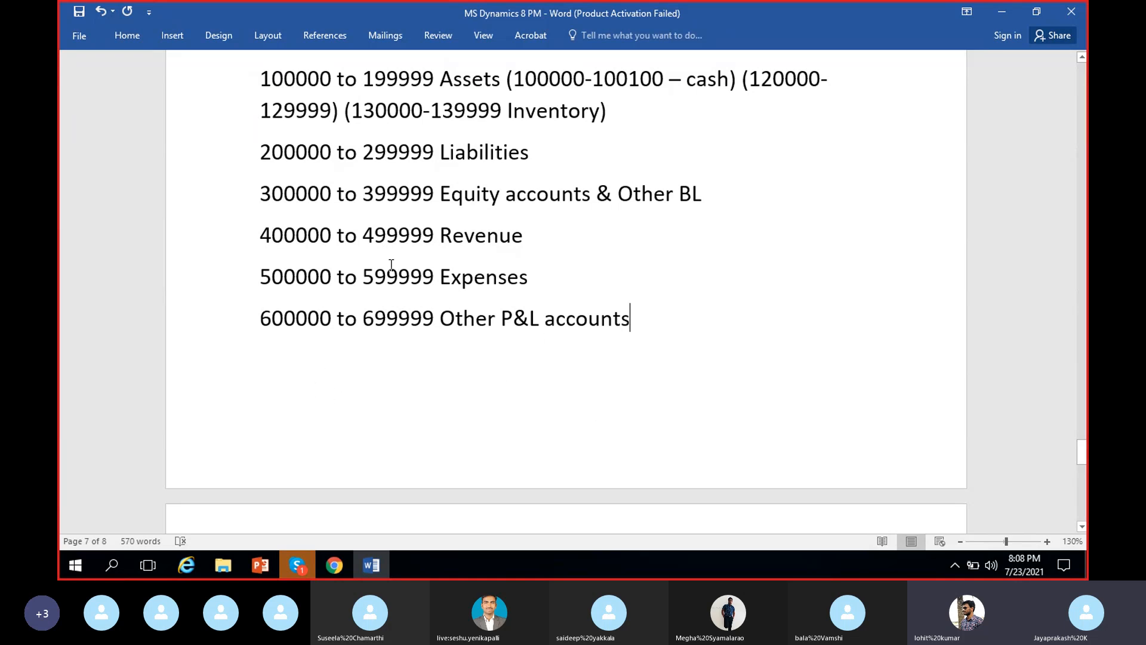
Step: Switch back to the main accounts form in Chrome and review the ledger fields of the miscellaneous expenses account
left_click(346, 564)
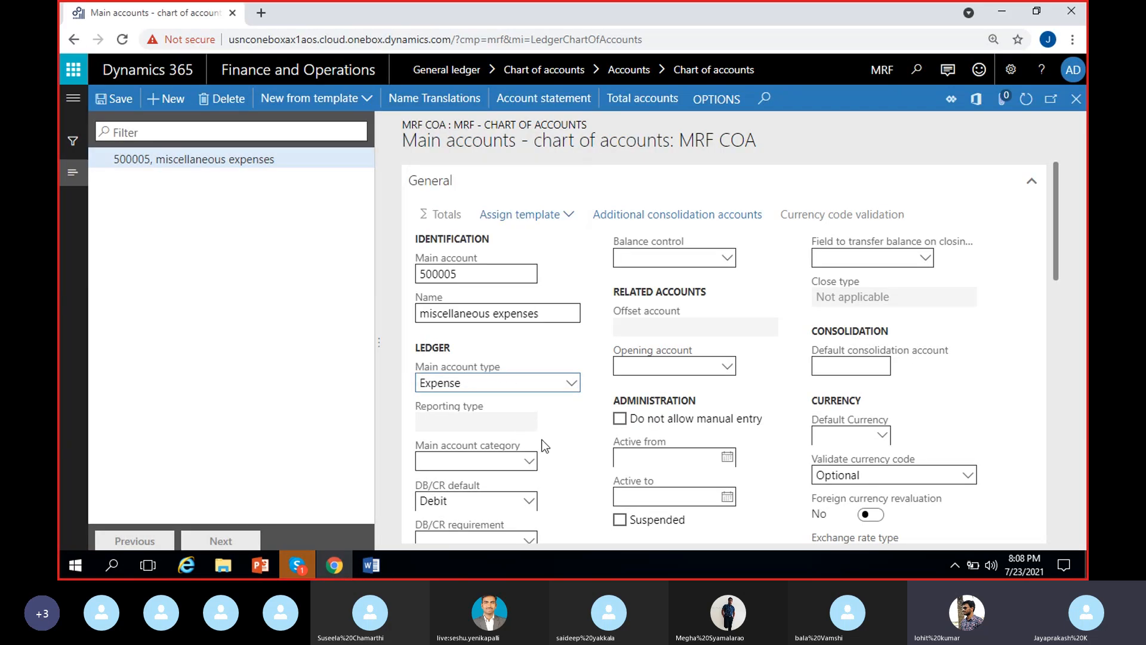
left_click(559, 412)
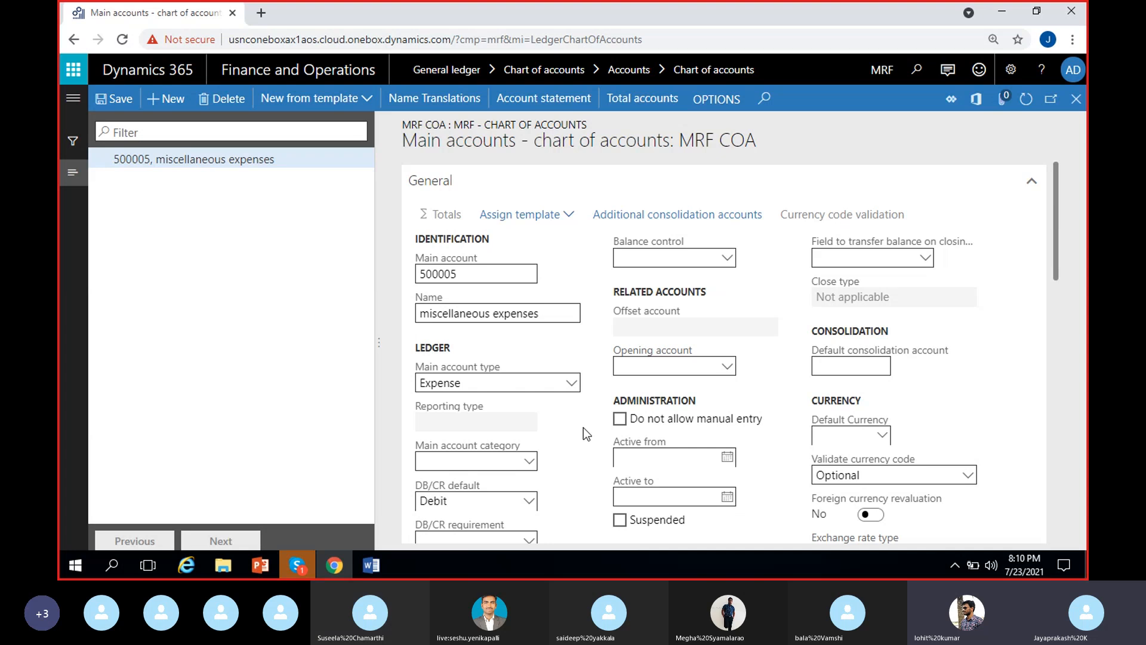
scroll(583, 427, "down", 1)
scroll(583, 428, "up", 1)
scroll(540, 460, "down", 1)
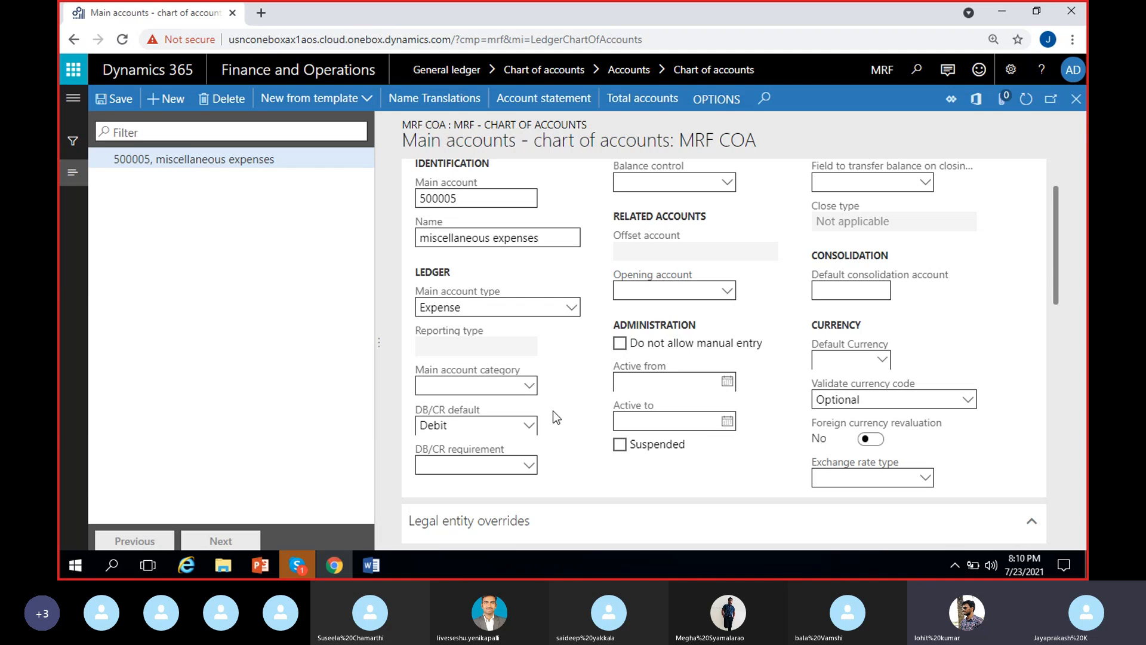
Step: Look through the main account categories, including those starting with "non", and assign ADMINEXP to the miscellaneous expenses account
left_click(531, 389)
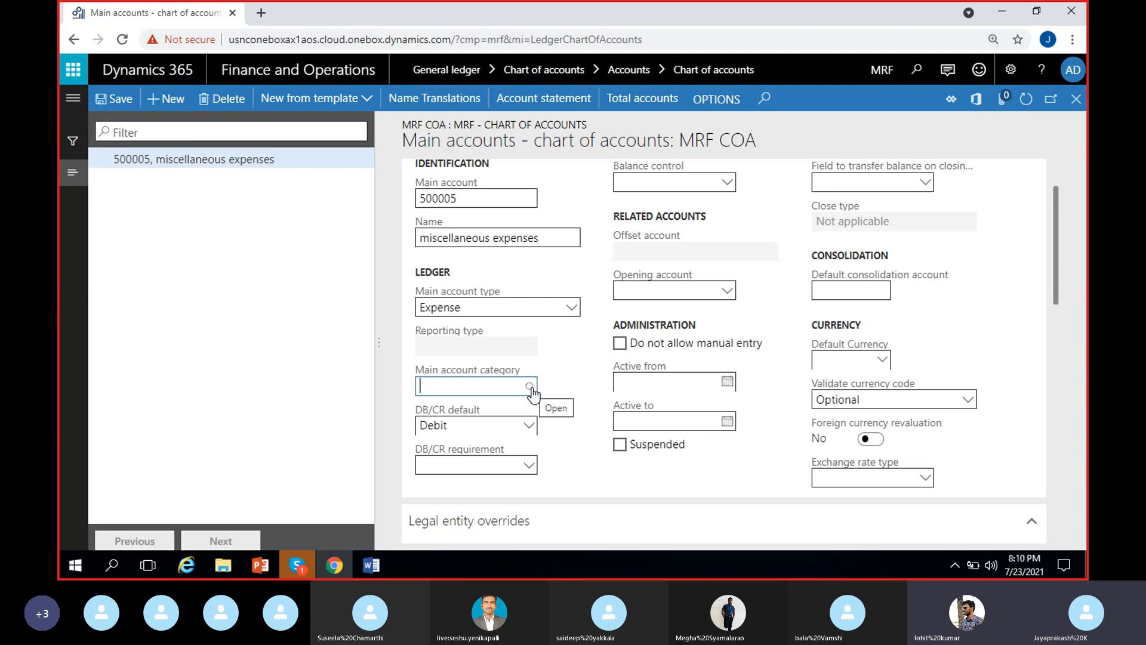
left_click(530, 387)
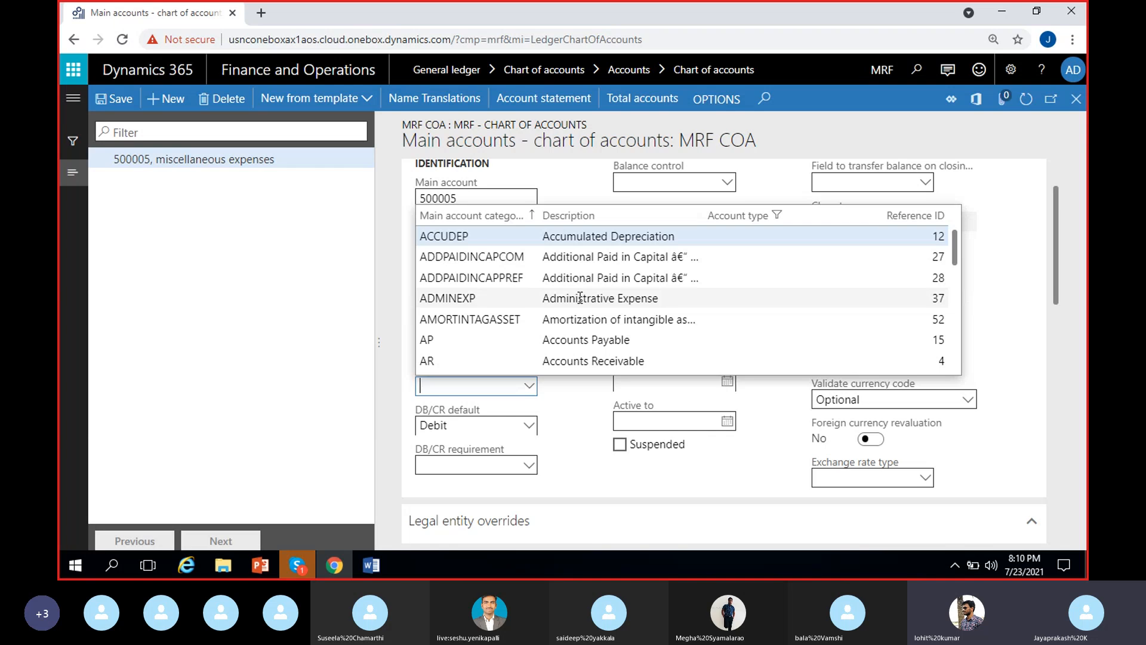
scroll(581, 319, "down", 5)
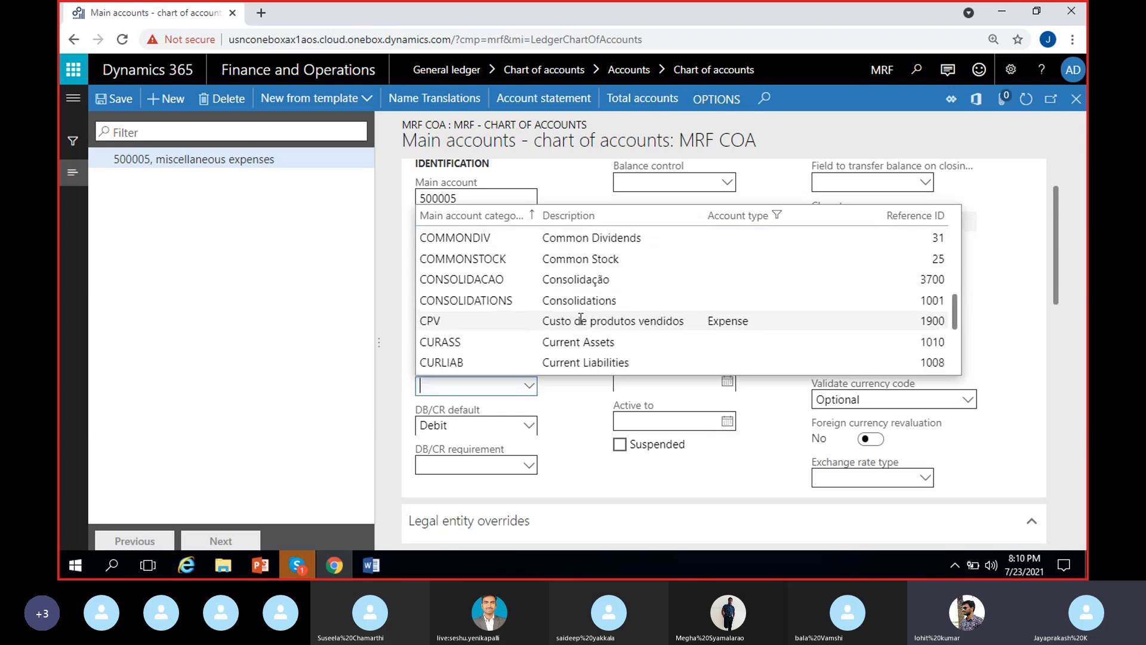
scroll(581, 319, "up", 5)
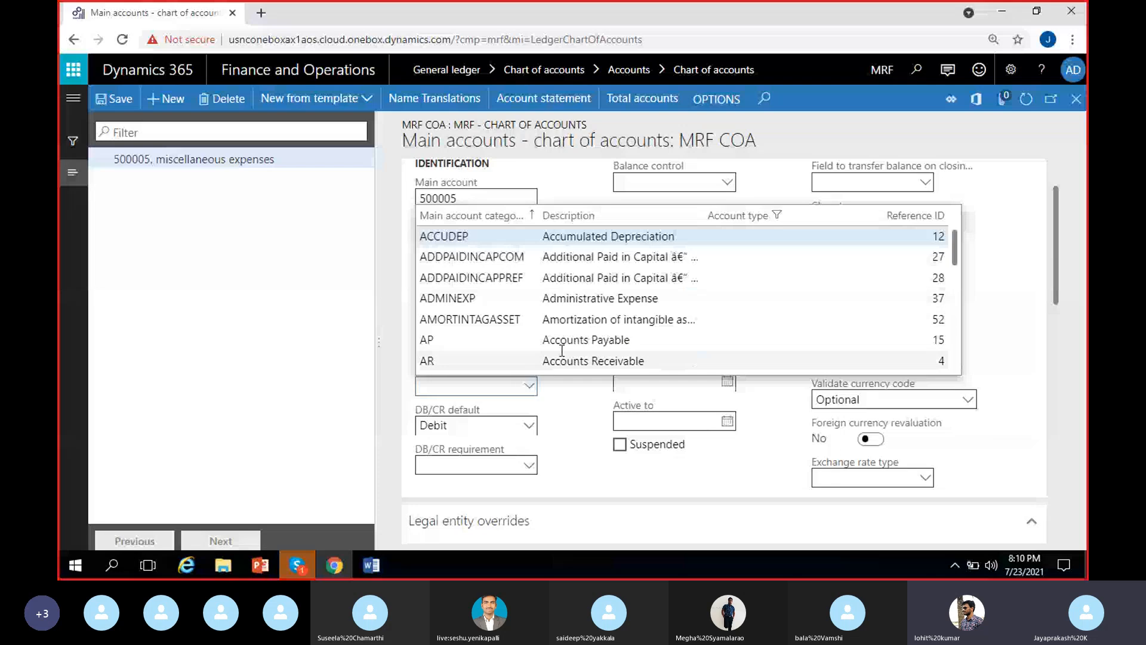
scroll(562, 351, "down", 2)
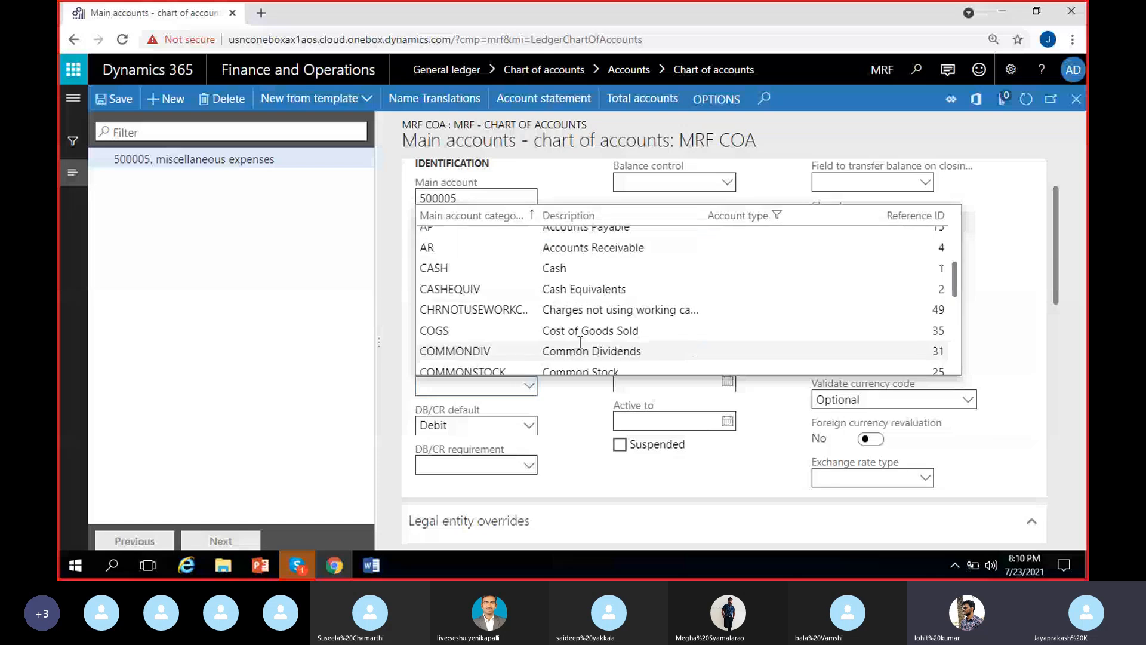
scroll(579, 342, "down", 2)
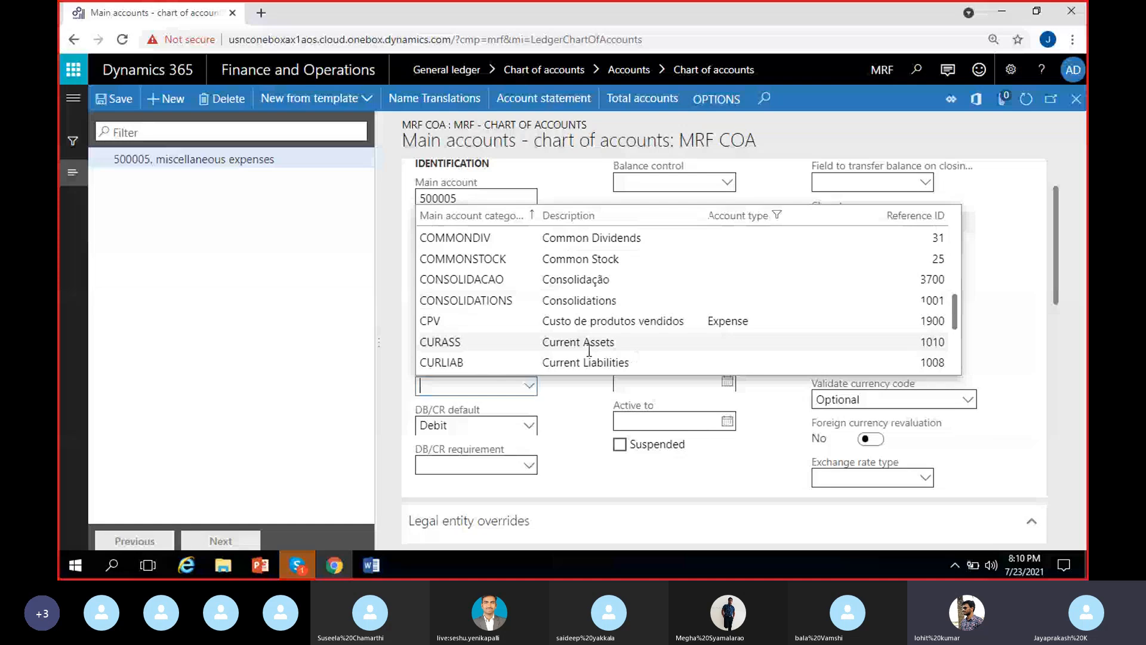
scroll(589, 351, "down", 3)
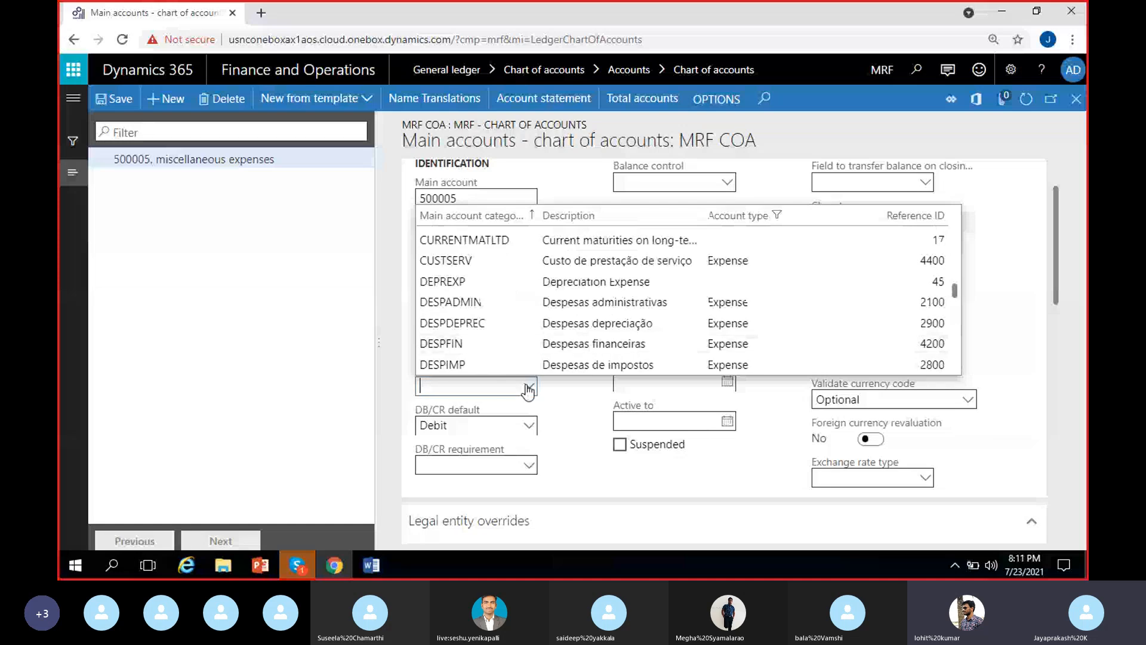
type("non")
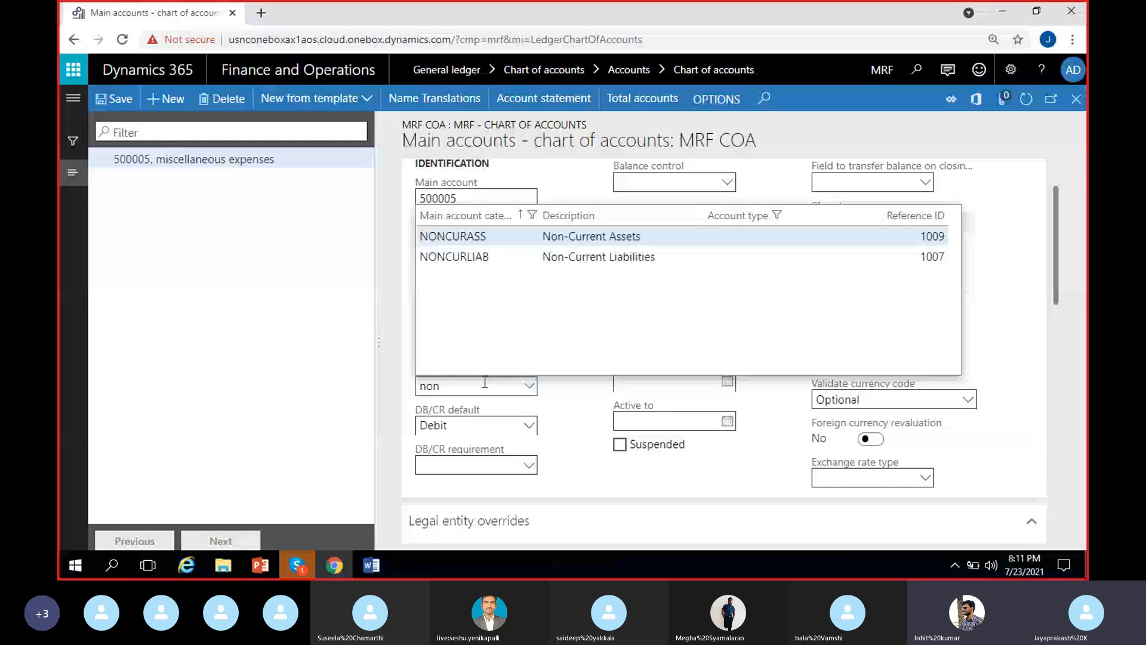
key("Escape")
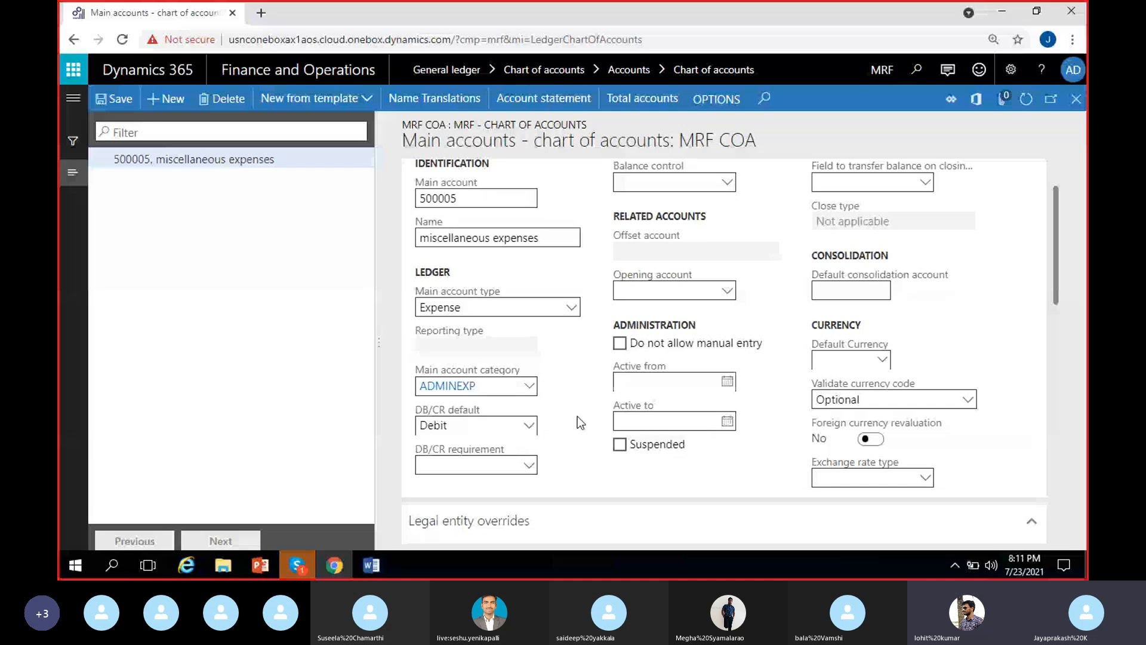
Step: Duplicate the browser tab, open General ledger's main account categories there and inspect the CASHEQUIV and AR entries
right_click(179, 12)
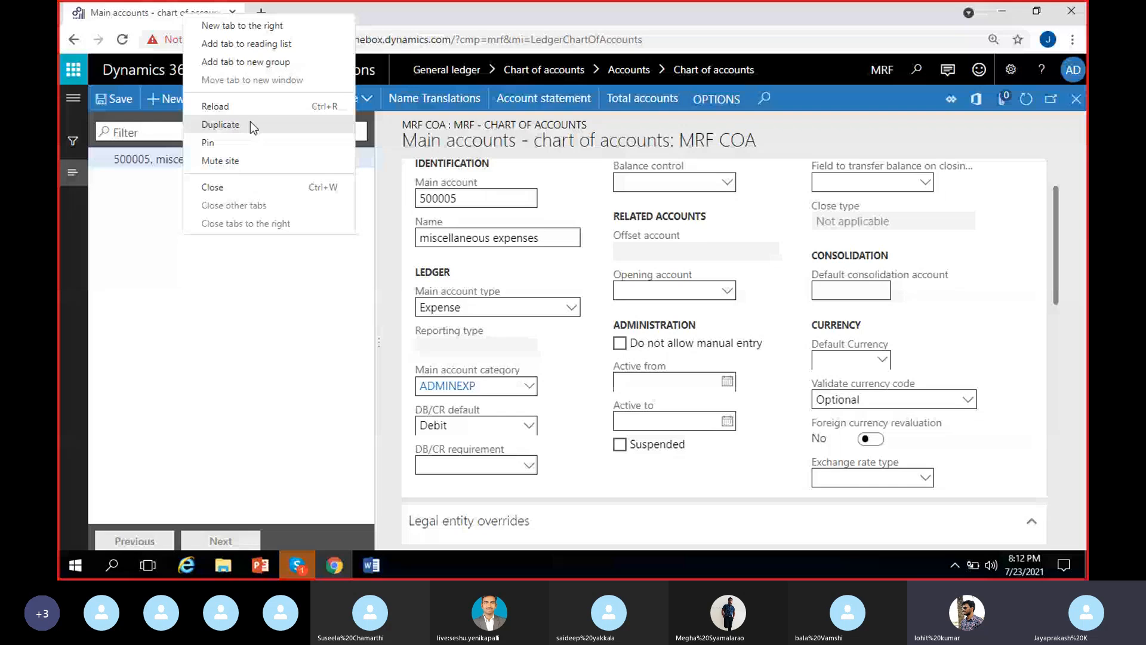
left_click(250, 120)
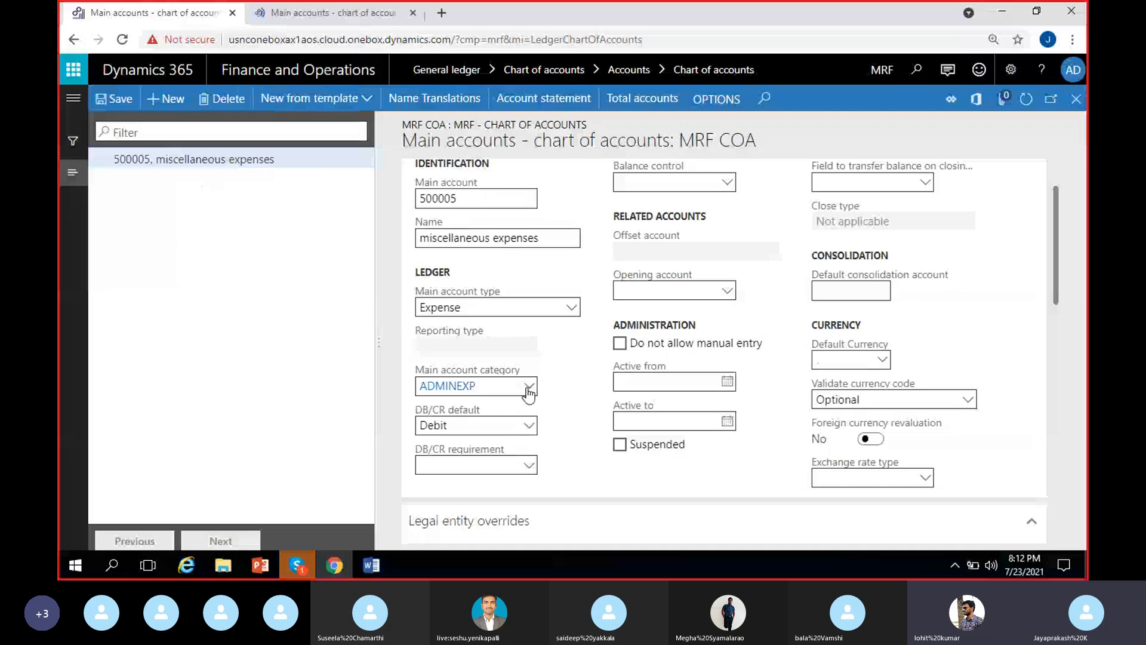
right_click(528, 392)
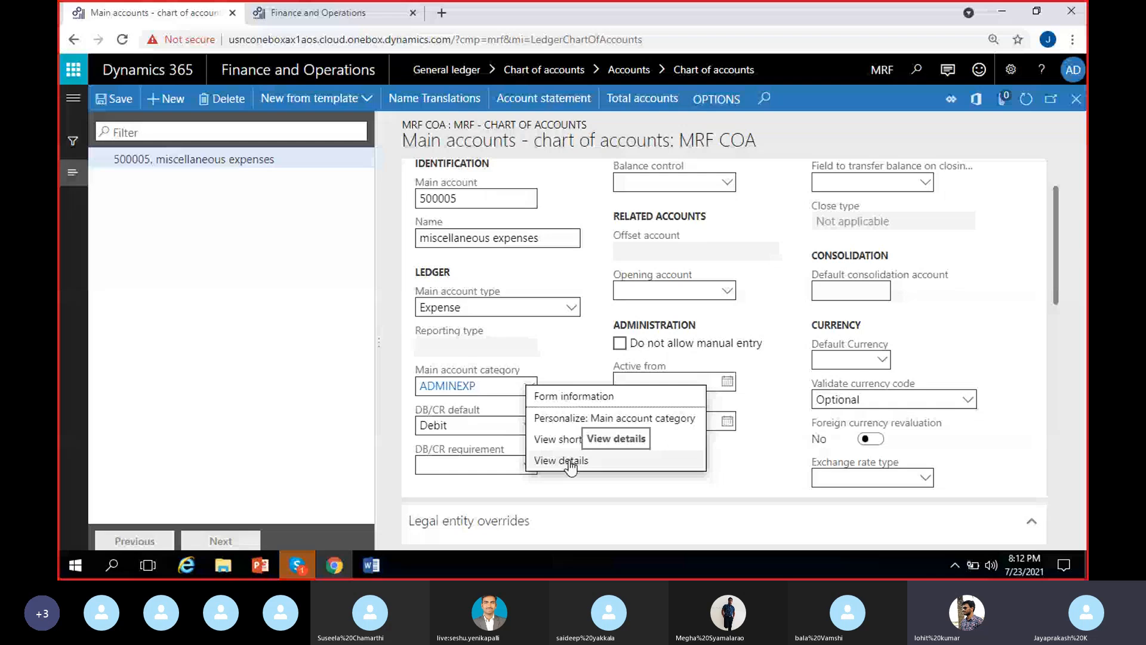
left_click(570, 460)
left_click(74, 98)
scroll(154, 412, "down", 3)
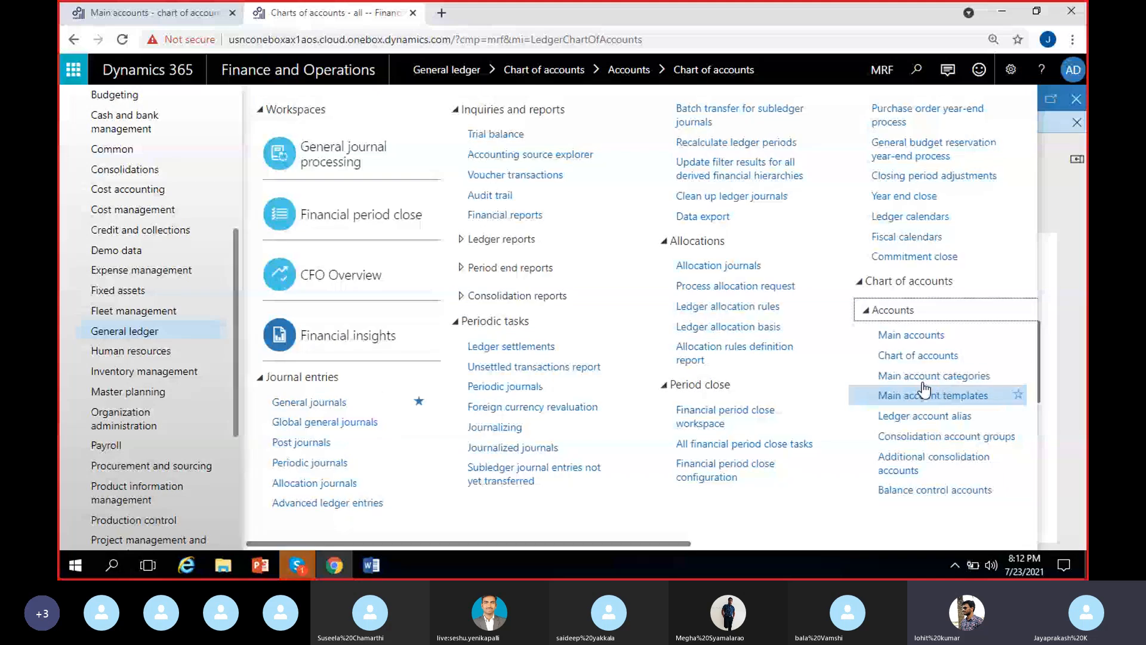
left_click(910, 377)
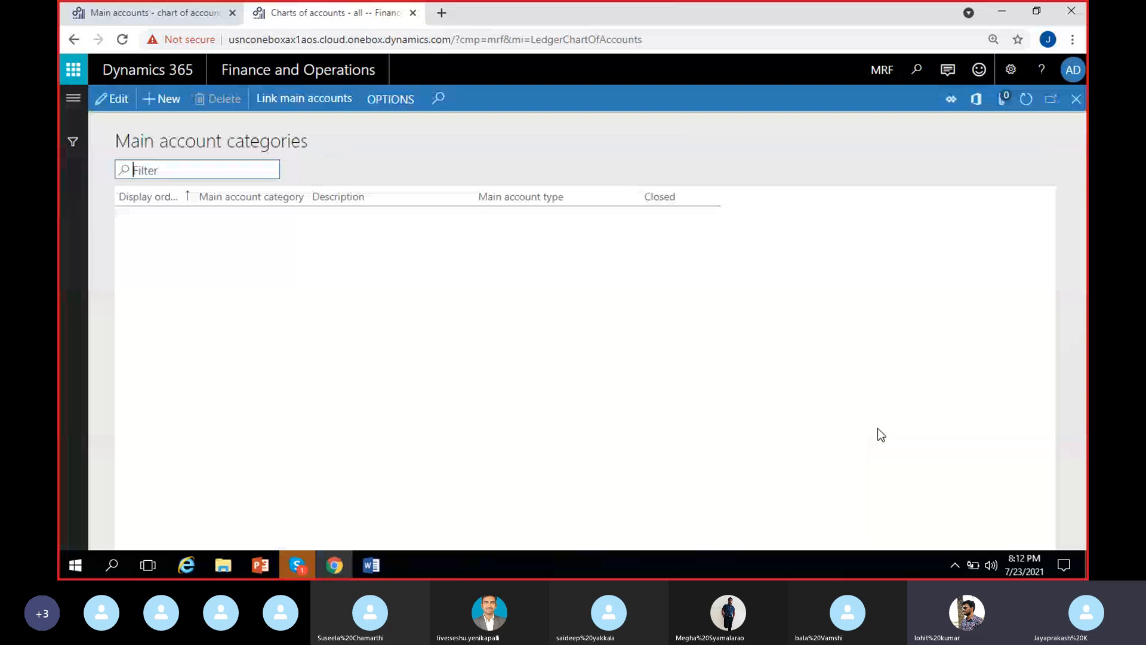
left_click(305, 237)
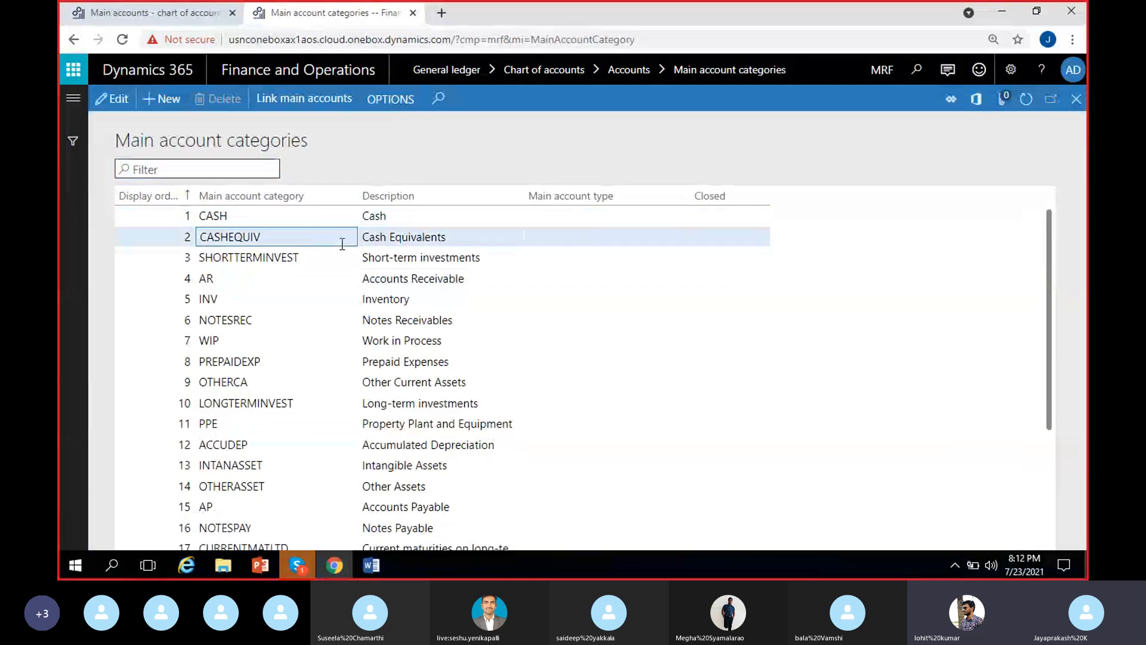
left_click(302, 280)
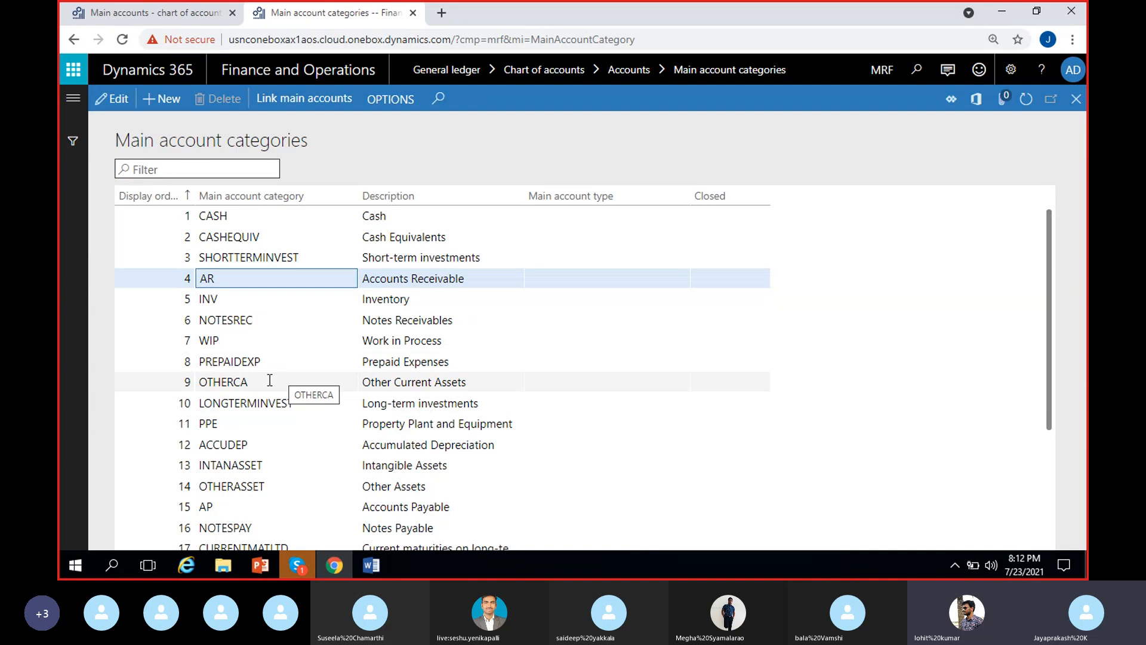
Step: Return to the miscellaneous expenses account, change its main account type to Profit and loss, and blank its DB/CR default
left_click(137, 16)
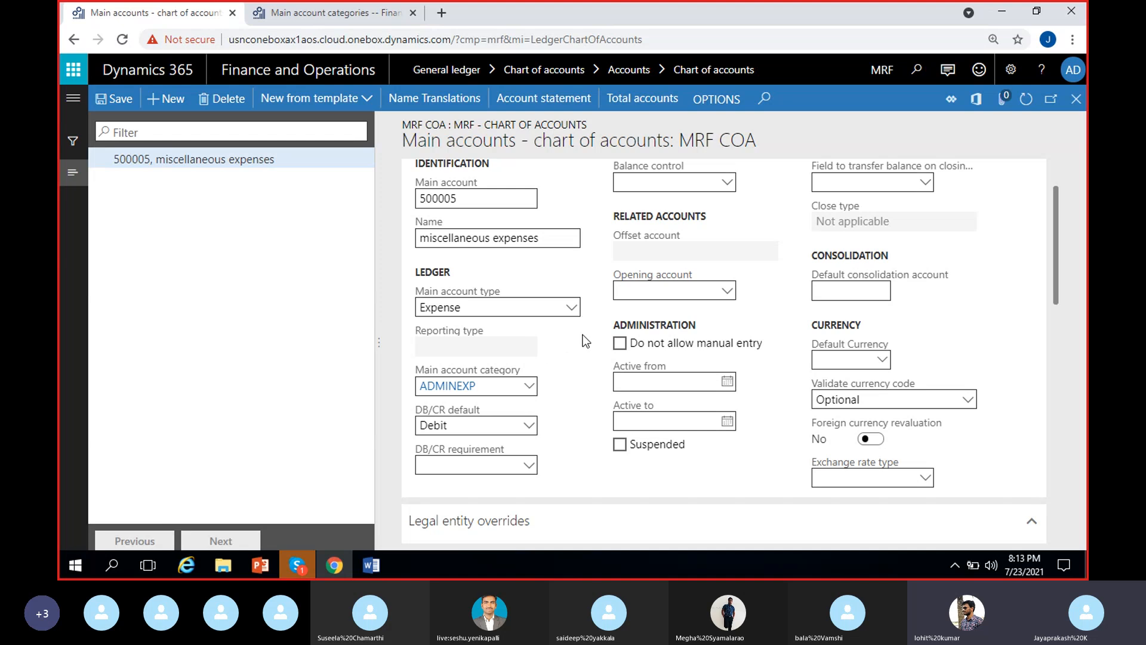
scroll(591, 398, "up", 2)
scroll(591, 399, "down", 4)
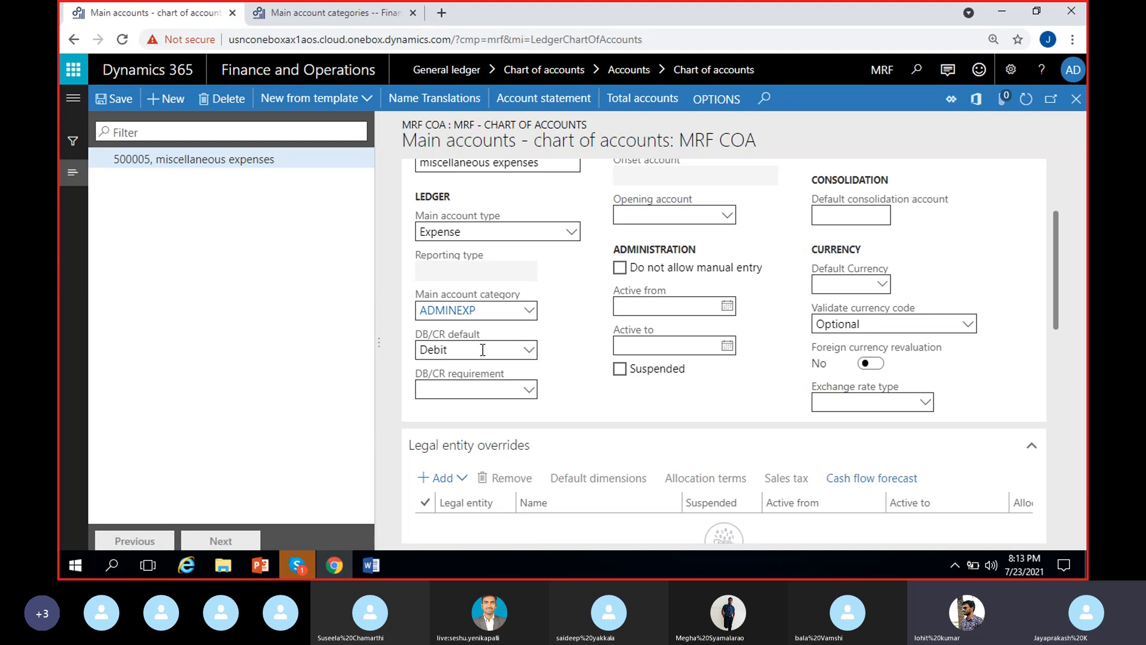
scroll(573, 352, "up", 1)
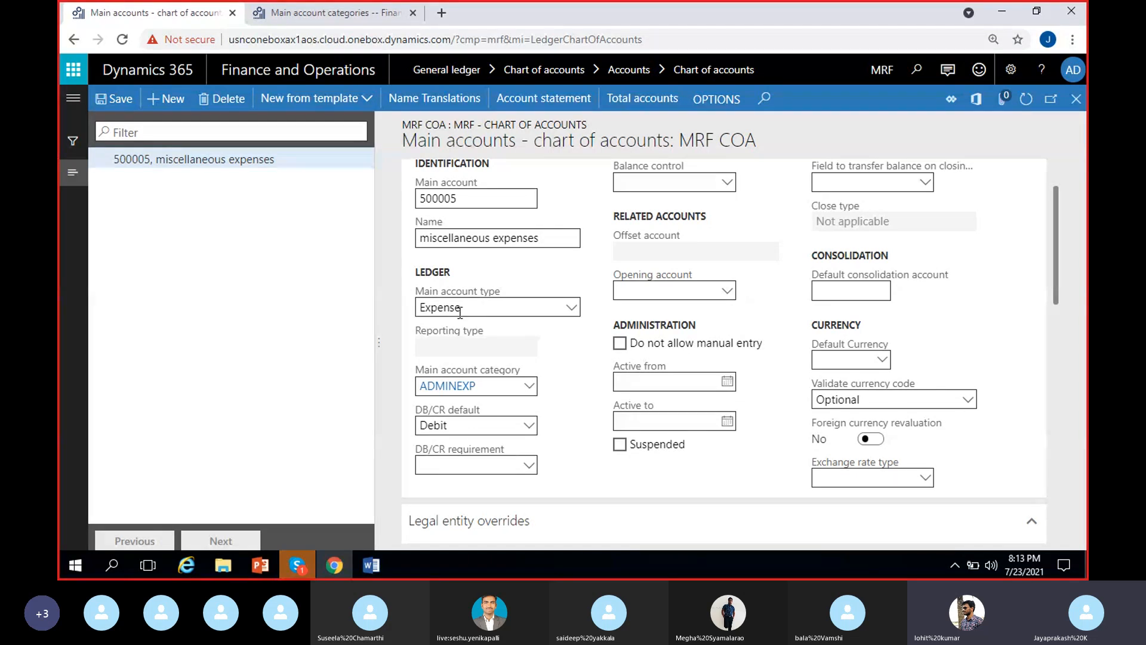
left_click(574, 308)
left_click(472, 335)
left_click(529, 426)
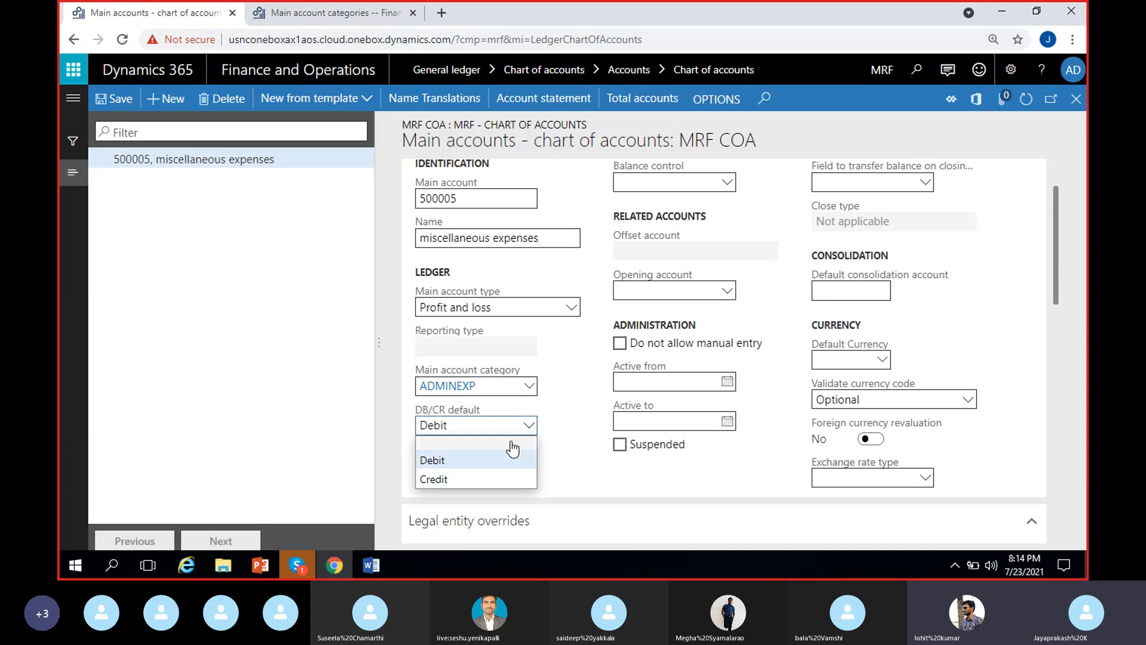
left_click(471, 442)
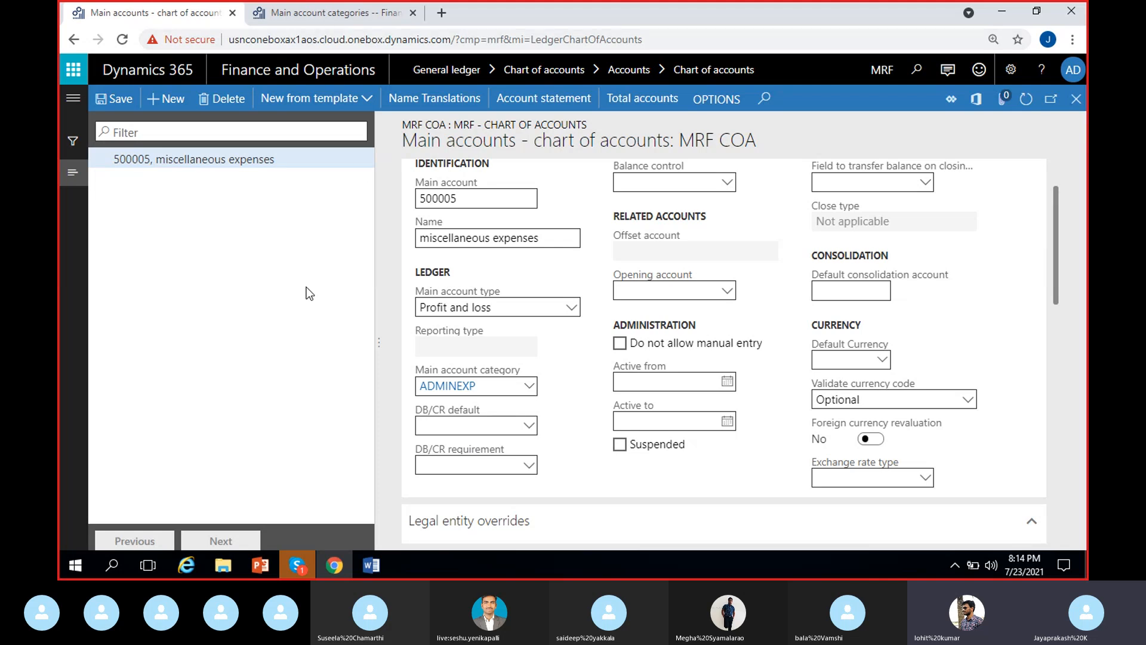
Step: Compare the miscellaneous expenses account's setup with the CASH, INV and AR entries in the main account categories list
left_click(330, 10)
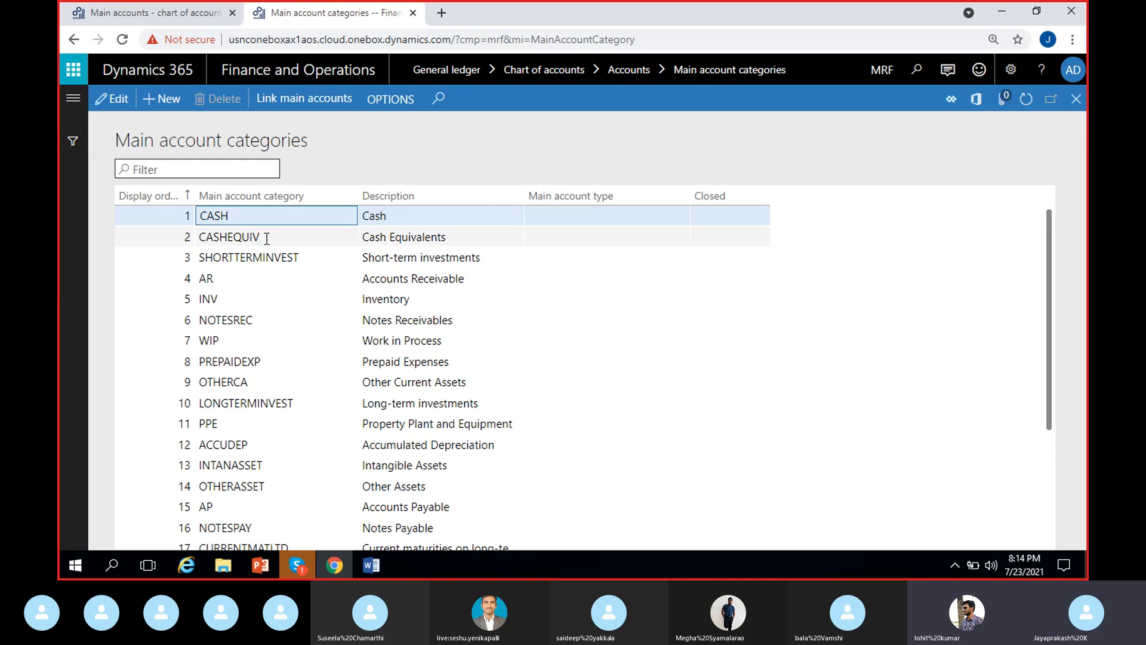
left_click(265, 299)
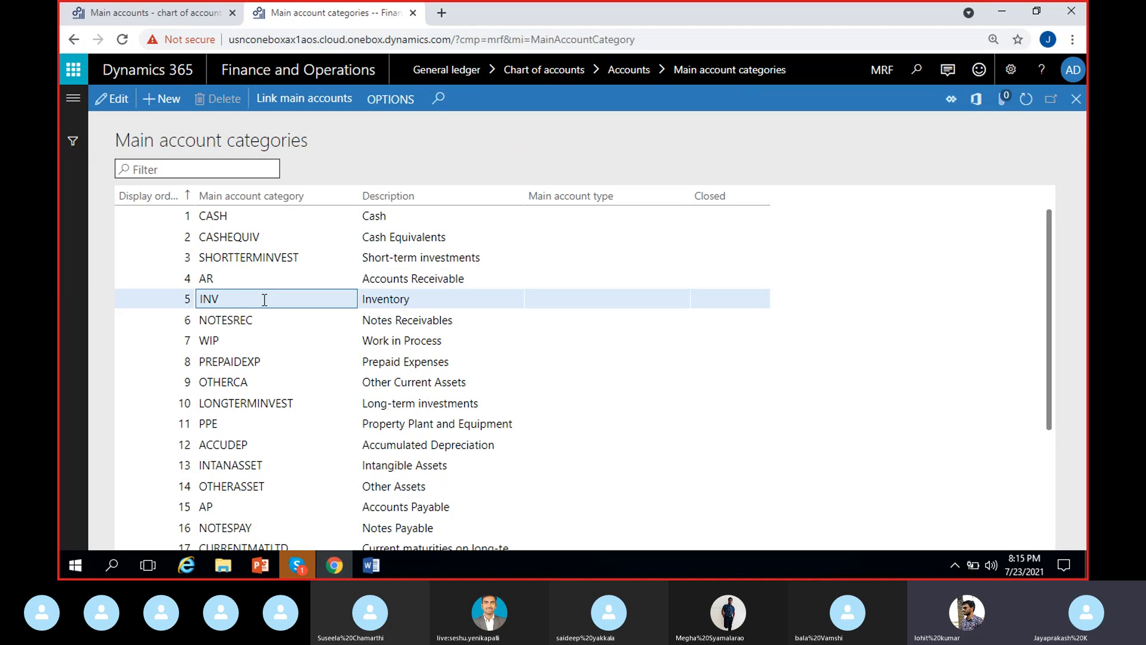
left_click(115, 13)
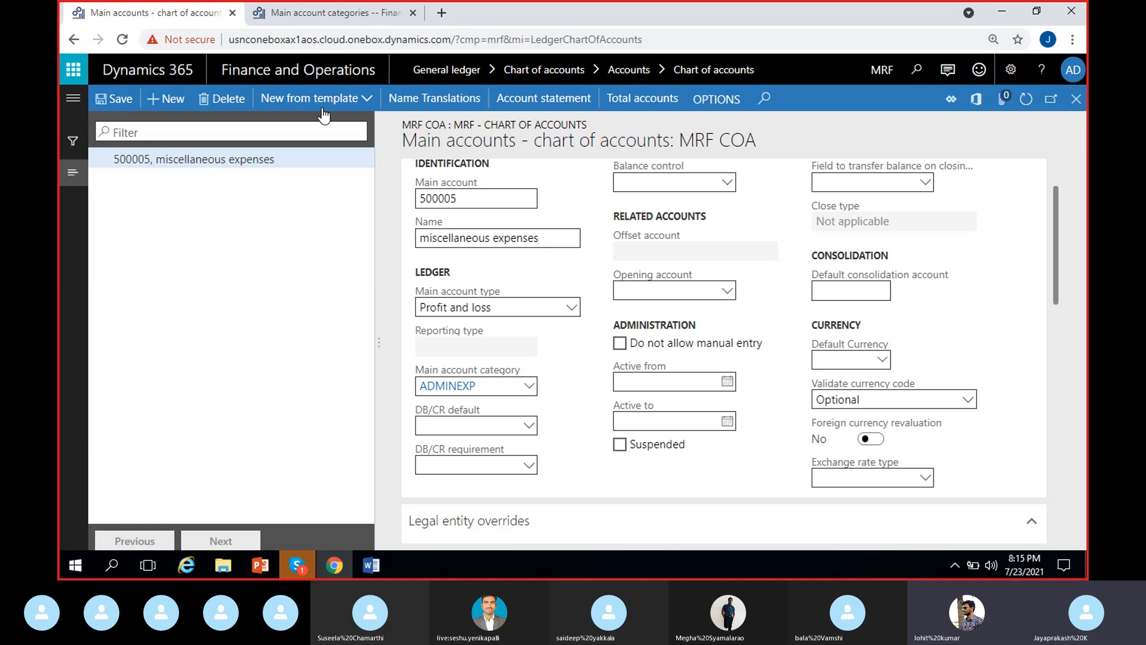
left_click(345, 22)
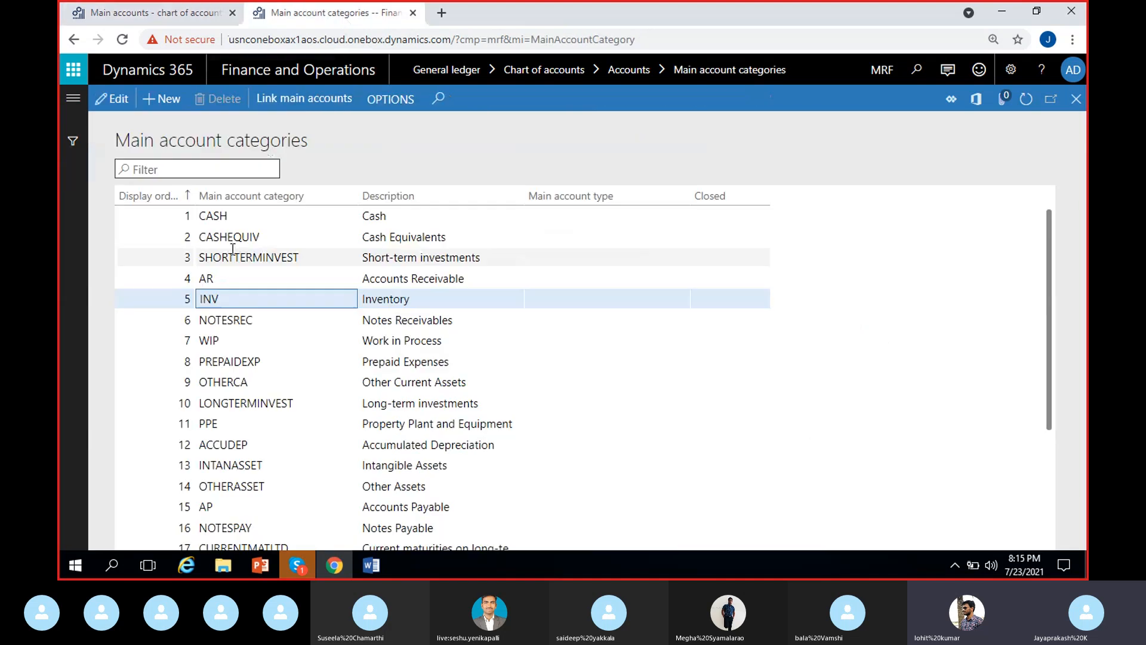
left_click(218, 220)
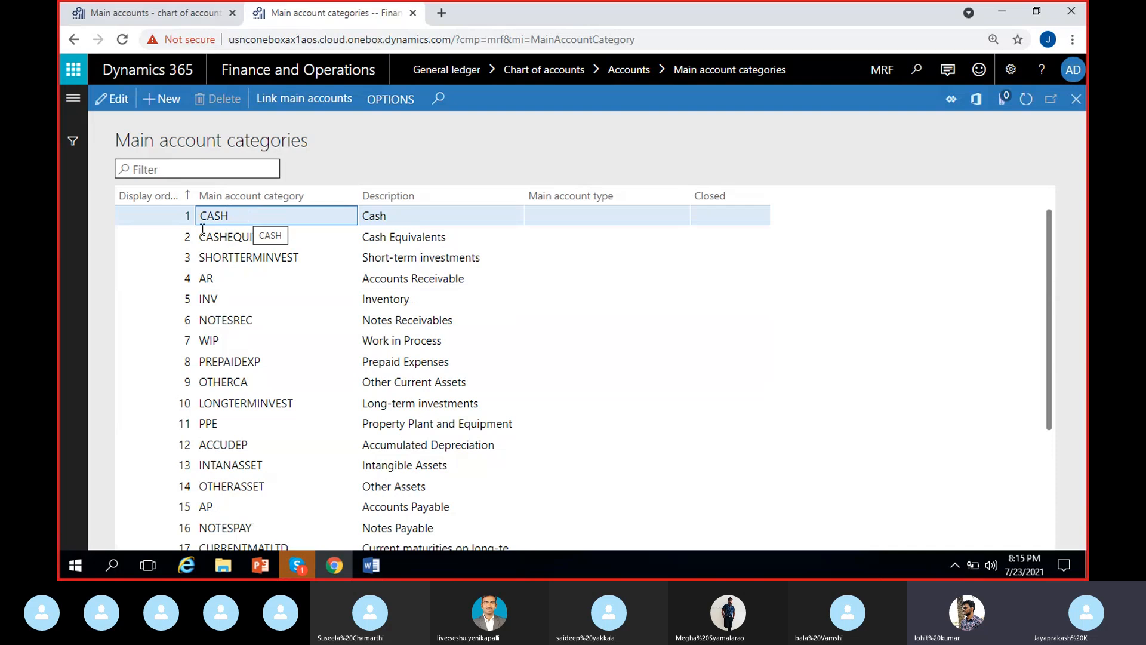
left_click(229, 280)
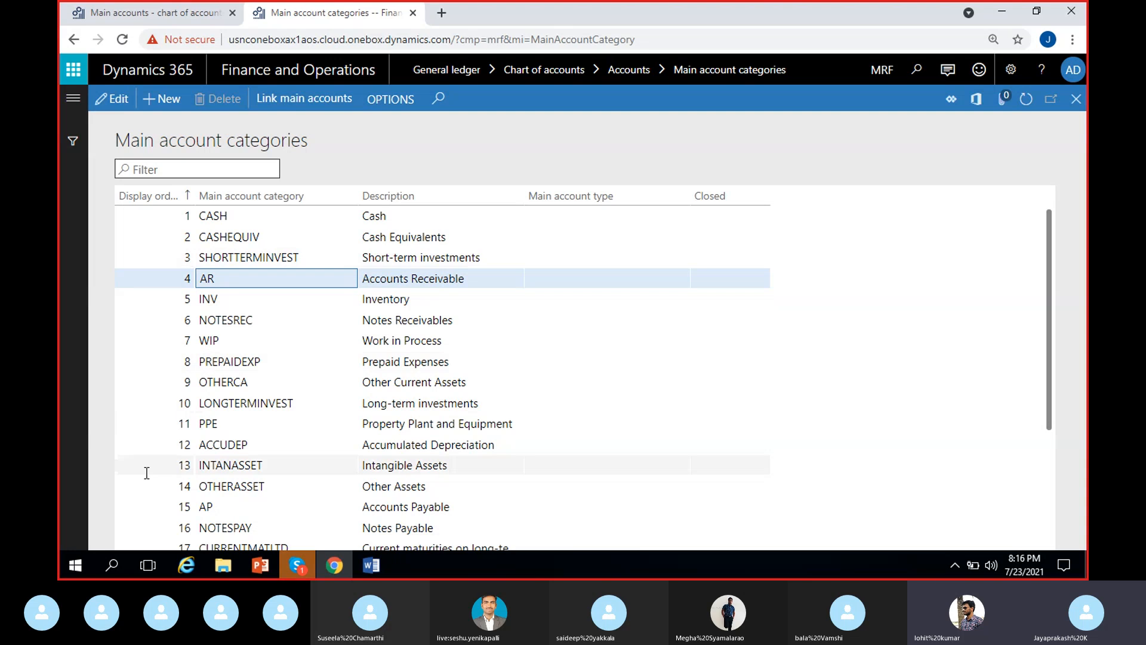
Step: Set the miscellaneous expenses account's main account type to Expense with a DB/CR default of Debit
left_click(149, 13)
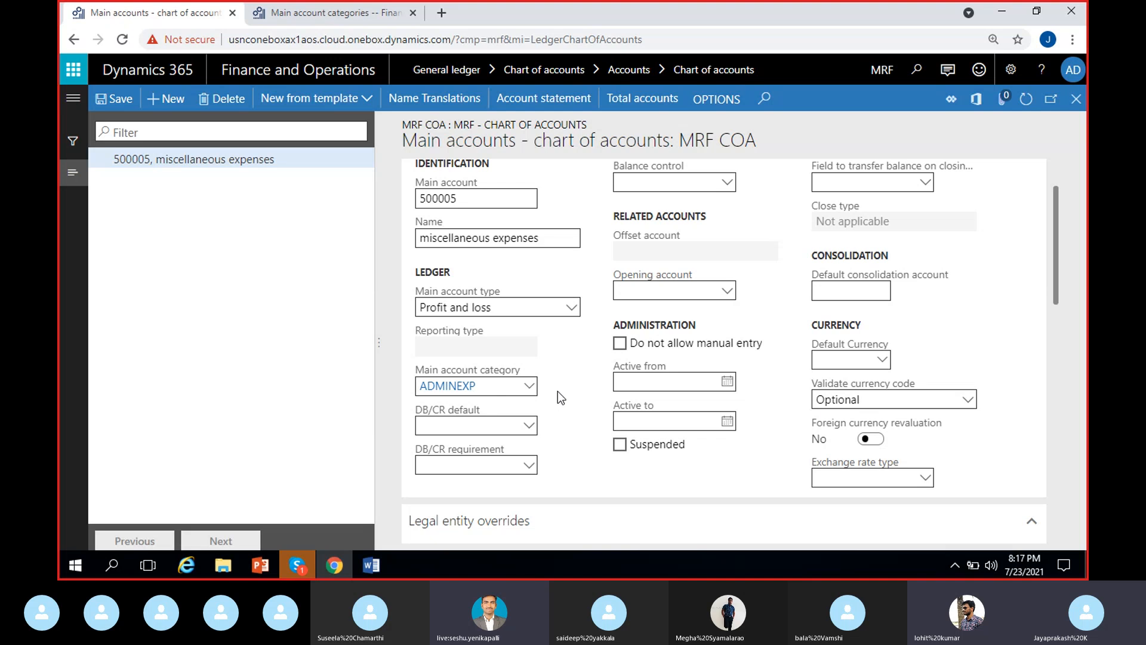
left_click(467, 423)
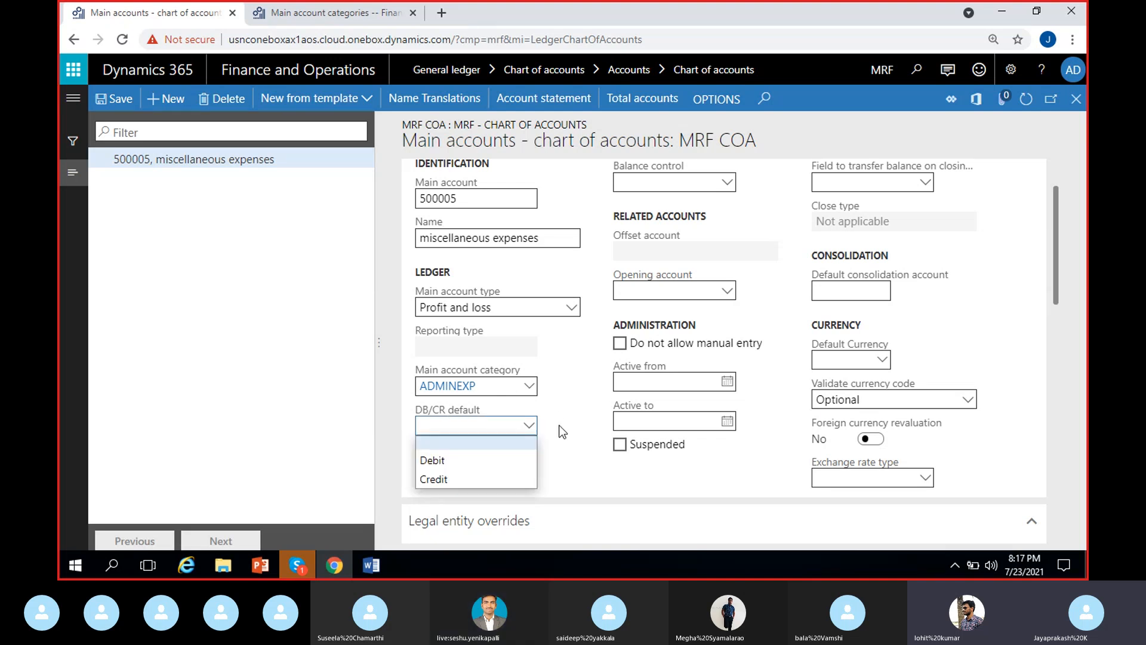
left_click(573, 426)
left_click(537, 307)
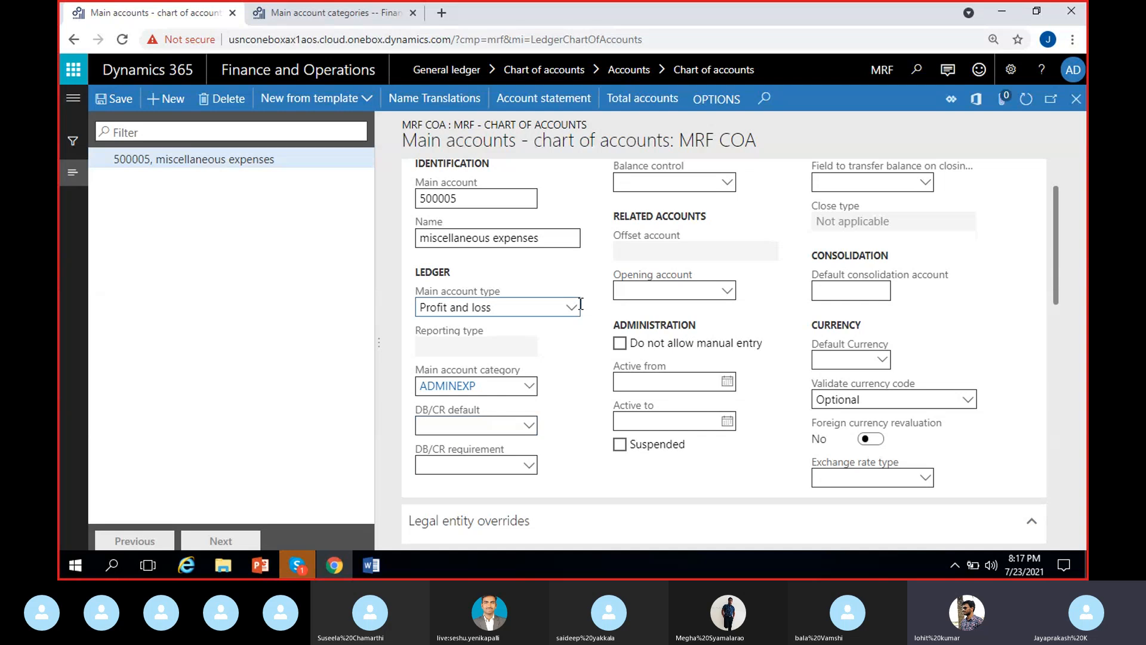
left_click(485, 381)
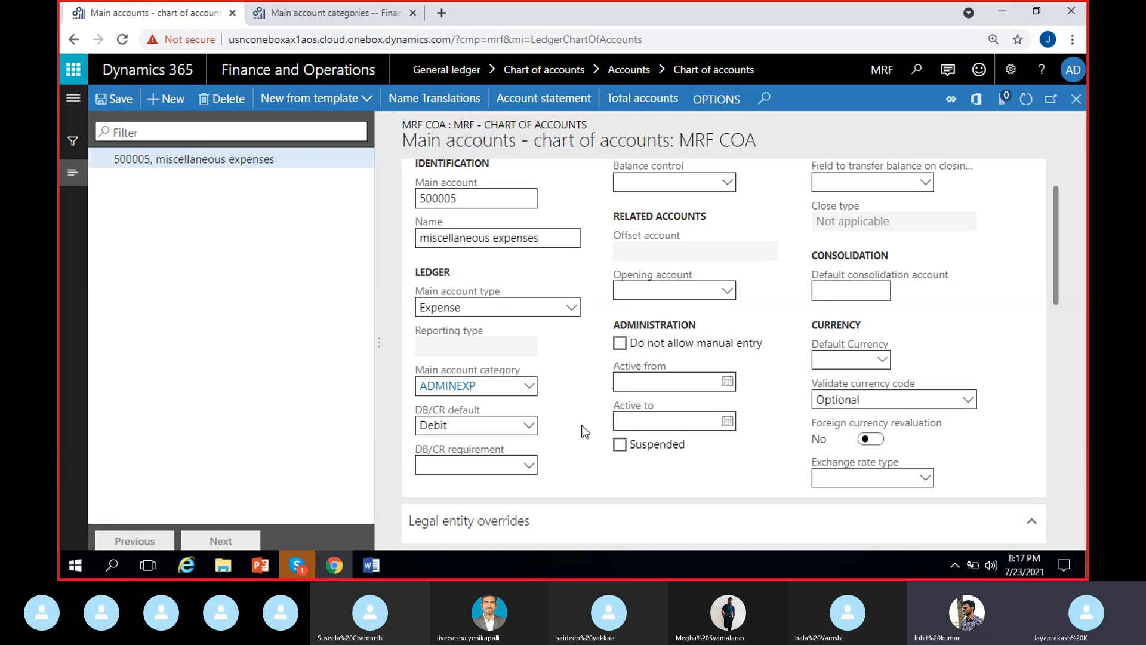
scroll(496, 427, "down", 1)
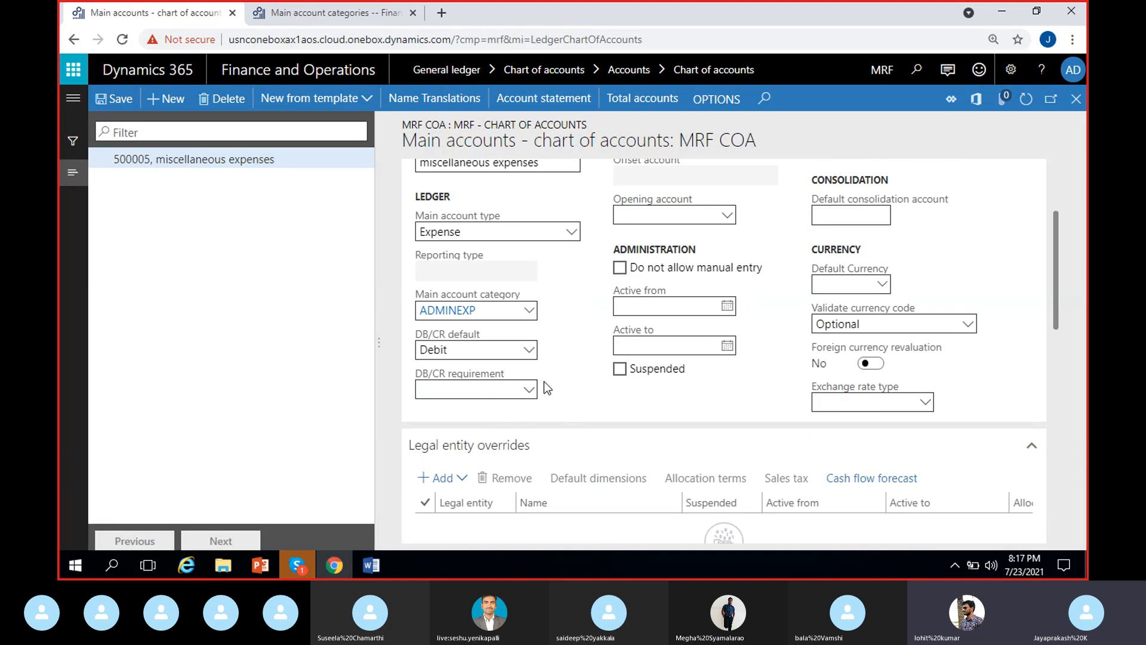
Step: Try Debit as the miscellaneous expenses account's DB/CR requirement, and reset the requirement to blank
left_click(529, 389)
left_click(456, 425)
scroll(564, 418, "up", 1)
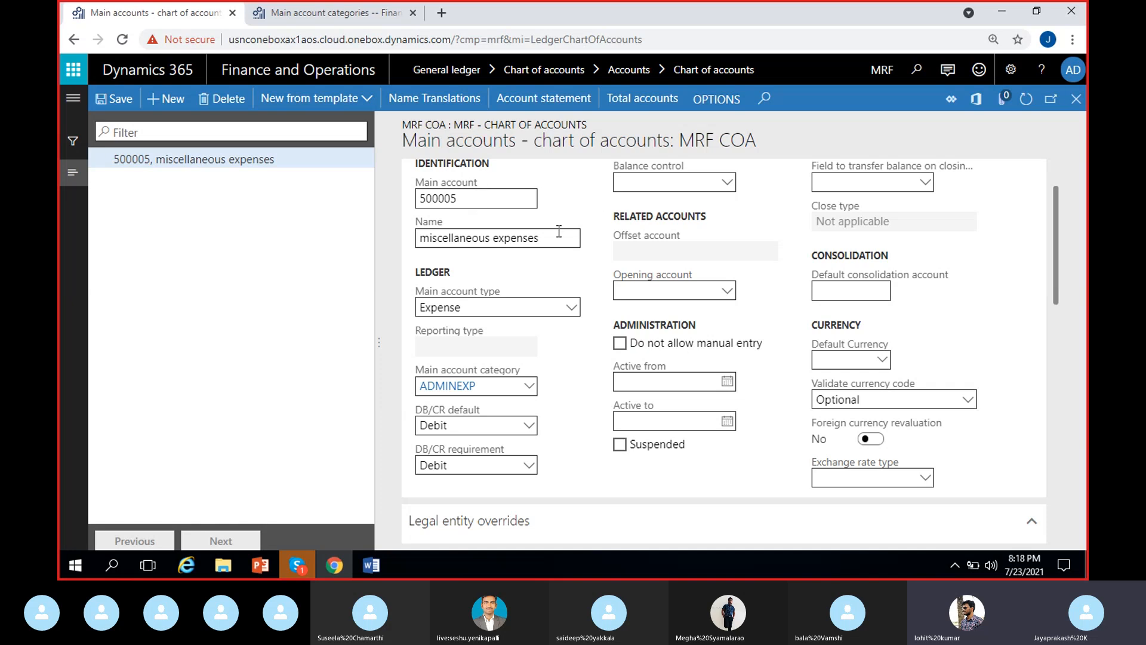
left_click(461, 469)
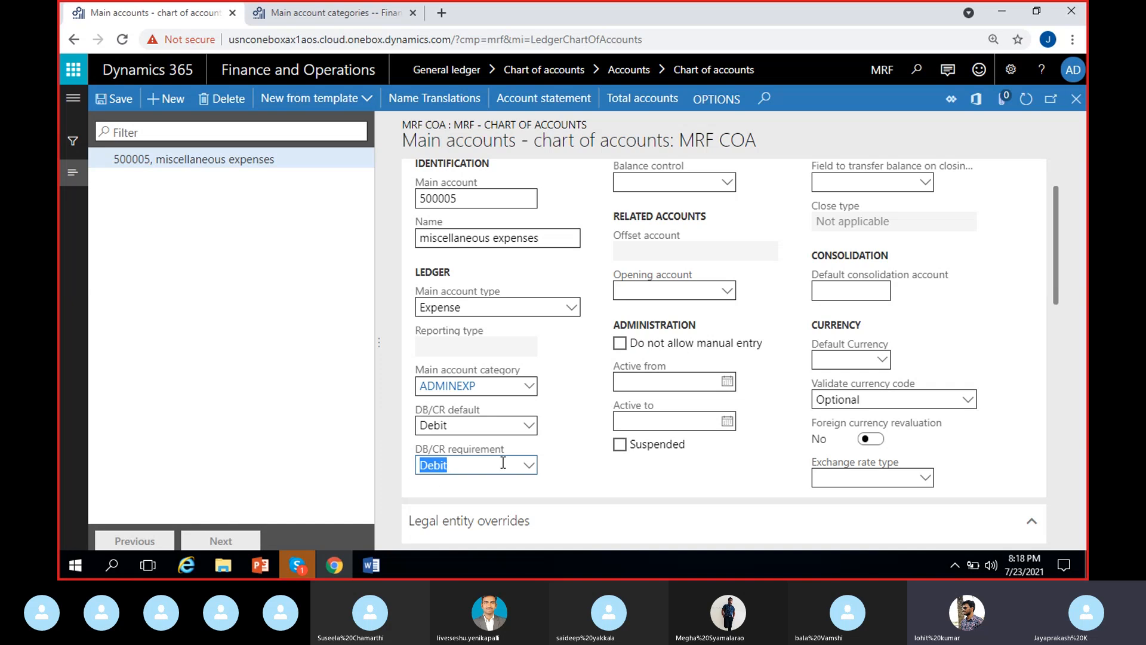
left_click(529, 467)
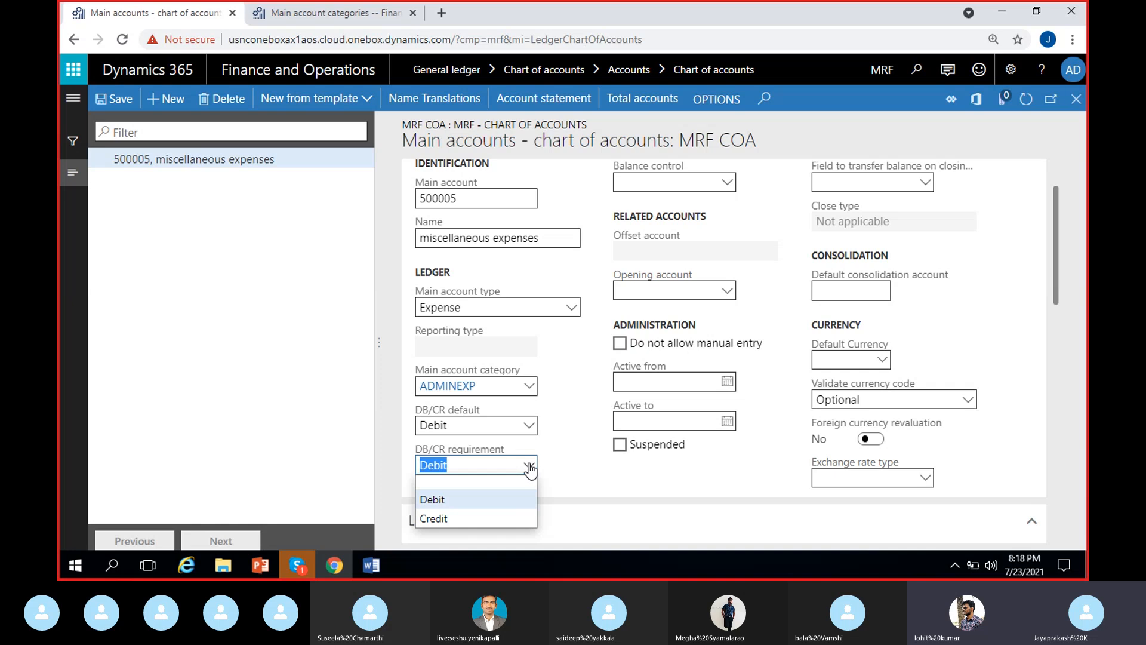
left_click(505, 482)
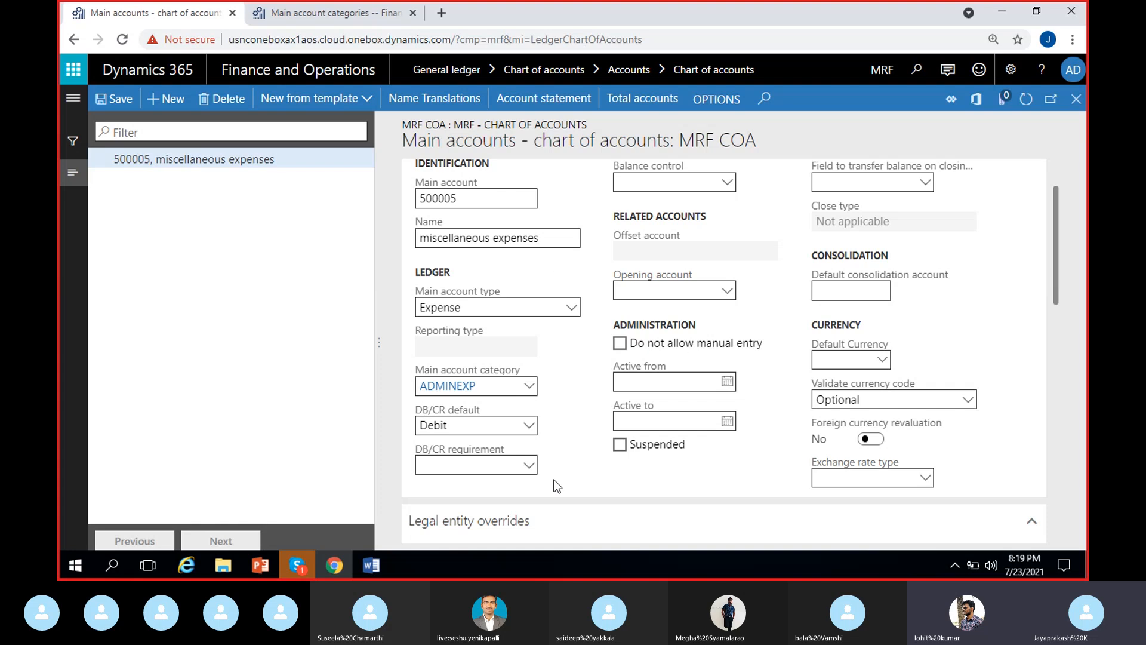
Step: Review the DB/CR requirement options of the miscellaneous expenses account without choosing one
left_click(513, 468)
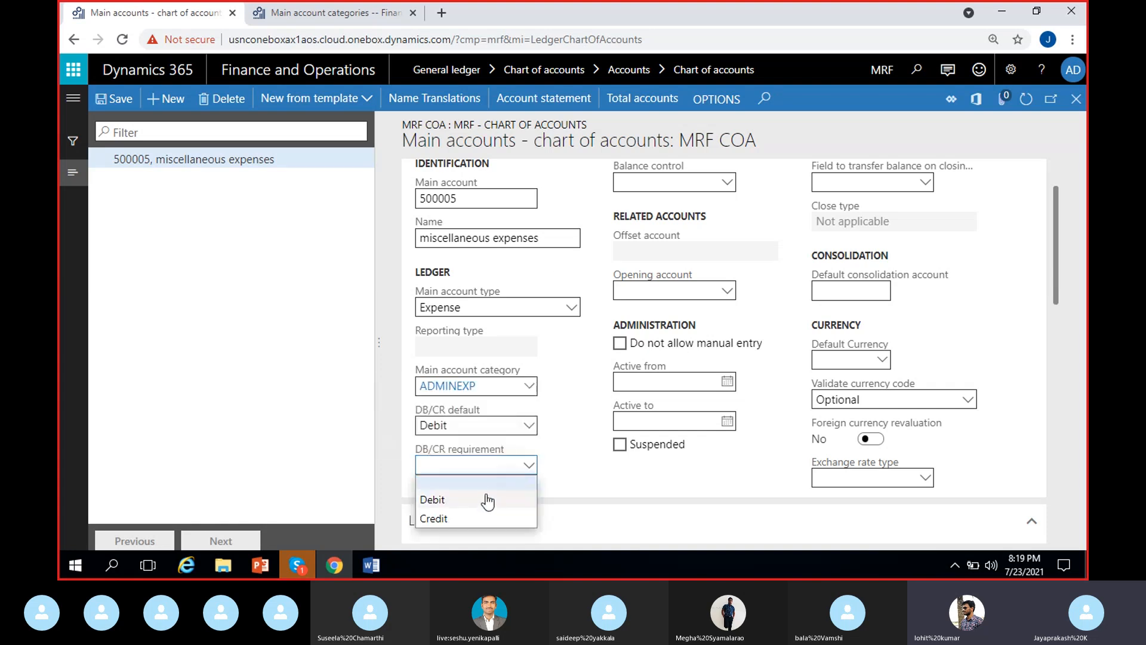
left_click(571, 474)
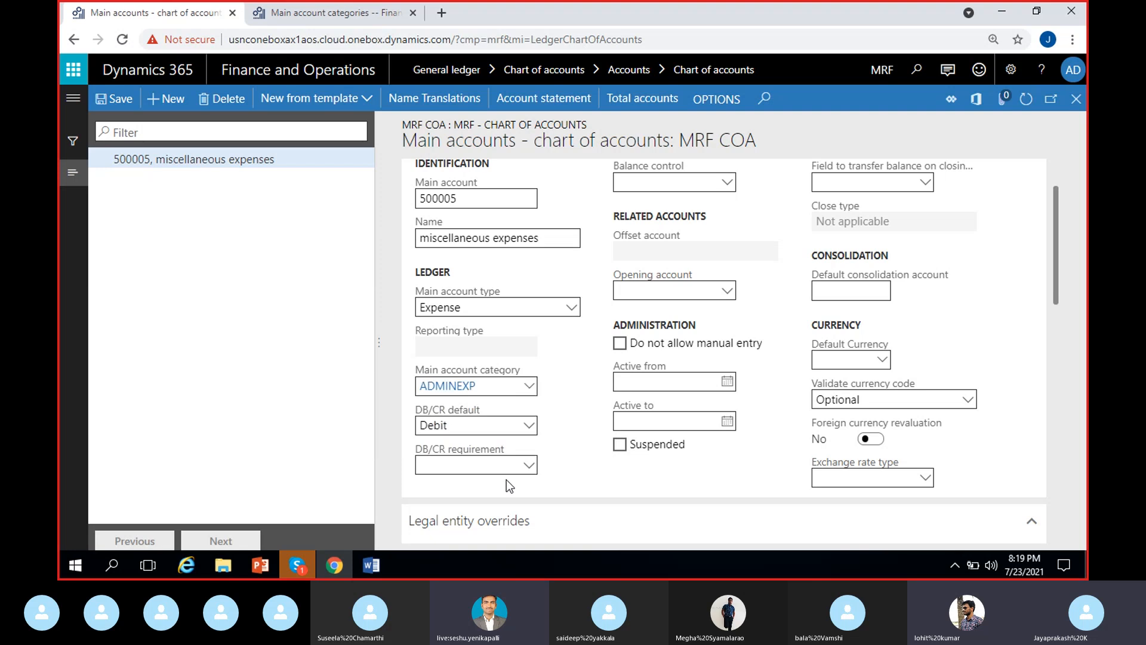
left_click(473, 466)
left_click(597, 407)
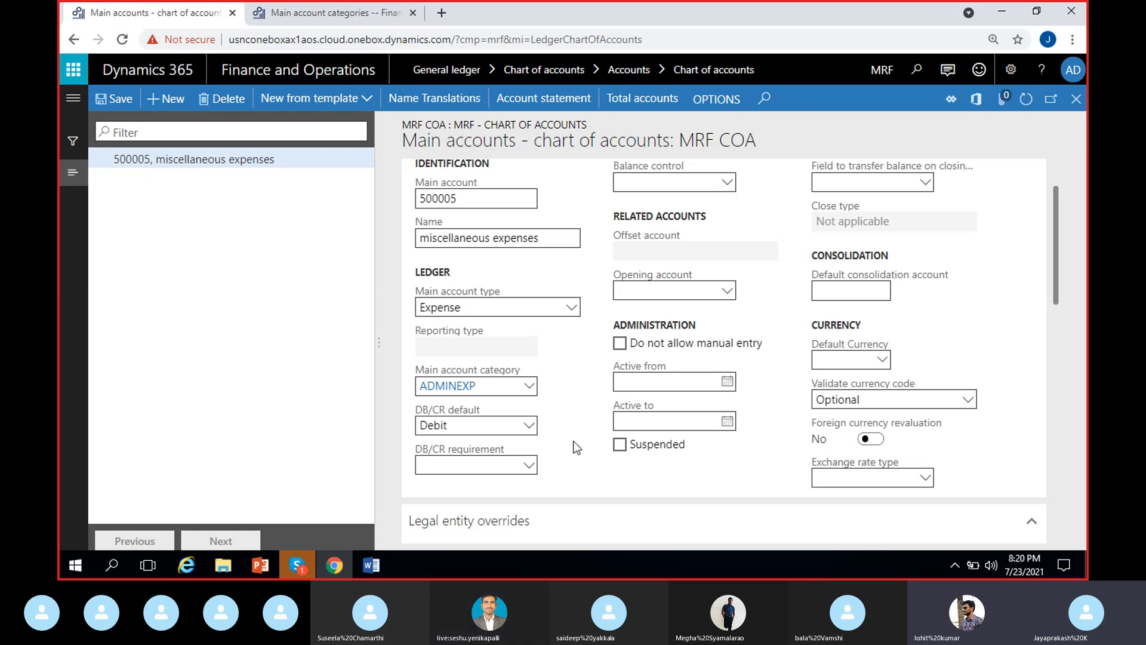
scroll(576, 448, "up", 1)
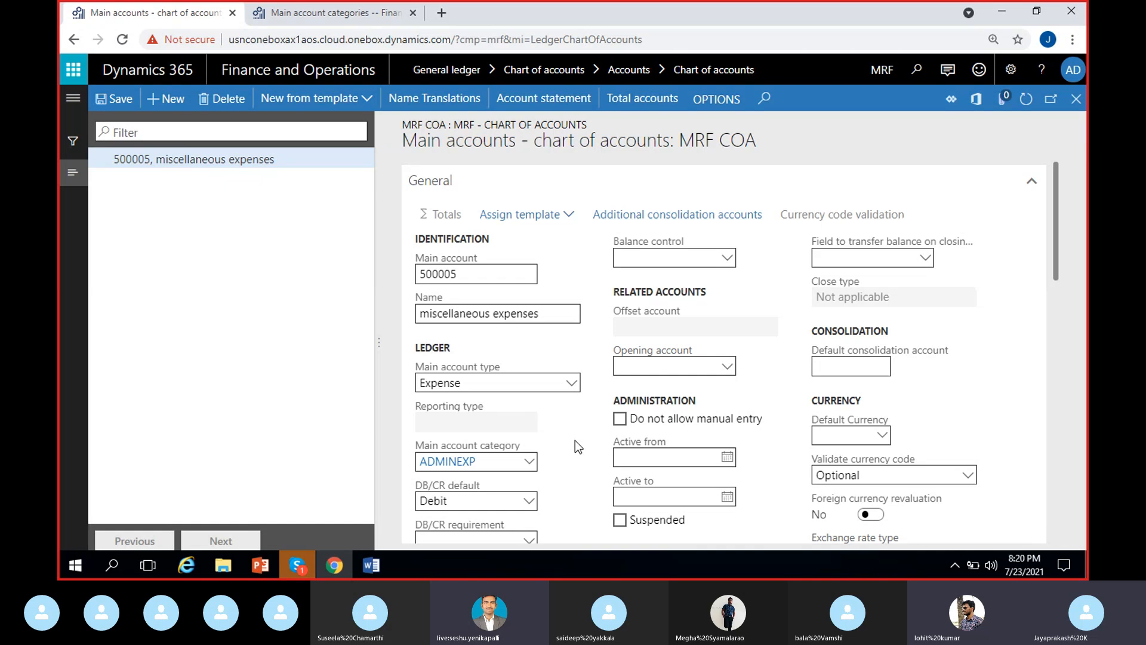
scroll(588, 436, "down", 1)
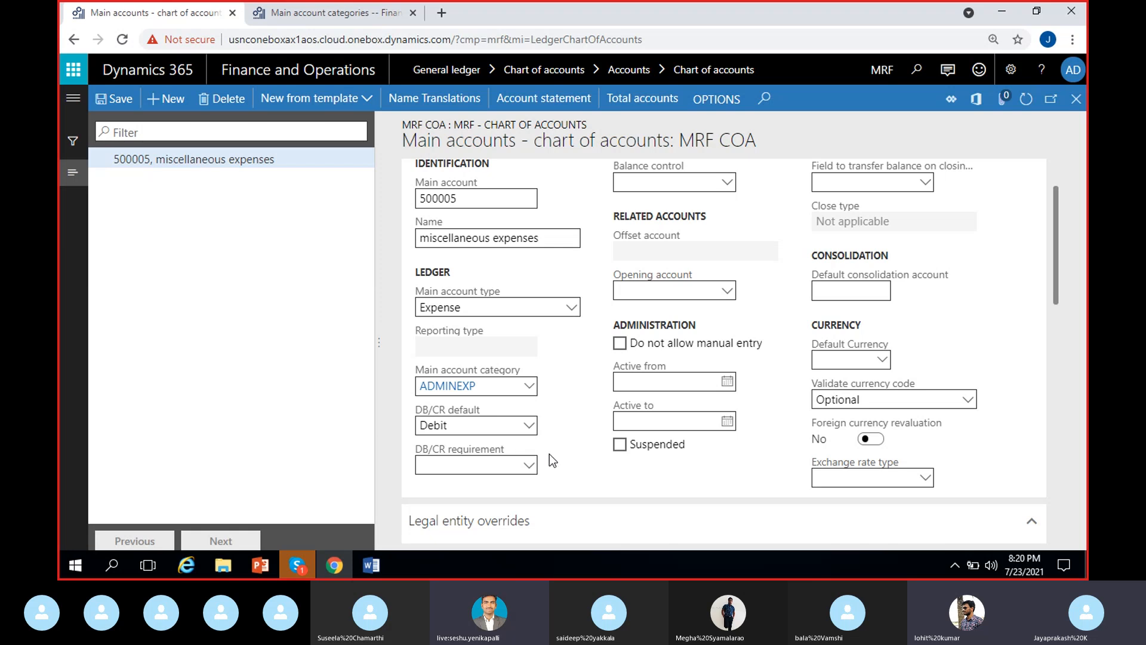
Step: Try Debit as the miscellaneous expenses account's balance control, and reset the balance control to blank
scroll(549, 454, "up", 1)
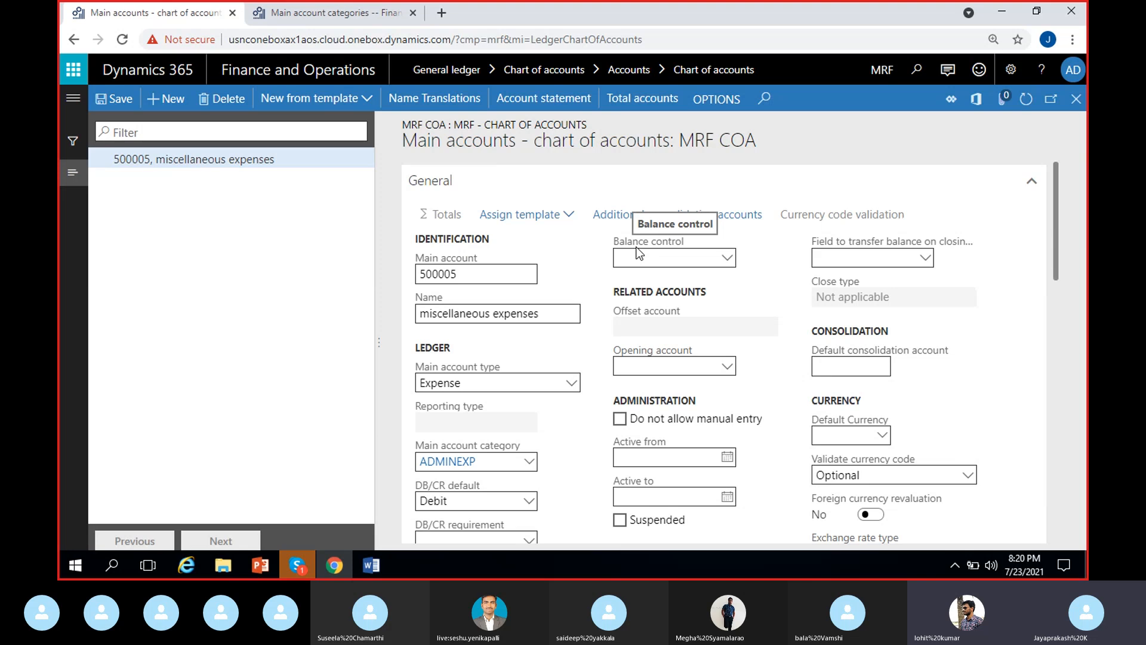
left_click(727, 258)
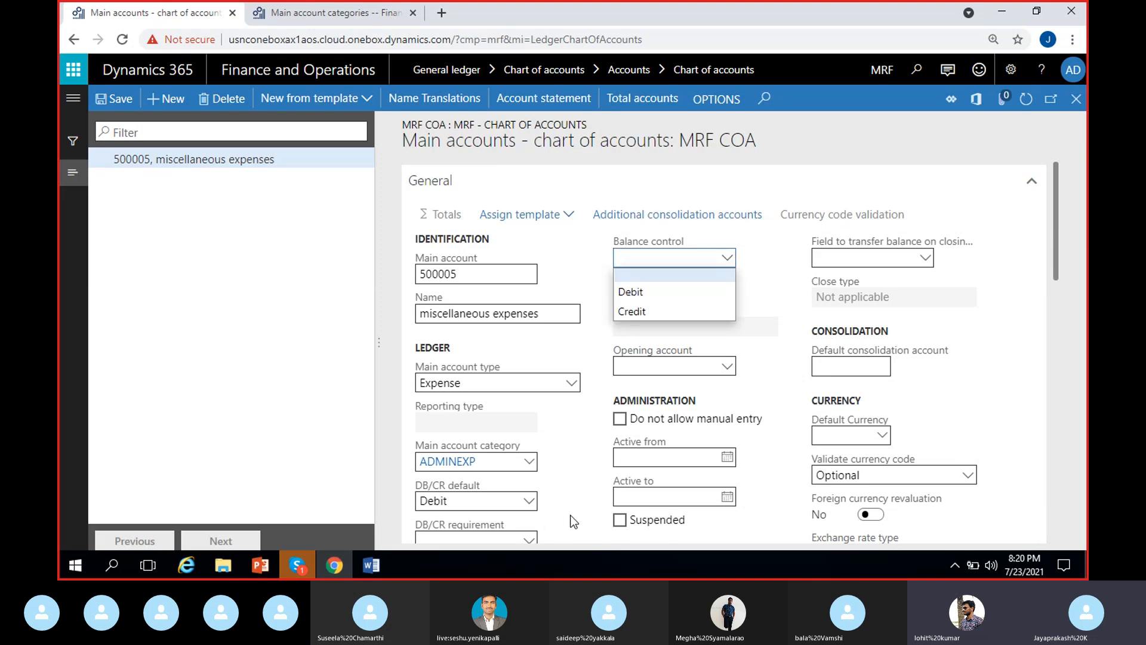
left_click(761, 388)
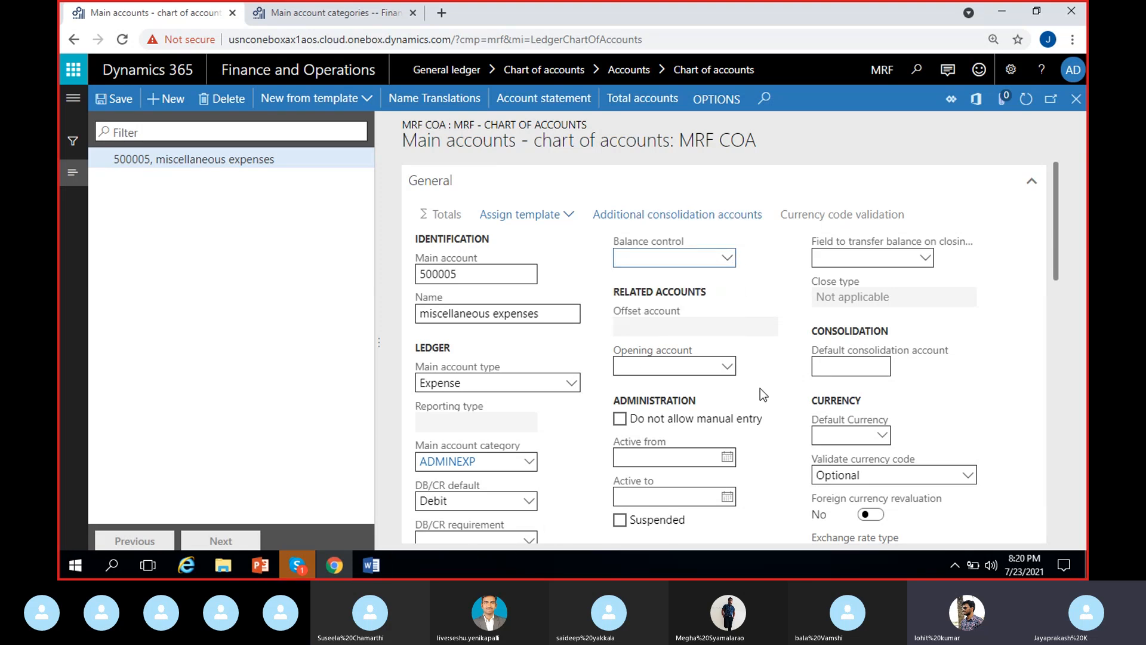
left_click(729, 259)
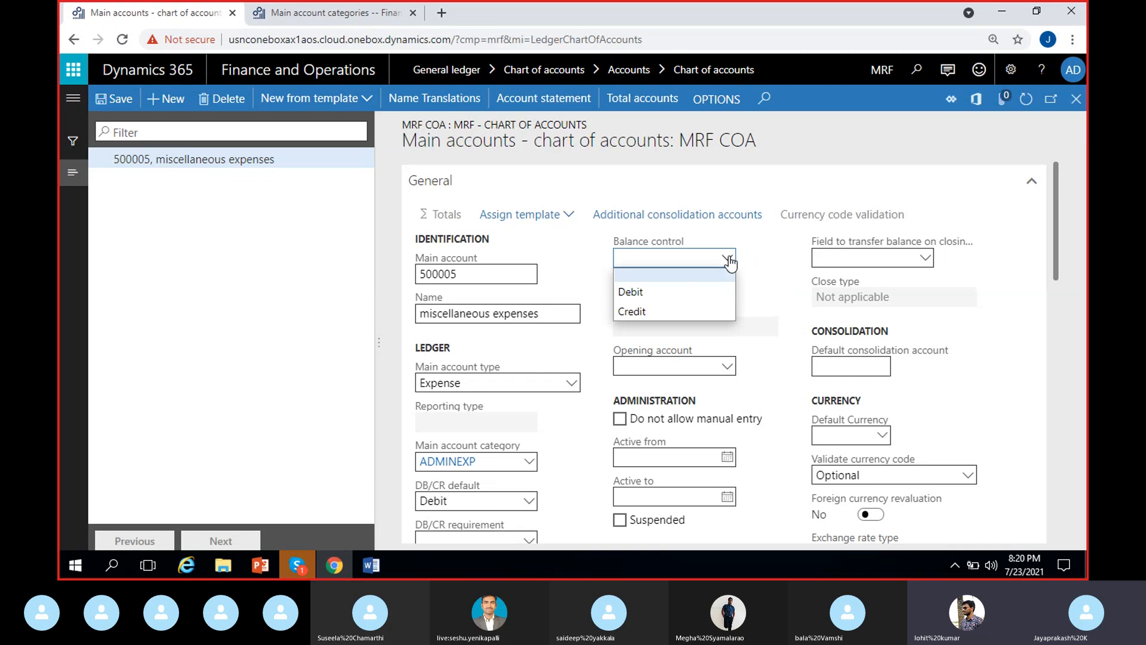
left_click(691, 294)
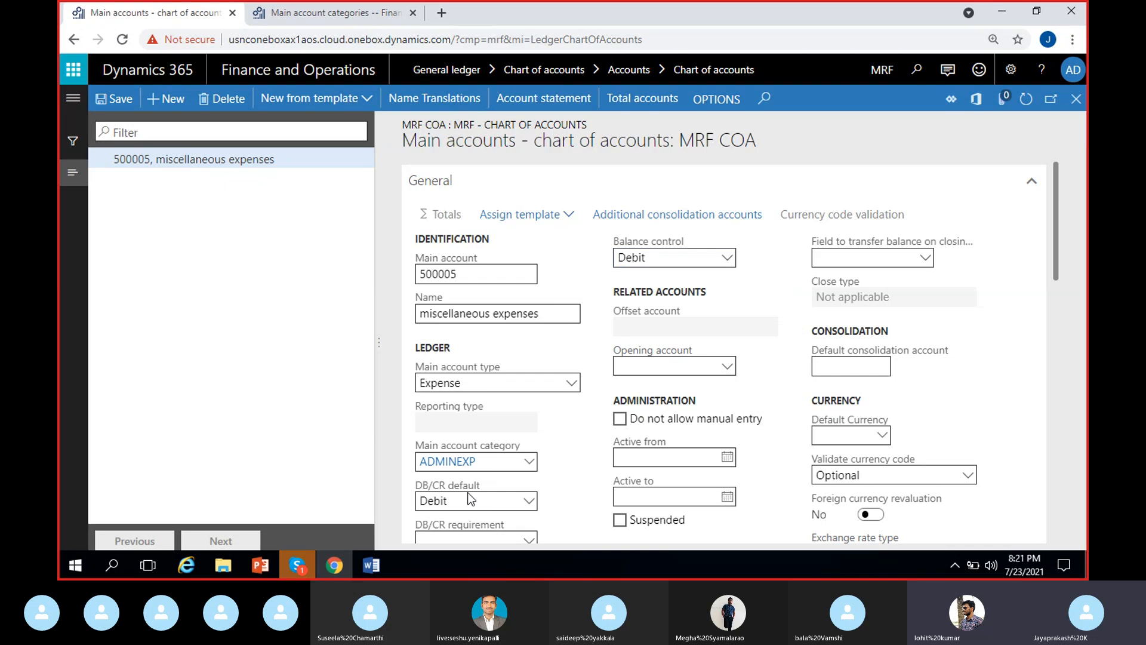
left_click(735, 257)
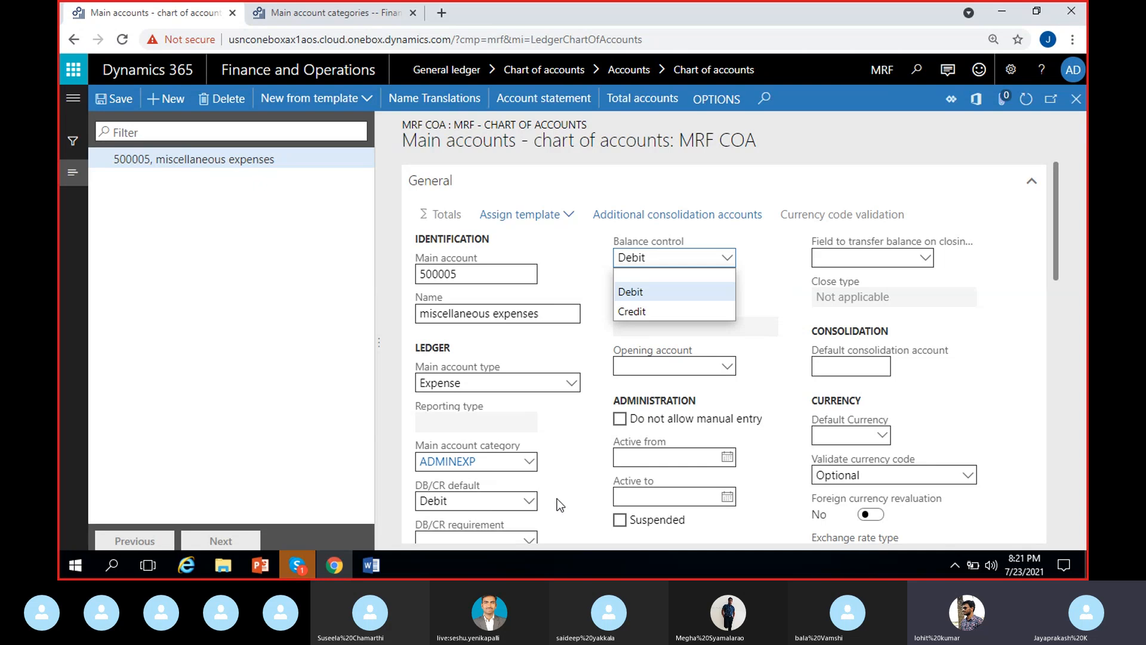
left_click(745, 271)
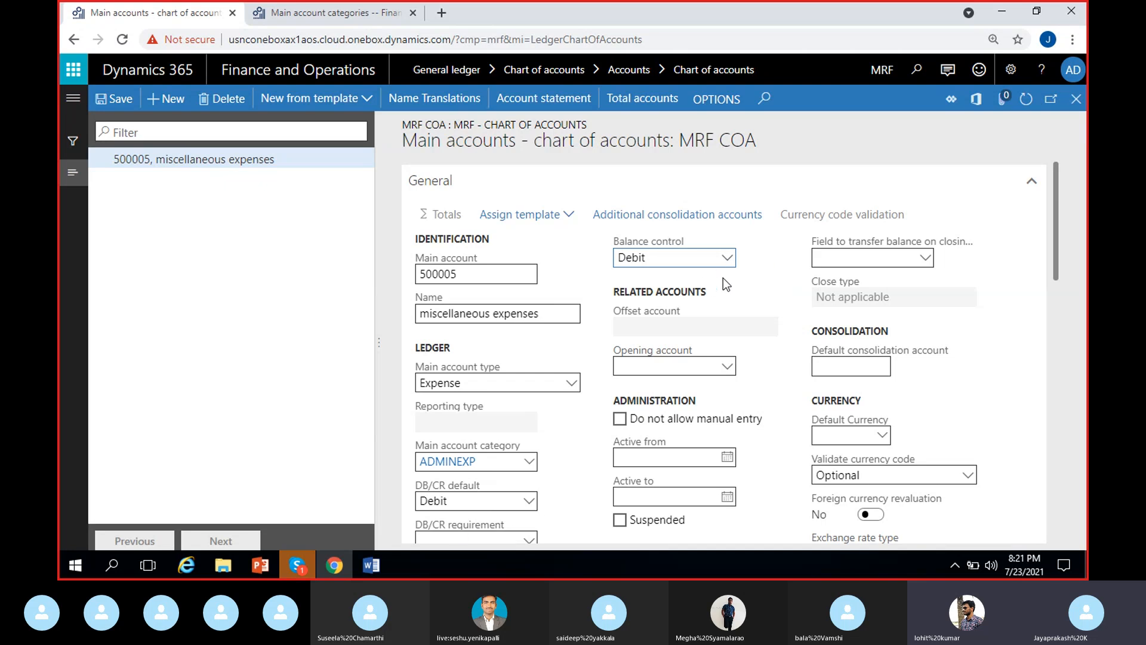
left_click(727, 260)
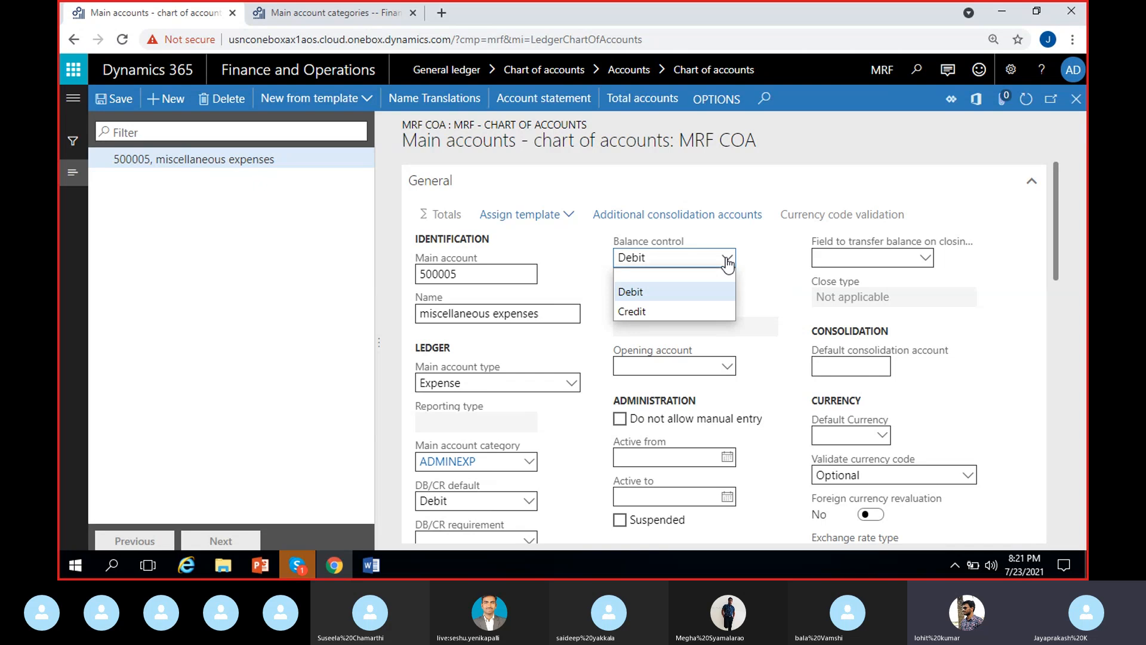
left_click(669, 279)
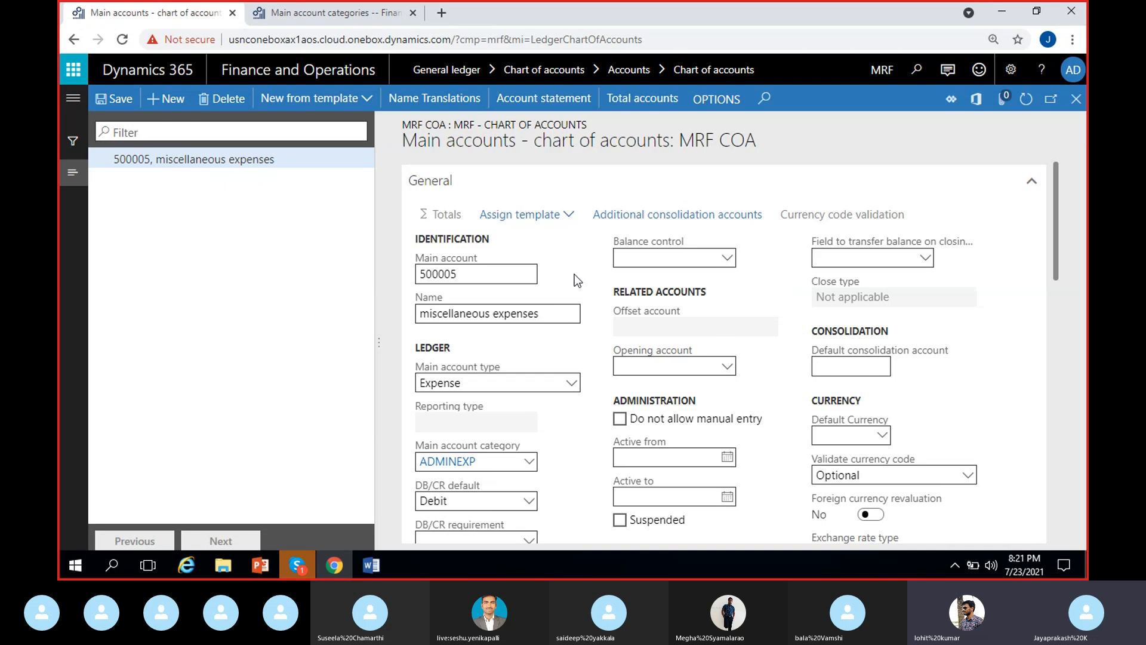
Step: Close the main account categories page in the second browser tab and look over General ledger's chart of accounts entries
left_click(337, 7)
left_click(1076, 99)
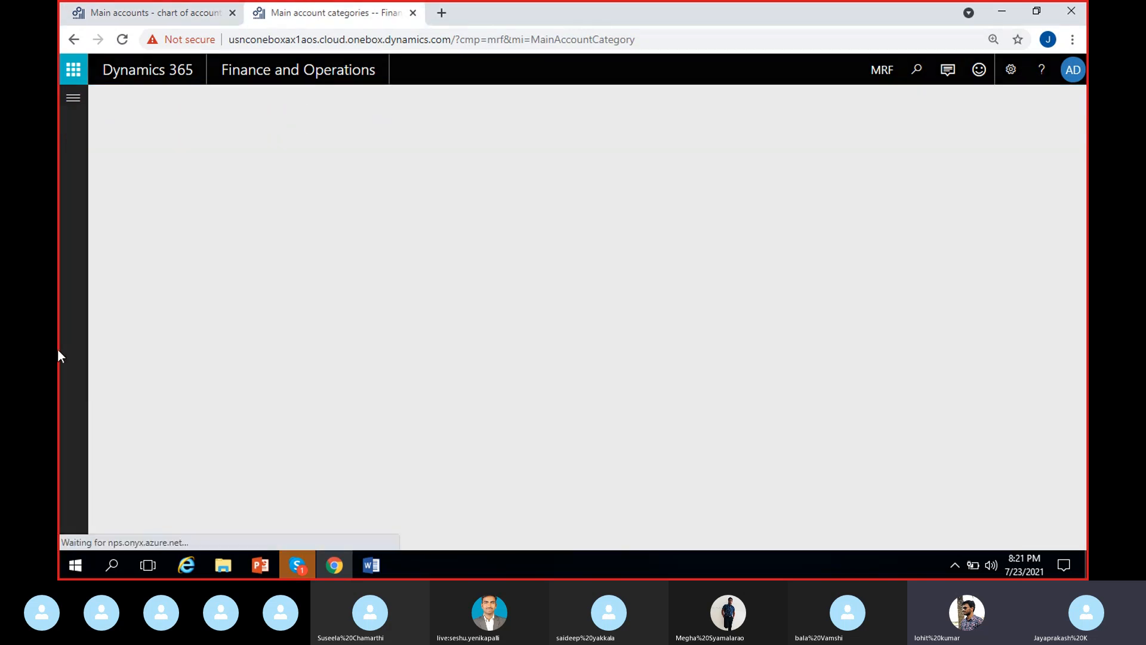
left_click(74, 101)
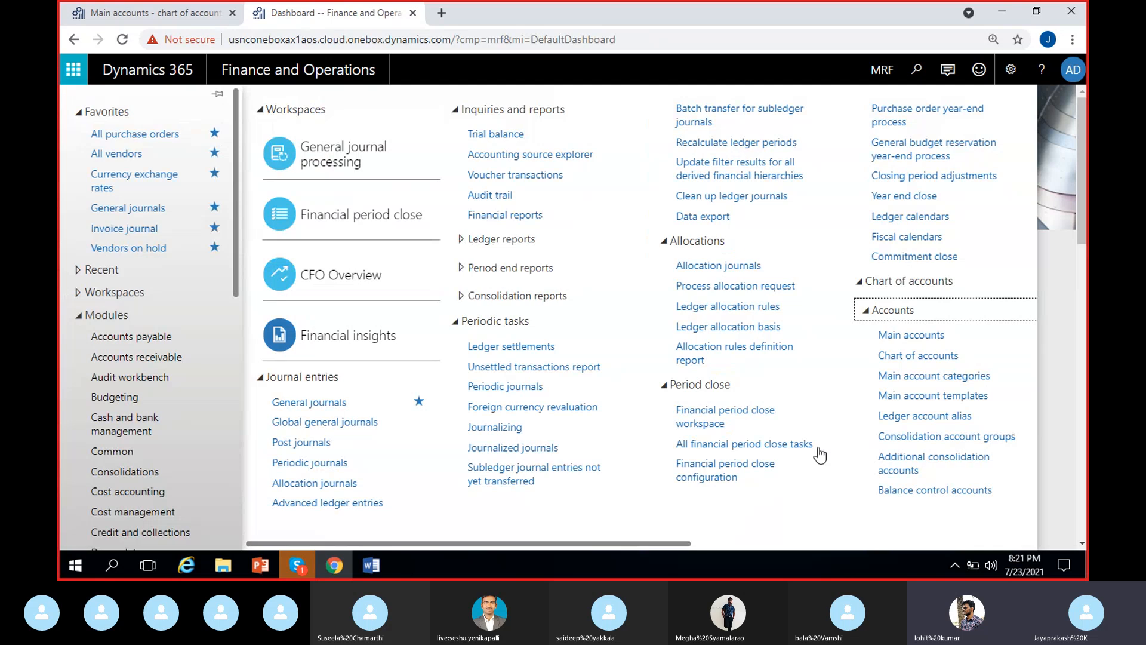
left_click(1059, 328)
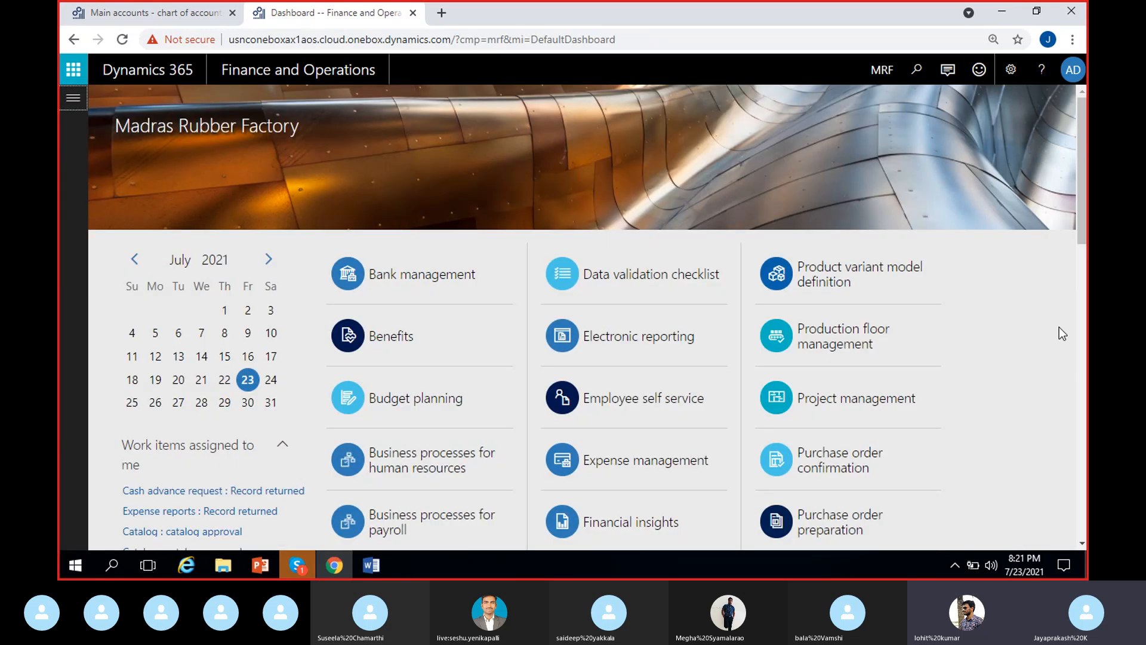
Step: Return to the miscellaneous expenses account and view the main accounts available as its opening account
left_click(150, 11)
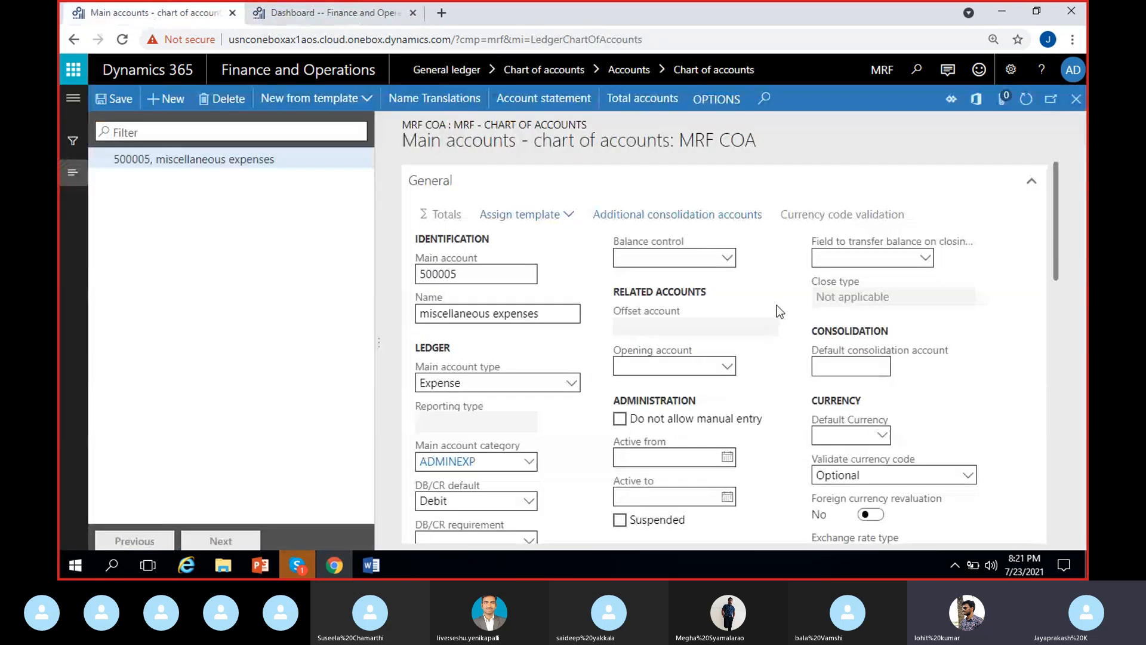
scroll(776, 305, "down", 1)
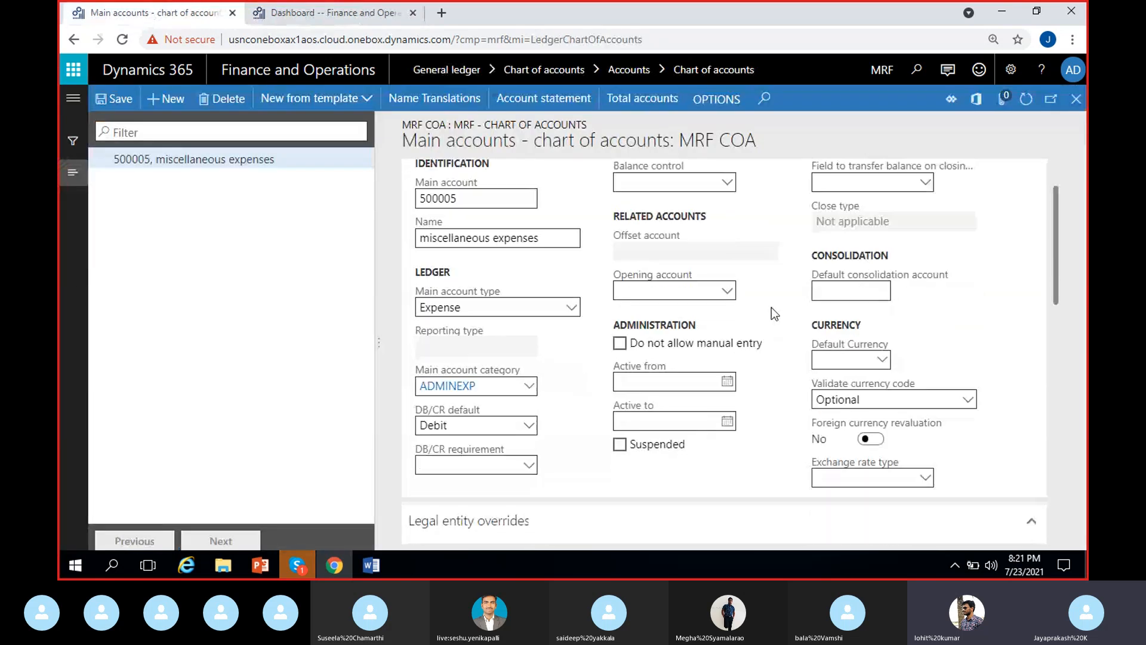
left_click(727, 291)
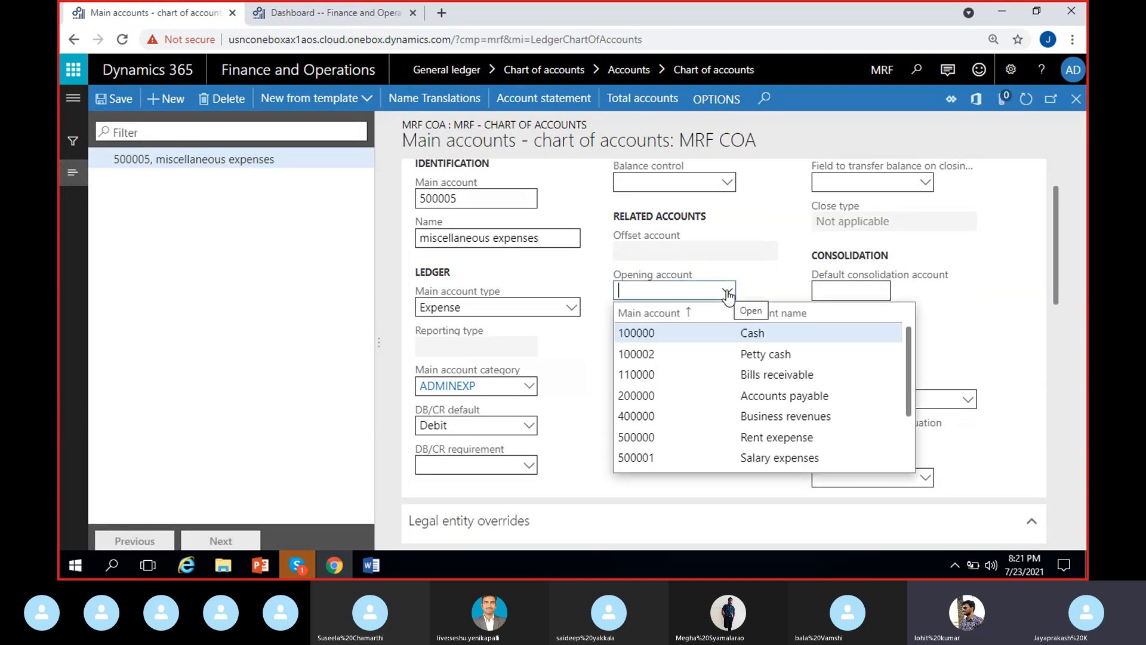
left_click(763, 294)
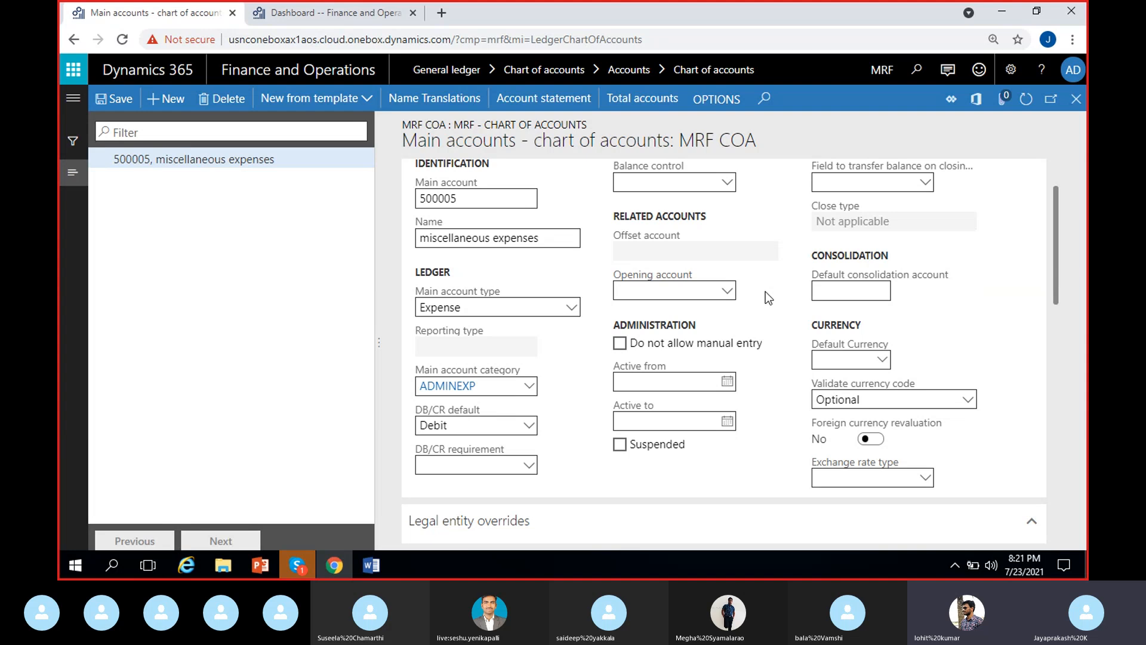
Step: Leave the miscellaneous expenses record and select the Cash account 100000 in the MRF COA main accounts list
scroll(767, 298, "up", 1)
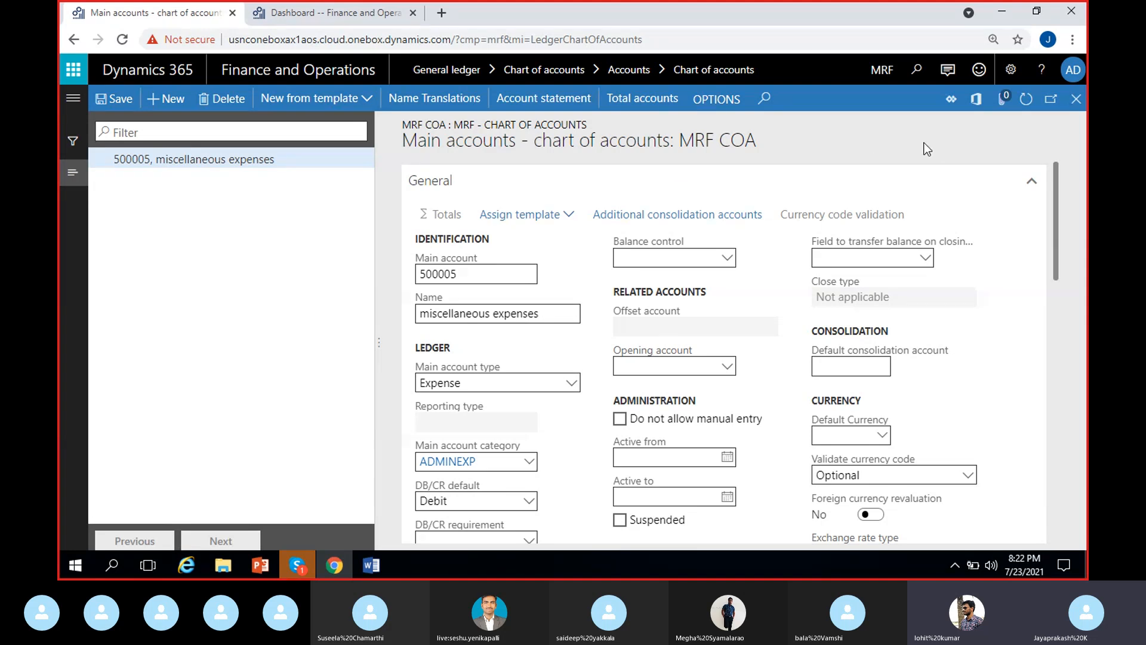
left_click(1076, 99)
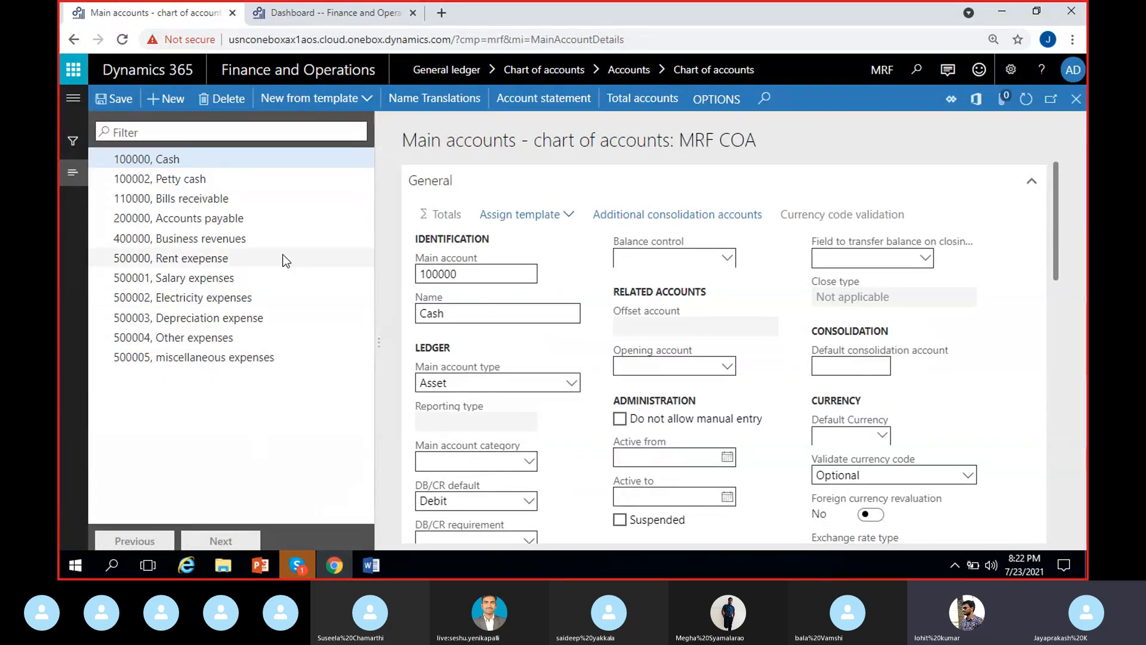
left_click(207, 158)
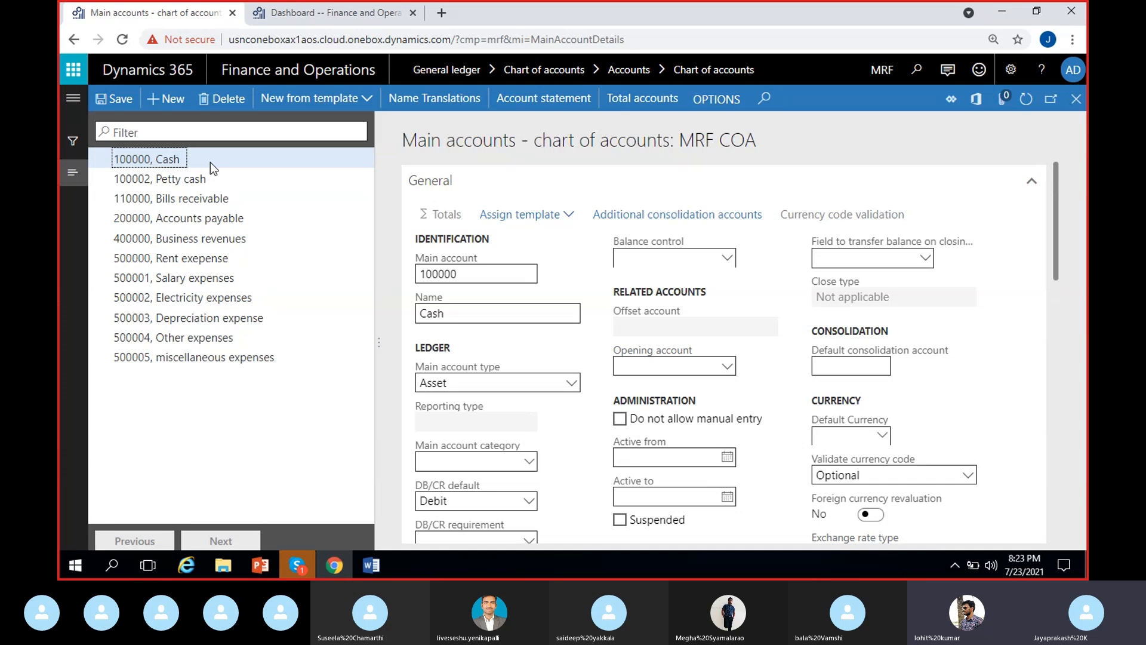
Step: Examine the Cash account's opening account field and its available choices without selecting any
left_click(681, 361)
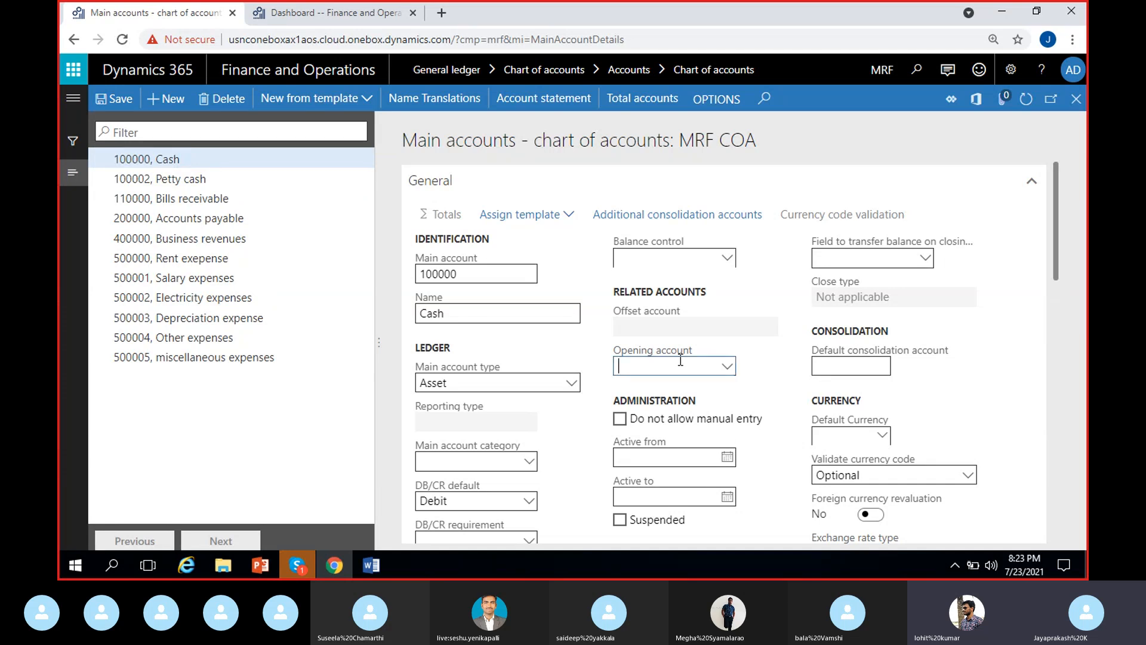
left_click(727, 366)
left_click(757, 365)
left_click(221, 159)
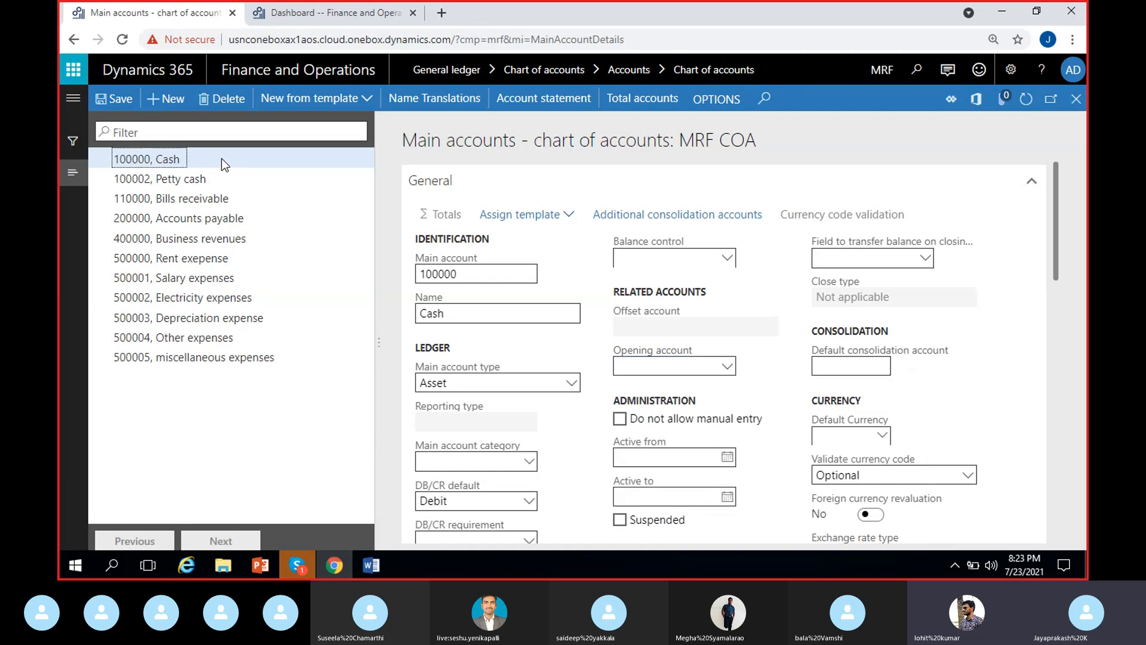
left_click(675, 369)
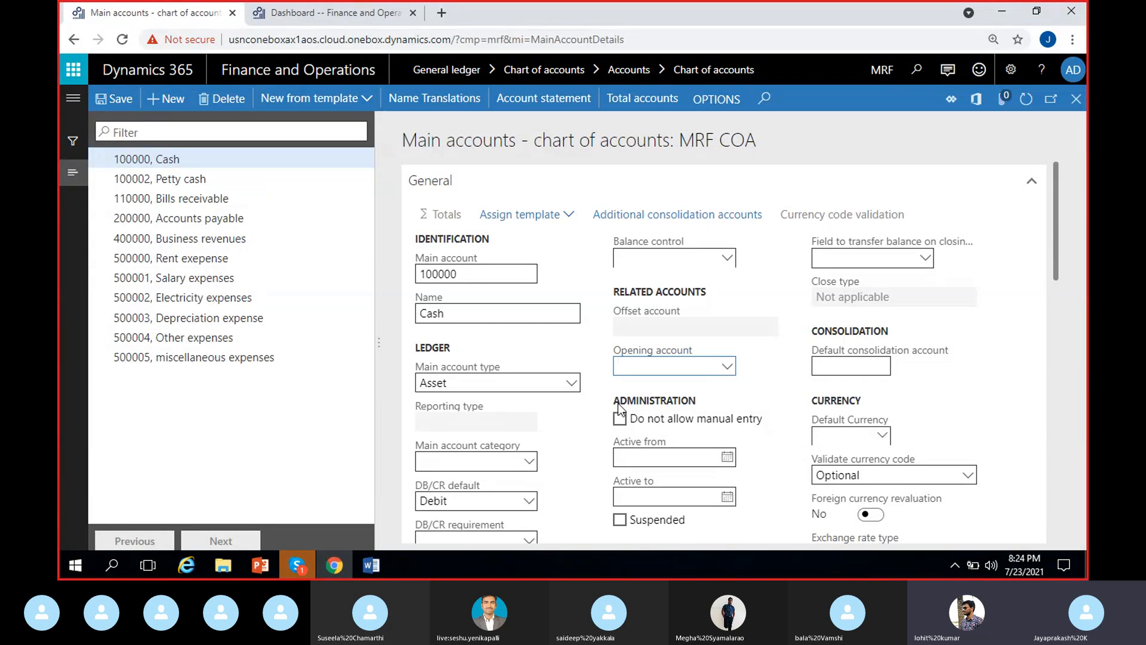
Step: Set the Cash account's opening account to 100002, Petty cash
left_click(168, 159)
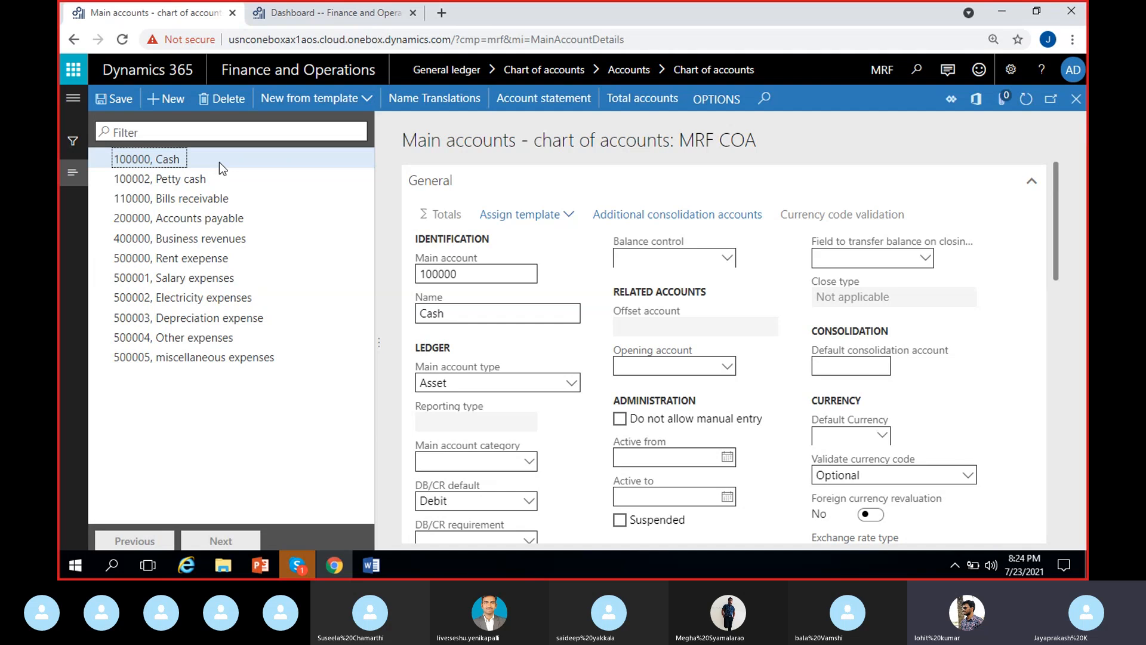
left_click(703, 365)
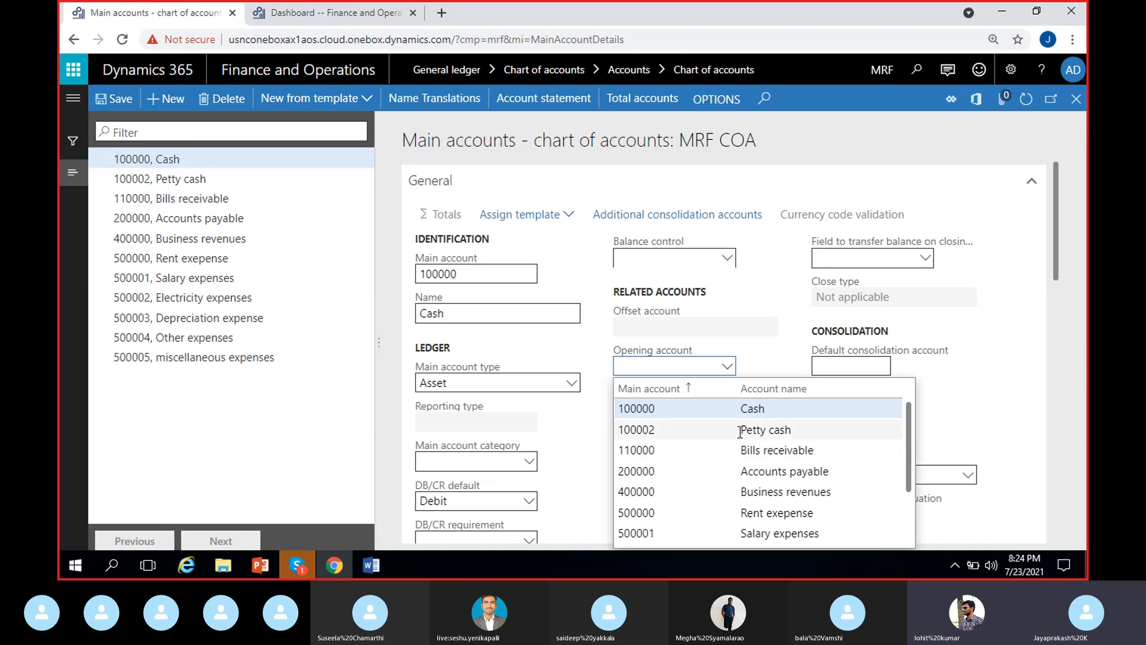
left_click(685, 430)
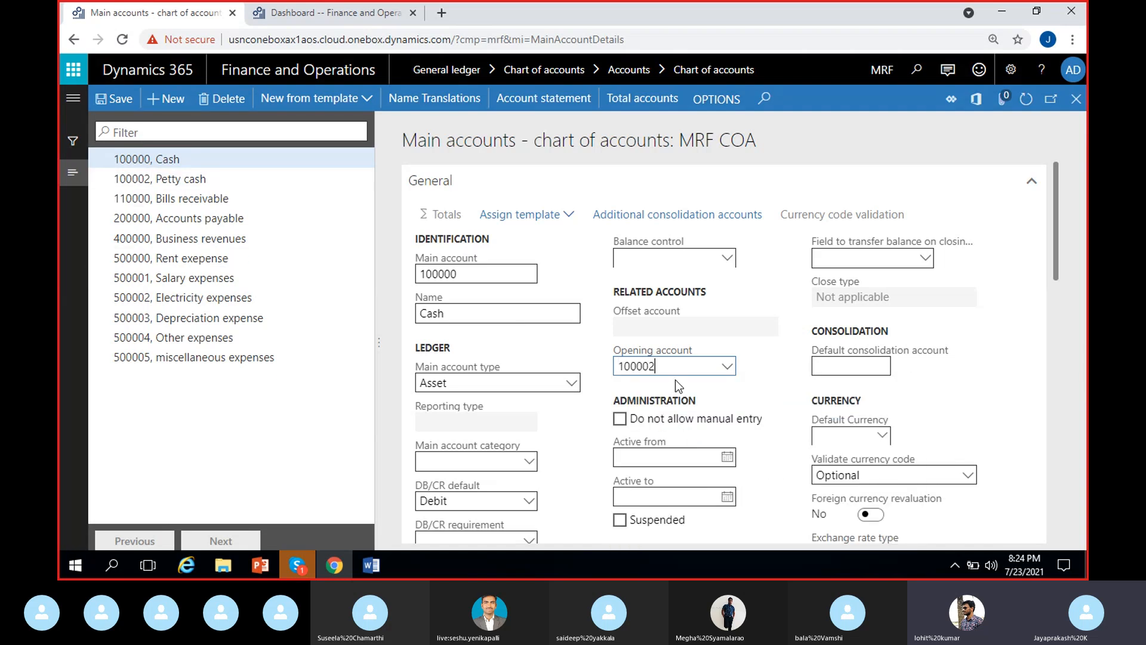
left_click(755, 374)
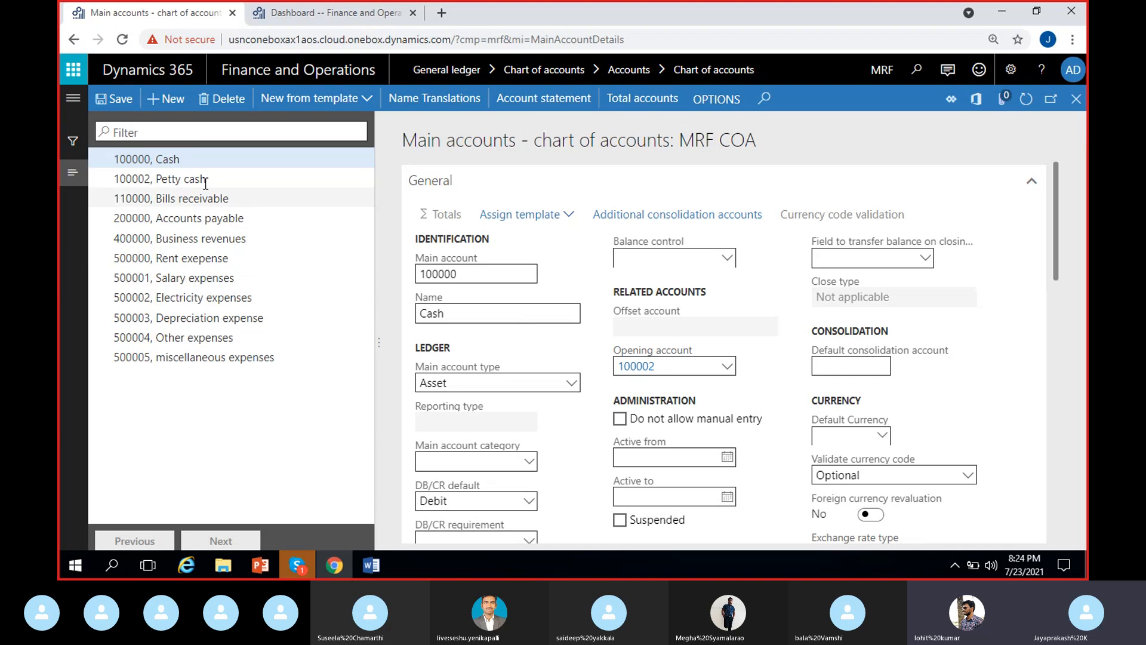
Step: Clear the opening account of the Cash account 100000 and keep that account selected
left_click(661, 372)
key("BackSpace")
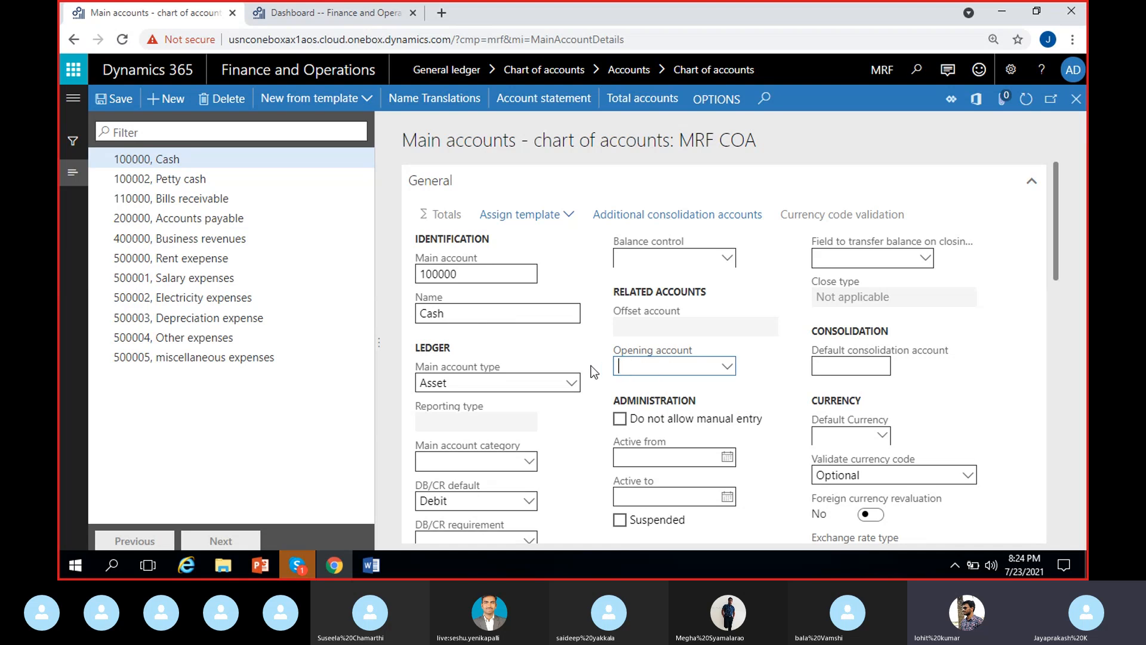
left_click(744, 381)
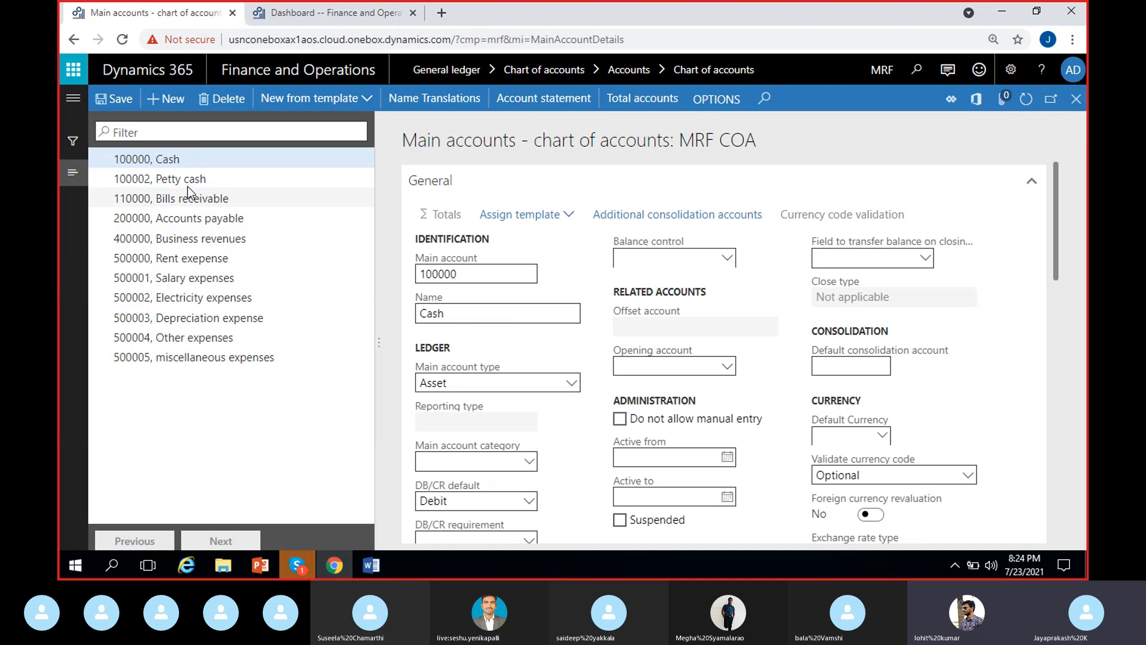
left_click(199, 159)
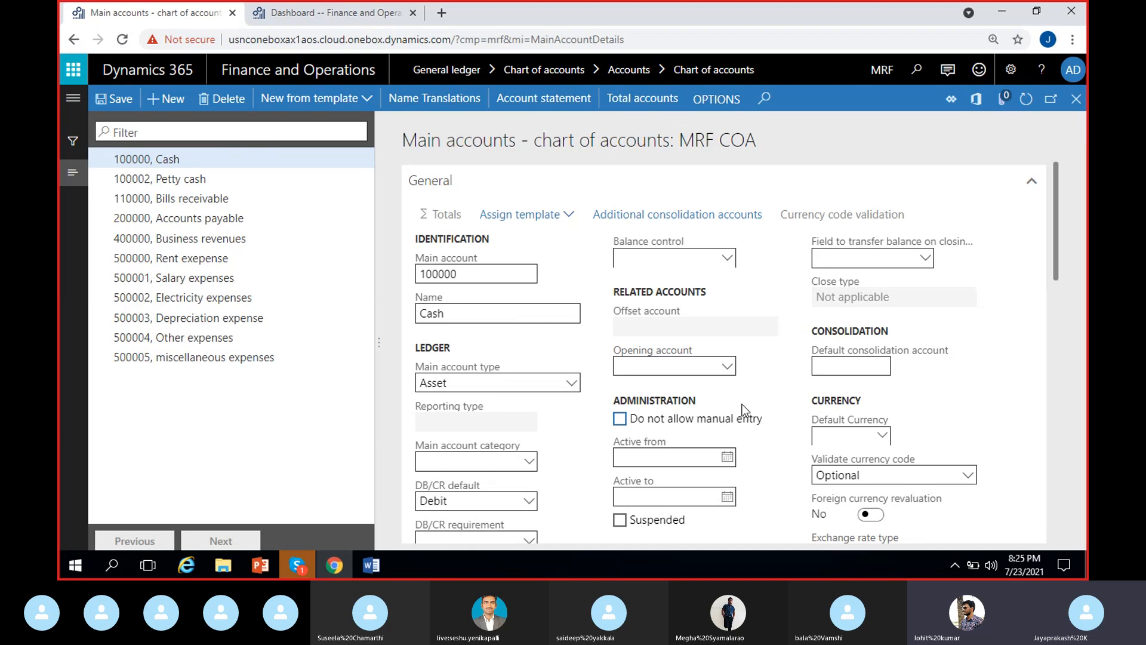
Step: Try the Do not allow manual entry option on the Cash account and turn it back off
scroll(742, 403, "down", 1)
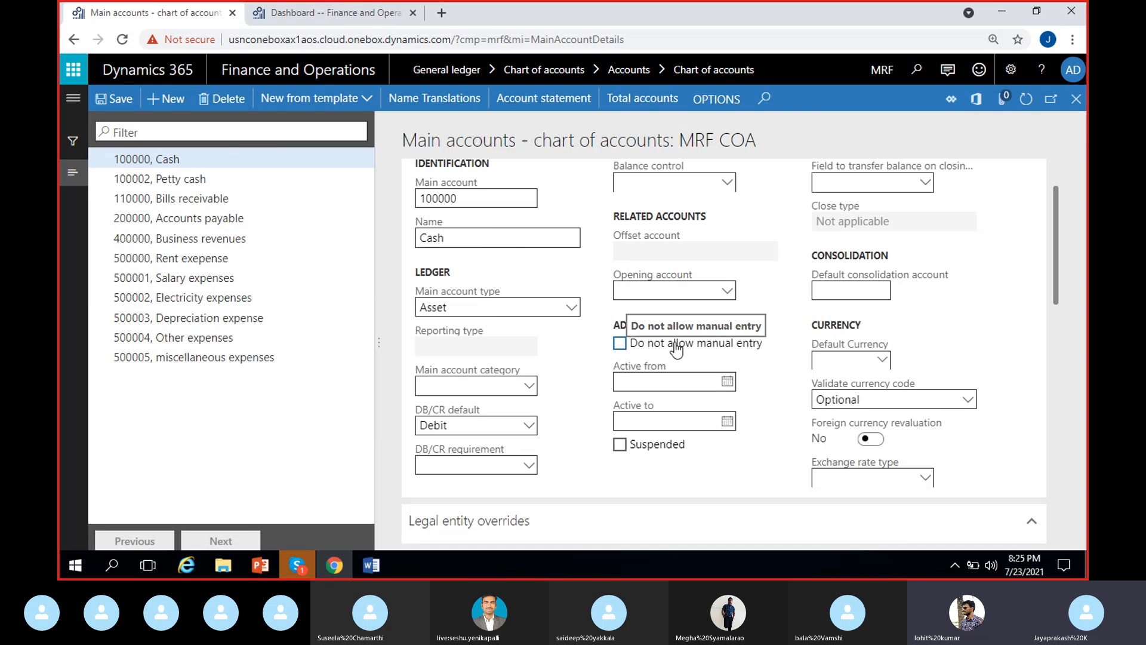
left_click(618, 345)
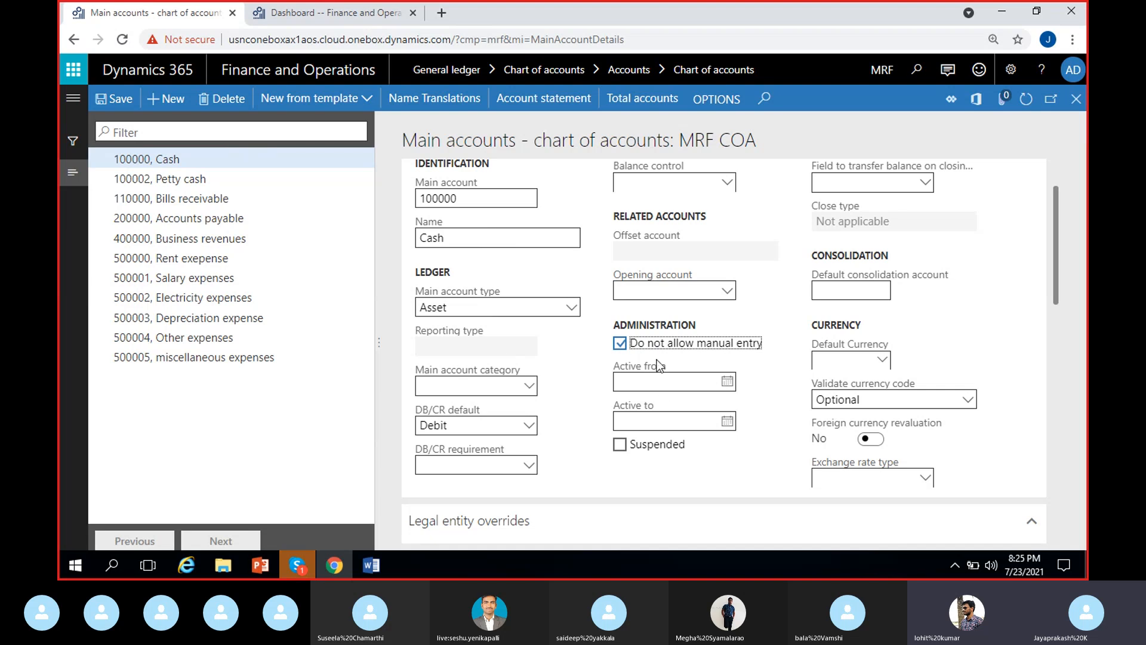
left_click(621, 344)
Step: Enable Do not allow manual entry for the Accounts payable main account 200000
left_click(190, 216)
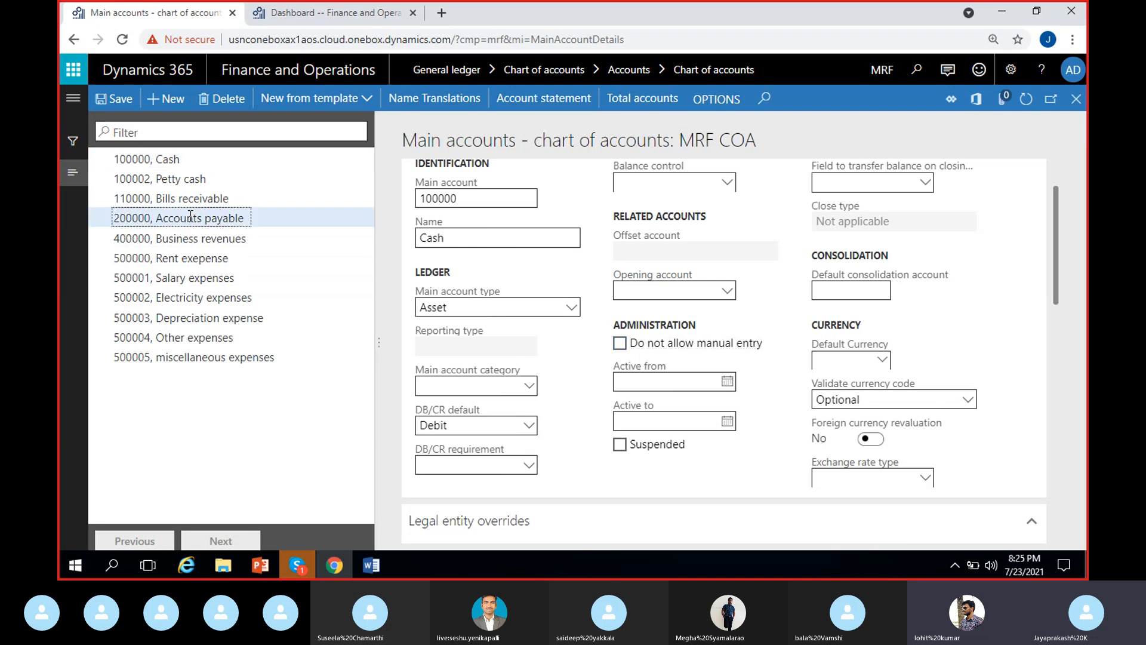
left_click(635, 351)
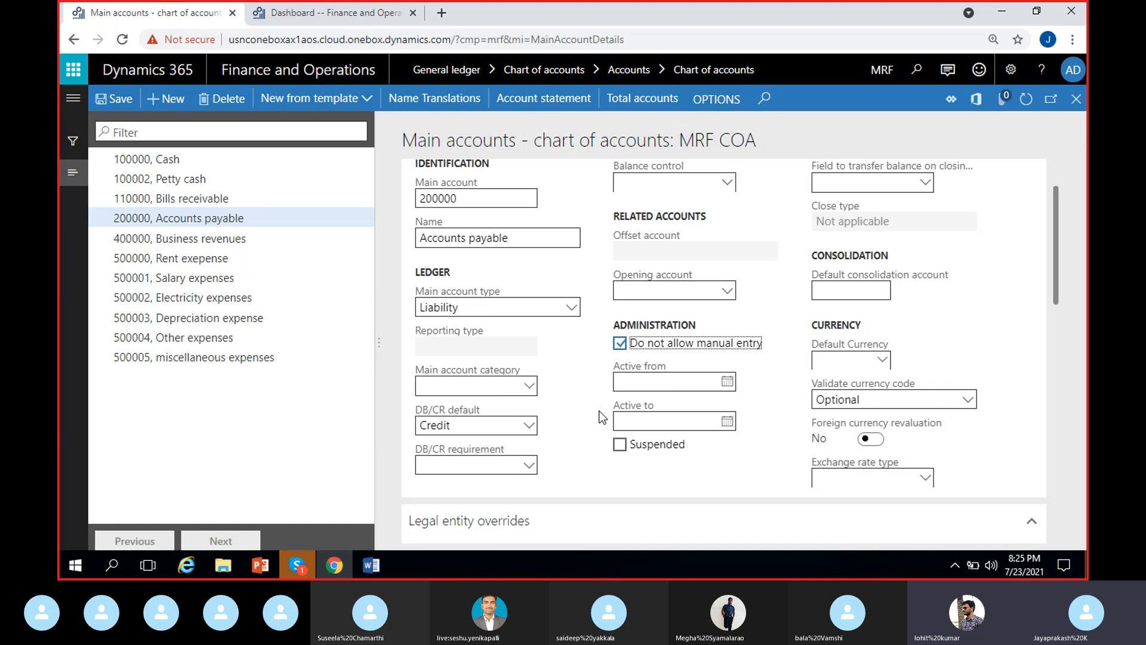
left_click(222, 216)
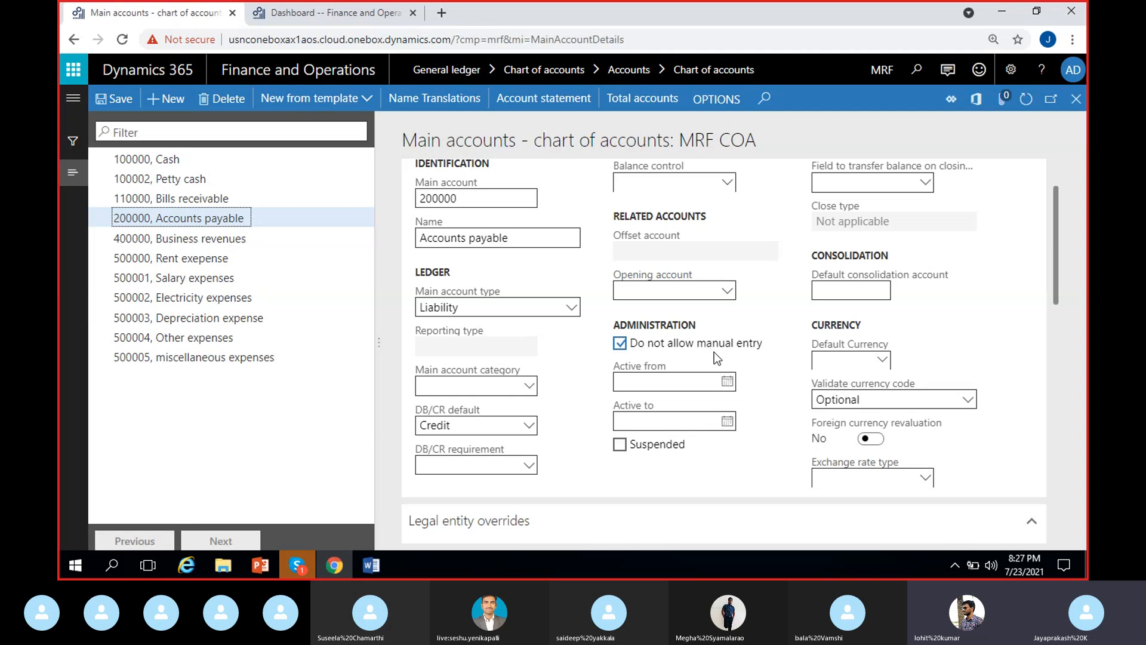
Step: Return to the Cash account 100000 and review its Active from and Active to date fields
left_click(678, 353)
left_click(657, 425)
left_click(716, 464)
left_click(180, 160)
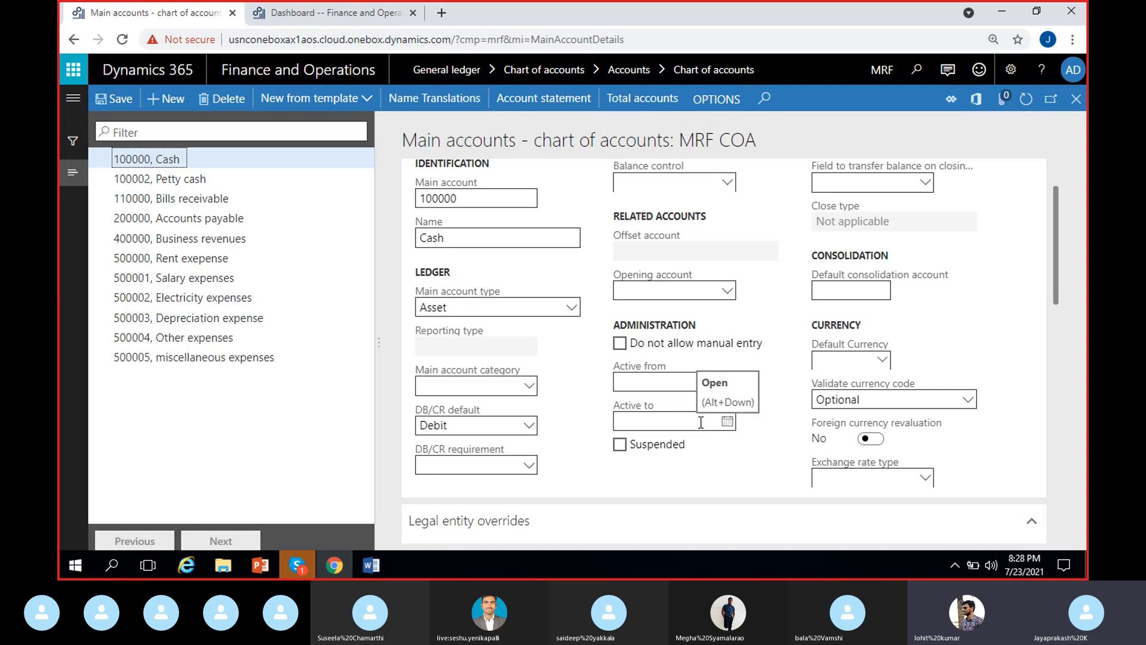
left_click(650, 422)
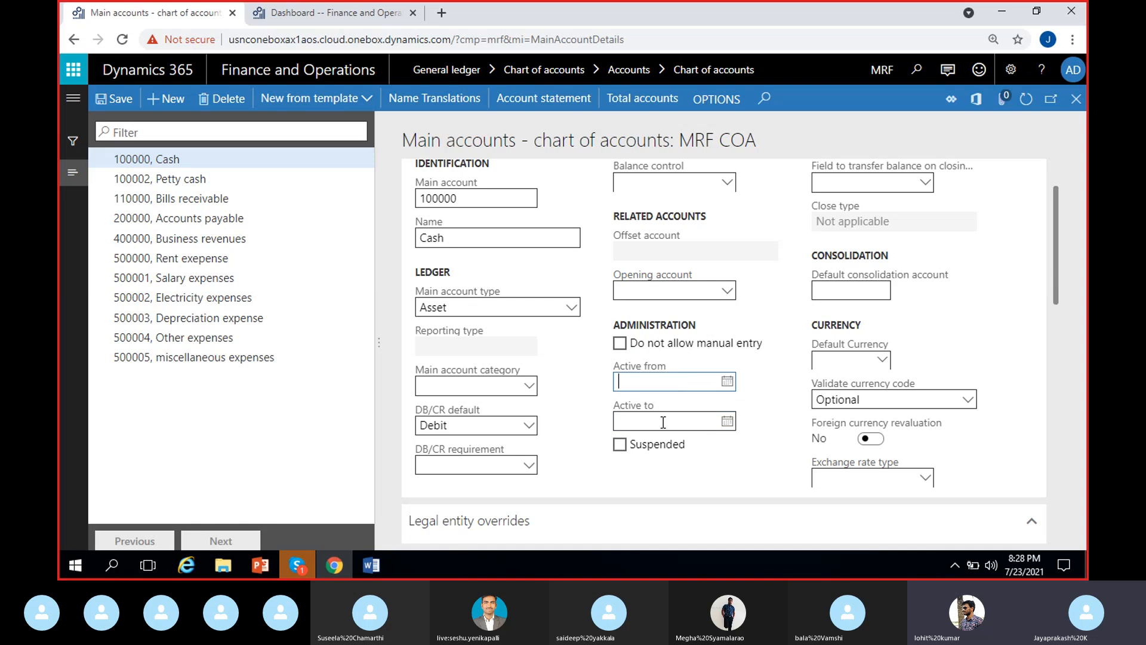
left_click(561, 394)
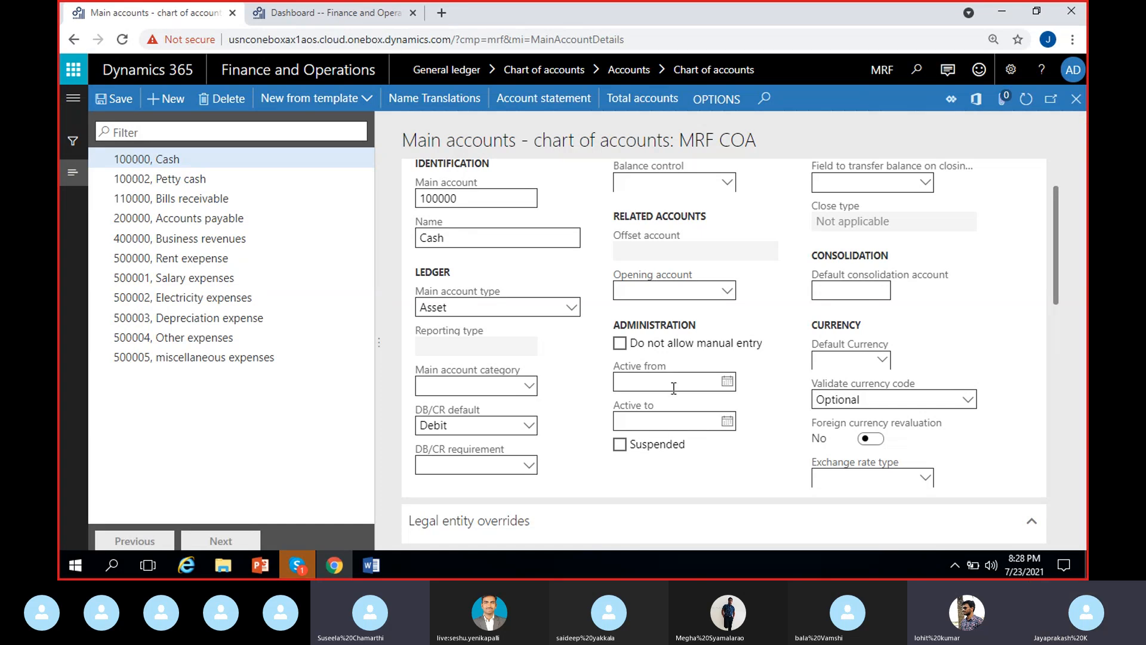
left_click(681, 418)
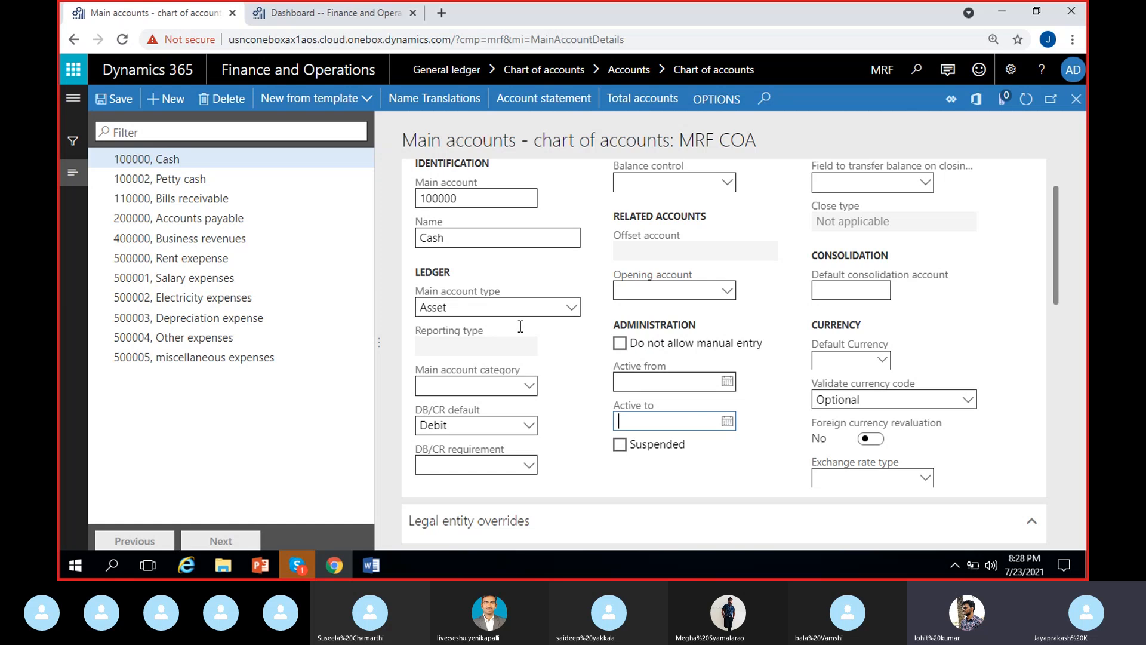
left_click(238, 160)
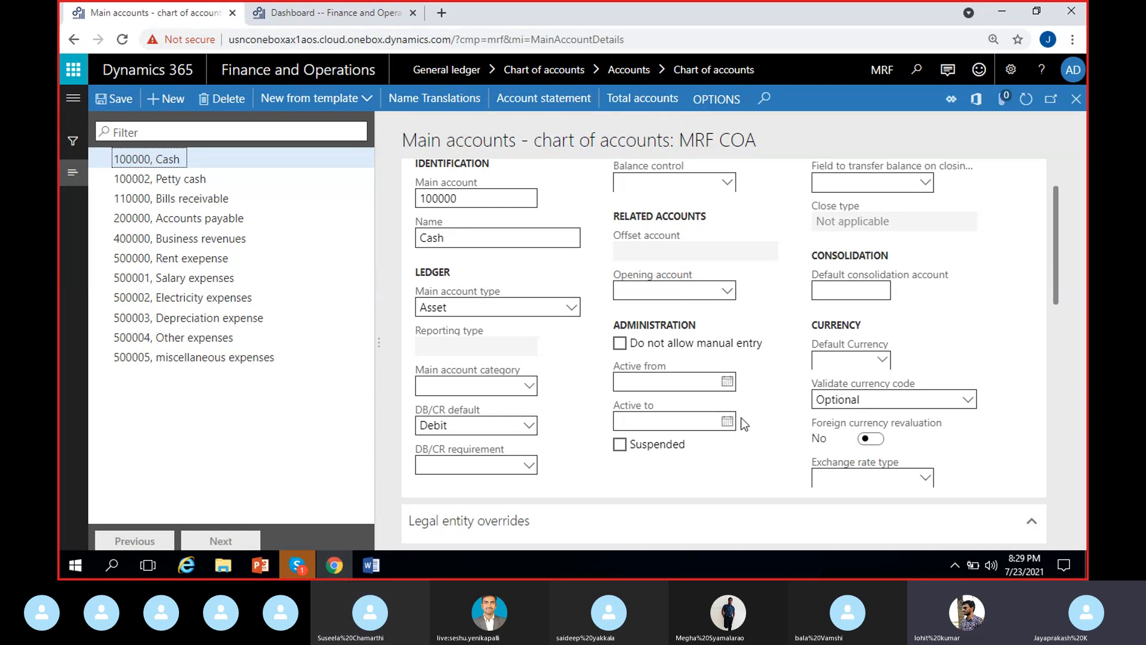
Step: Set the Cash account's active period from 7/1/2021 to 12/31/2021
left_click(712, 380)
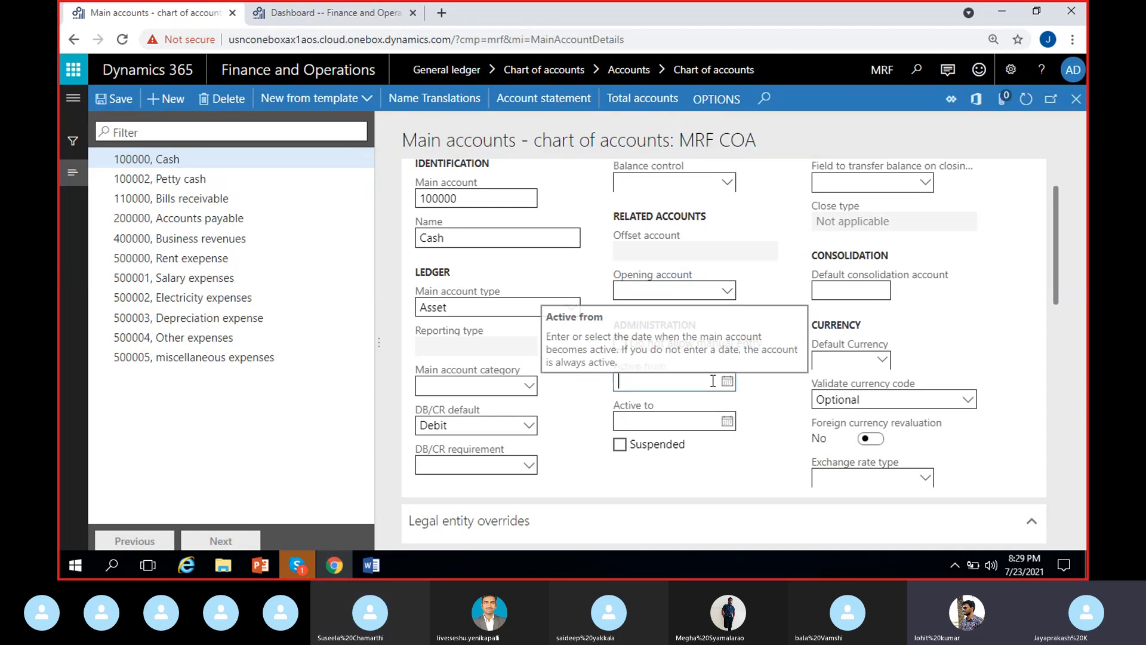
left_click(728, 382)
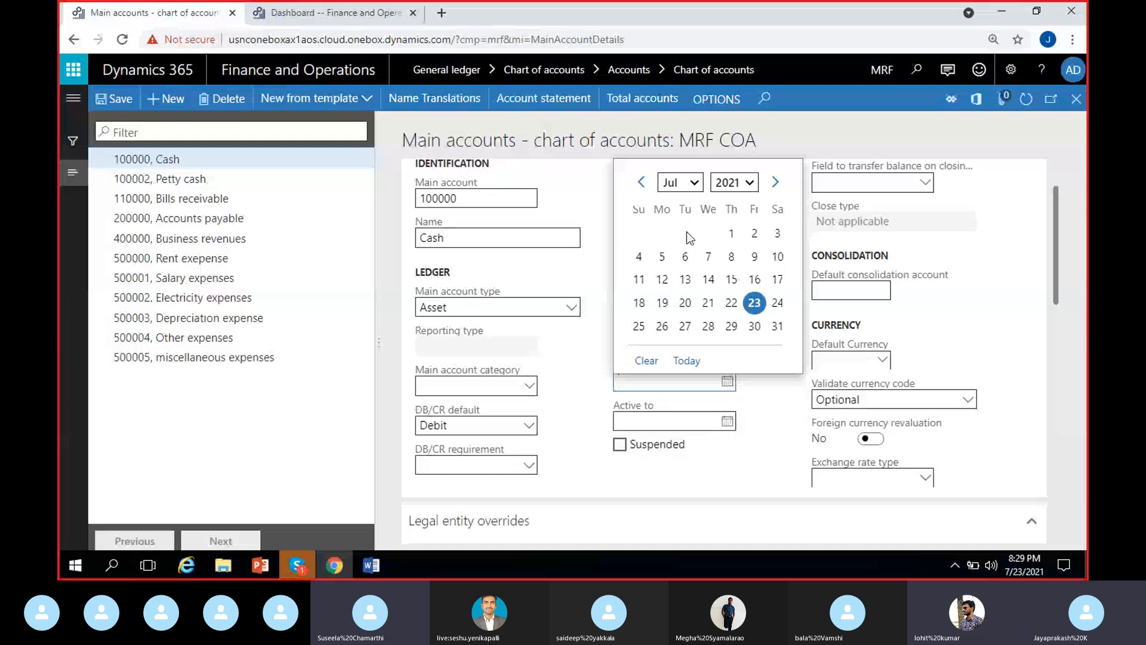
left_click(687, 232)
left_click(730, 422)
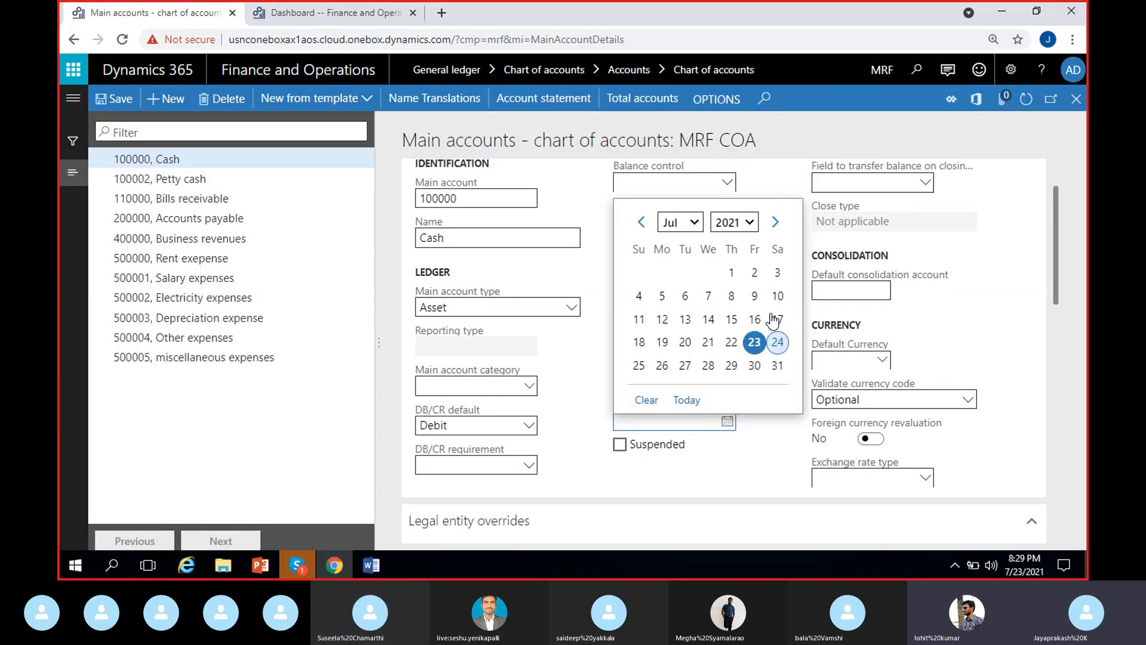
left_click(693, 224)
left_click(678, 411)
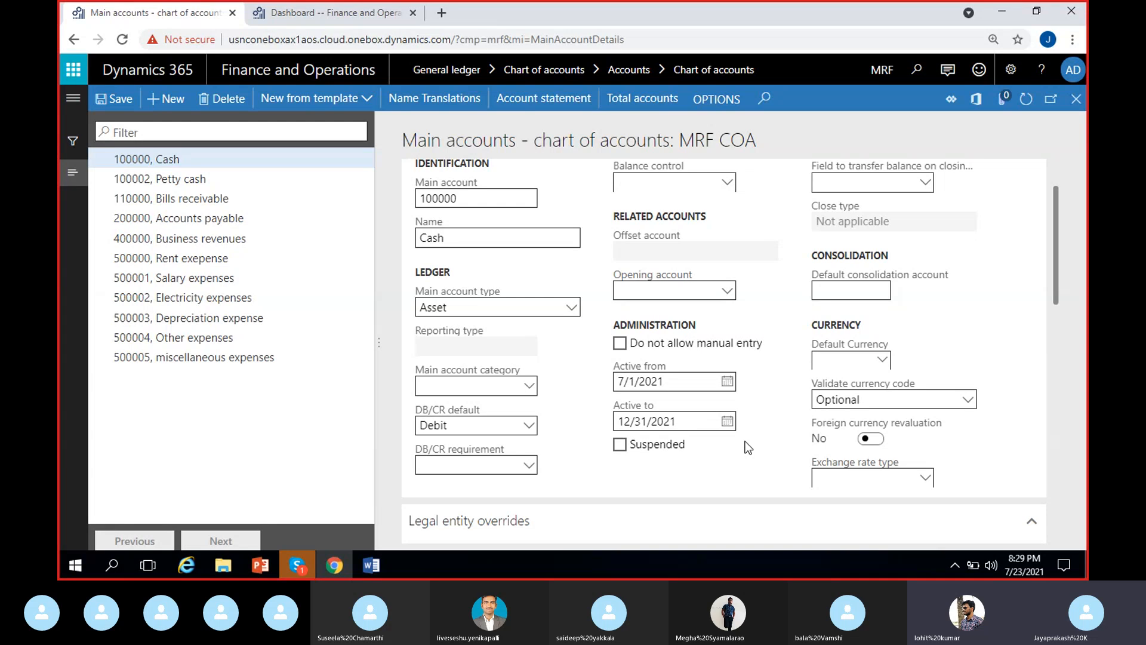
Step: Clear the Active to and Active from dates of the Cash account
left_click(687, 423)
key("Delete")
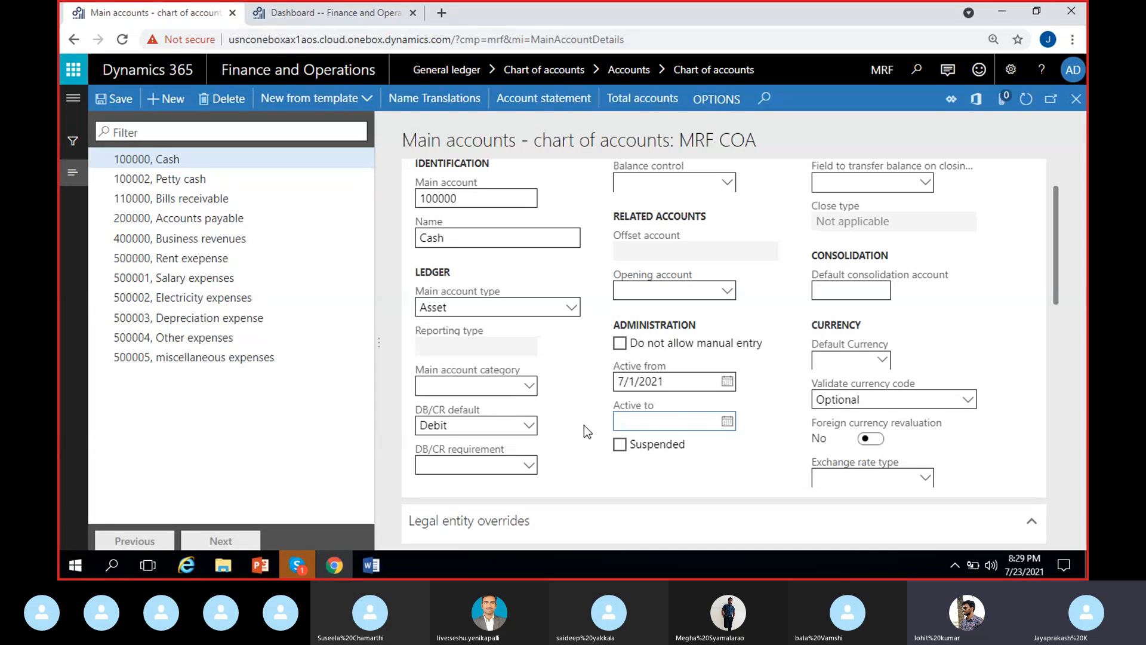
key("shift+Tab")
key("Delete")
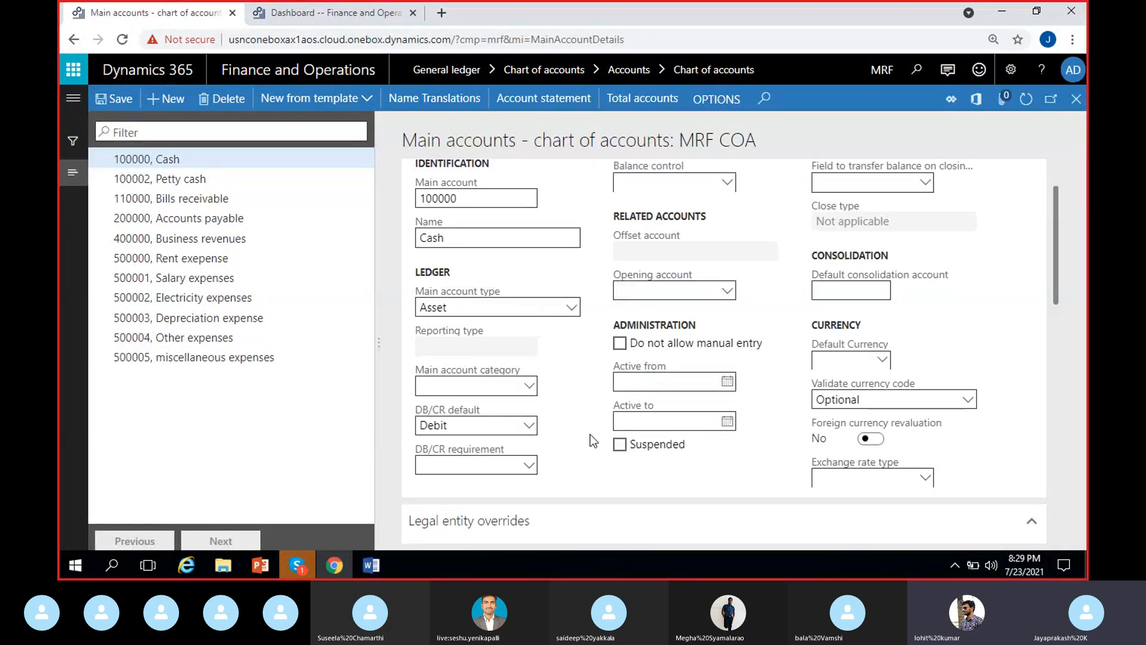
Step: Try the Suspended option on the Cash account and turn it back off
left_click(620, 444)
left_click(620, 473)
left_click(624, 447)
left_click(634, 449)
left_click(620, 445)
Step: Examine the options for the field to transfer the balance on closing for the Cash account
scroll(800, 475, "up", 1)
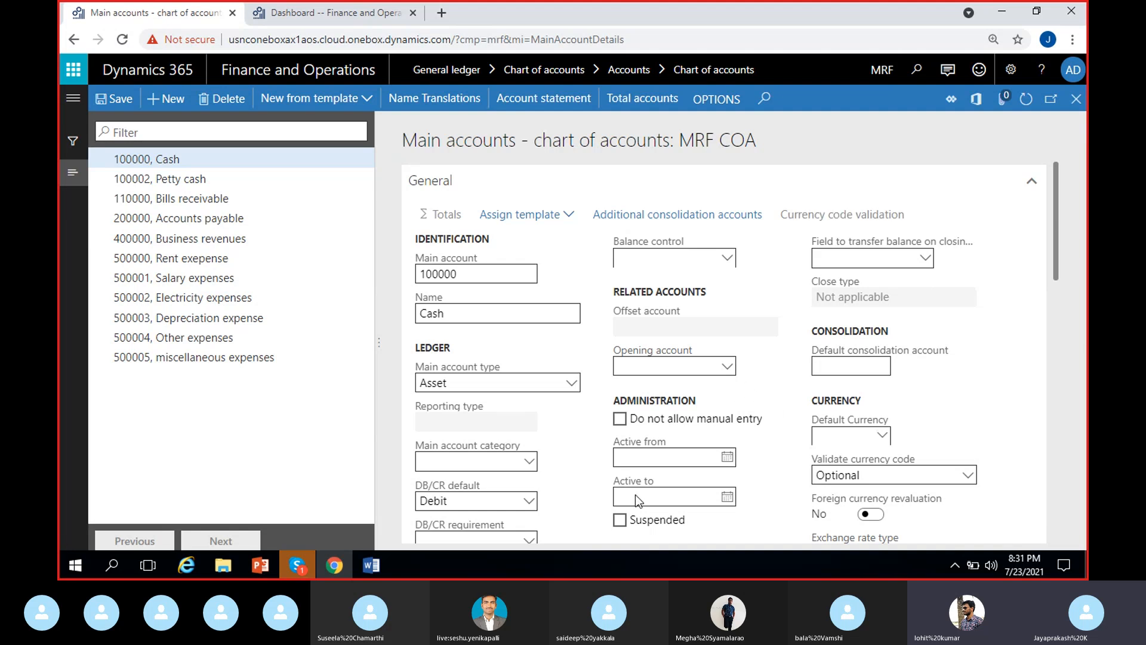
scroll(760, 515, "down", 1)
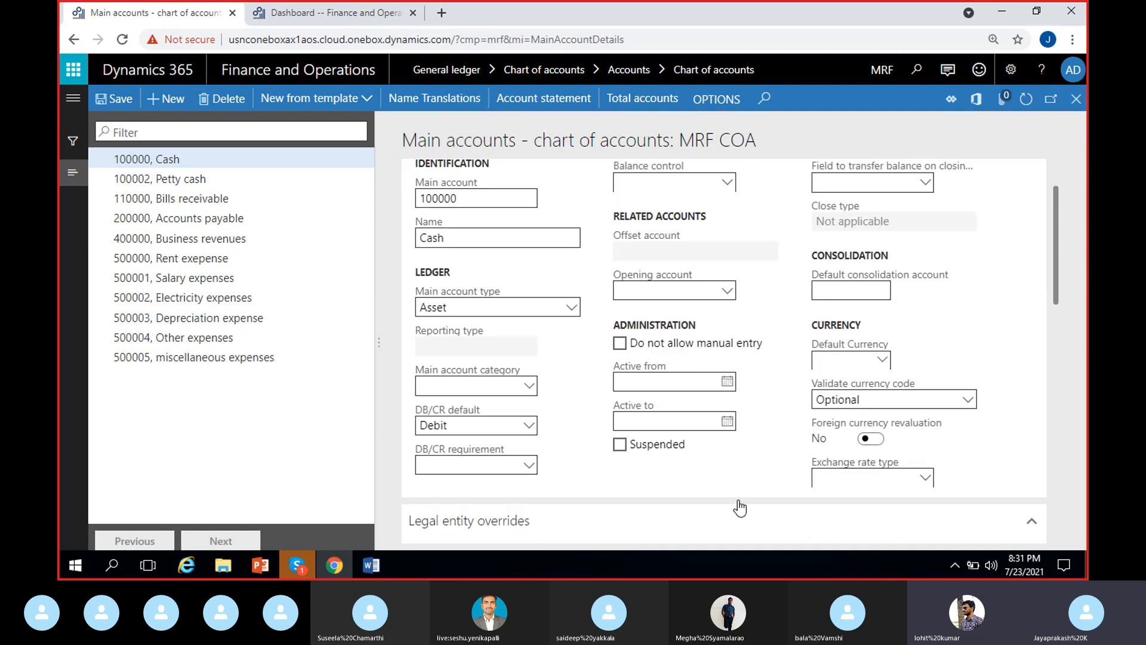
scroll(758, 463, "up", 1)
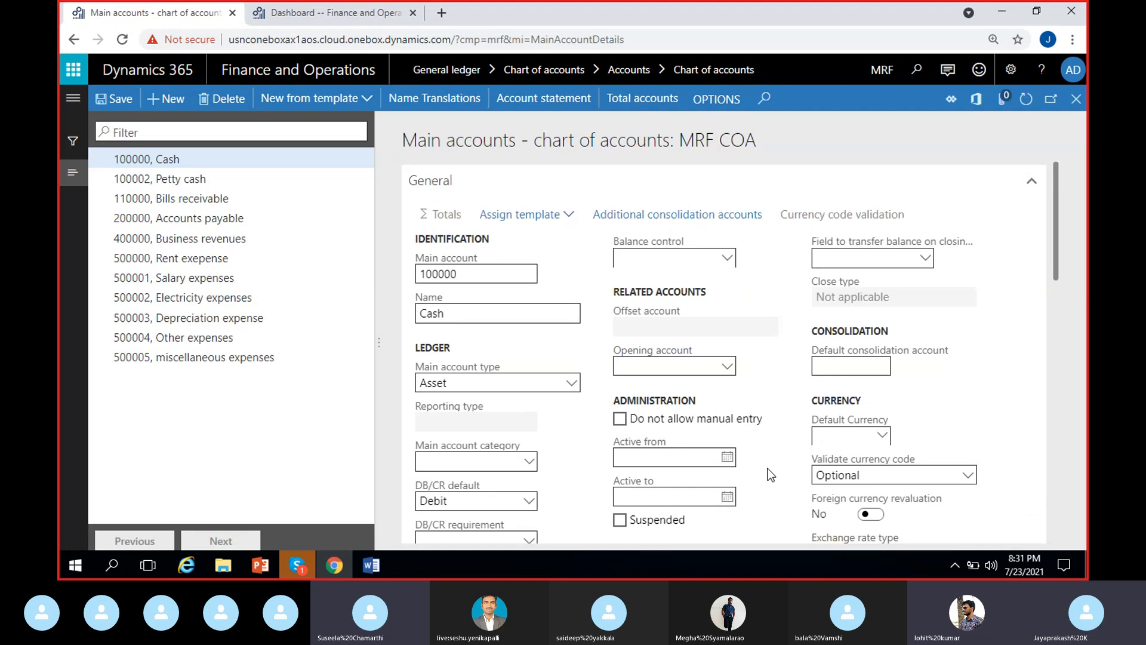
scroll(767, 471, "down", 1)
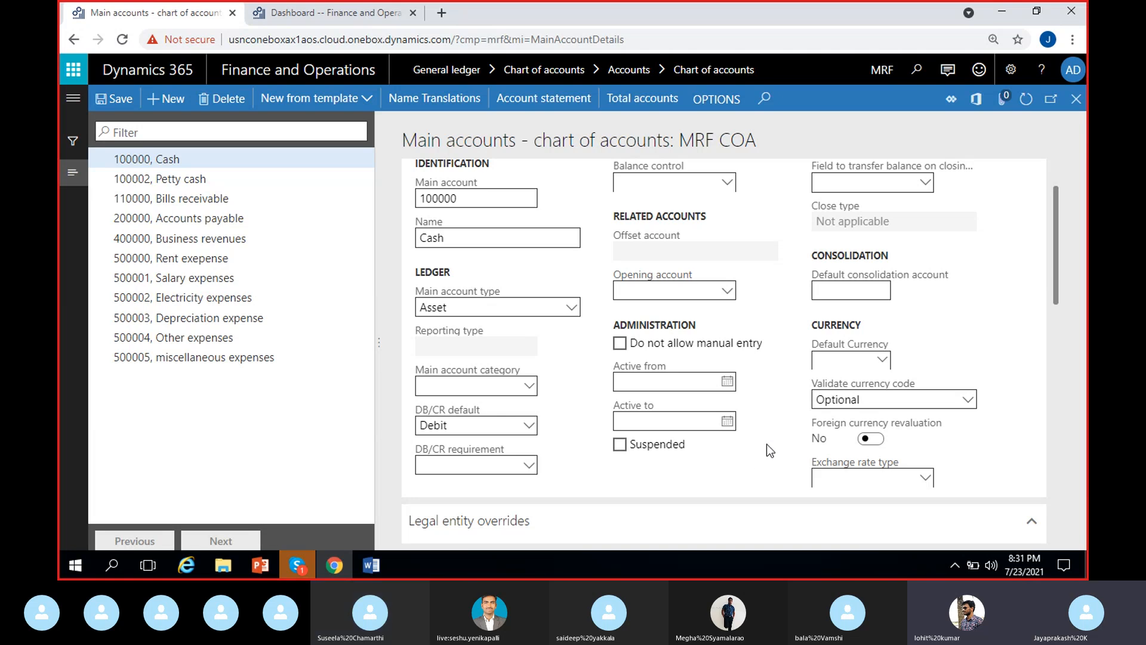
scroll(767, 443, "up", 2)
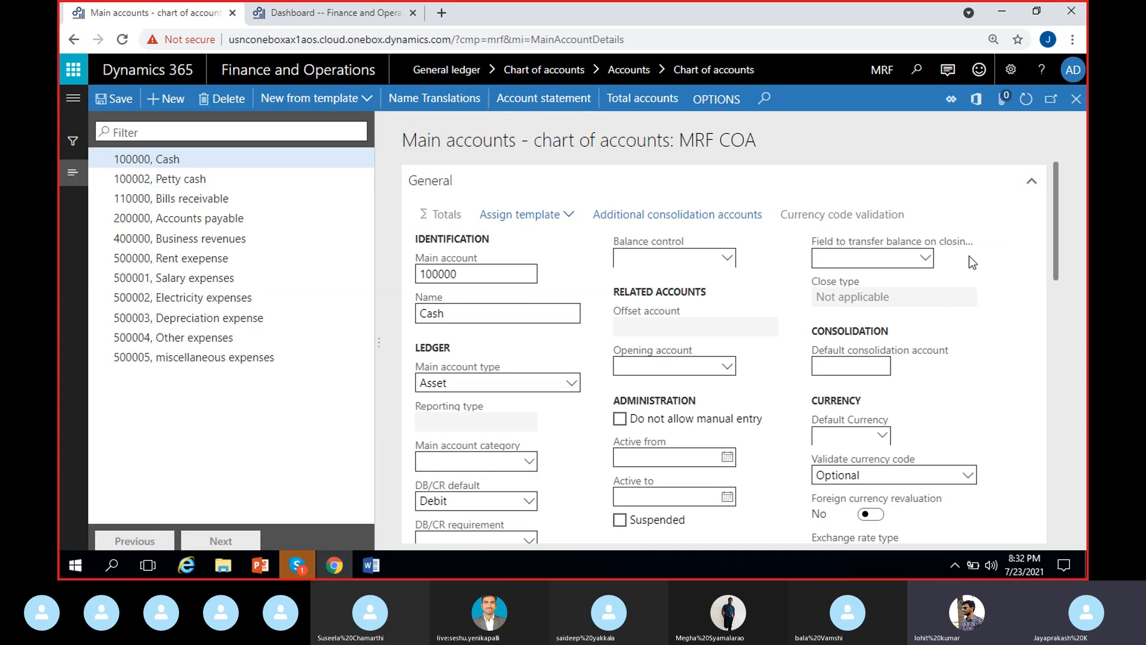
left_click(925, 258)
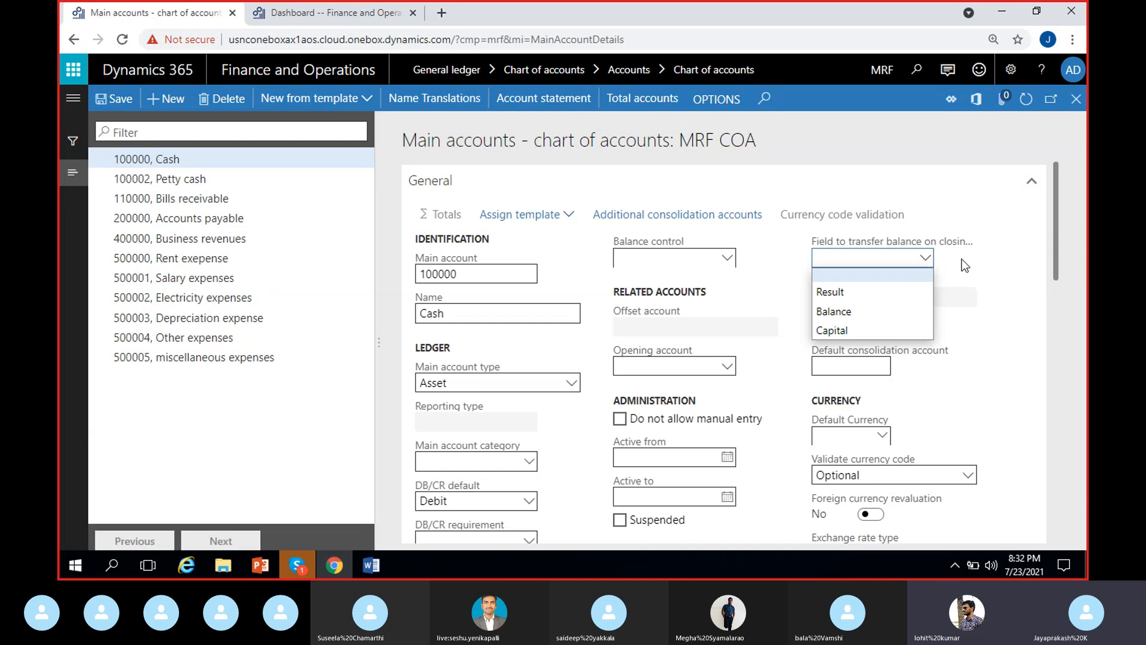
left_click(898, 280)
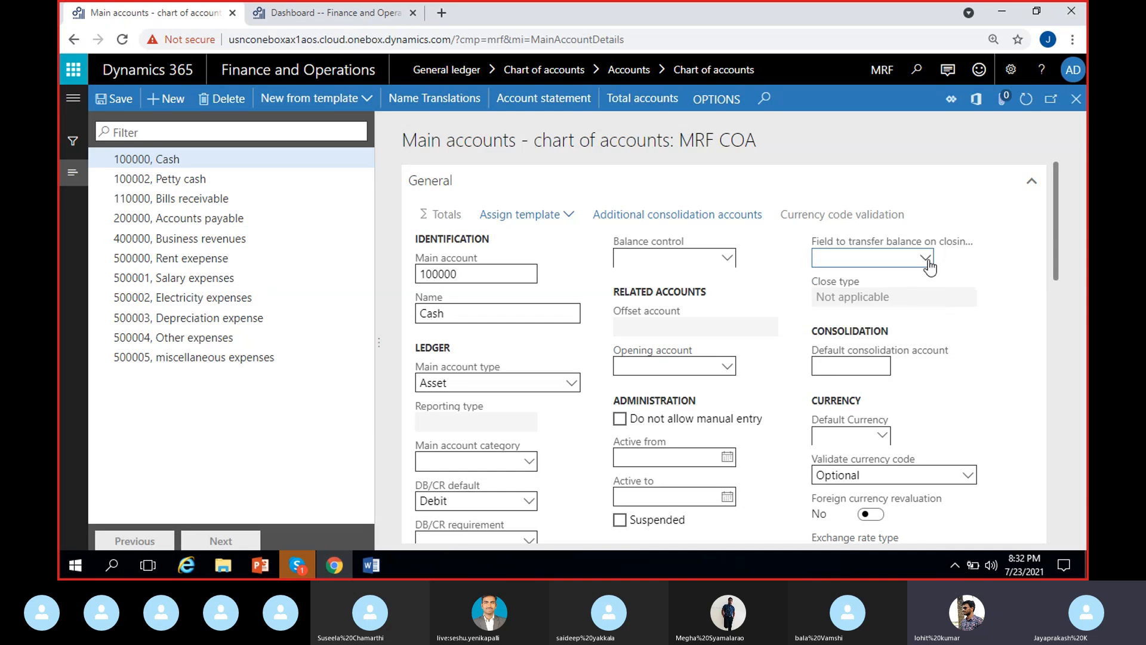
left_click(925, 259)
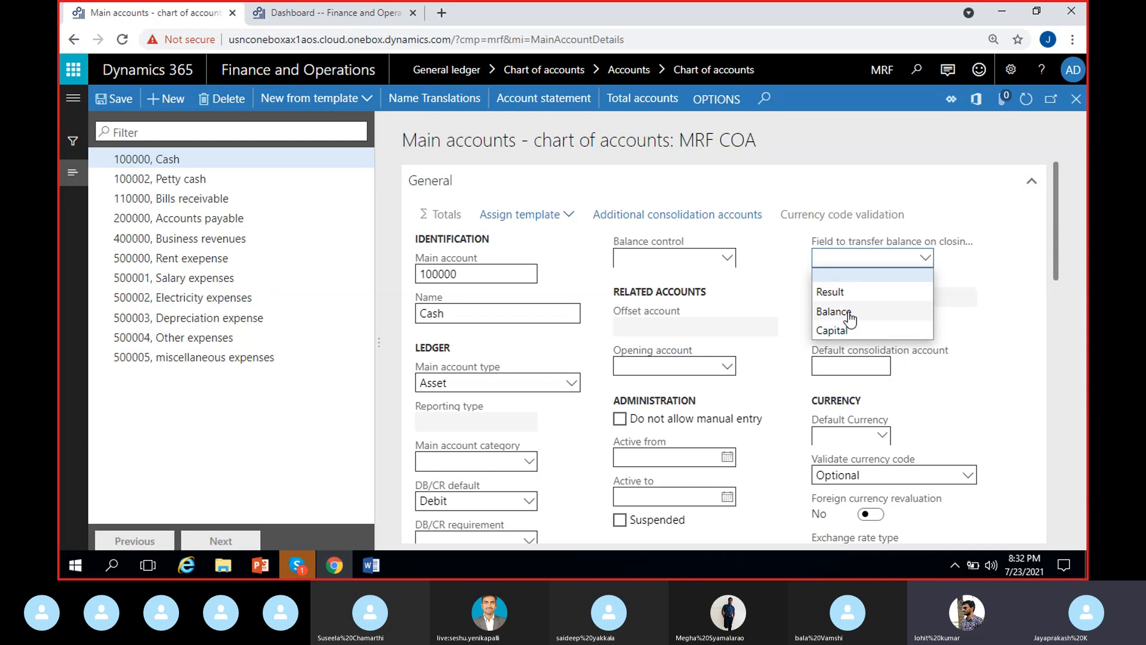
left_click(970, 306)
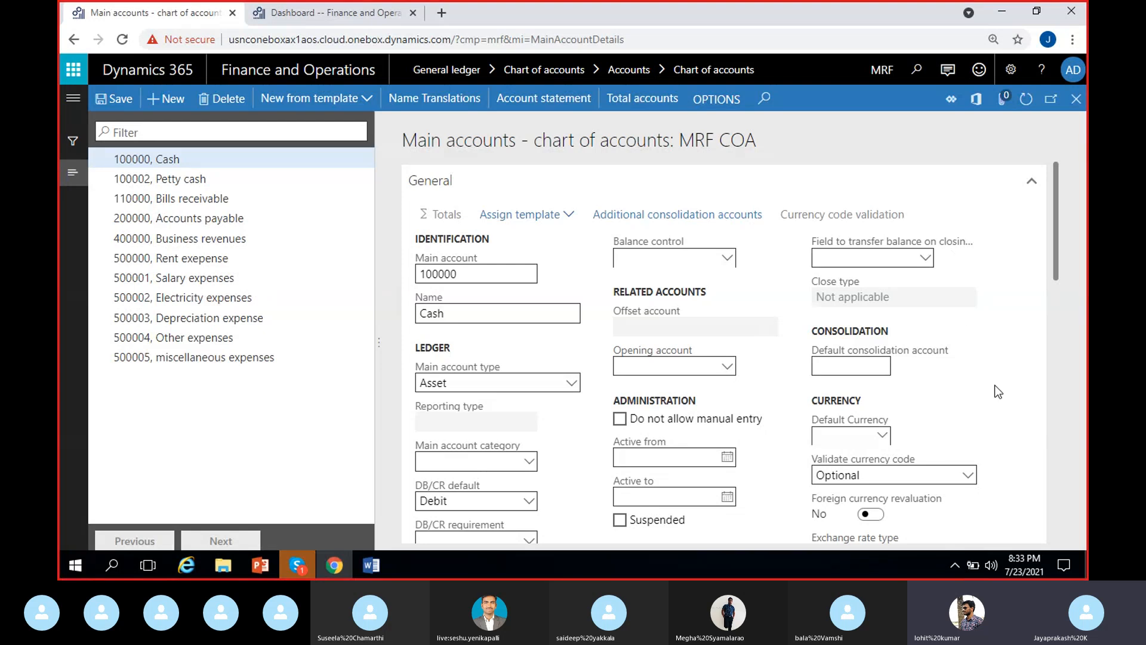
Step: Review the Default consolidation account and Default Currency fields of the Cash account
scroll(994, 385, "down", 1)
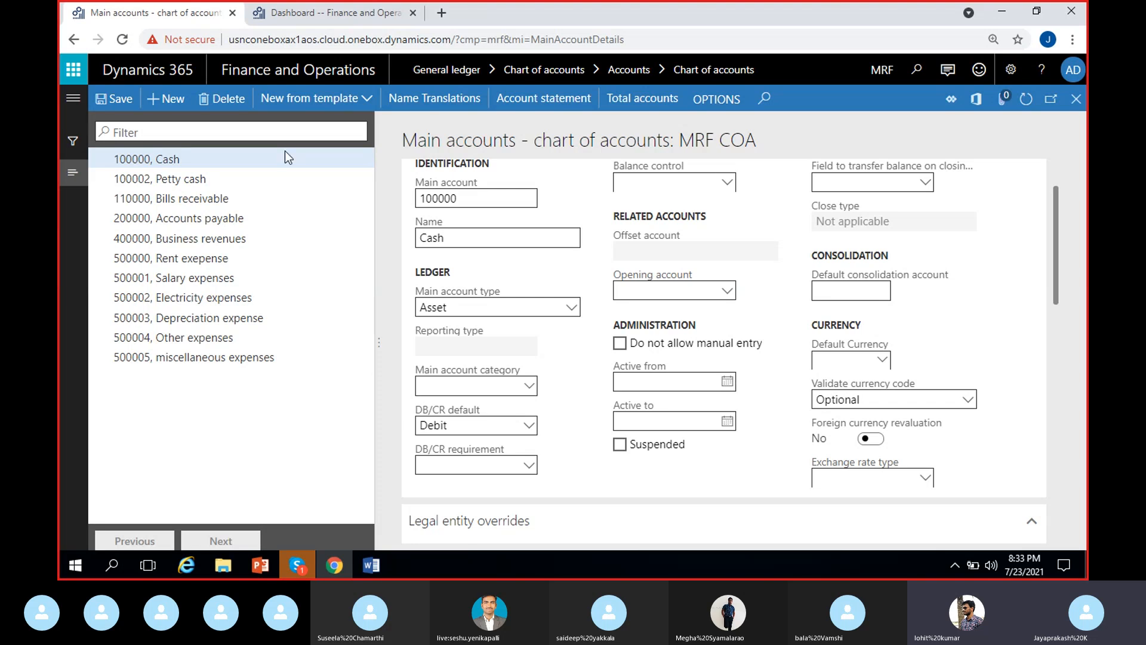
left_click(238, 159)
left_click(838, 293)
mouse_move(835, 399)
left_click(864, 292)
left_click(865, 310)
scroll(938, 332, "down", 2)
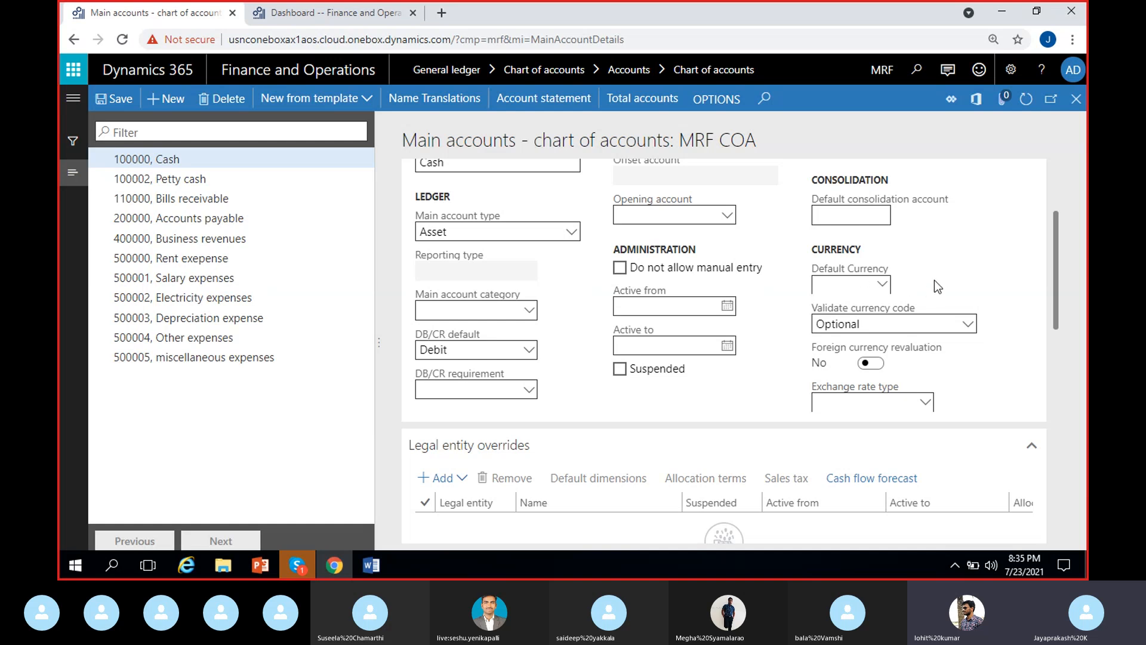
left_click(858, 282)
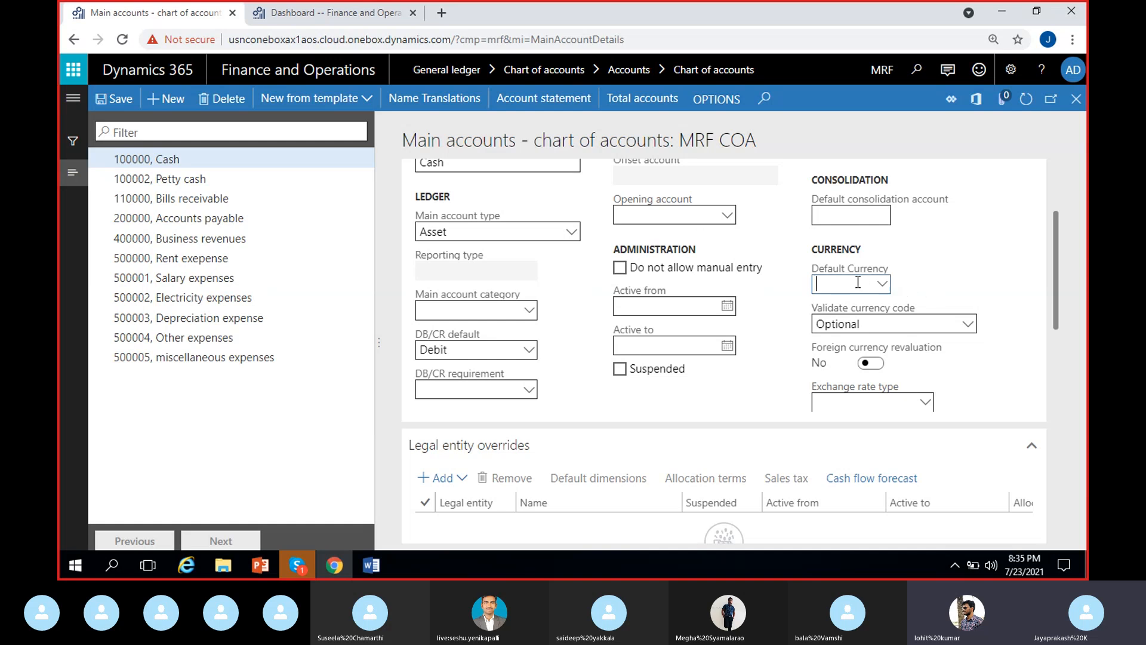
left_click(951, 280)
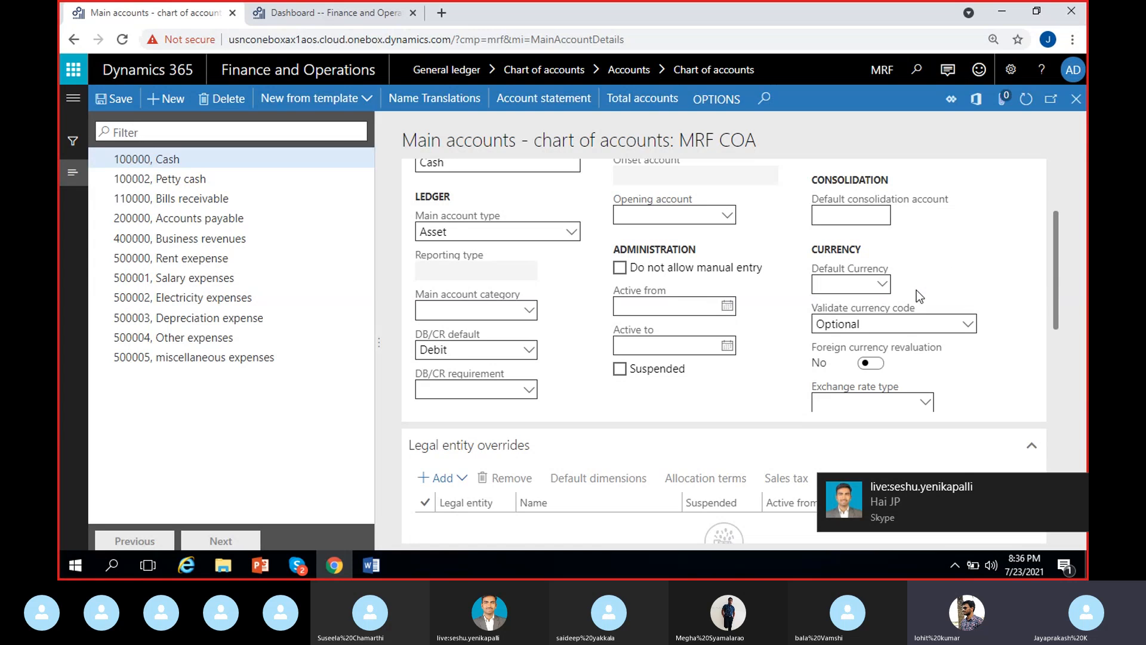
Step: Dismiss the chat notification, check the Skype call window and return to the main accounts form
left_click(1075, 487)
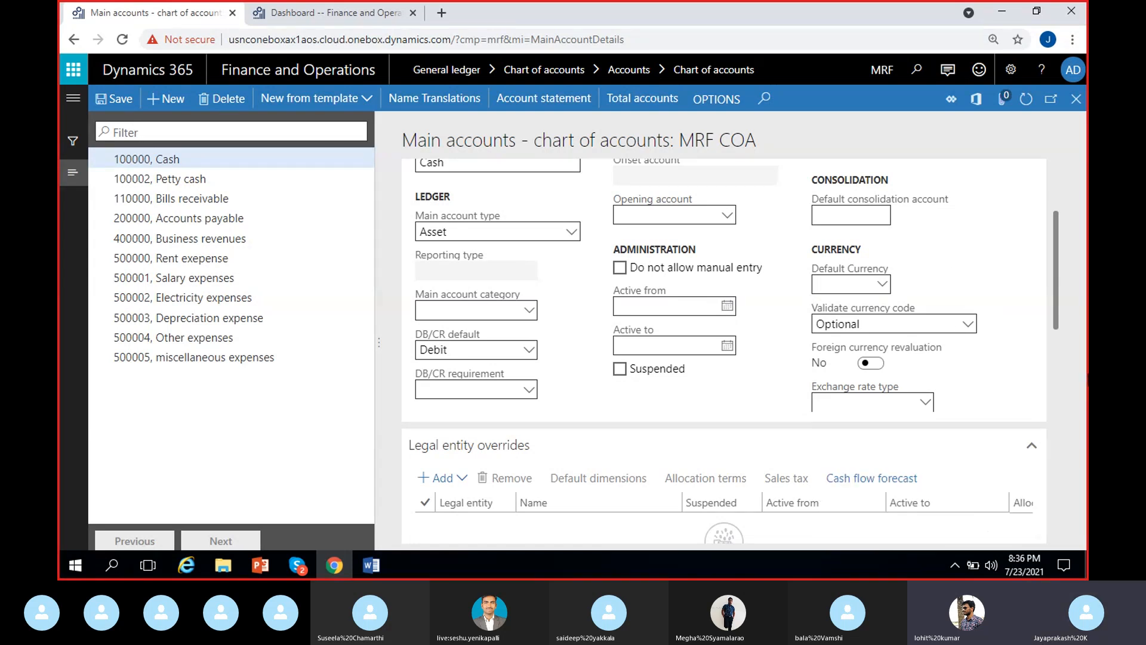
left_click(301, 565)
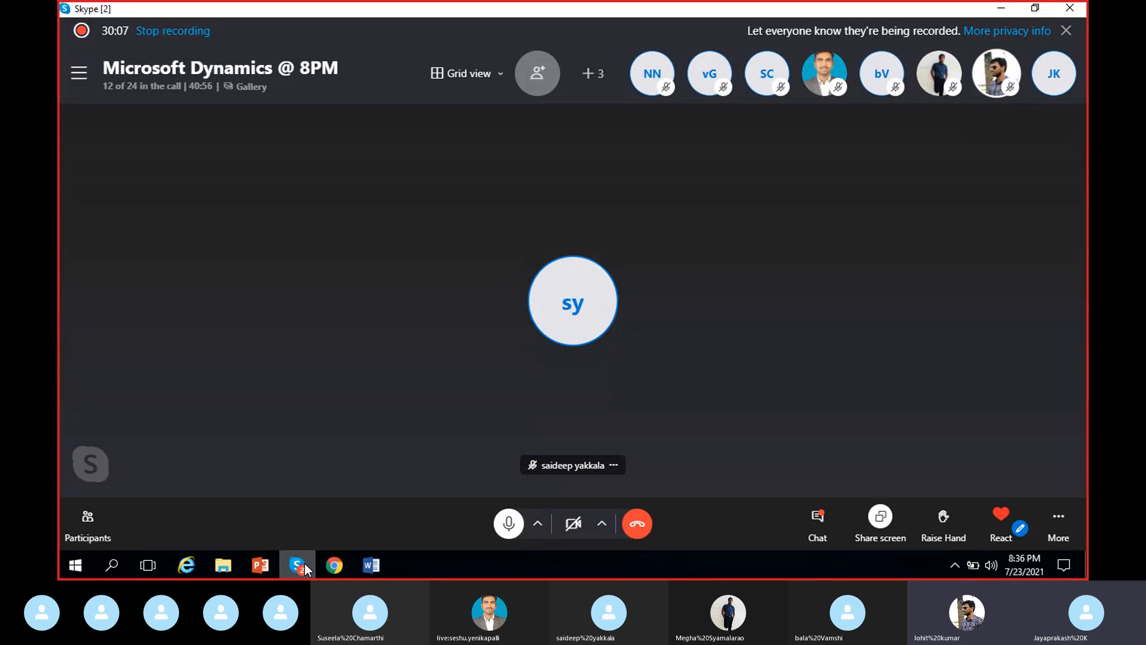
left_click(305, 567)
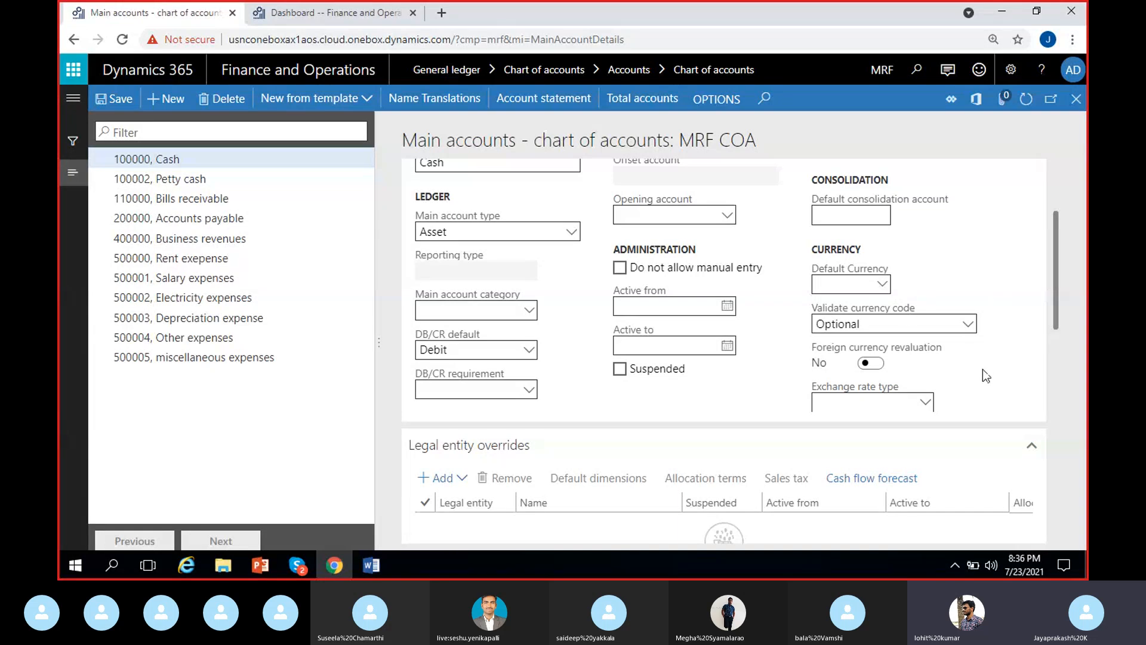
Step: Examine the Validate currency code options for the Cash account
left_click_drag(1056, 286, 983, 303)
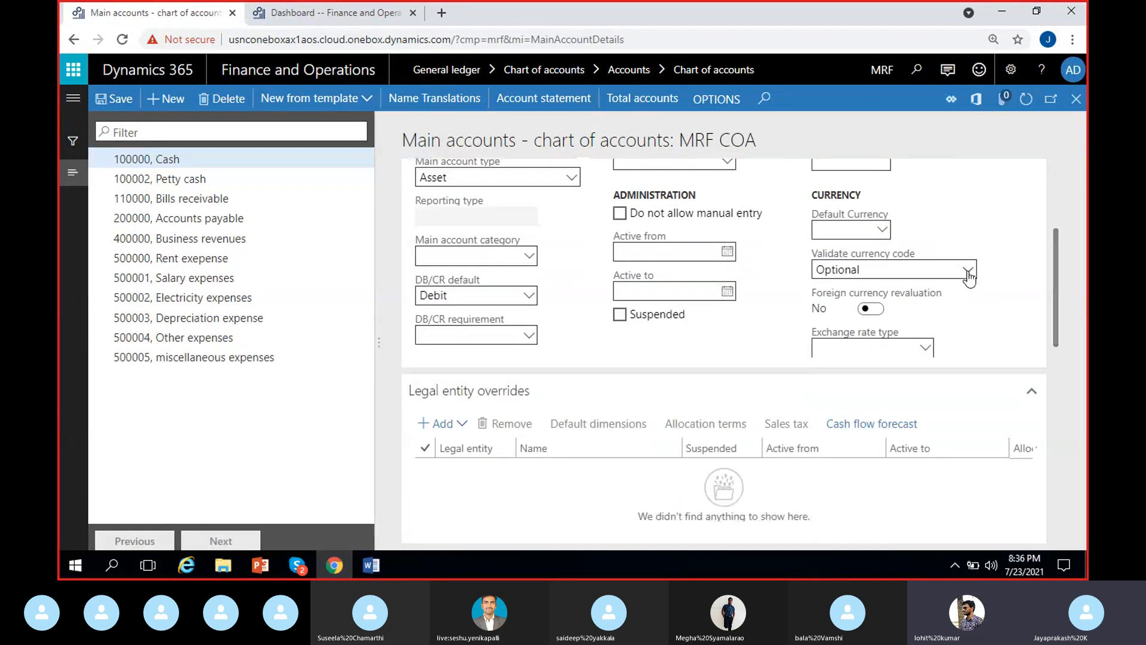
left_click(968, 271)
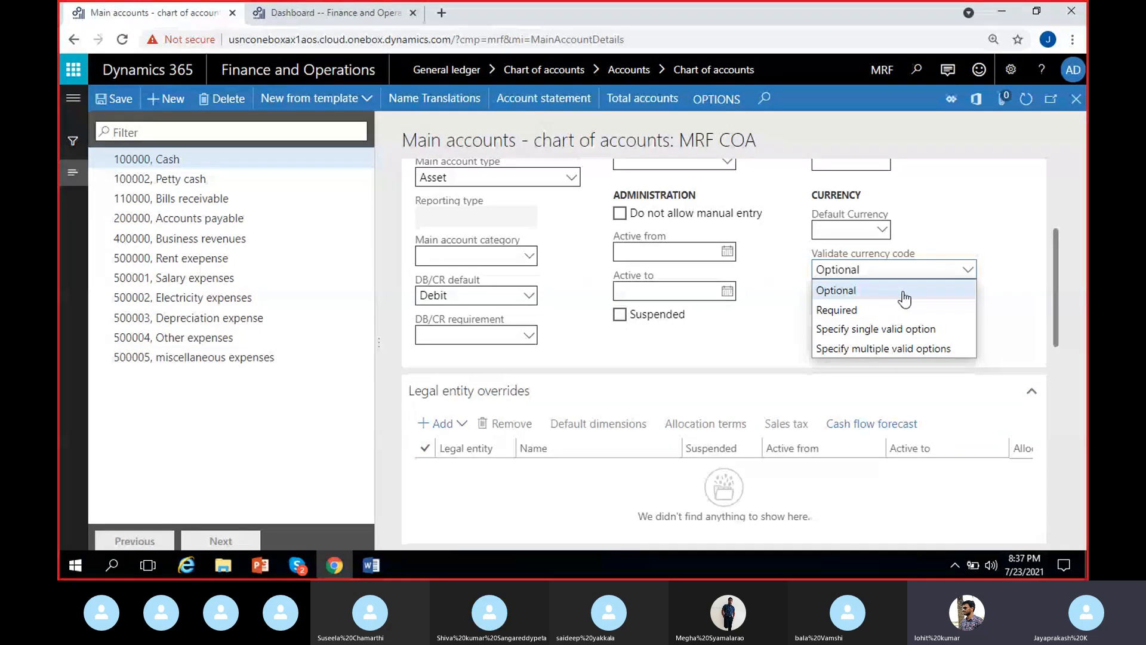
left_click(1008, 287)
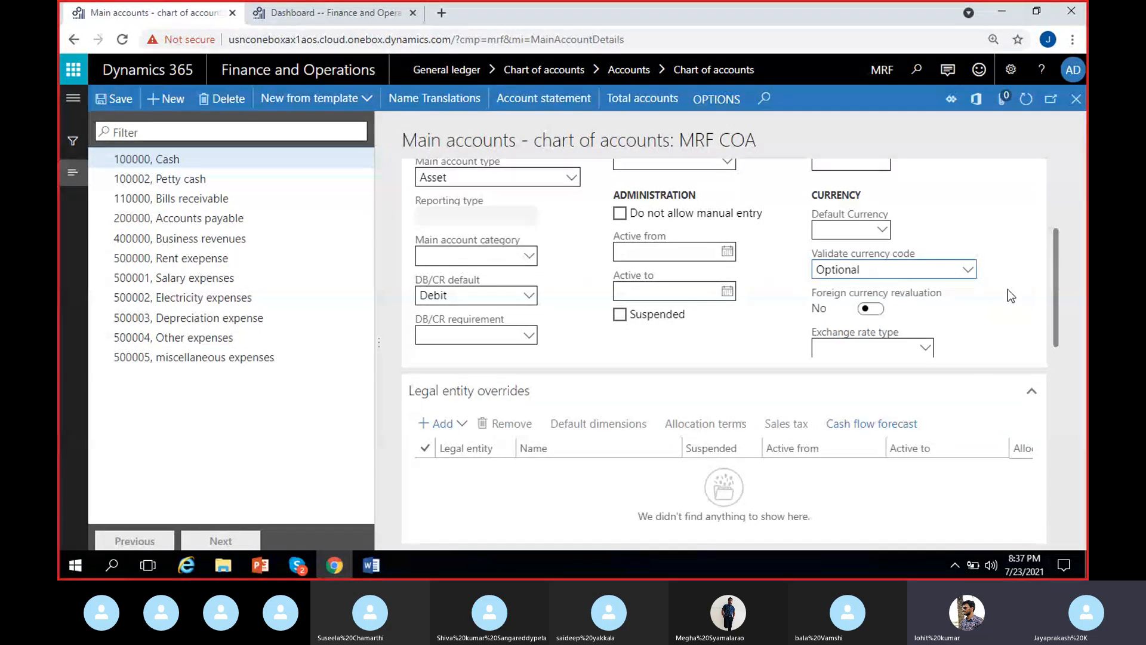
Step: Set the Cash account's default currency to EUR, Euro
left_click(882, 234)
type("ey")
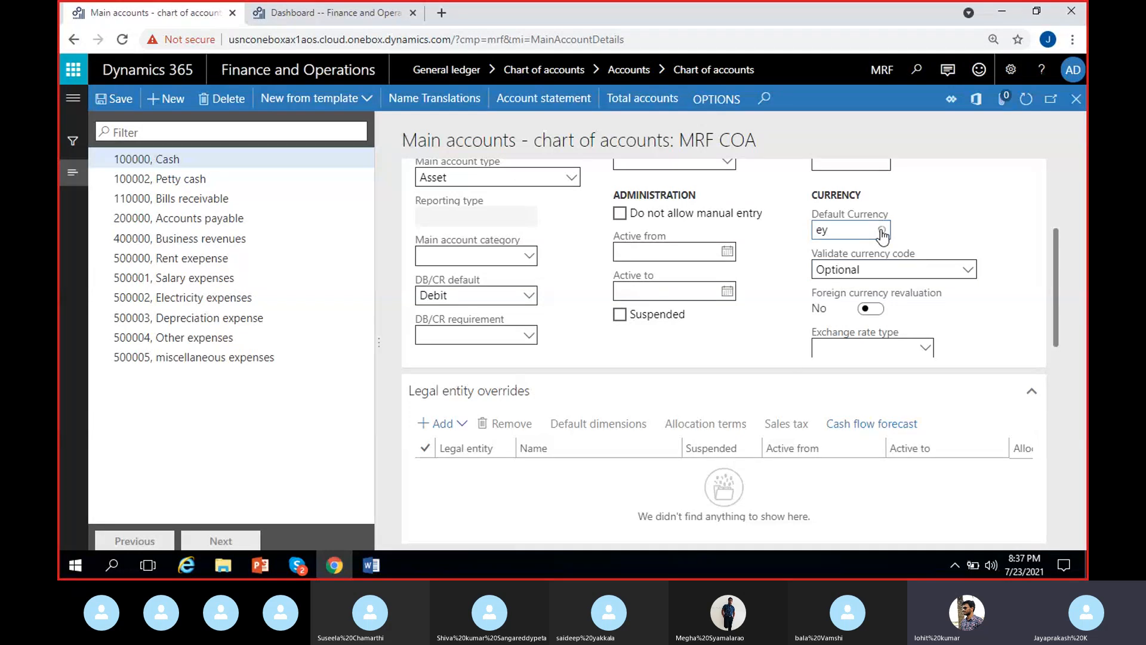
key("BackSpace")
type("ur")
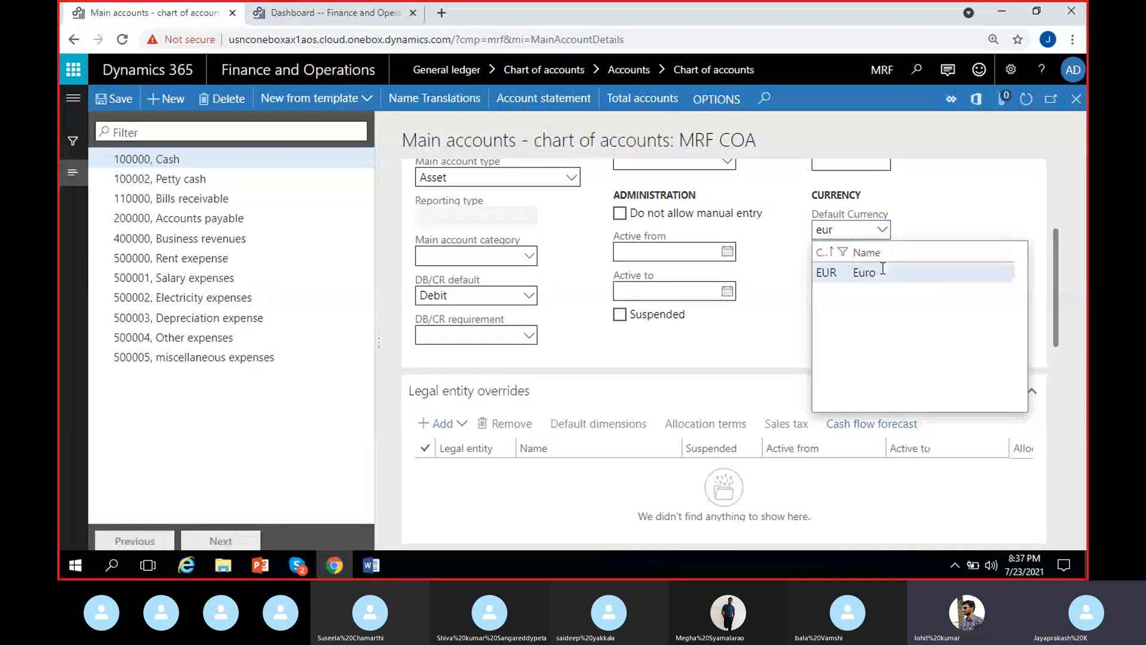
left_click(883, 269)
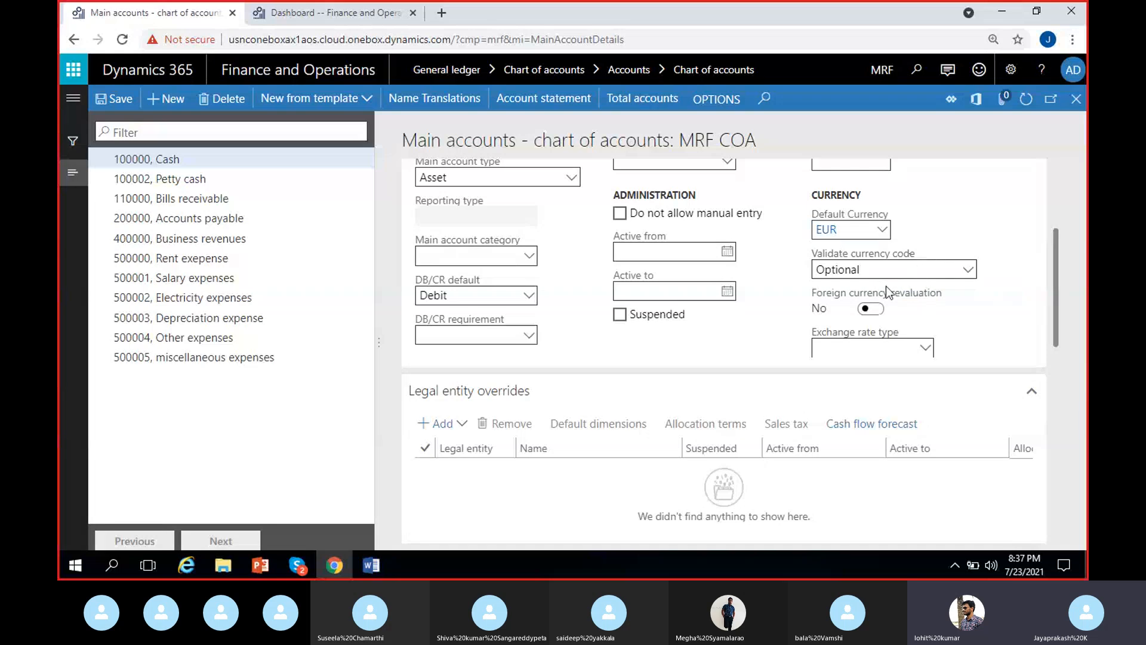
Step: Review the Validate currency code choices against the EUR default currency and keep Optional
left_click(967, 270)
left_click(1009, 298)
left_click(972, 276)
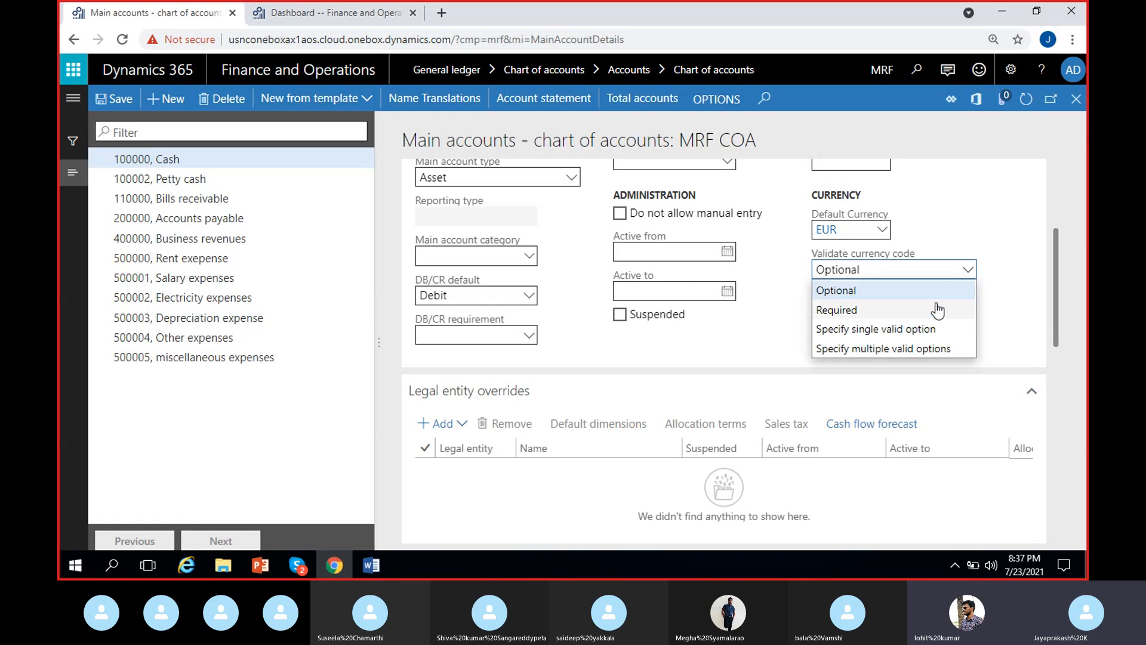
left_click(1002, 270)
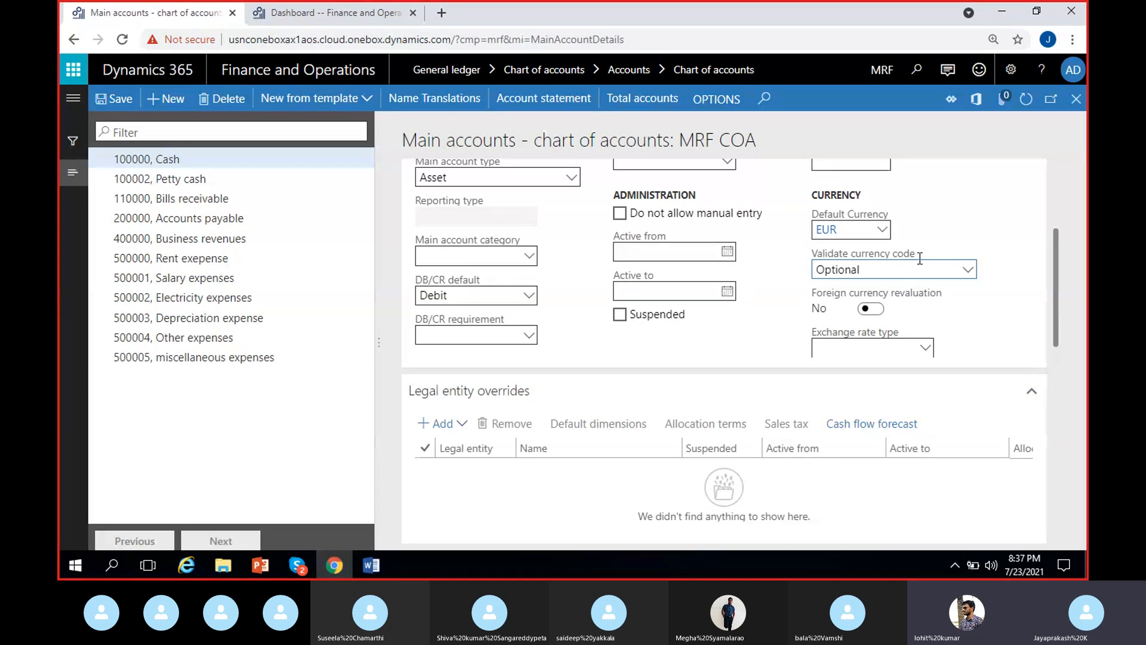
Step: Clear the Cash account's default currency and review the Validate currency code choices, keeping Optional
left_click(973, 270)
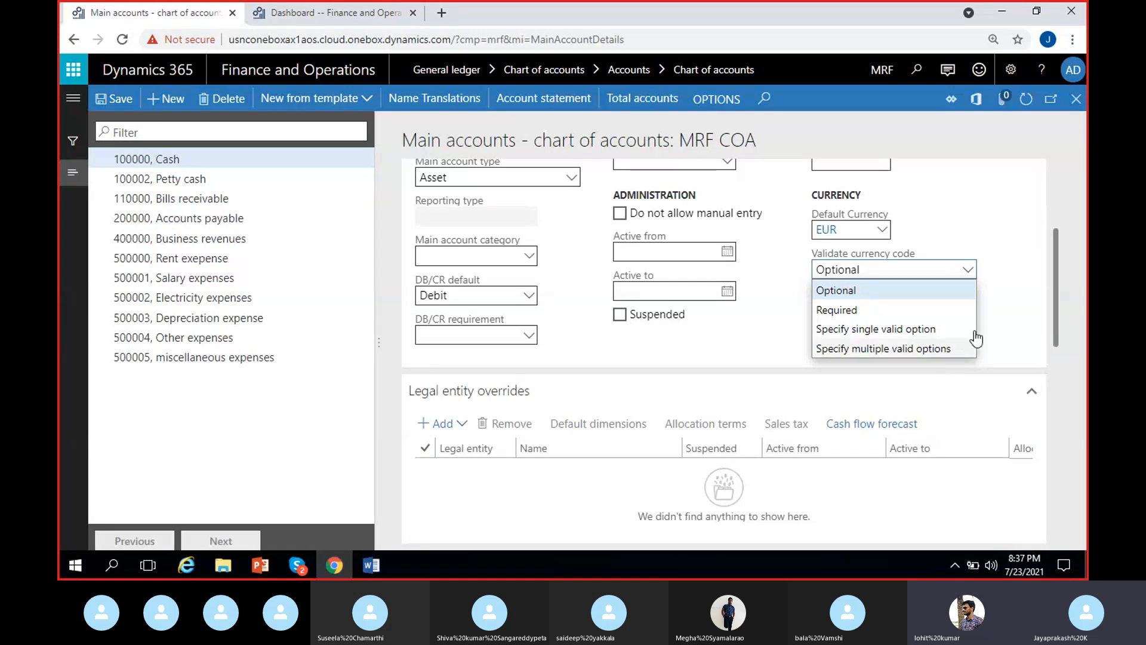
left_click(1007, 268)
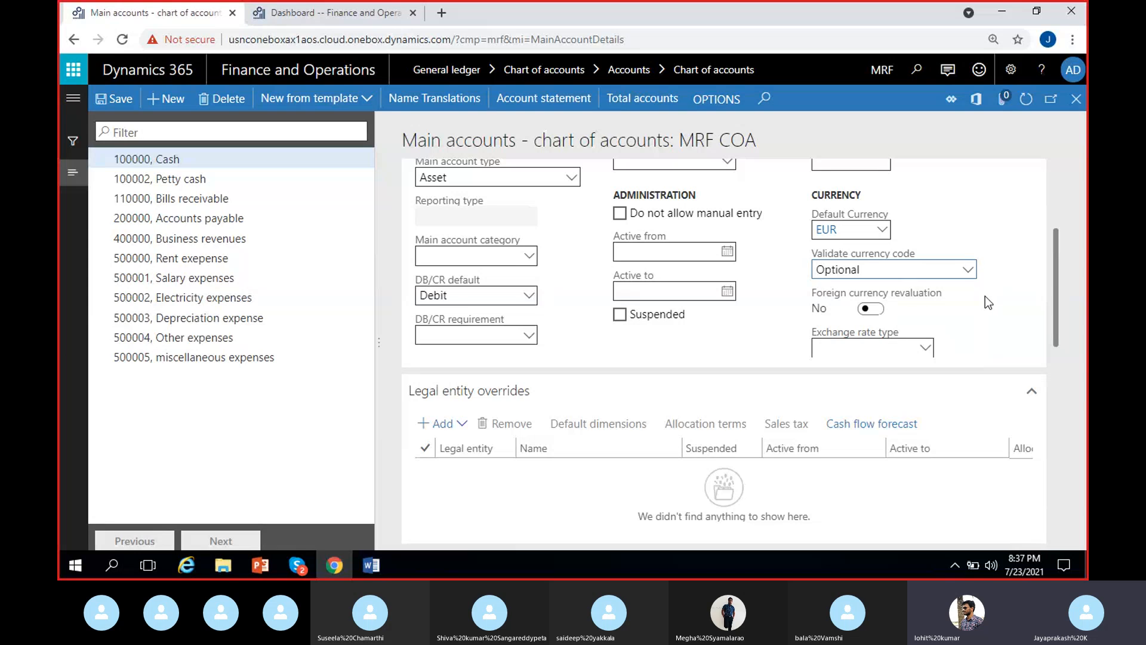
left_click(858, 235)
key("BackSpace")
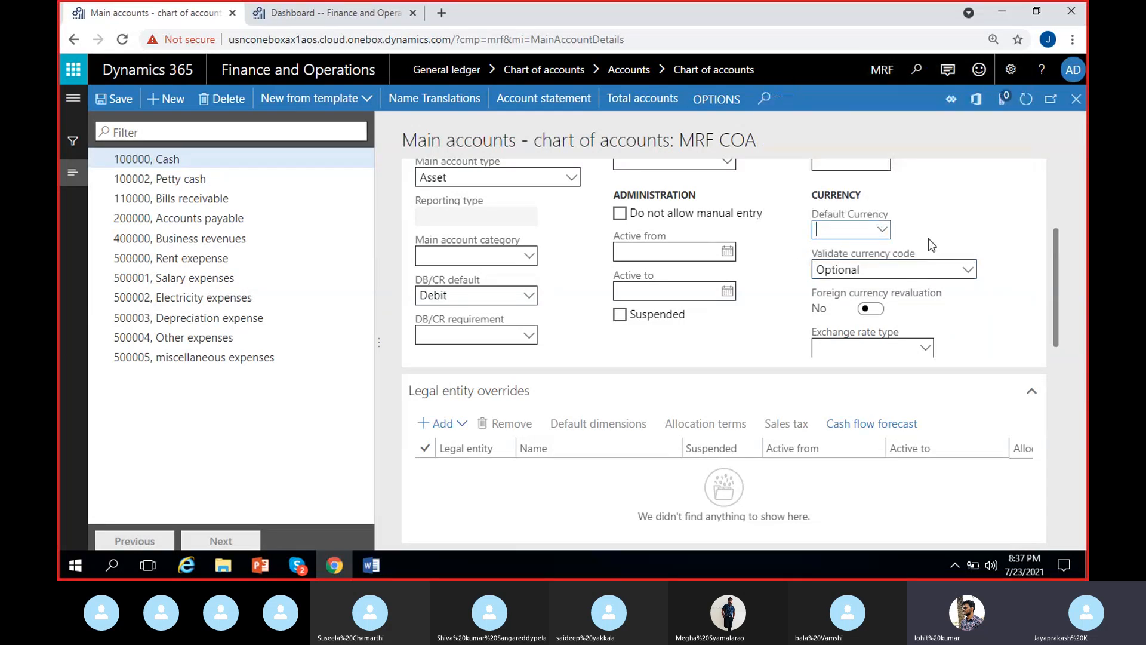
left_click(973, 276)
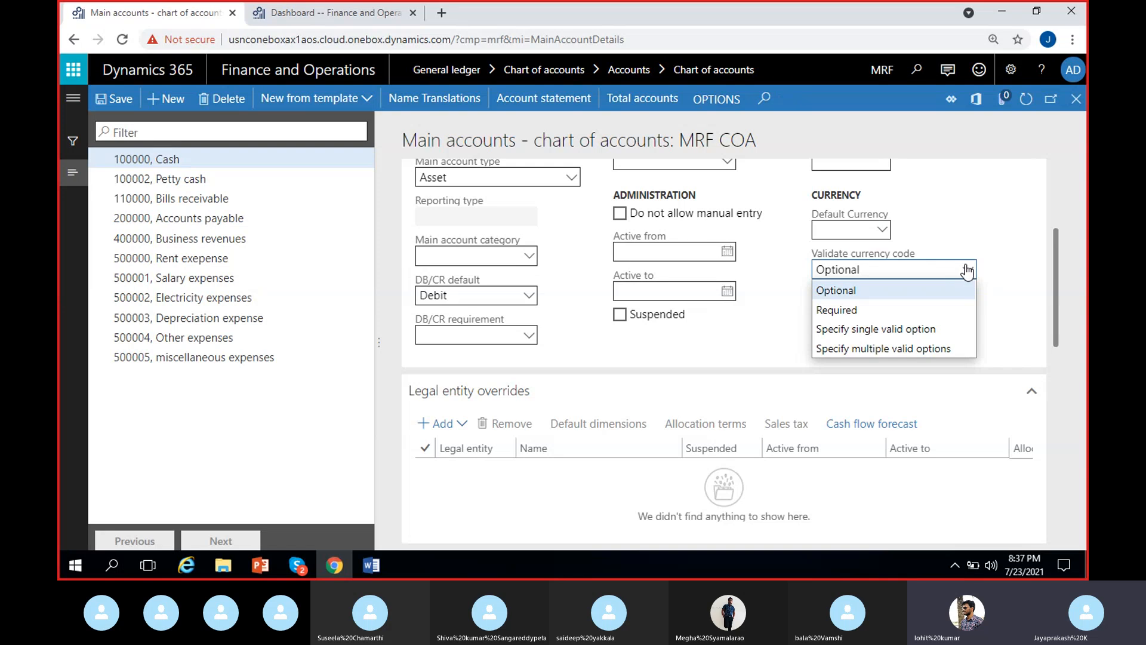
left_click(965, 270)
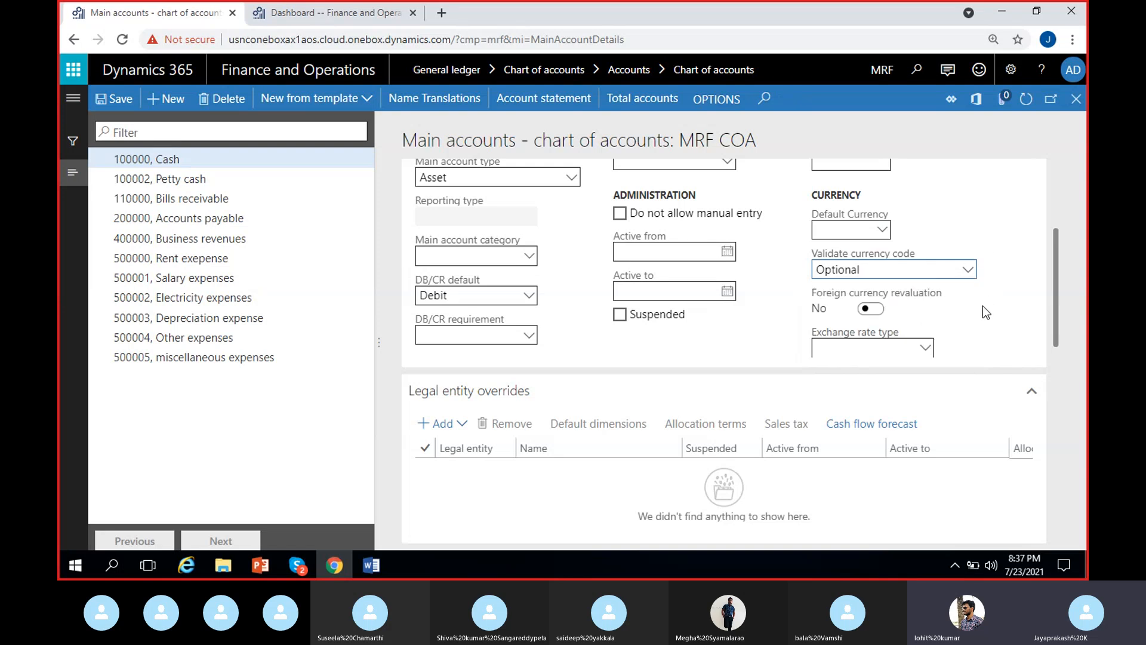
Step: Switch foreign currency revaluation to Yes for the Cash account and back to No
scroll(983, 306, "down", 1)
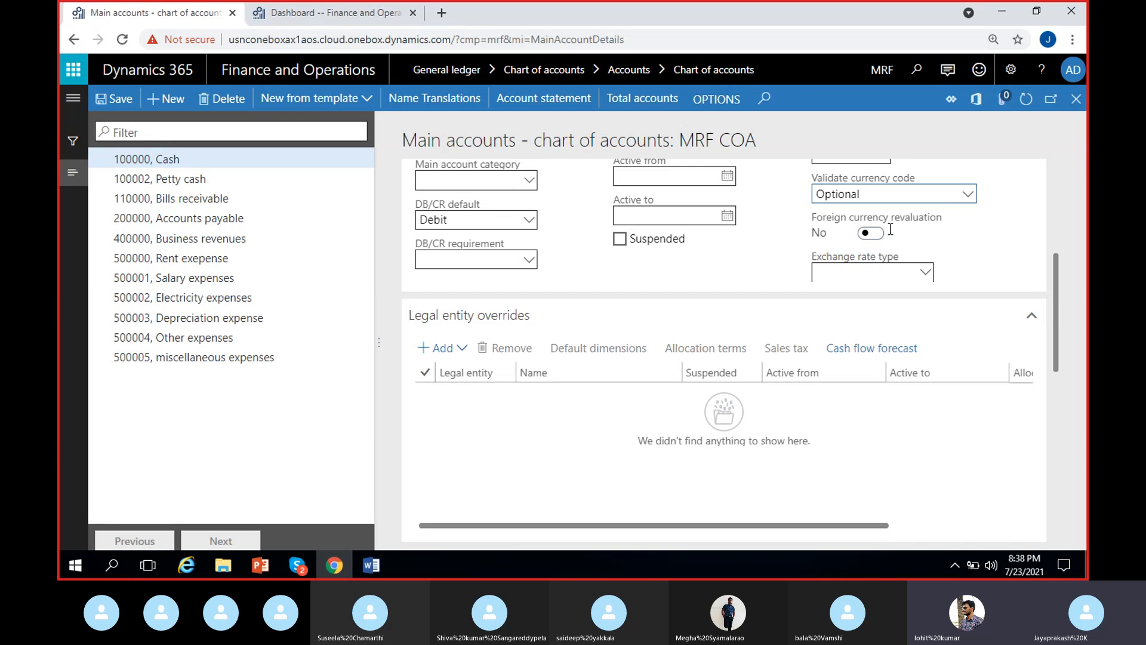
left_click(870, 233)
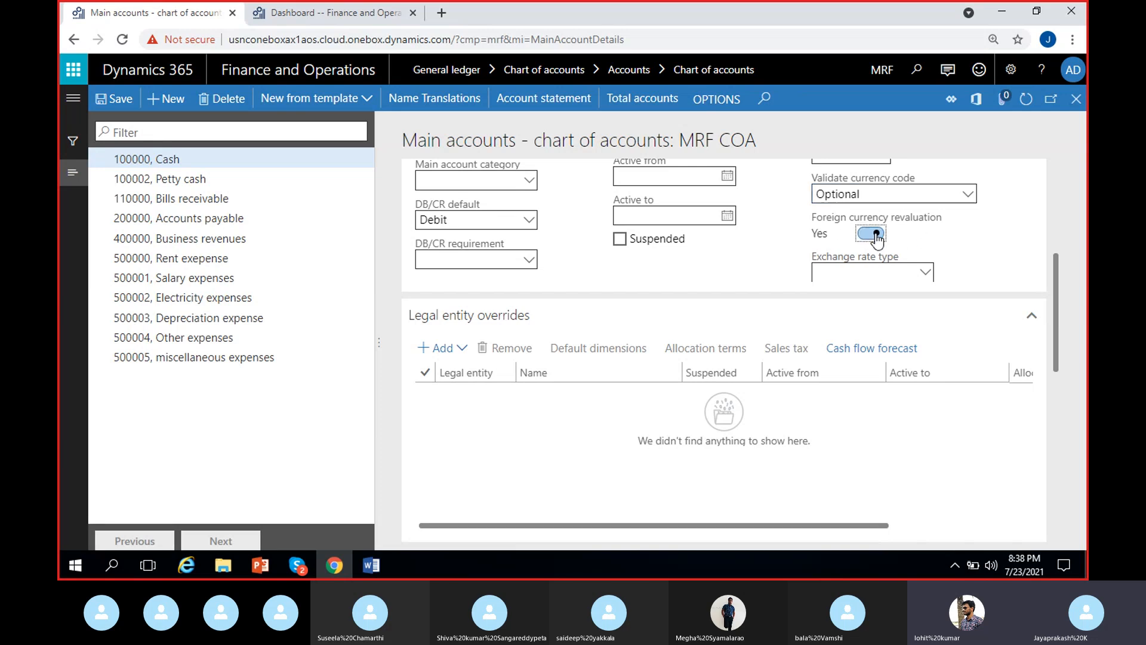
left_click(940, 236)
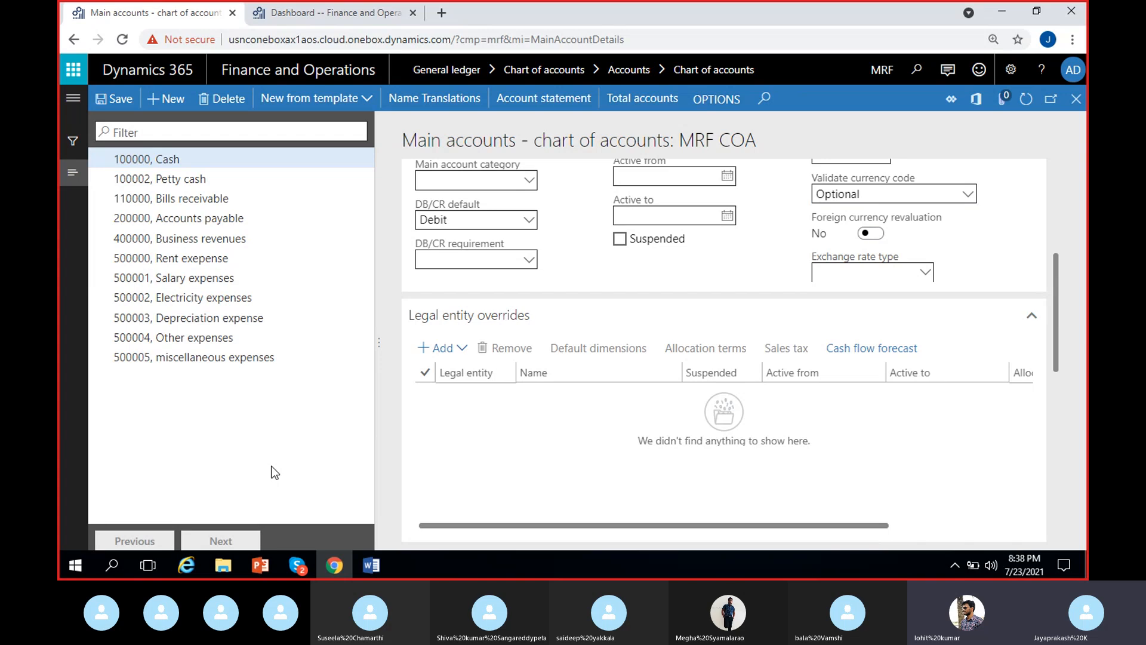
scroll(875, 266, "up", 1)
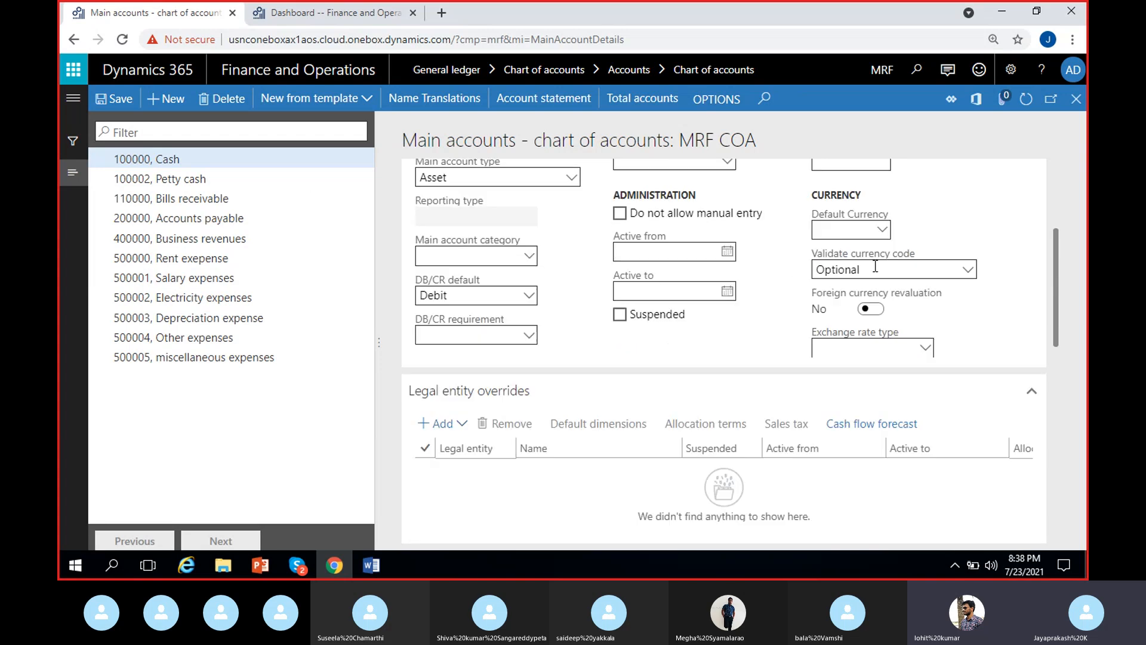
left_click(869, 308)
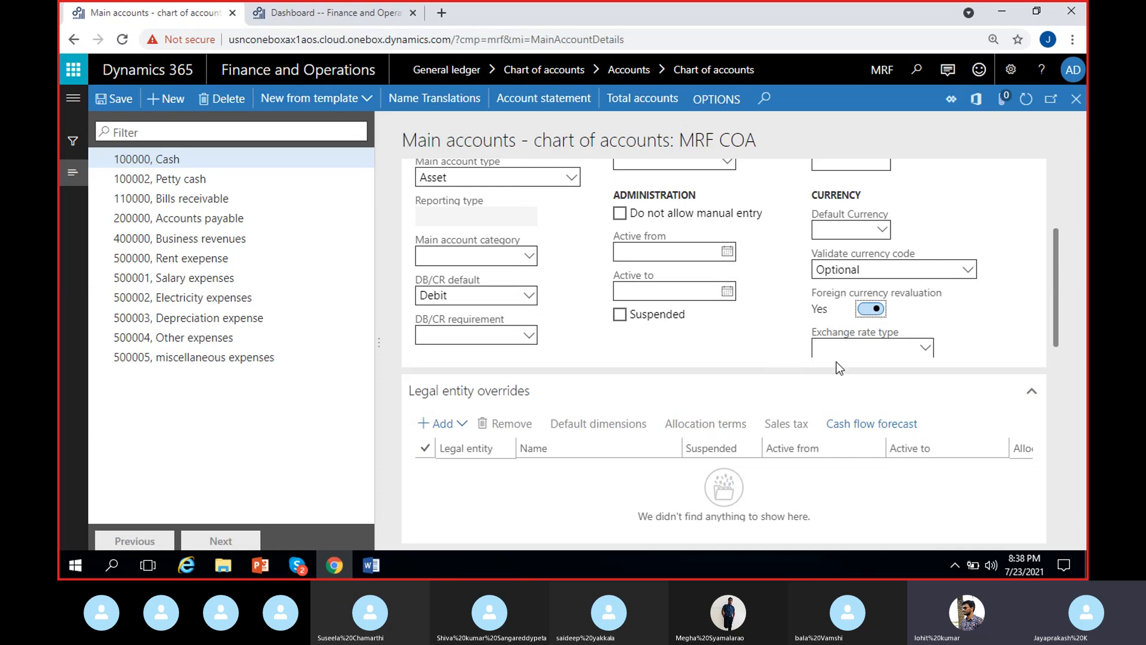
left_click(877, 311)
Step: Choose MRF as the Cash account's exchange rate type and clear the selection again
left_click(925, 351)
left_click(925, 351)
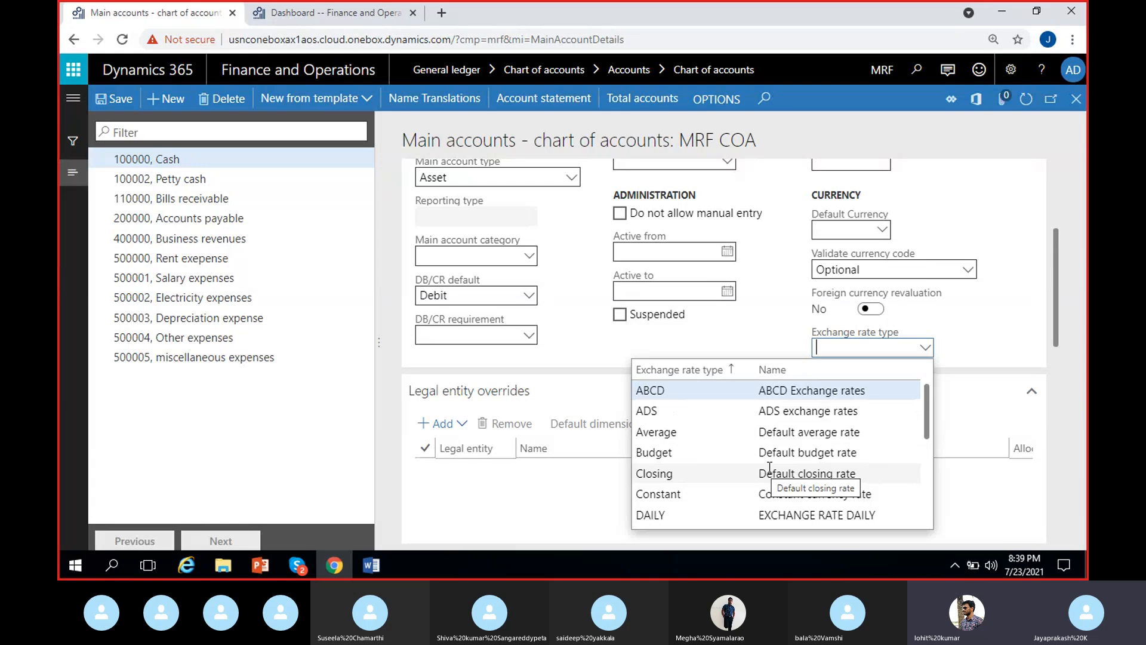
scroll(770, 467, "down", 3)
left_click(706, 478)
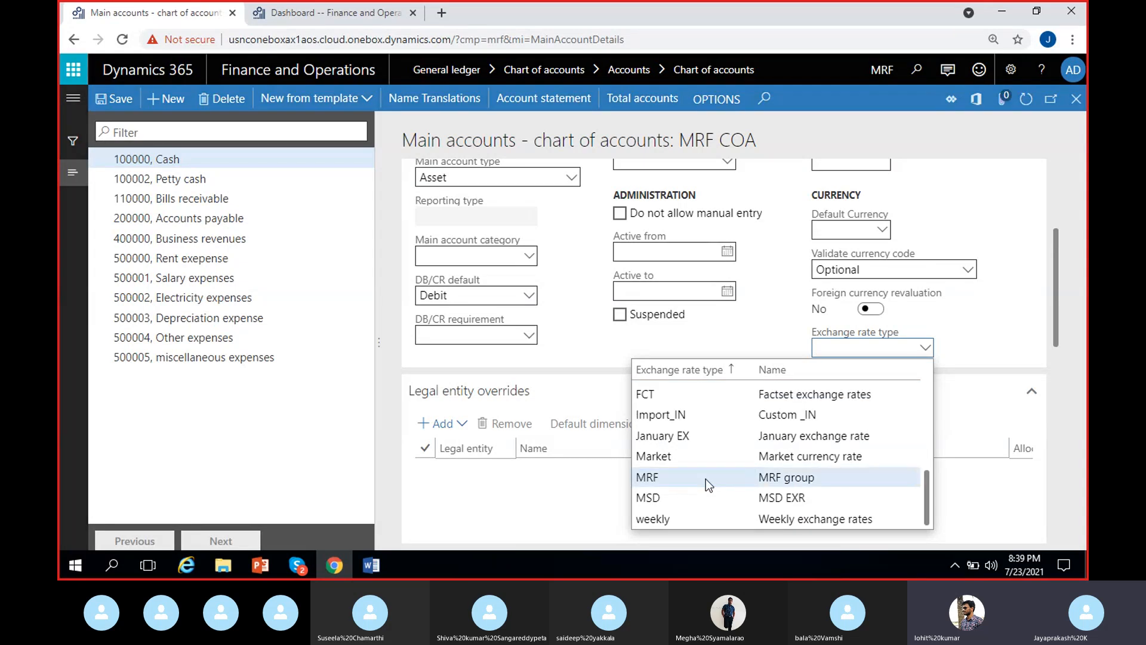
left_click(863, 353)
key("BackSpace")
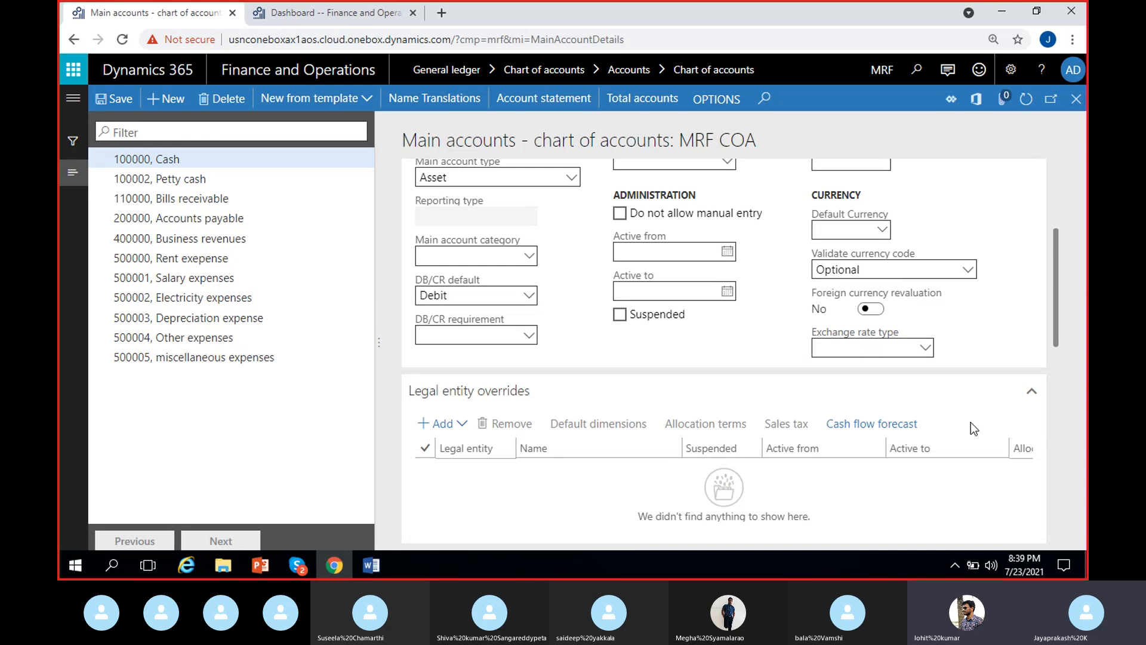
Step: Leave the MRF COA accounts and open the legal entity overrides of main account 100011 in the Shared chart of accounts
scroll(970, 422, "down", 3)
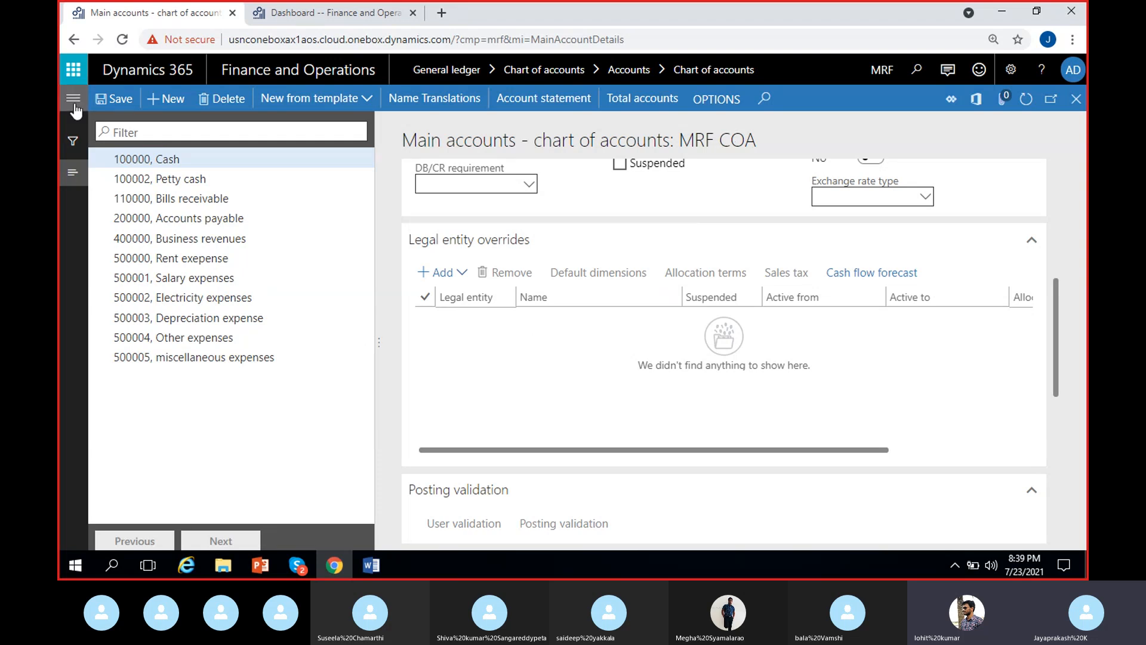
left_click(1076, 99)
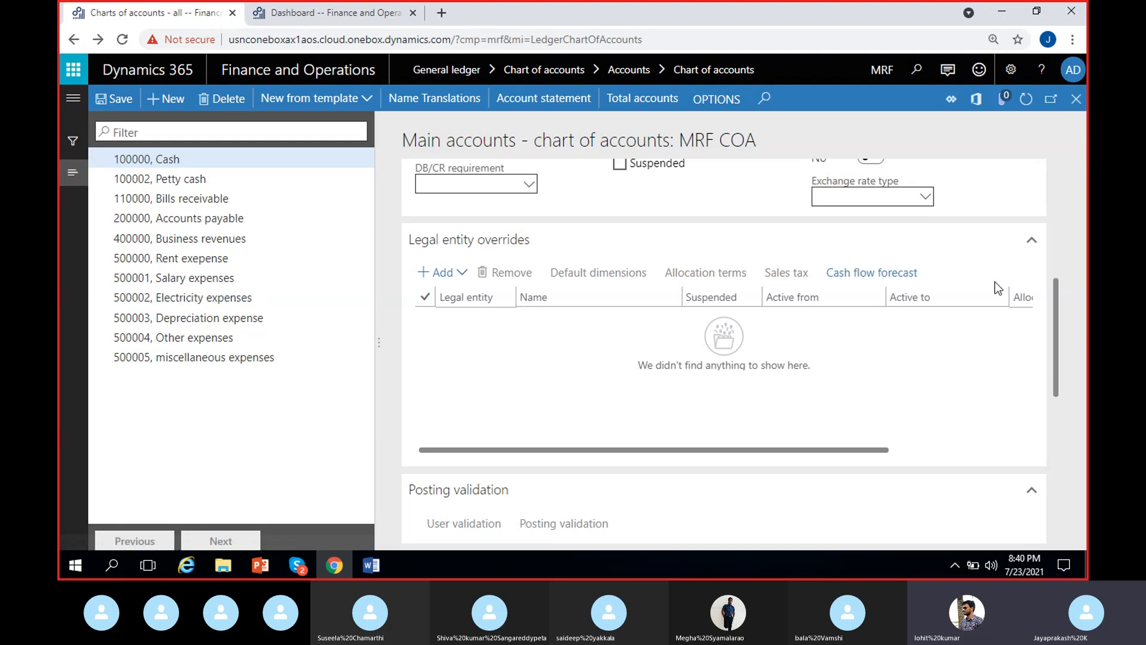
scroll(173, 385, "down", 5)
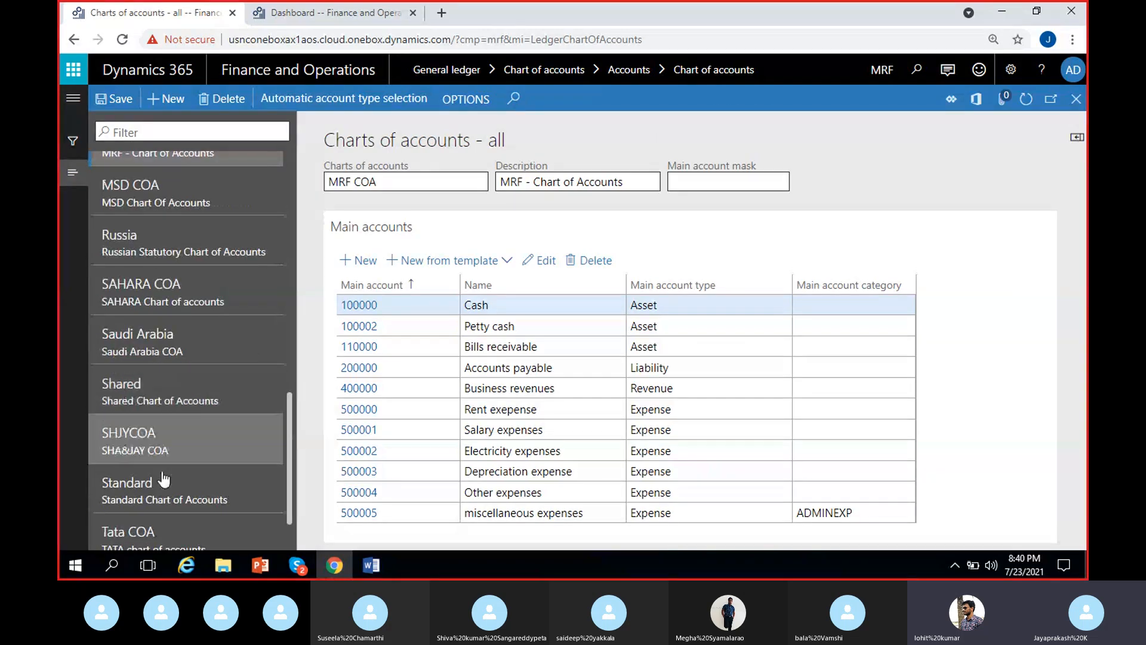
left_click(172, 382)
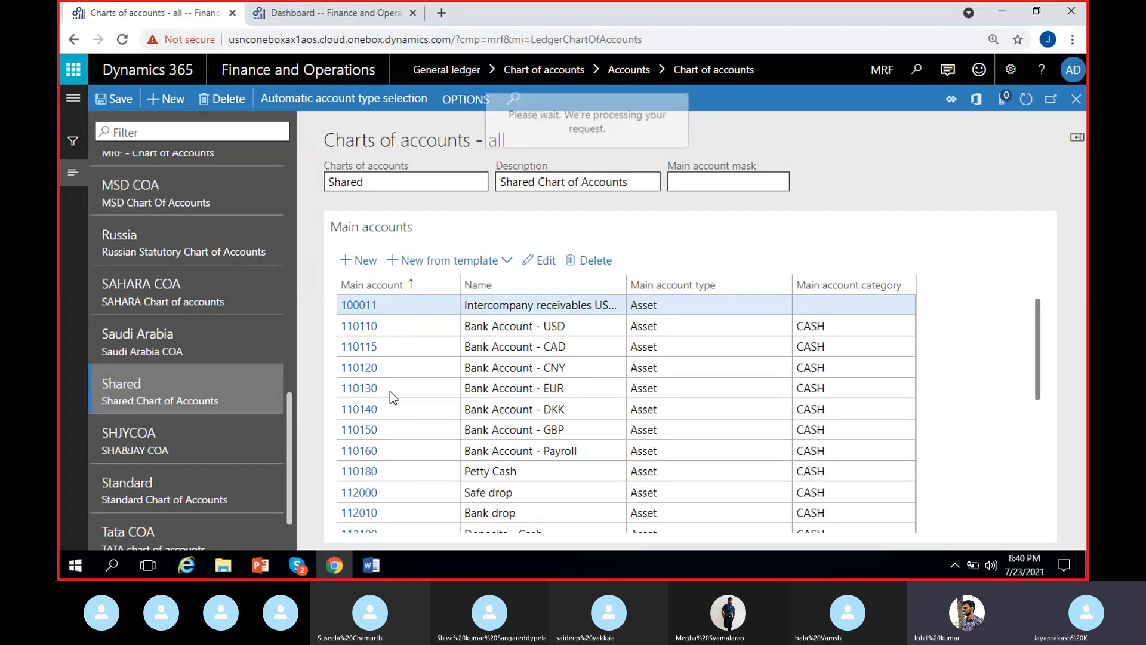
scroll(660, 421, "down", 5)
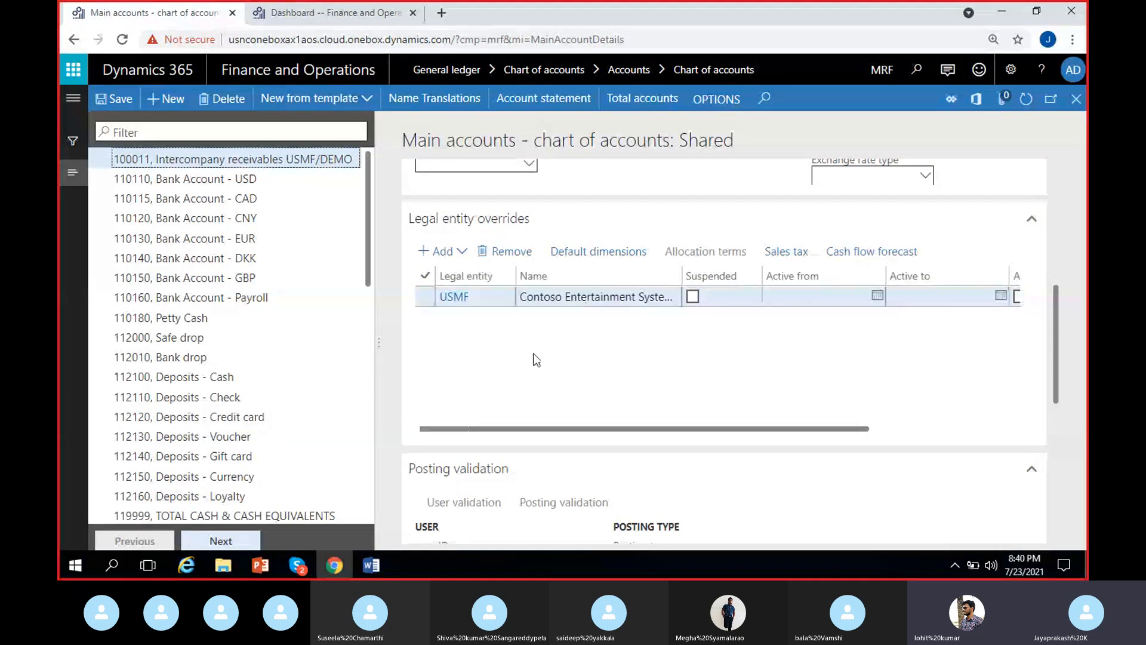
Step: Add ITCO, Contoso Italy, to the legal entity overrides of main account 100011
left_click(452, 253)
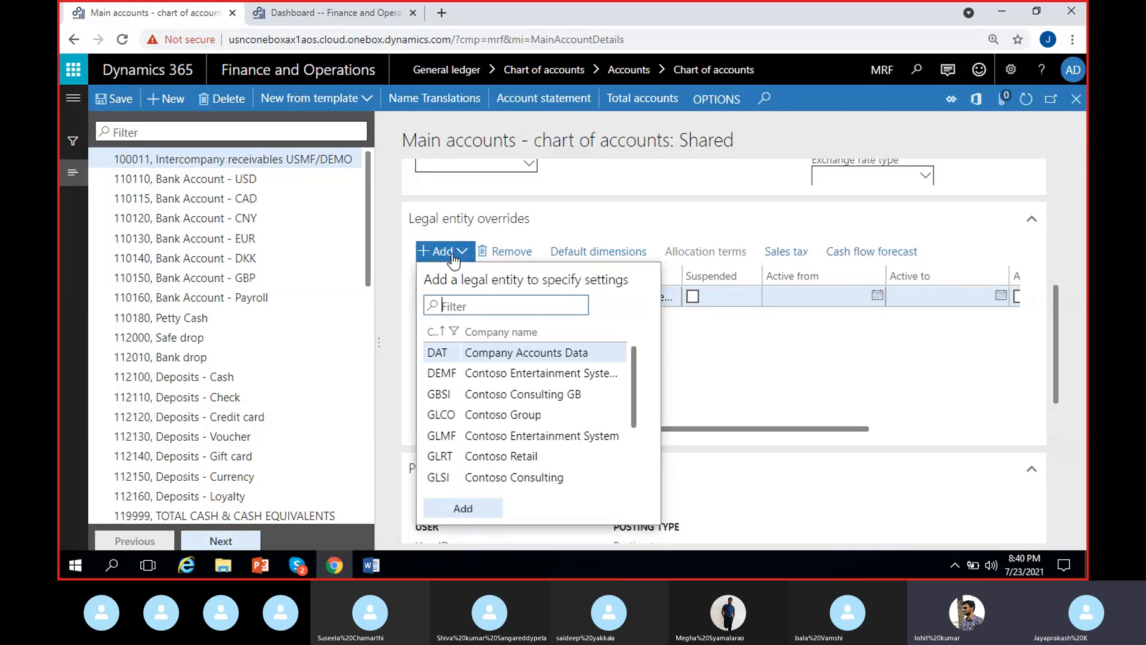
scroll(519, 416, "down", 3)
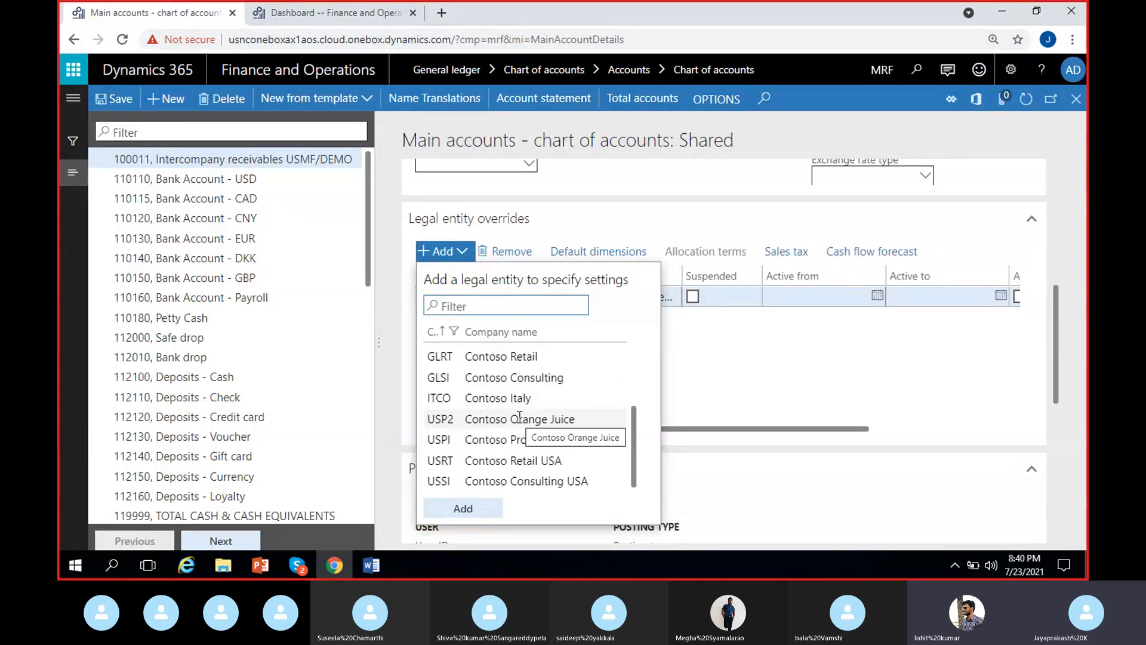
scroll(519, 417, "up", 3)
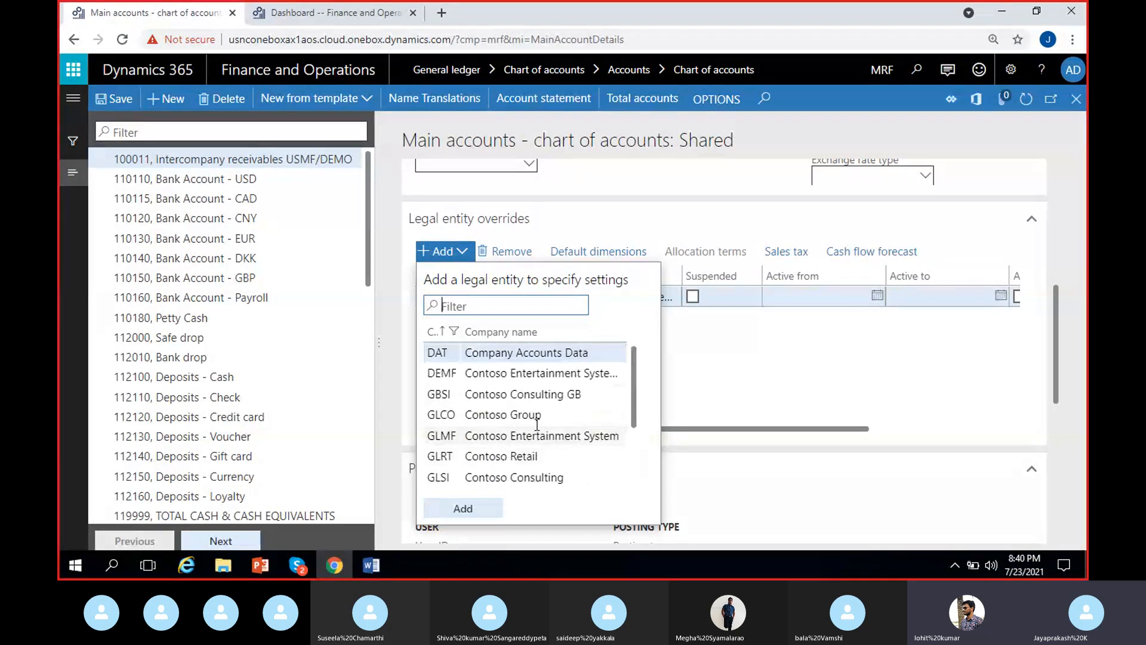
scroll(530, 447, "down", 3)
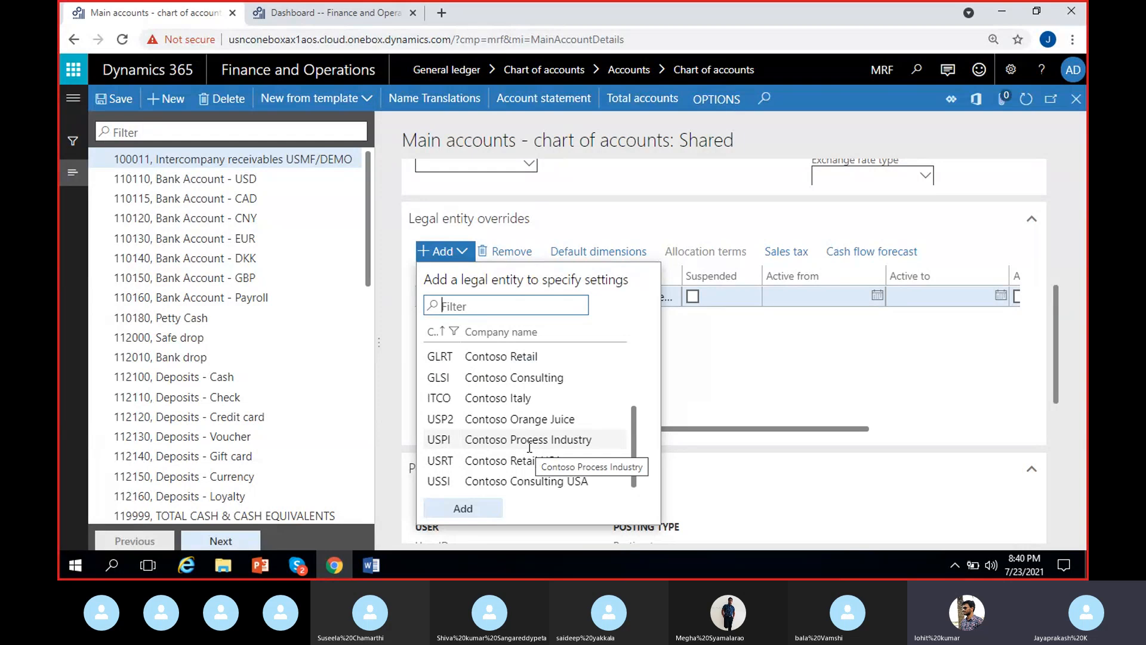
left_click(492, 398)
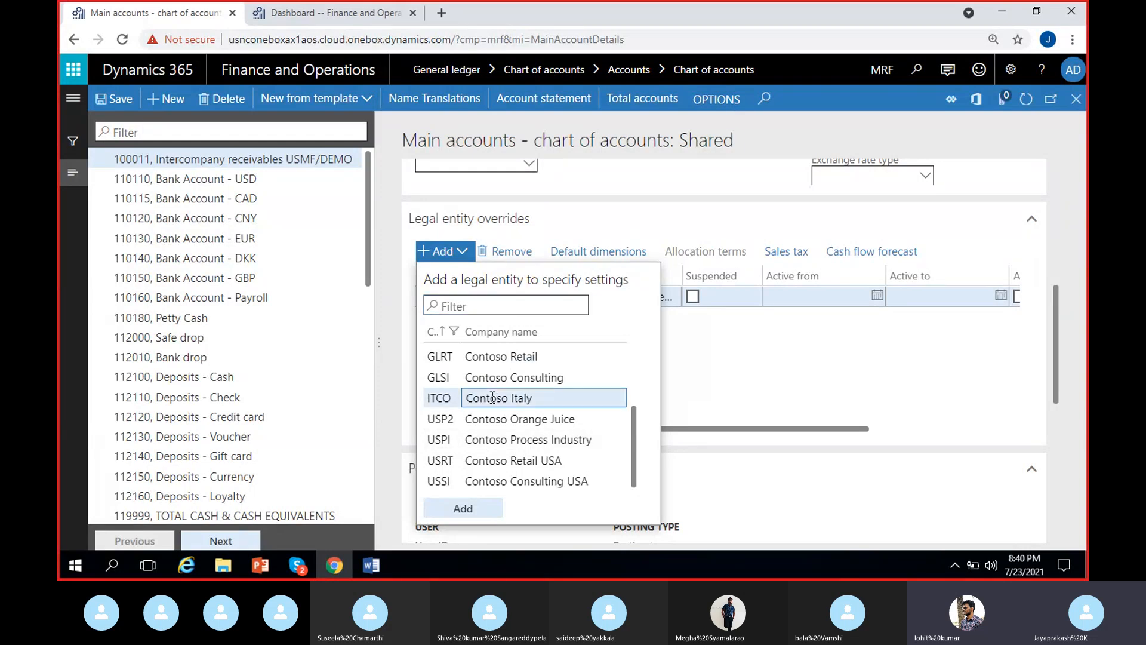
left_click(463, 512)
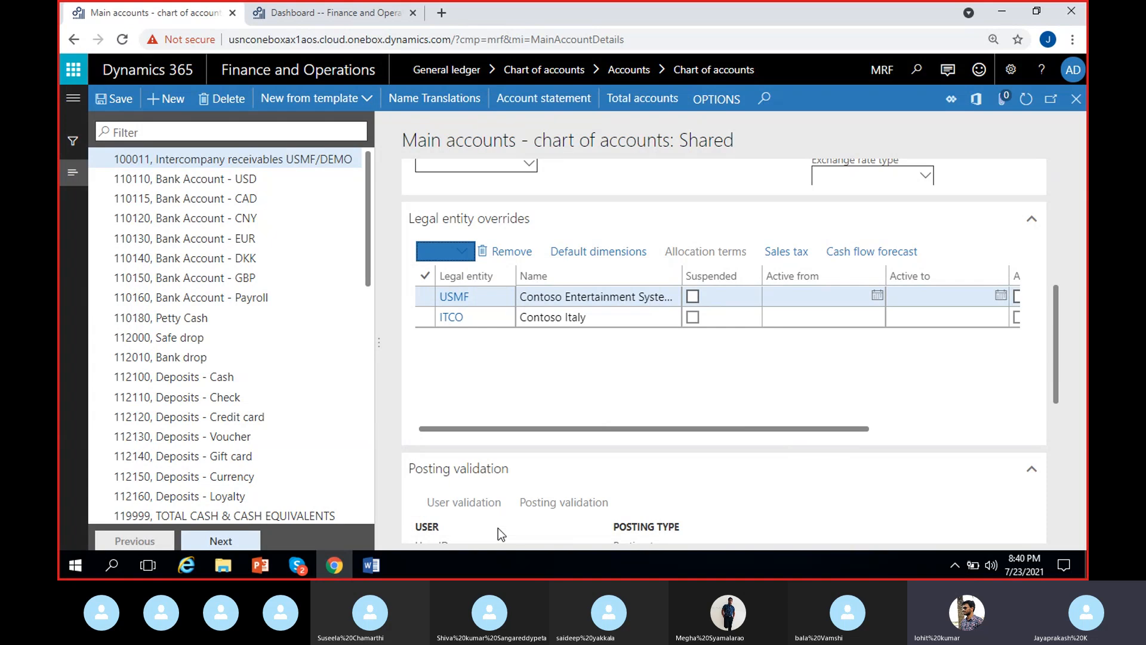
Step: Mark main account 100011 as suspended for ITCO only, leaving USMF unsuspended
left_click(585, 299)
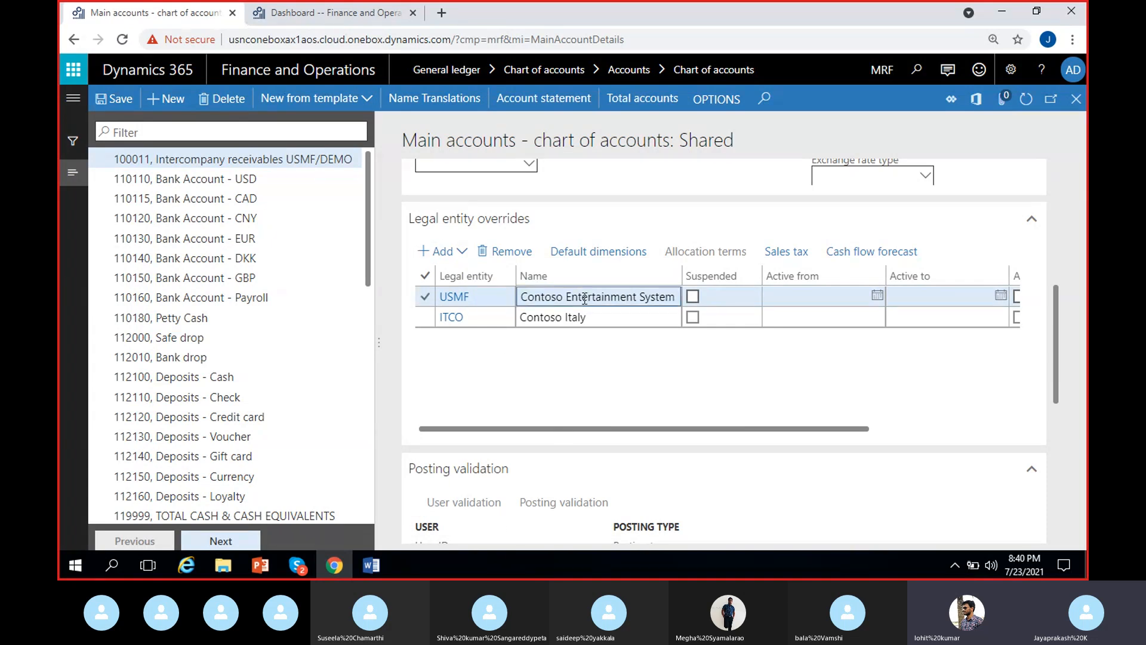
left_click(692, 296)
left_click(692, 296)
left_click(692, 317)
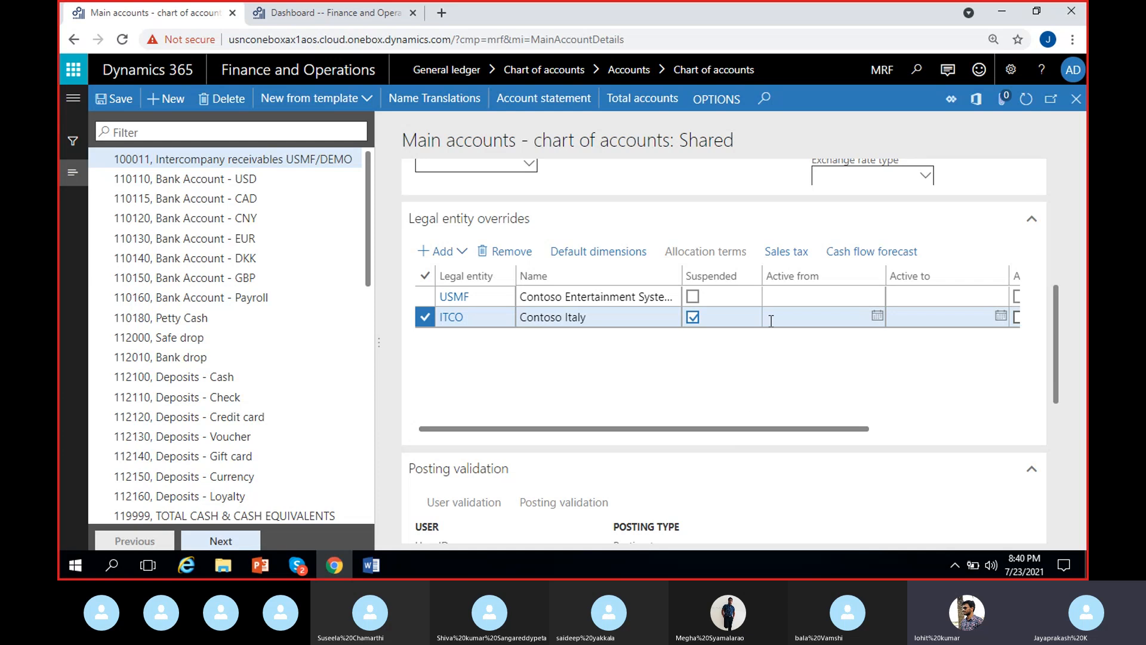
Step: Compare the account's general administration settings with the Active from and Active to fields of the ITCO override
scroll(770, 321, "up", 5)
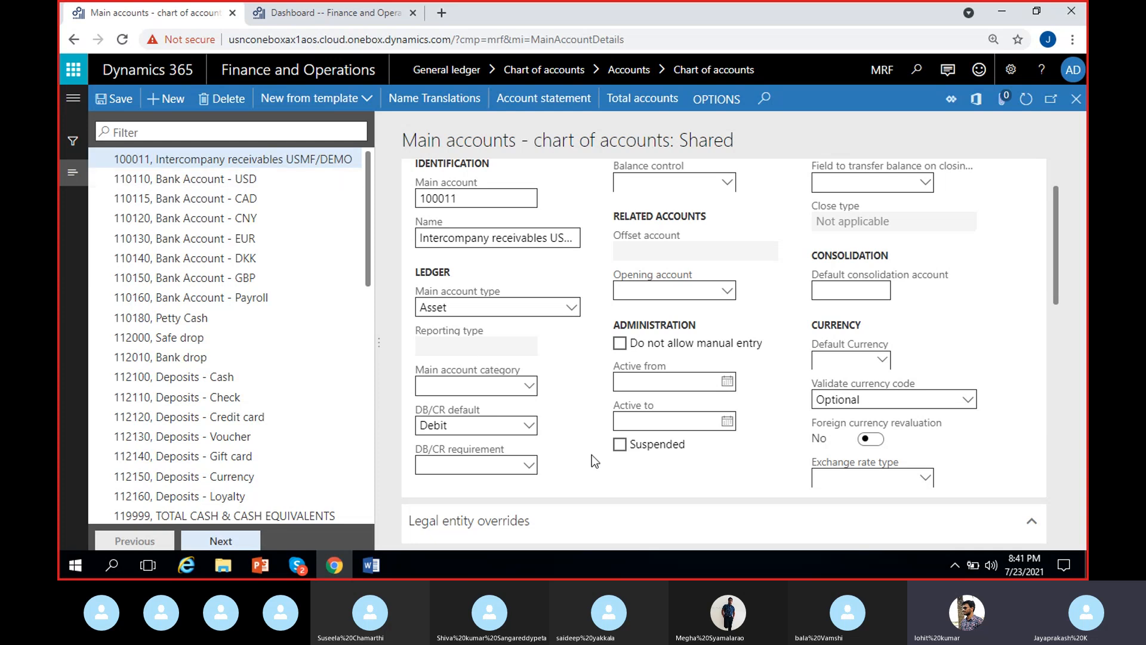
scroll(593, 453, "down", 4)
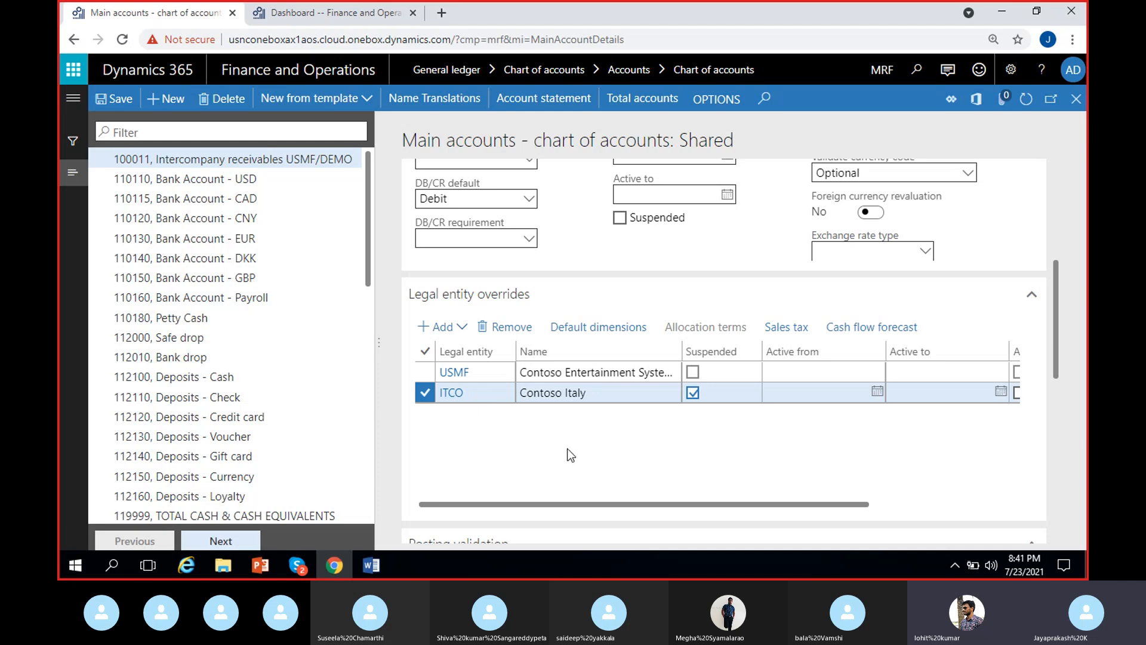
scroll(706, 460, "right", 2)
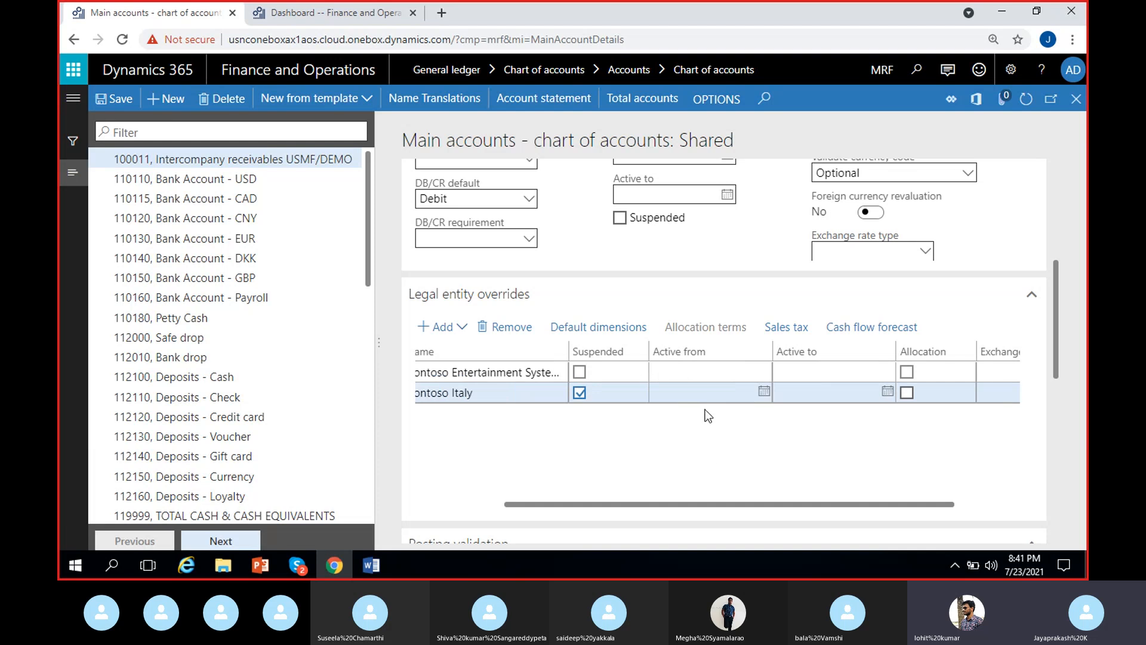
left_click(708, 395)
left_click(812, 394)
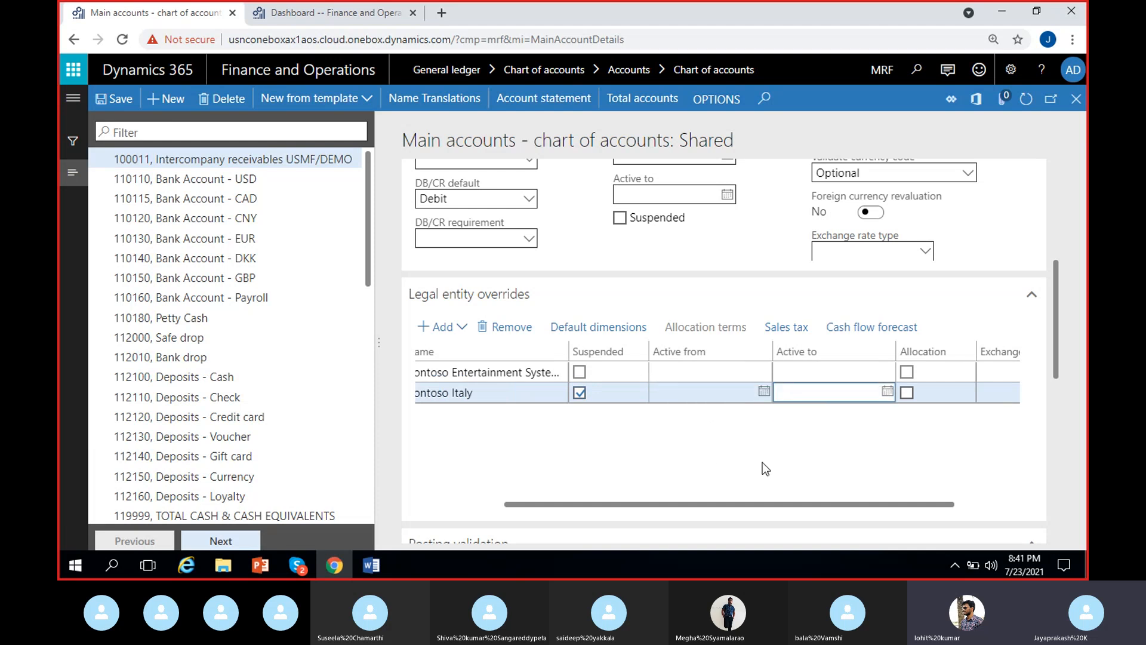
scroll(762, 462, "left", 2)
scroll(767, 230, "up", 1)
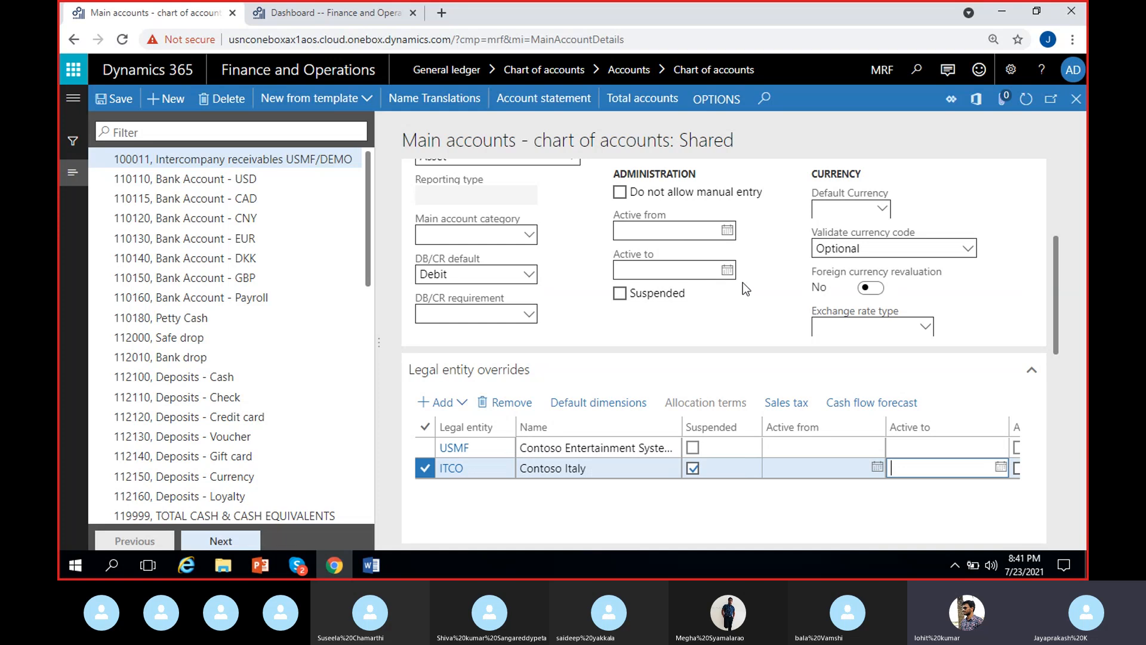
Step: Examine the Suspended, active date, Allocation and Exchange rate type fields across the ITCO override row
left_click(759, 471)
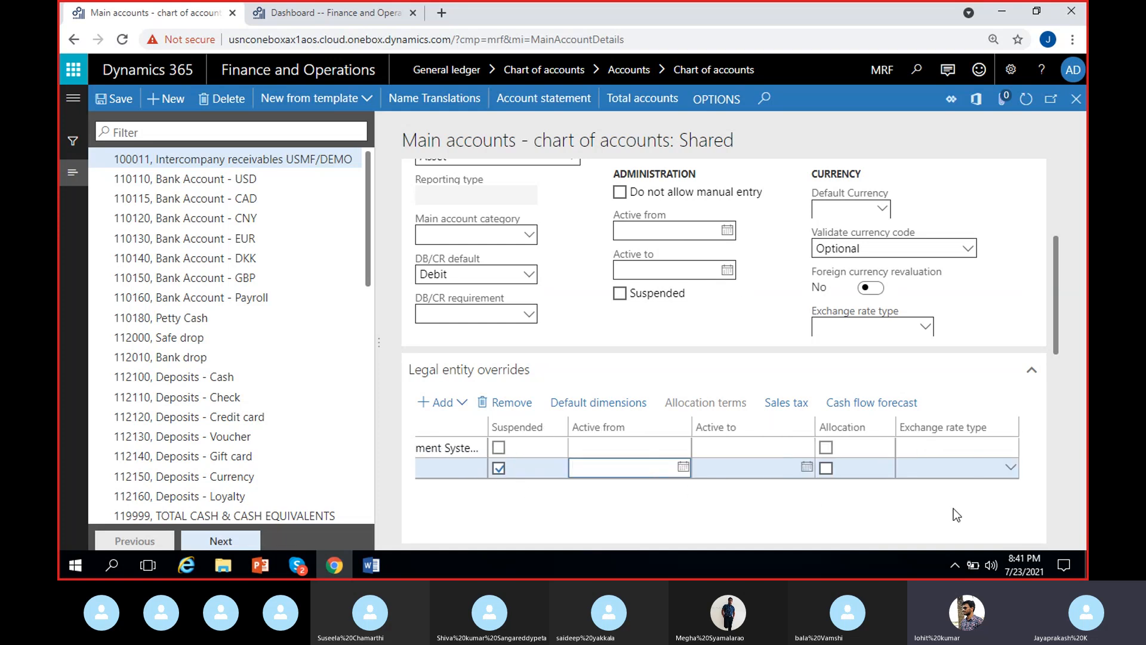
left_click(937, 469)
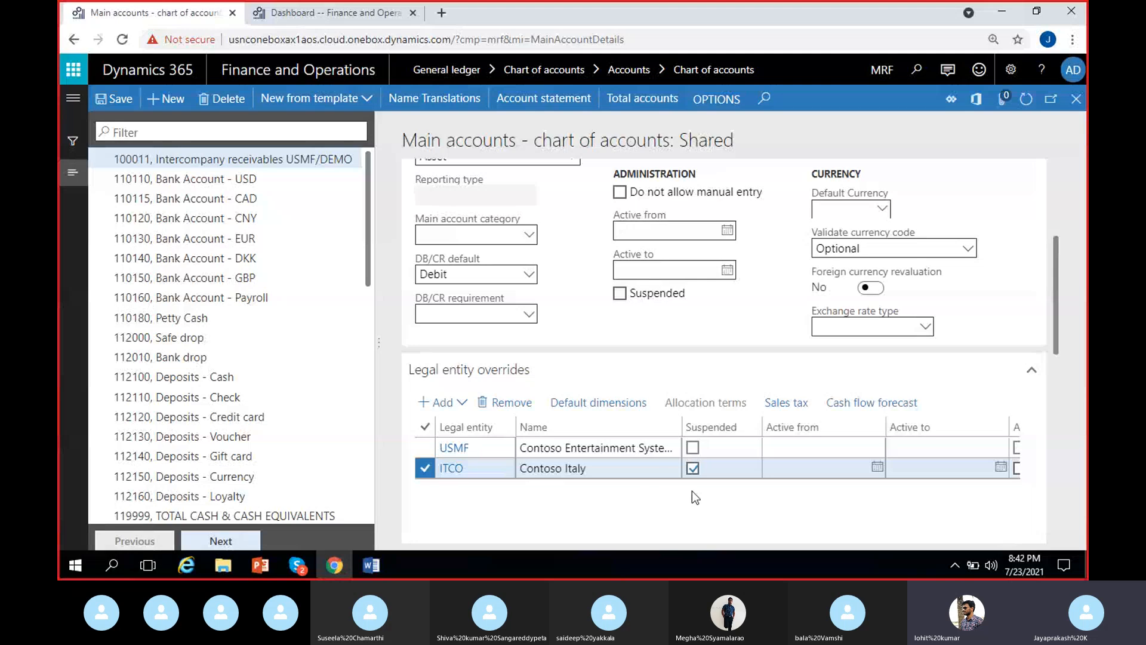
scroll(693, 491, "right", 3)
scroll(692, 492, "left", 3)
scroll(679, 485, "right", 3)
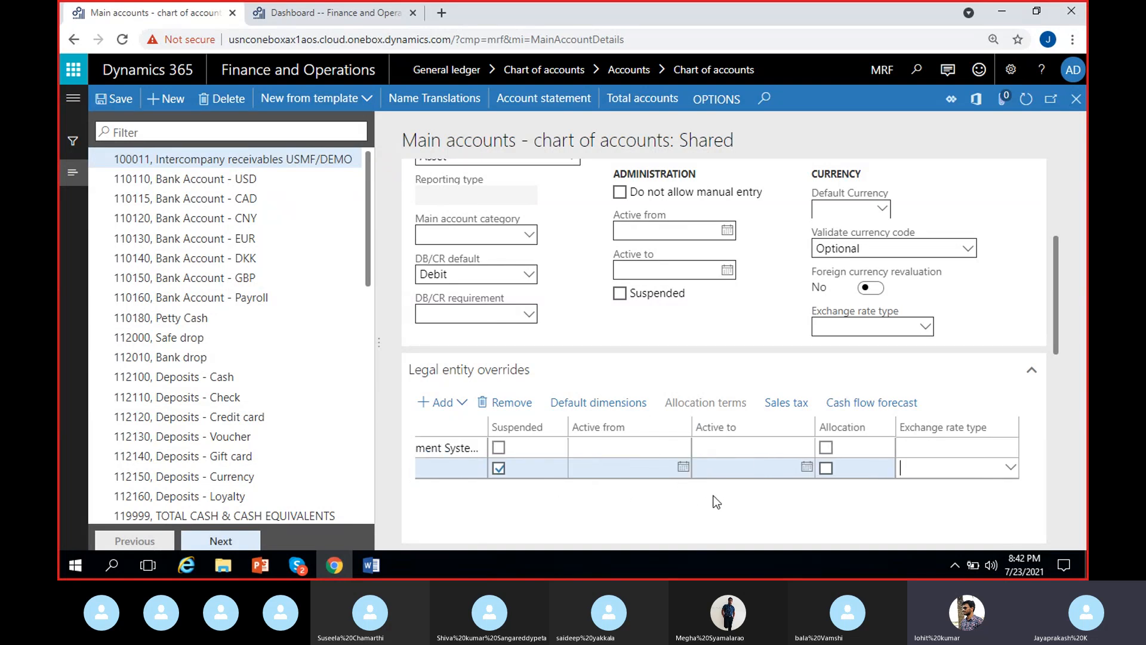
scroll(597, 495, "left", 3)
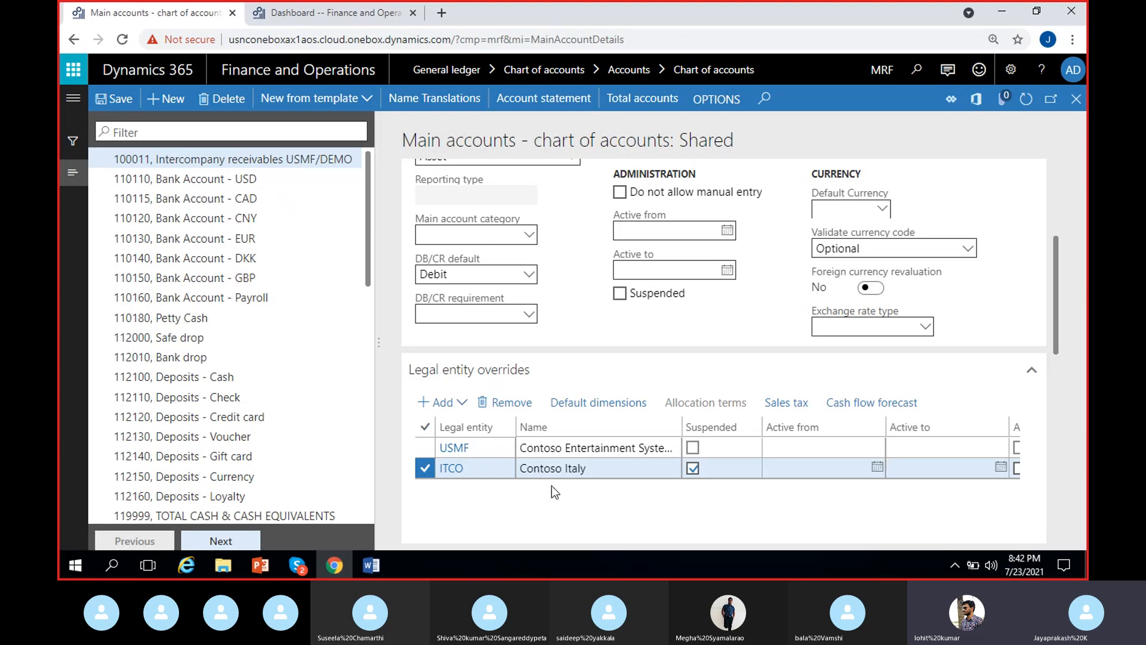
Step: Add GLMF, Contoso Entertainment System, to the legal entity overrides of main account 100011 and mark it as suspended
scroll(551, 485, "right", 3)
scroll(525, 500, "left", 3)
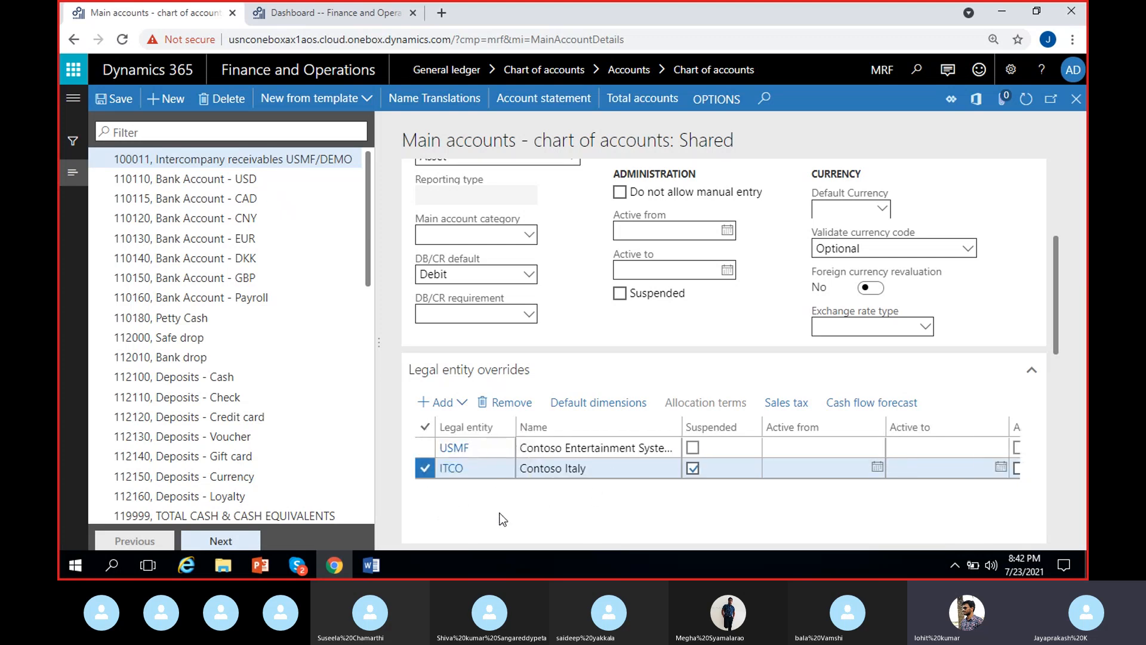
left_click(457, 406)
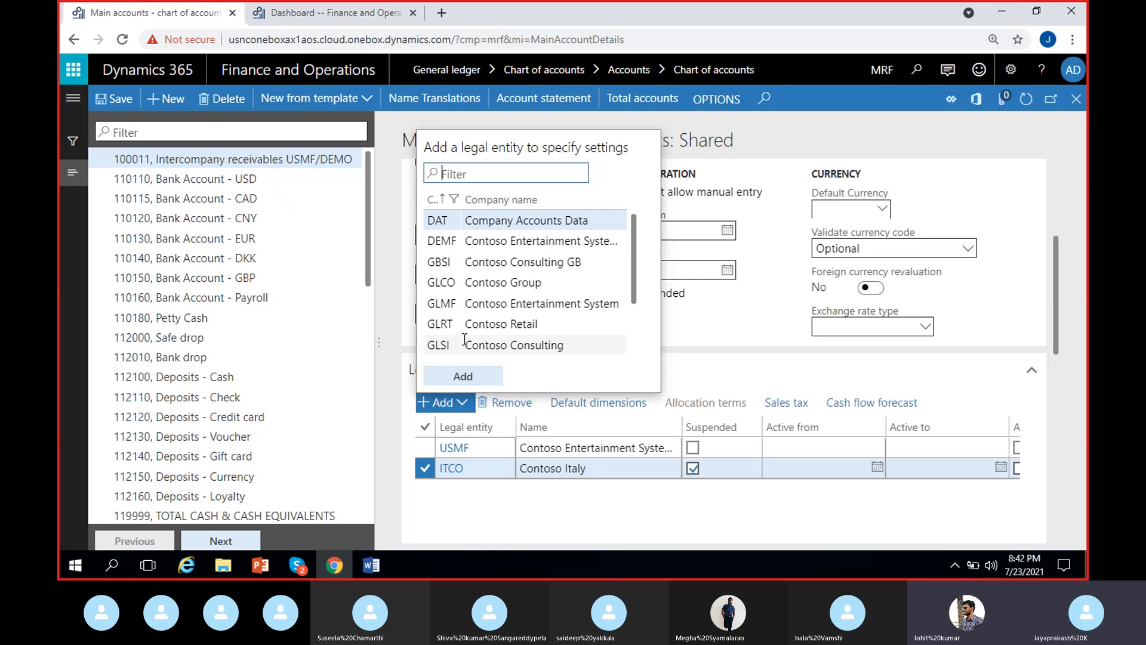
left_click(479, 303)
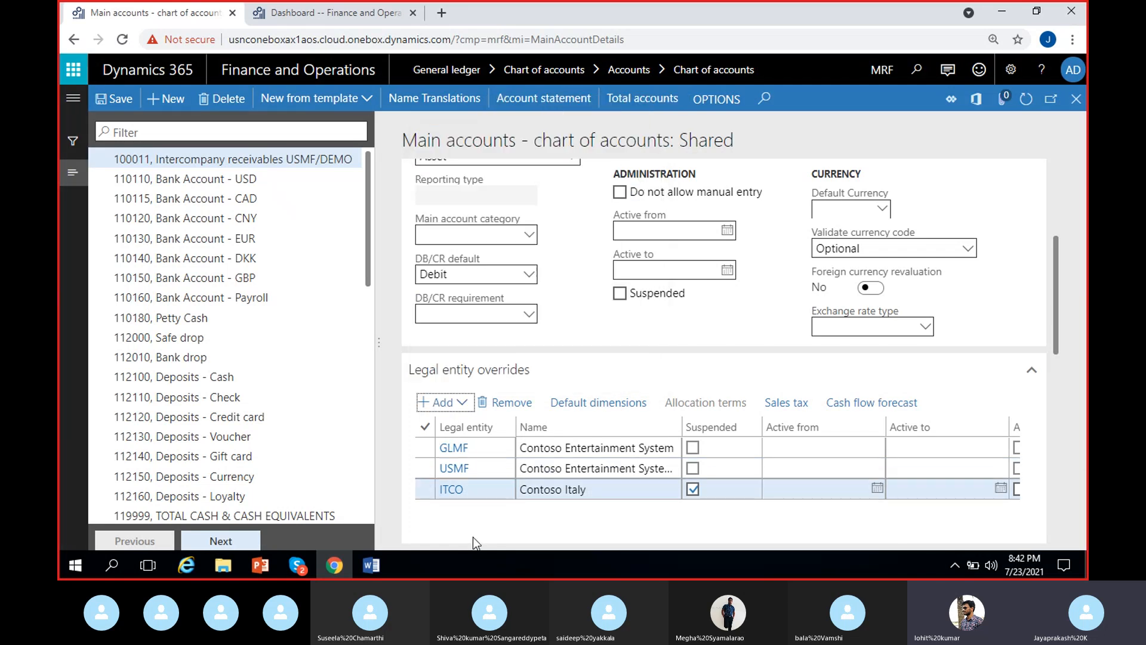
left_click(693, 447)
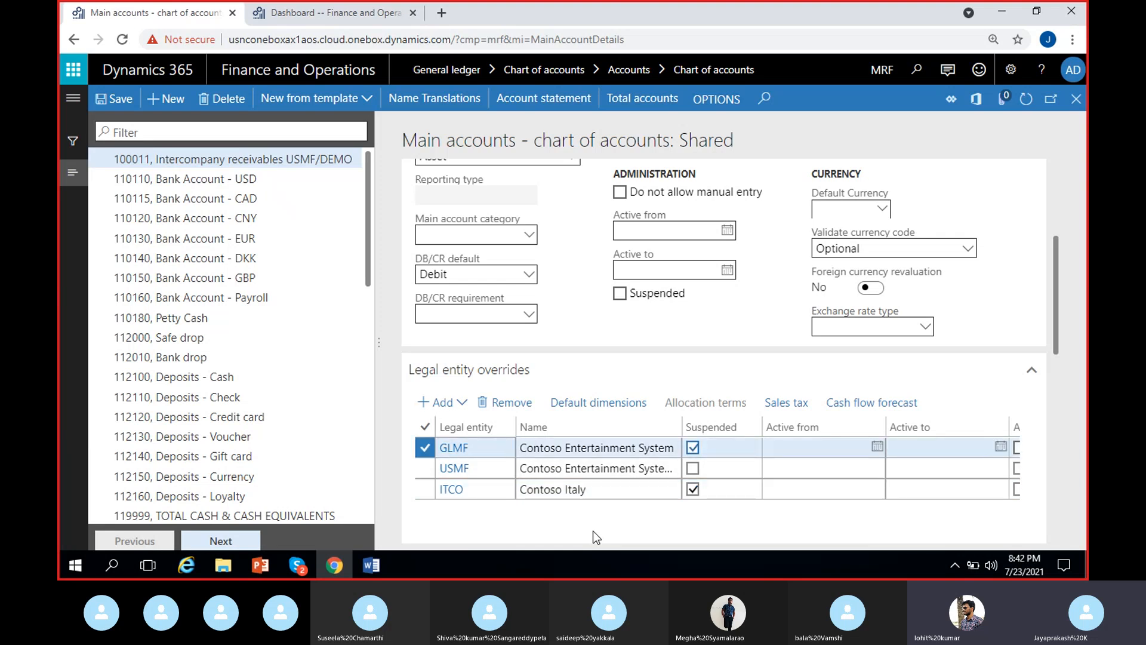
Step: Clear the Suspended setting for ITCO and GLMF, and remove the GLMF override from main account 100011
left_click(692, 488)
left_click(693, 447)
left_click(426, 492)
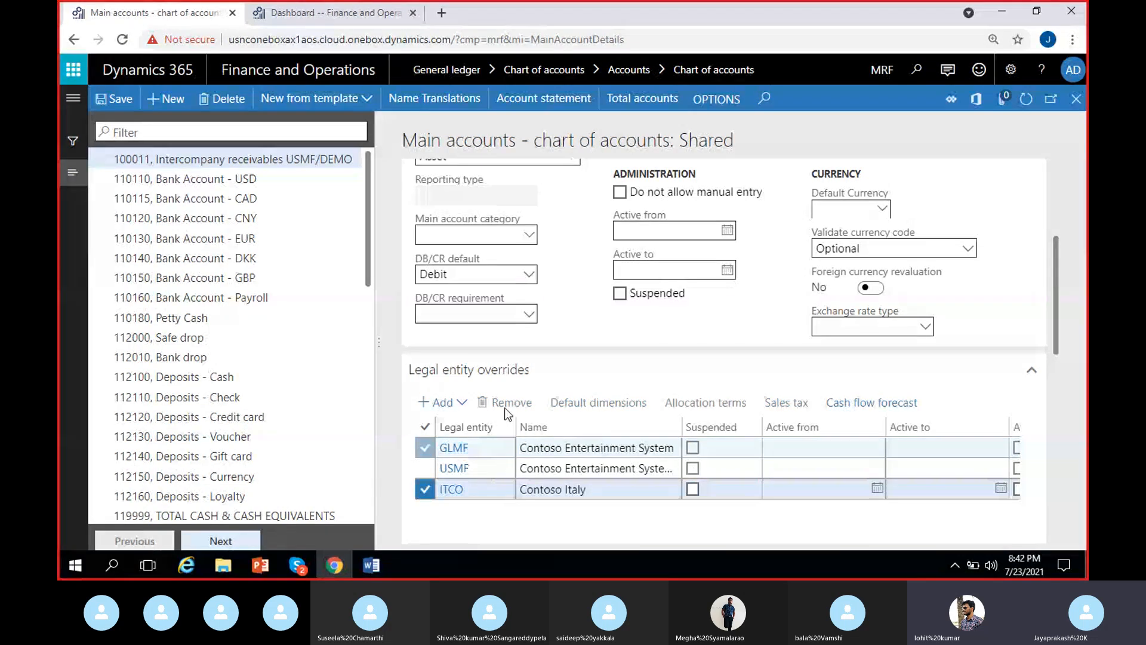
left_click(426, 447)
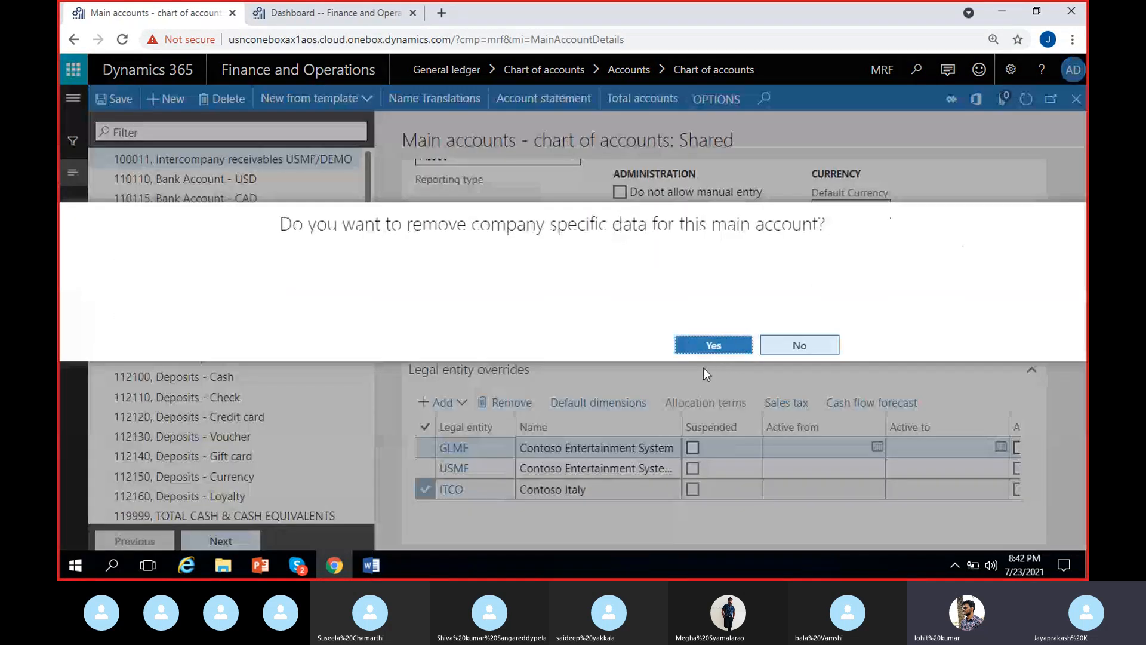
left_click(709, 348)
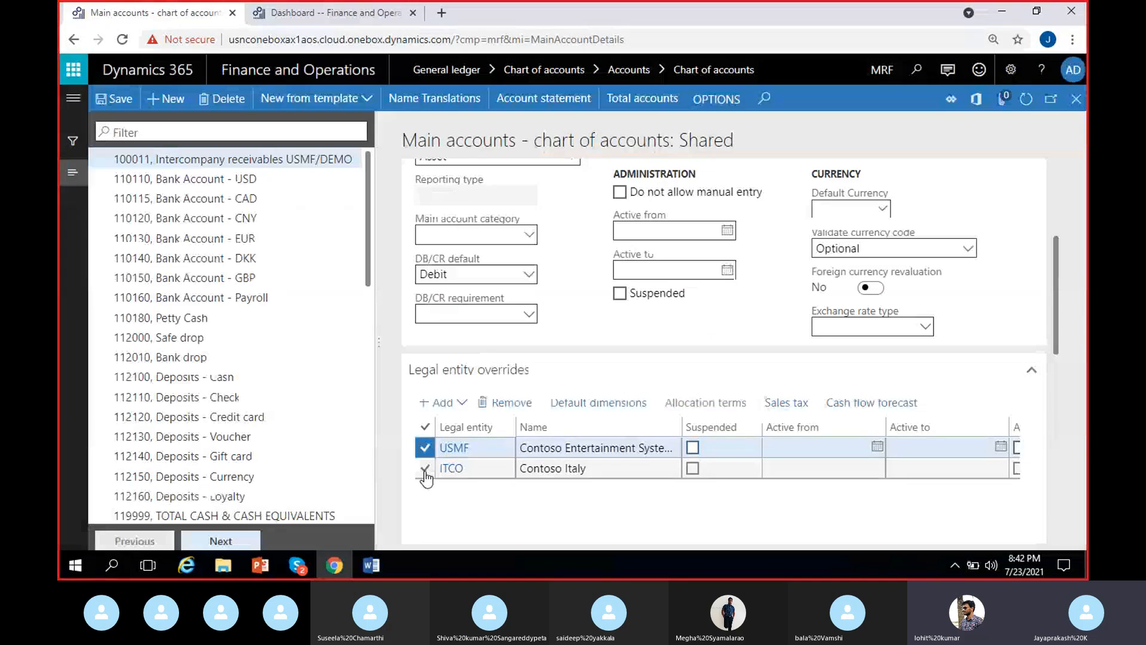
Step: Remove the company-specific override for USMF from main account 100011
left_click(425, 469)
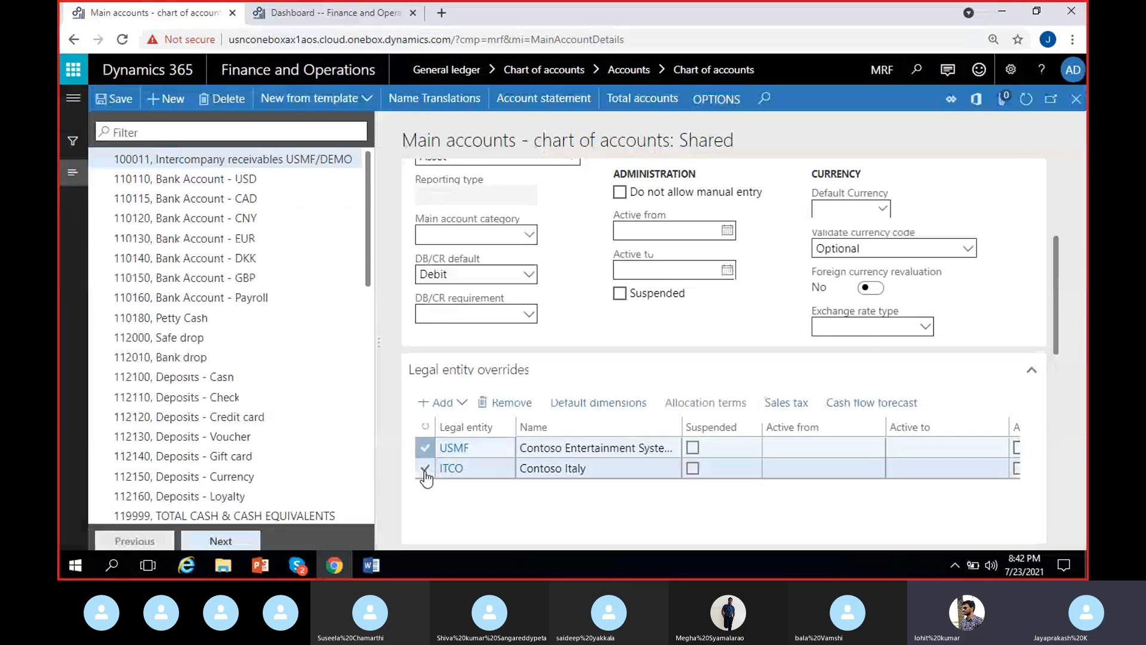
left_click(507, 402)
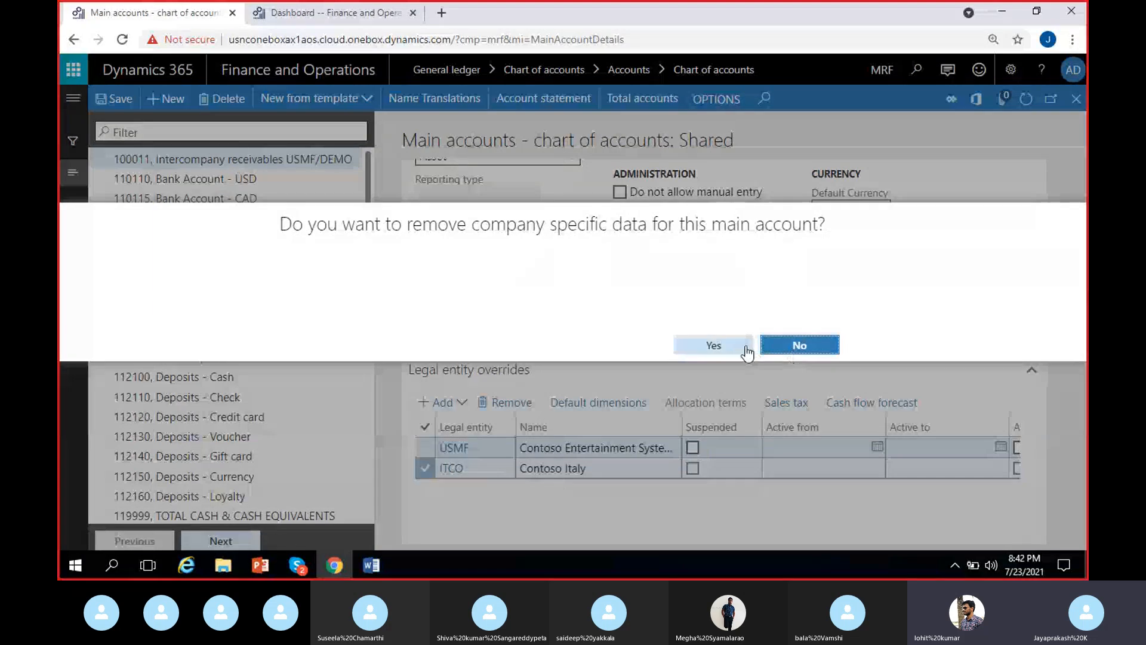
left_click(746, 350)
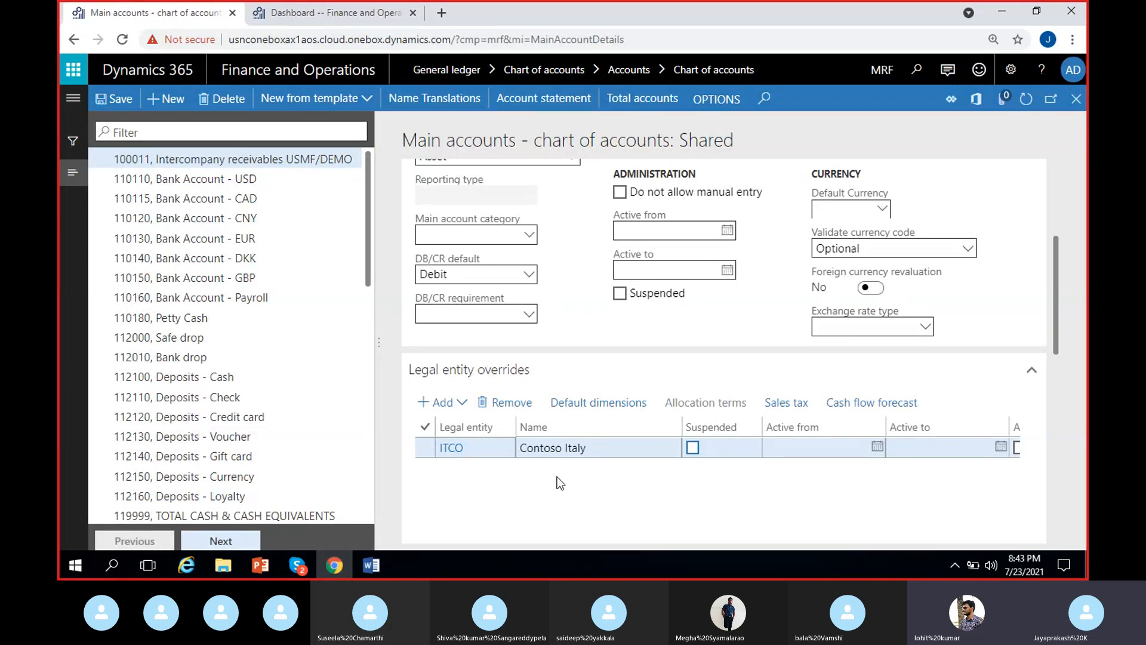
Step: Examine the posting validation, financial reporting currency translation and advanced rules settings, keeping Weighted average as the currency translation type
scroll(564, 500, "right", 3)
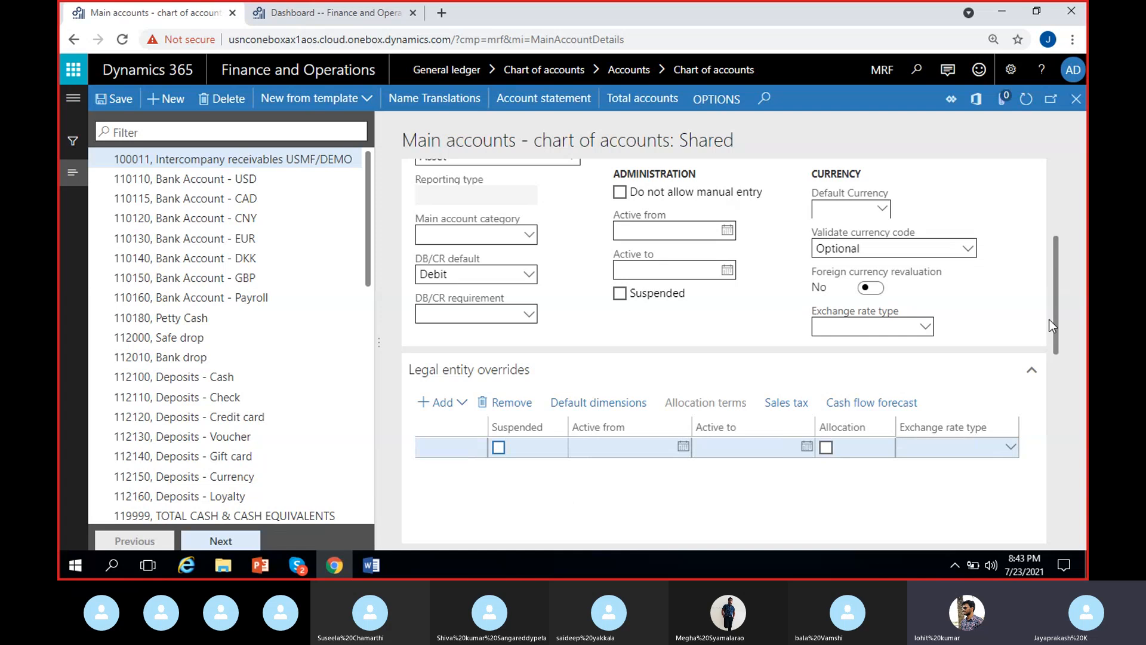
left_click_drag(1059, 289, 1057, 411)
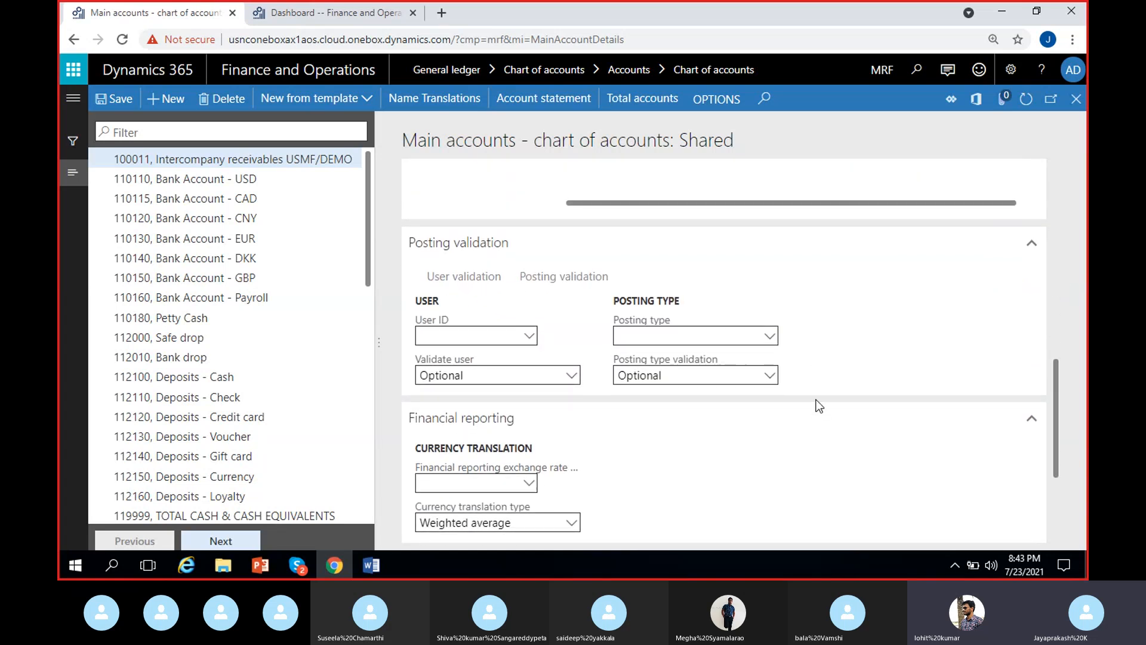
left_click_drag(1056, 389, 1056, 433)
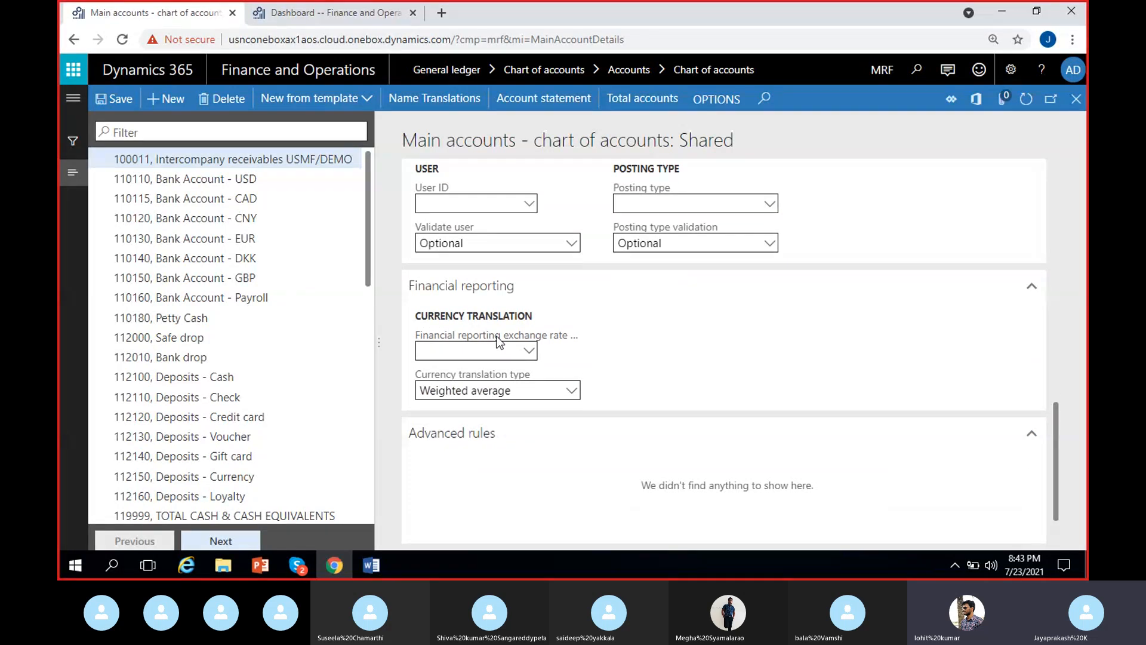
scroll(1051, 423, "up", 1)
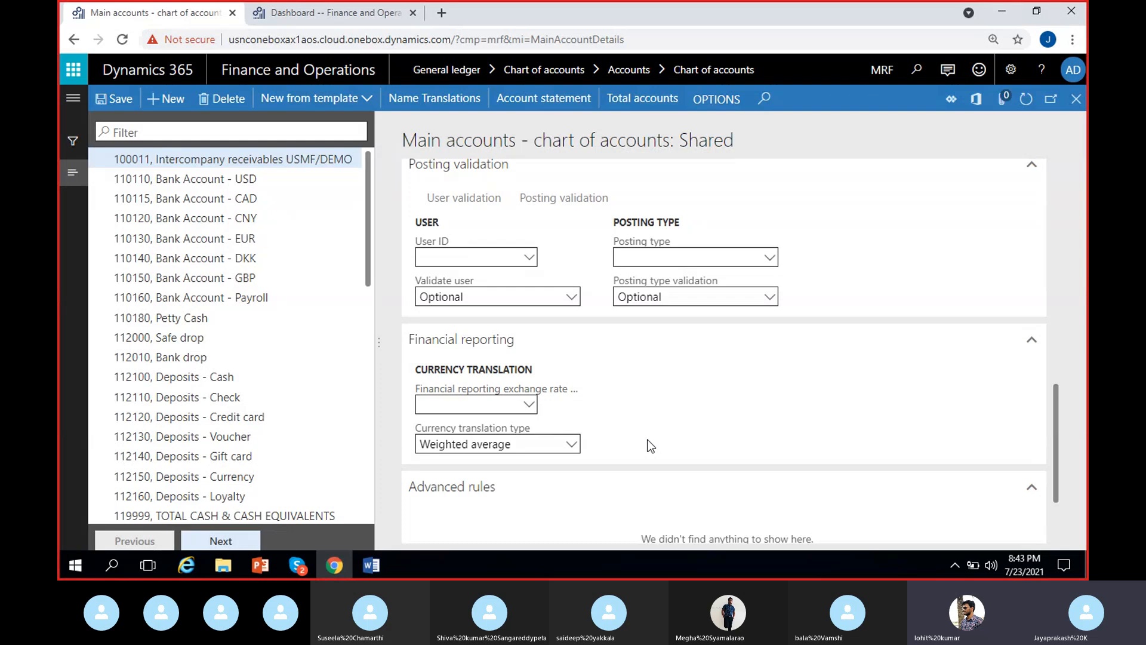
left_click(530, 408)
left_click(485, 421)
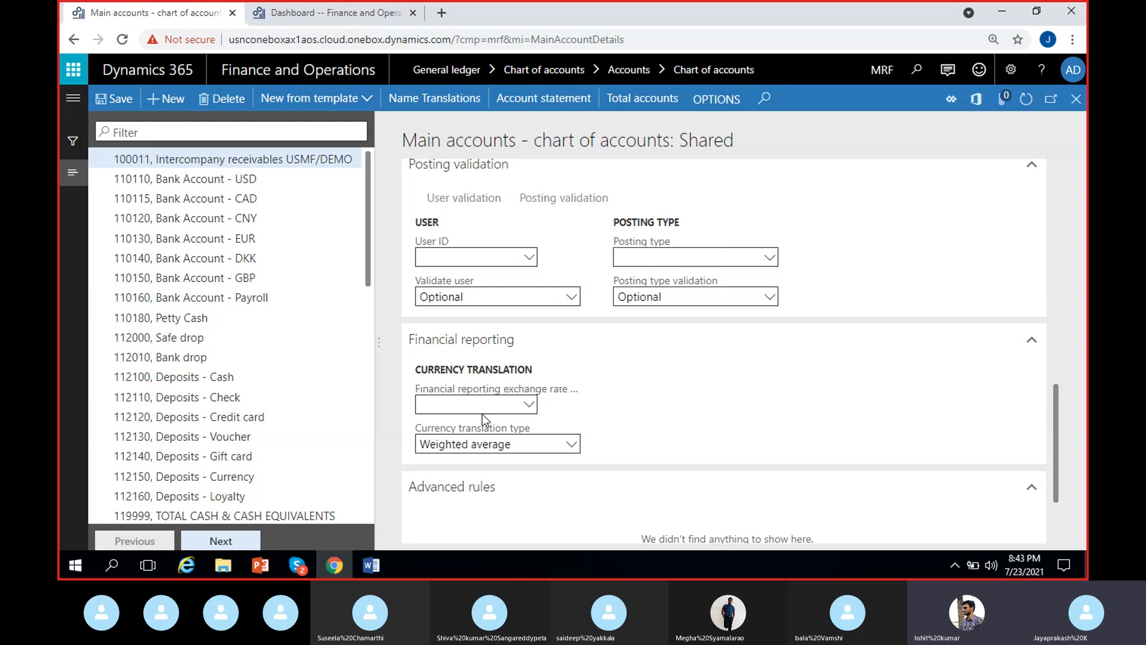
left_click(570, 445)
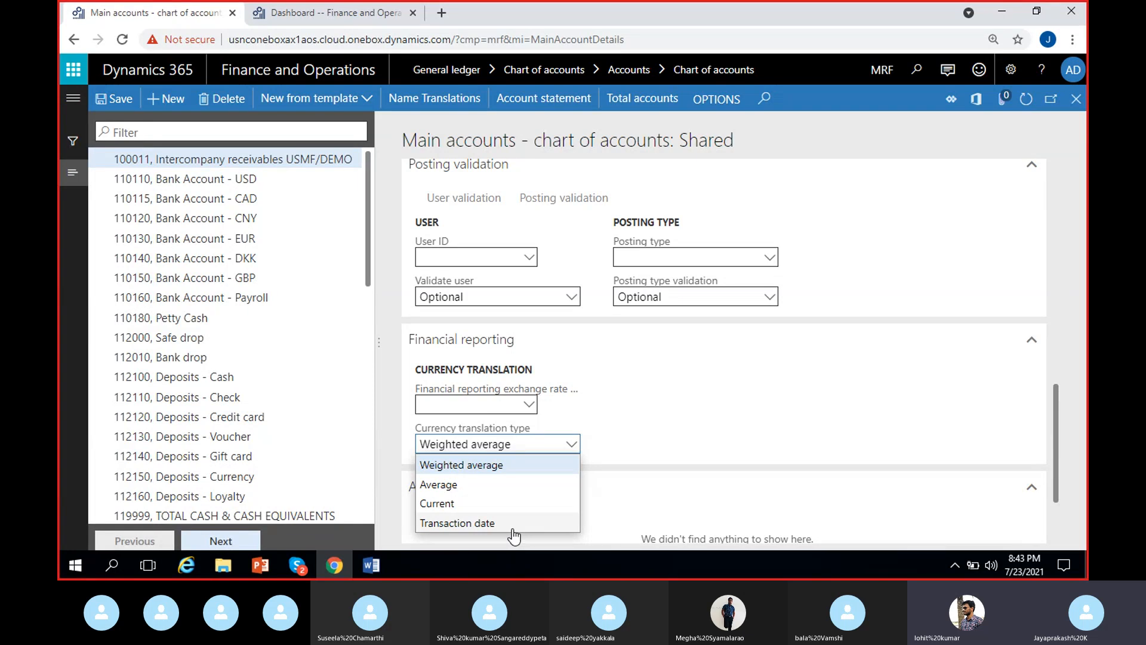
left_click(514, 465)
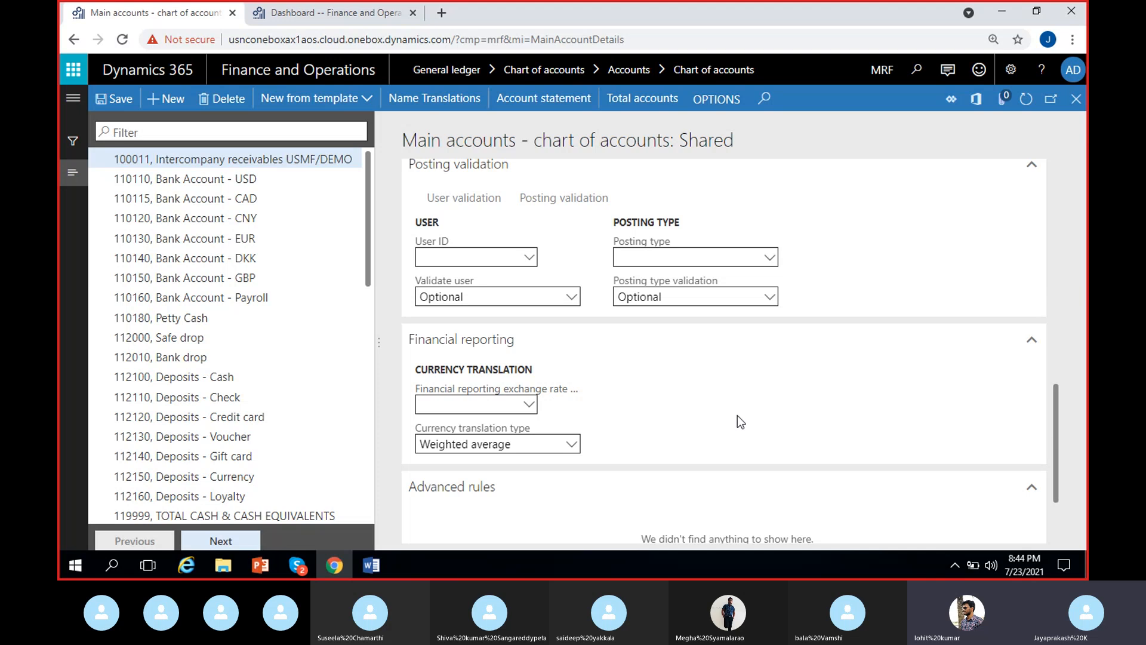
scroll(737, 415, "down", 2)
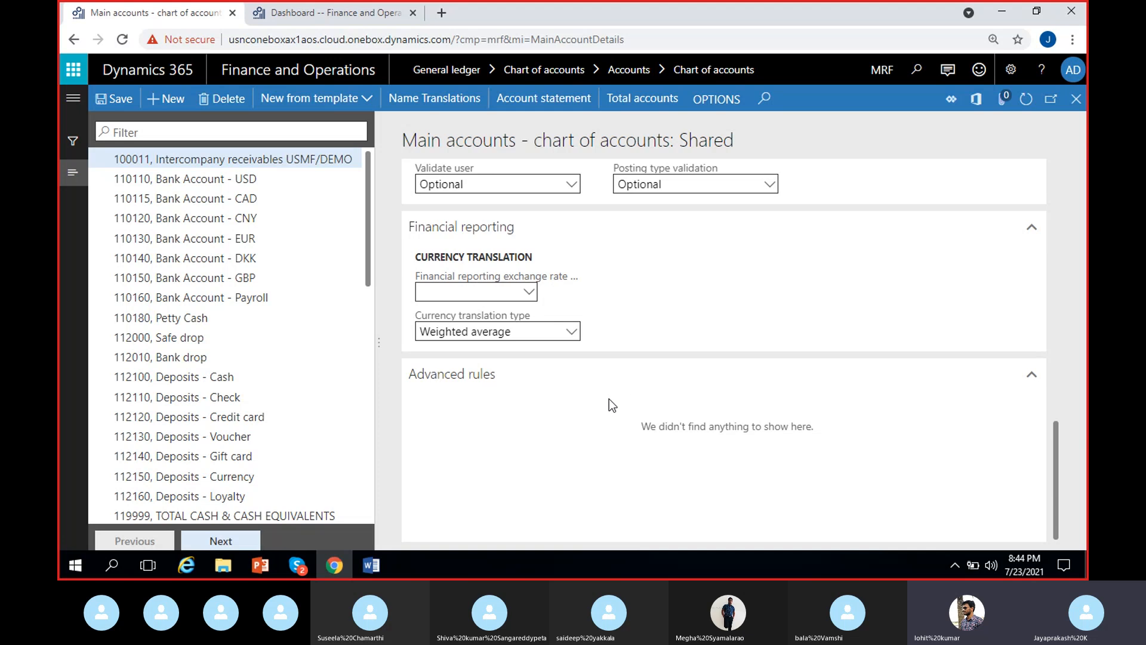
left_click_drag(666, 427, 763, 479)
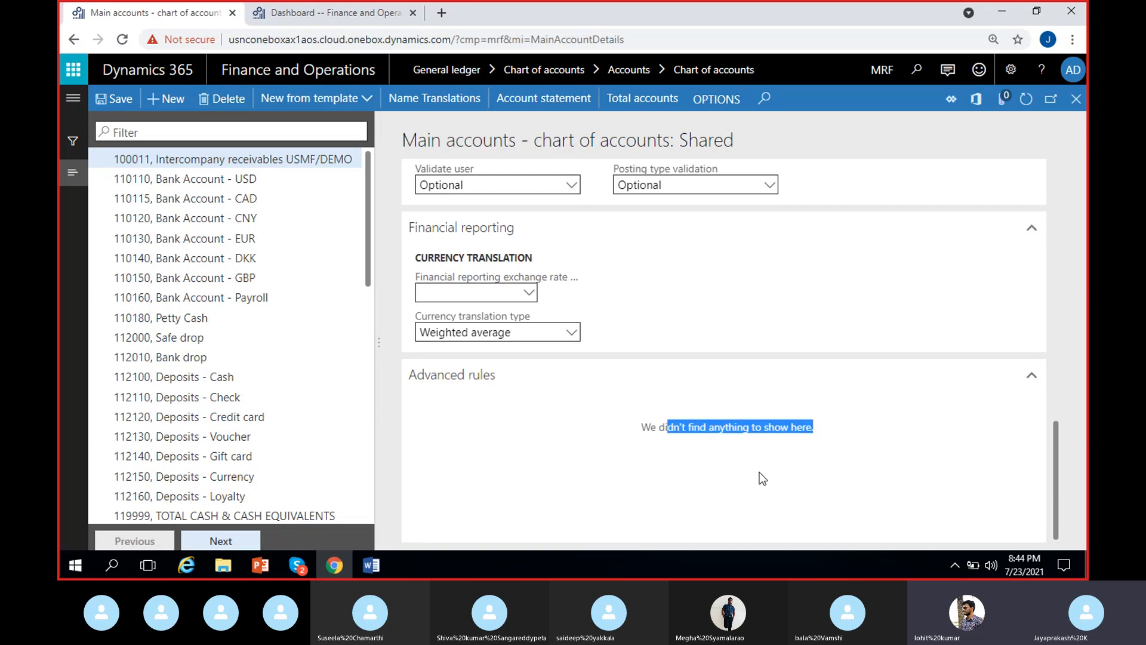
left_click(705, 481)
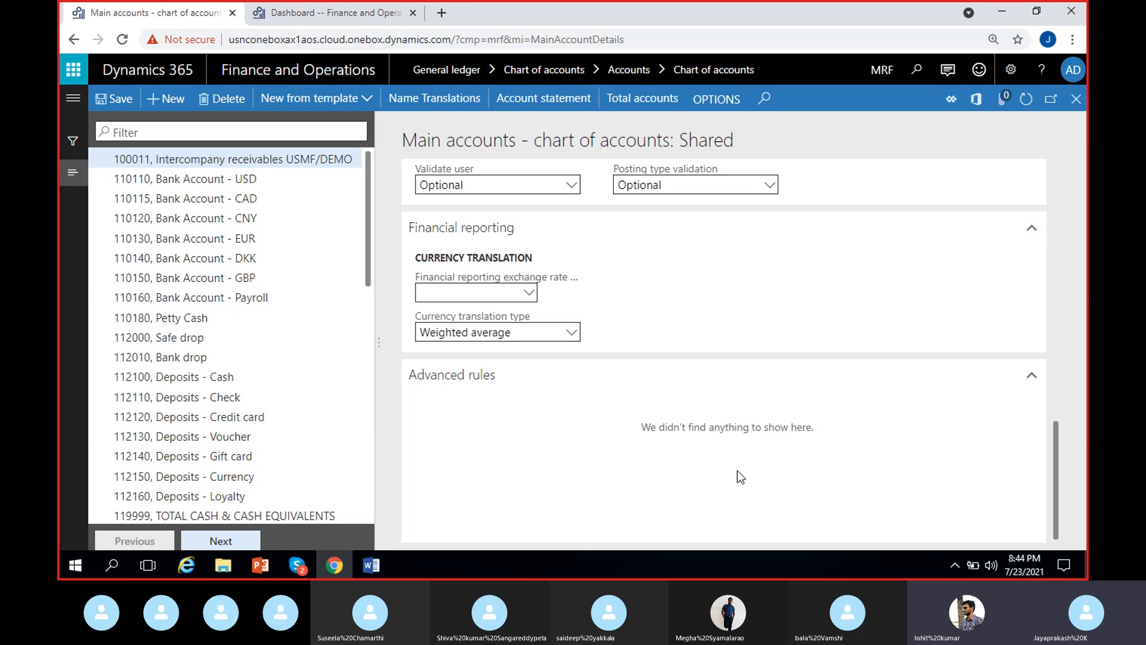
Step: Review the ITCO override row of main account 100011 and the list of legal entities available to add
scroll(738, 472, "up", 3)
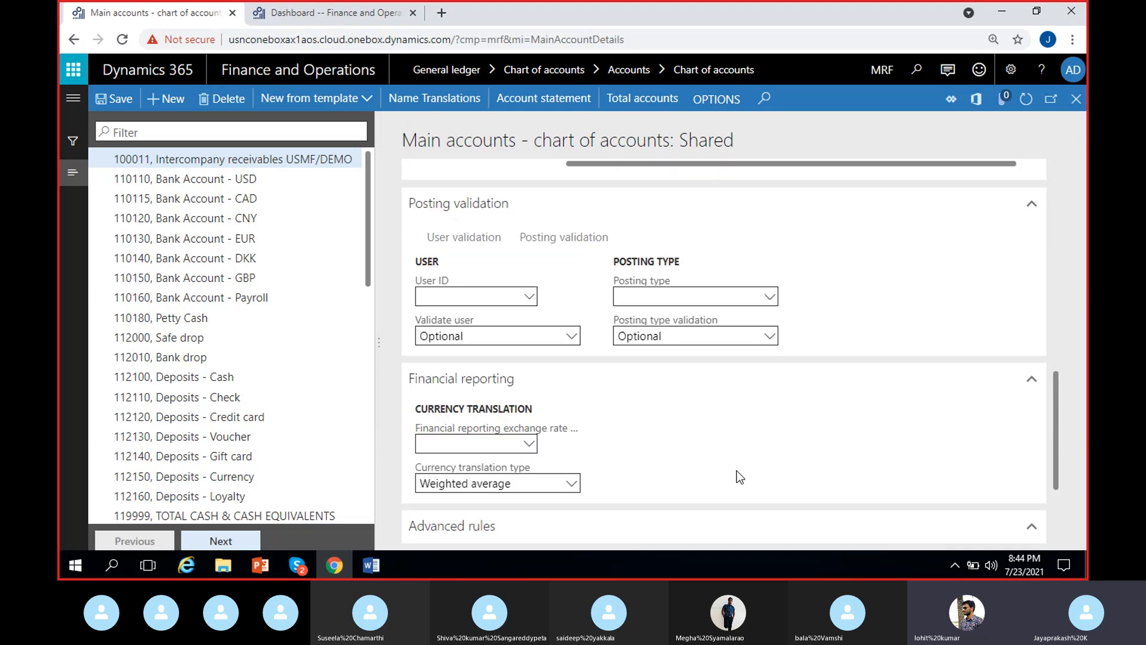
scroll(737, 471, "up", 2)
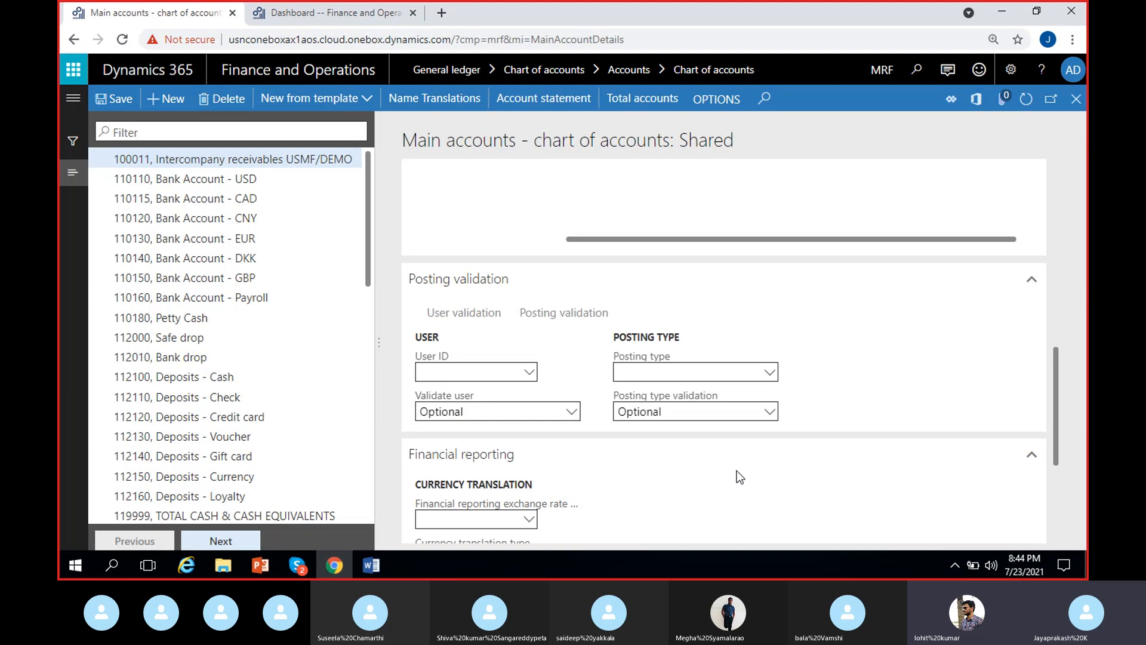
scroll(917, 426, "up", 8)
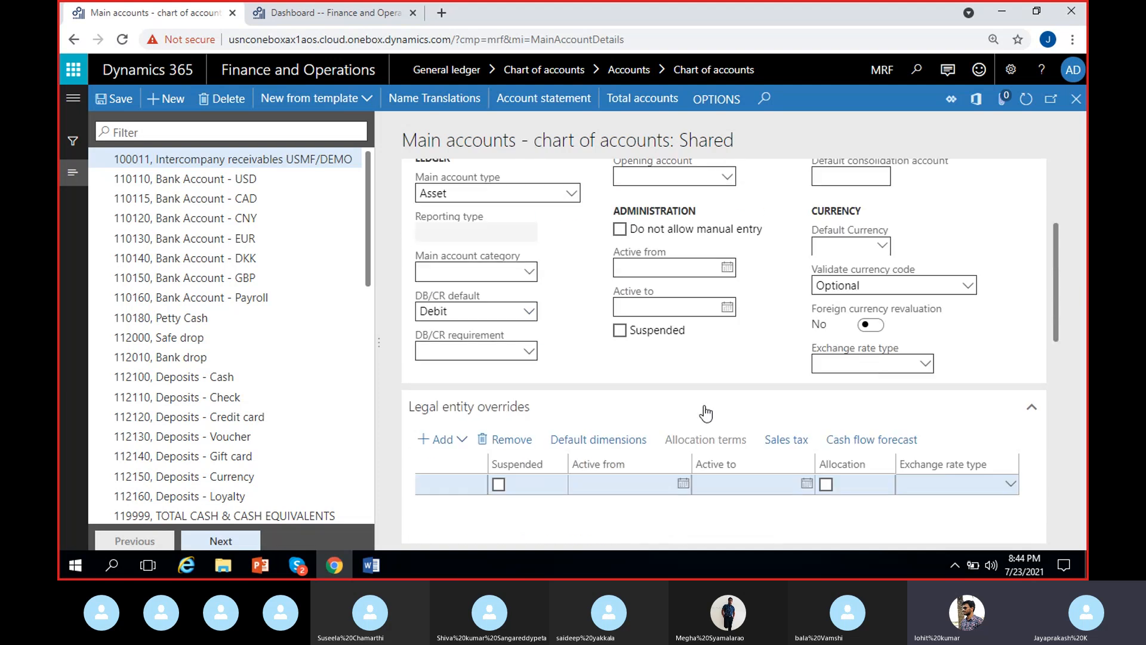
scroll(560, 512, "down", 4)
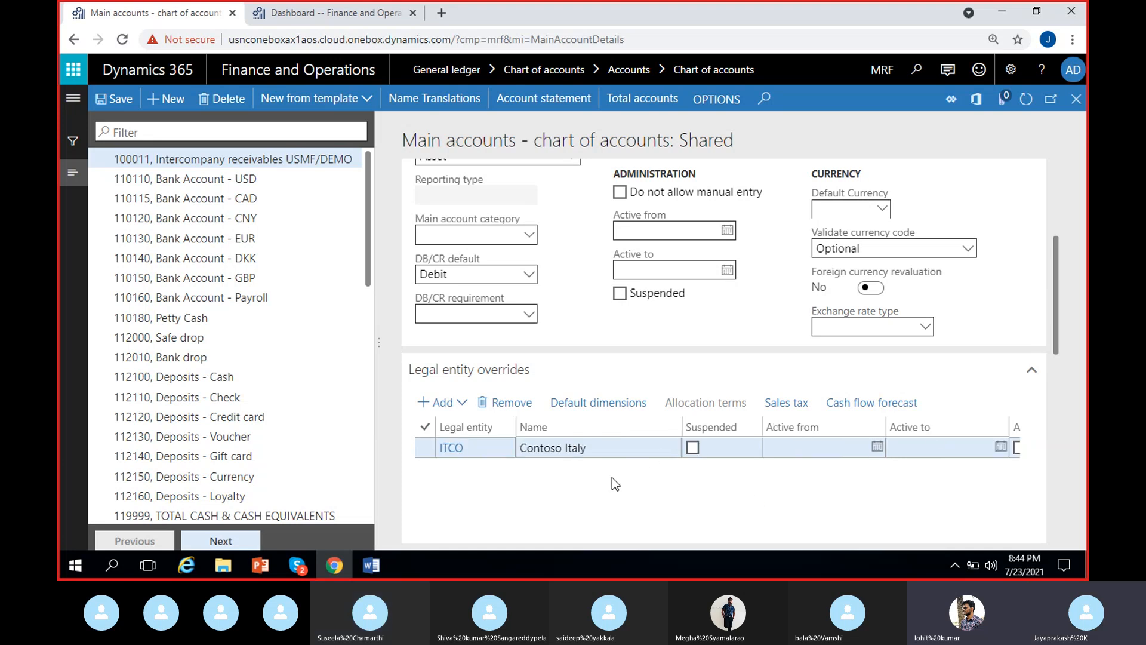
left_click_drag(1057, 256, 1057, 293)
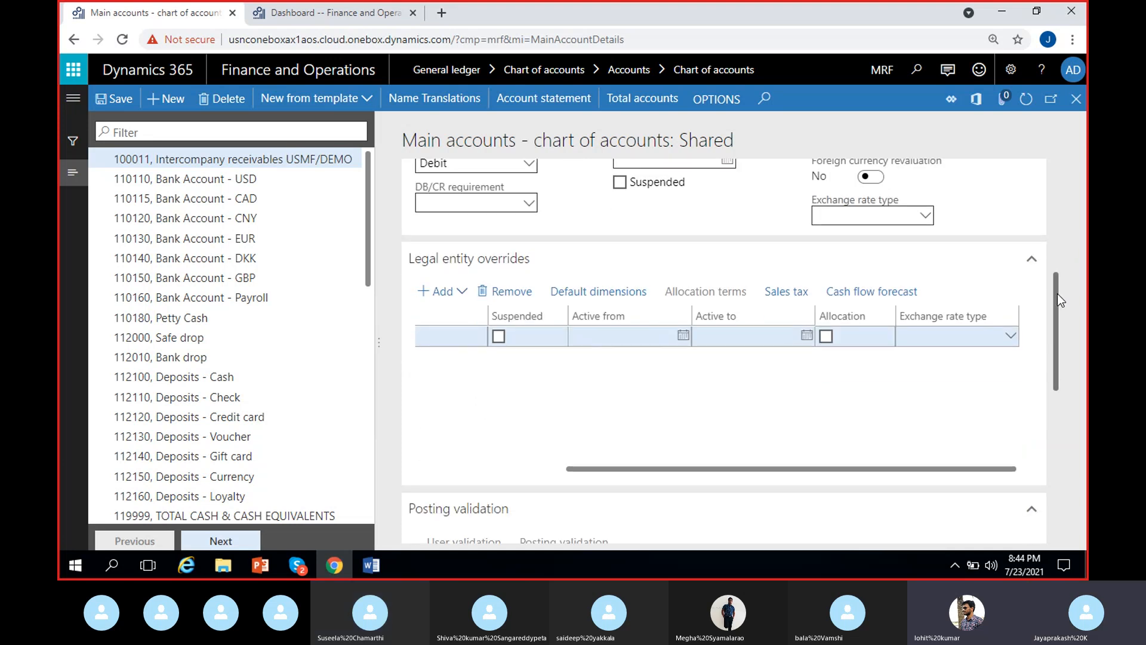
left_click_drag(735, 468, 600, 432)
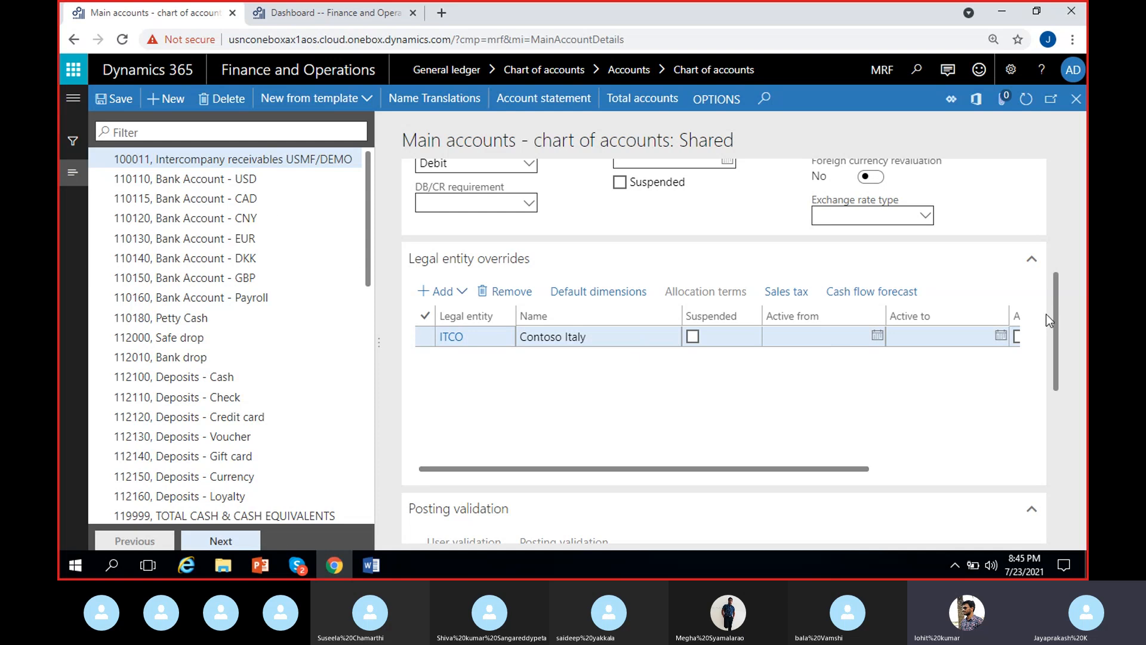
left_click(458, 291)
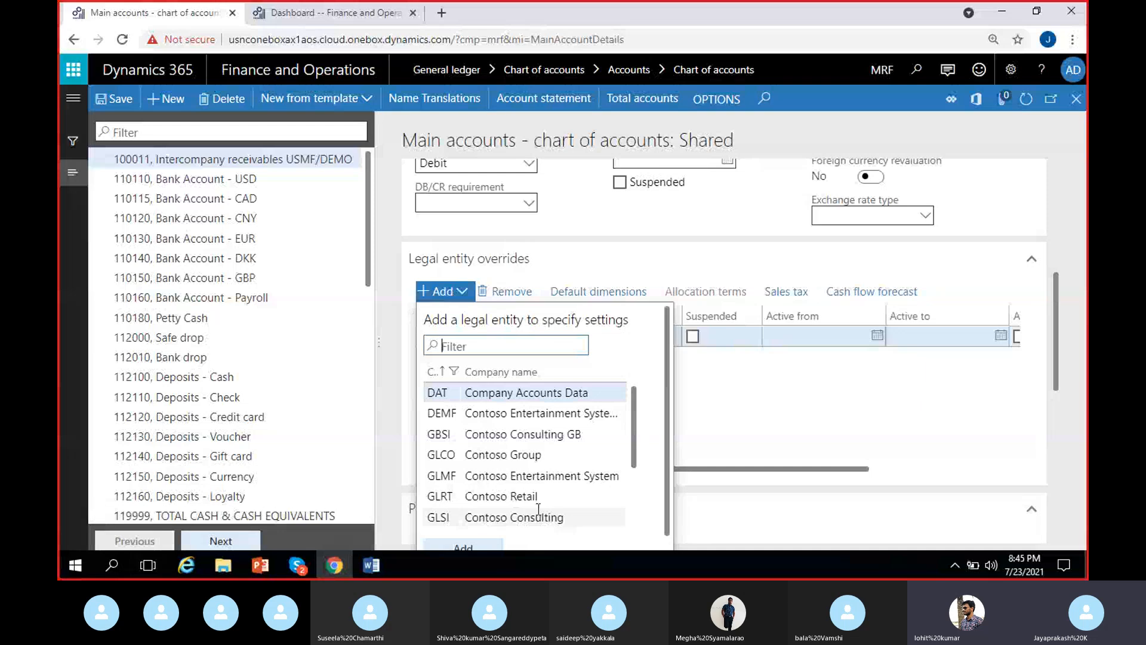
left_click(780, 419)
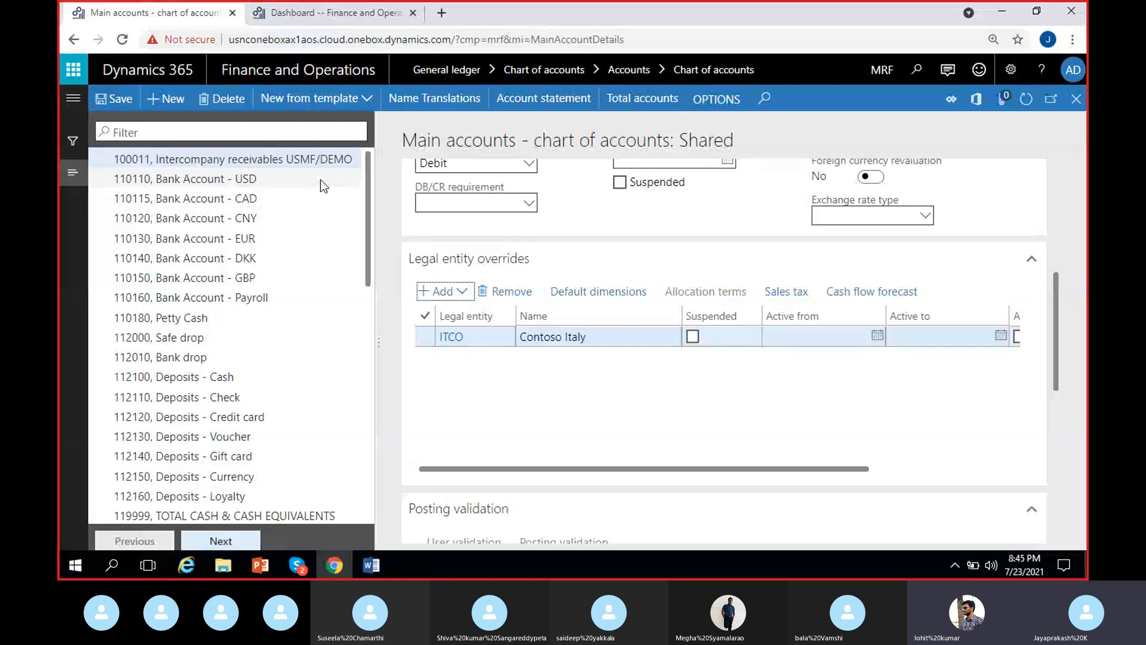
left_click(332, 165)
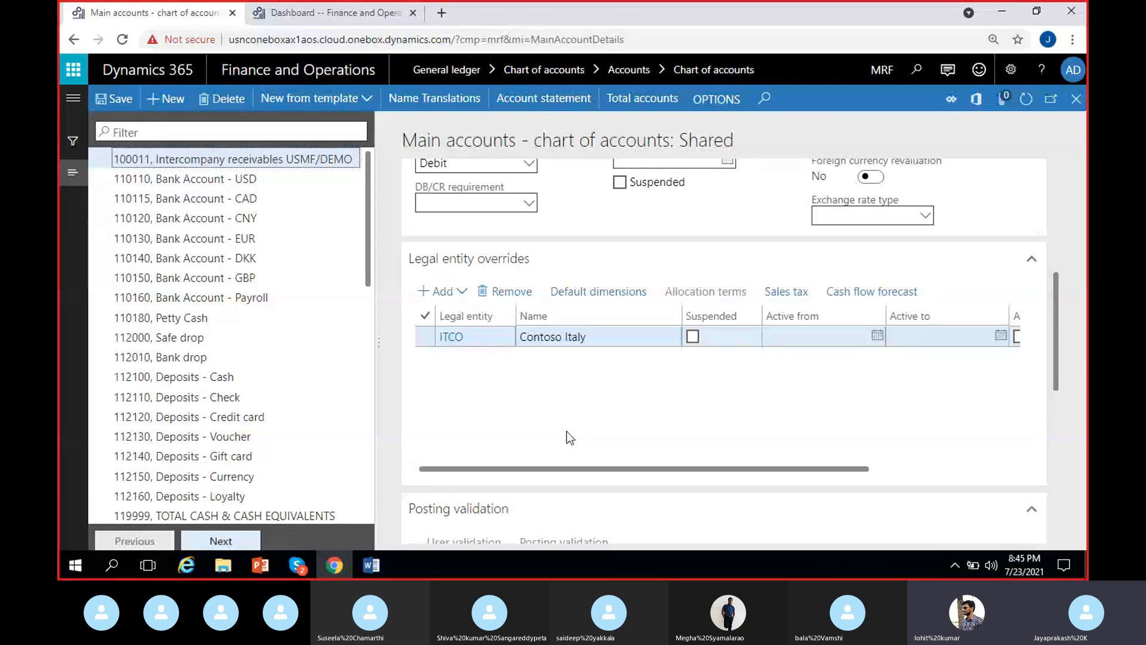
left_click(514, 468)
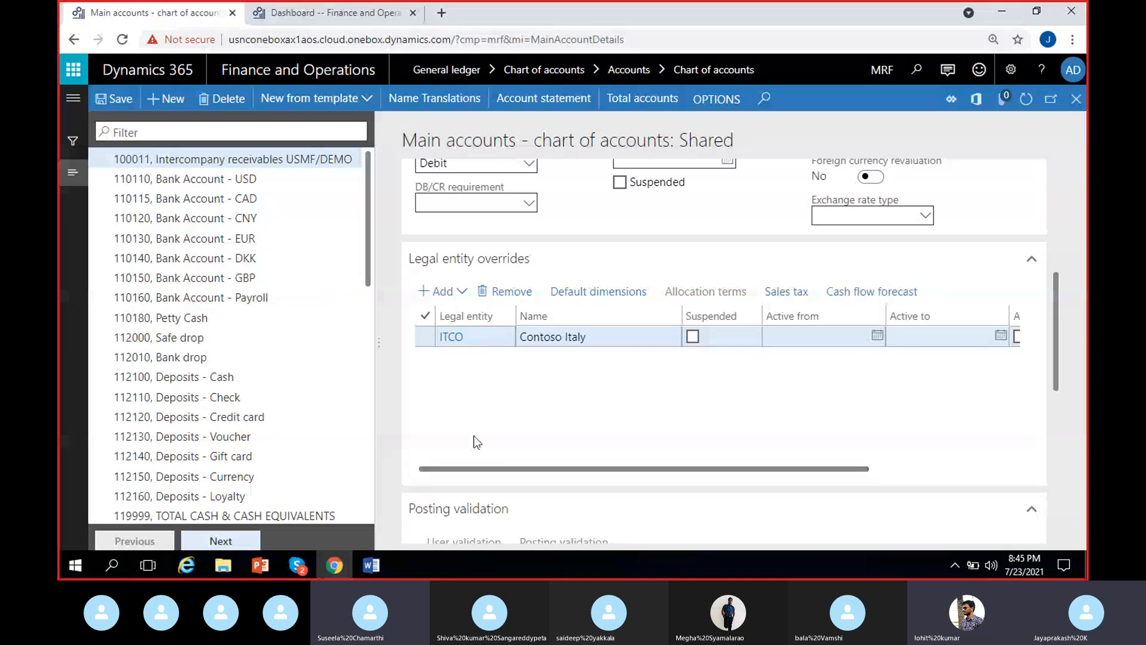
Step: Add GLCO, Contoso Group, to the legal entity overrides of main account 100011 and mark it as suspended
left_click(454, 294)
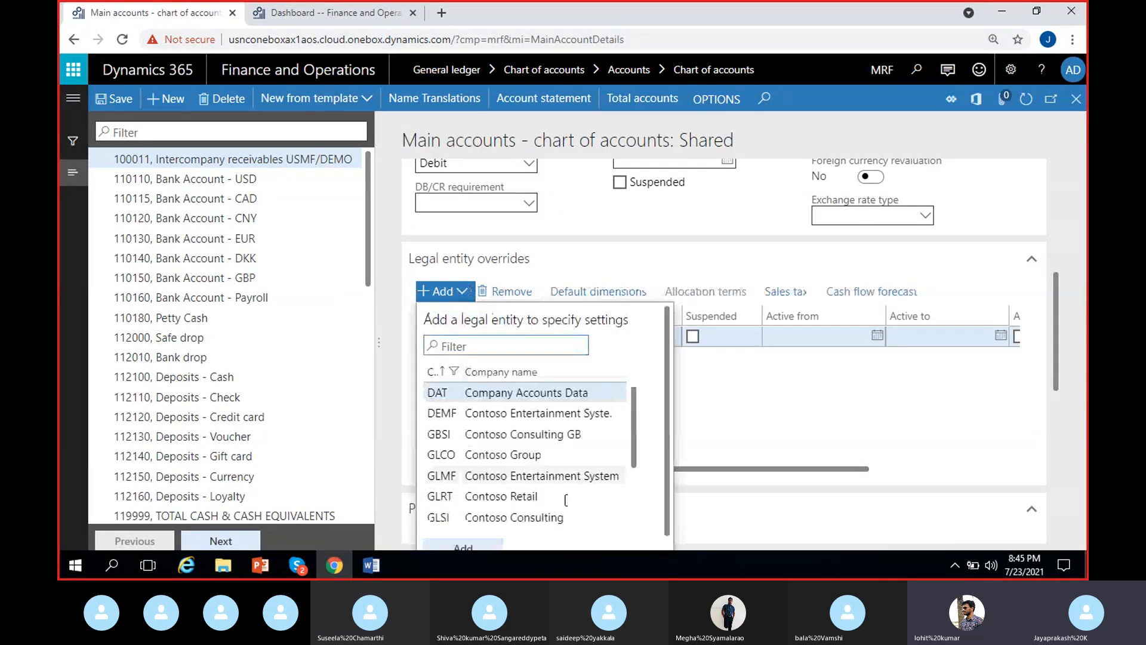
left_click(476, 454)
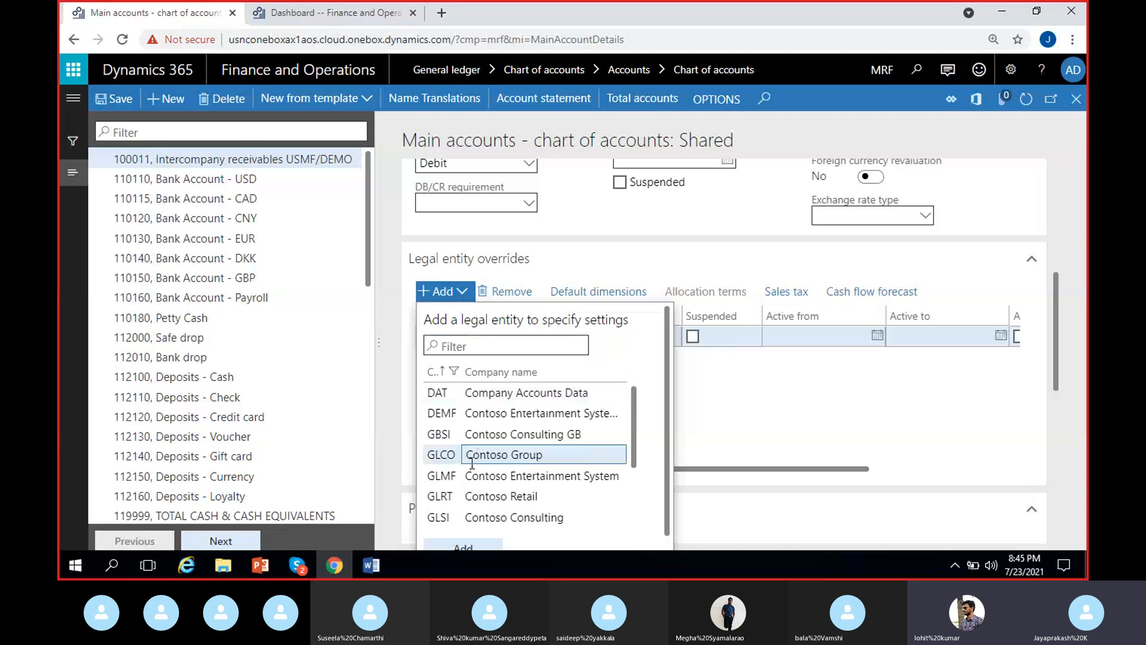
left_click(469, 547)
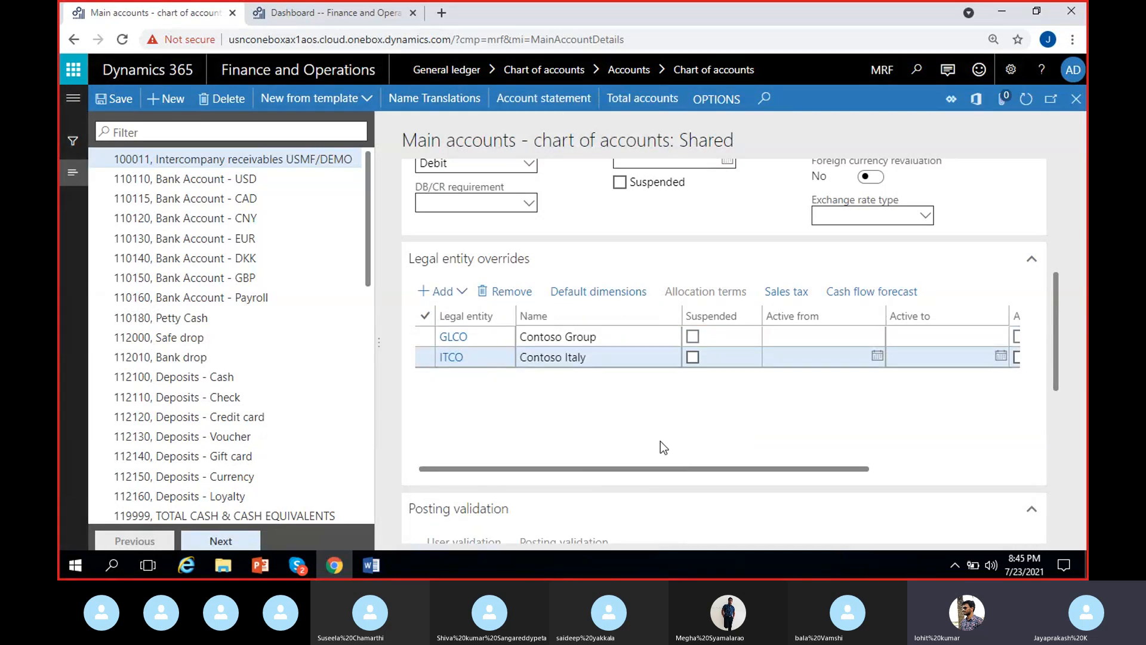
left_click(692, 336)
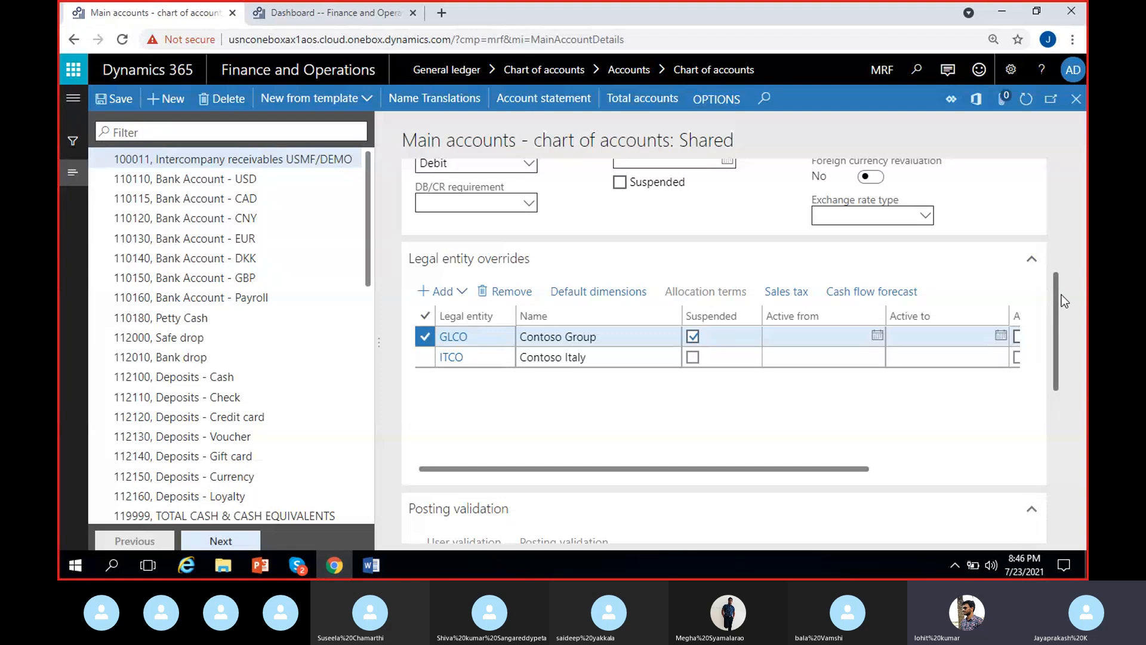
left_click_drag(1062, 306, 1059, 274)
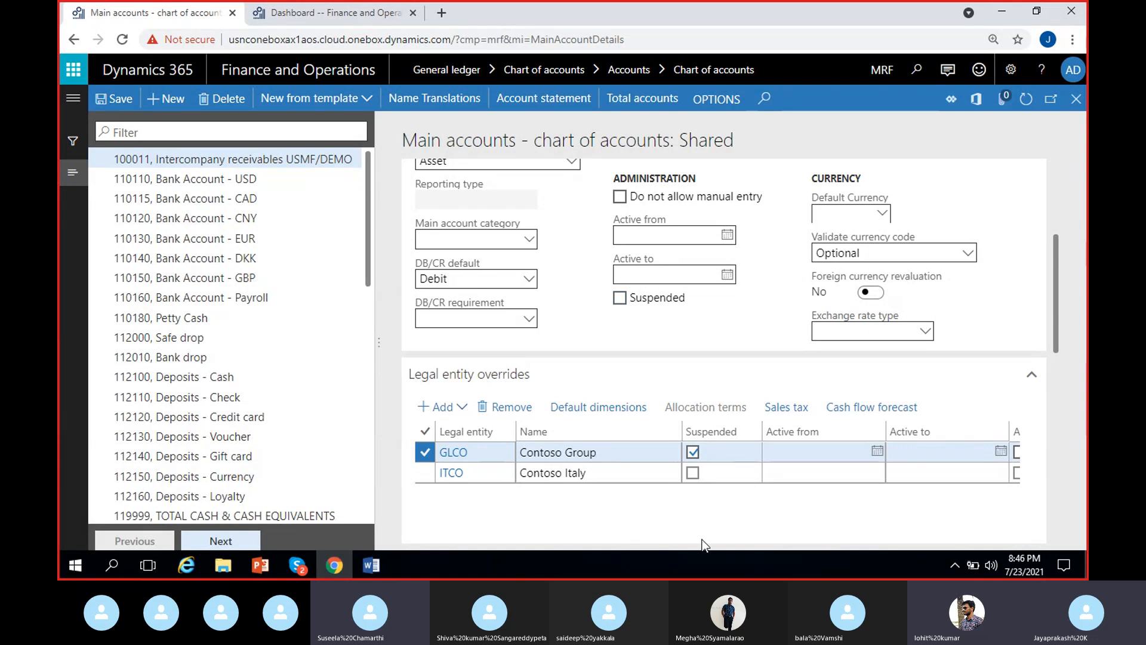
Step: Clear the suspended mark on the GLCO legal entity override and review its active dates, allocation and exchange rate type fields
left_click(693, 452)
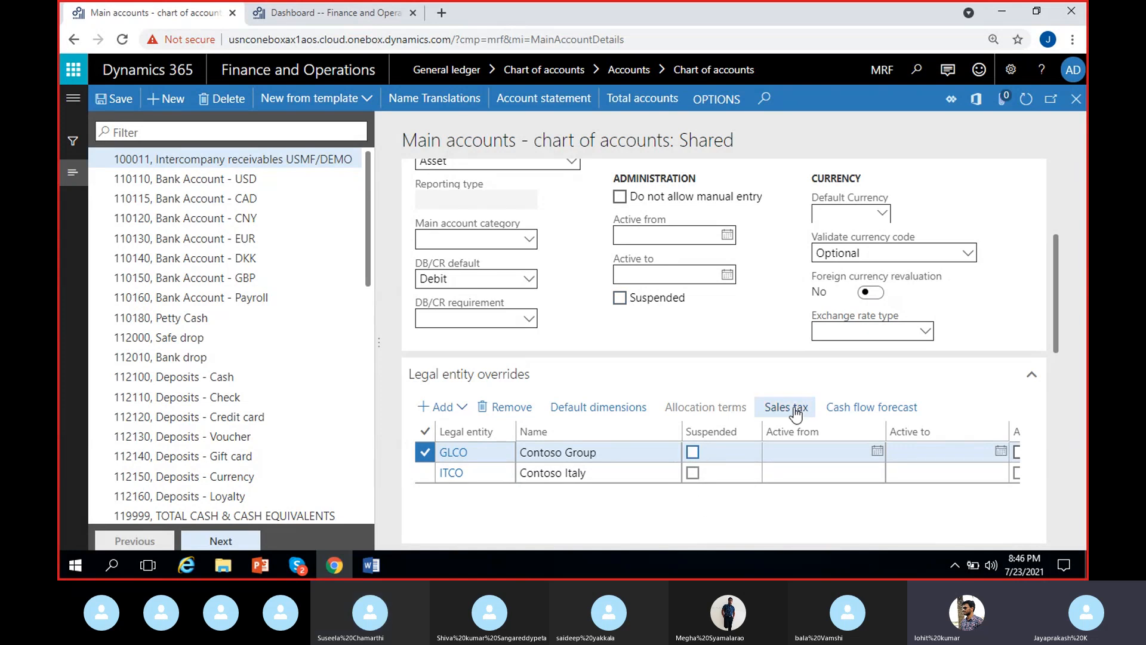
left_click(775, 449)
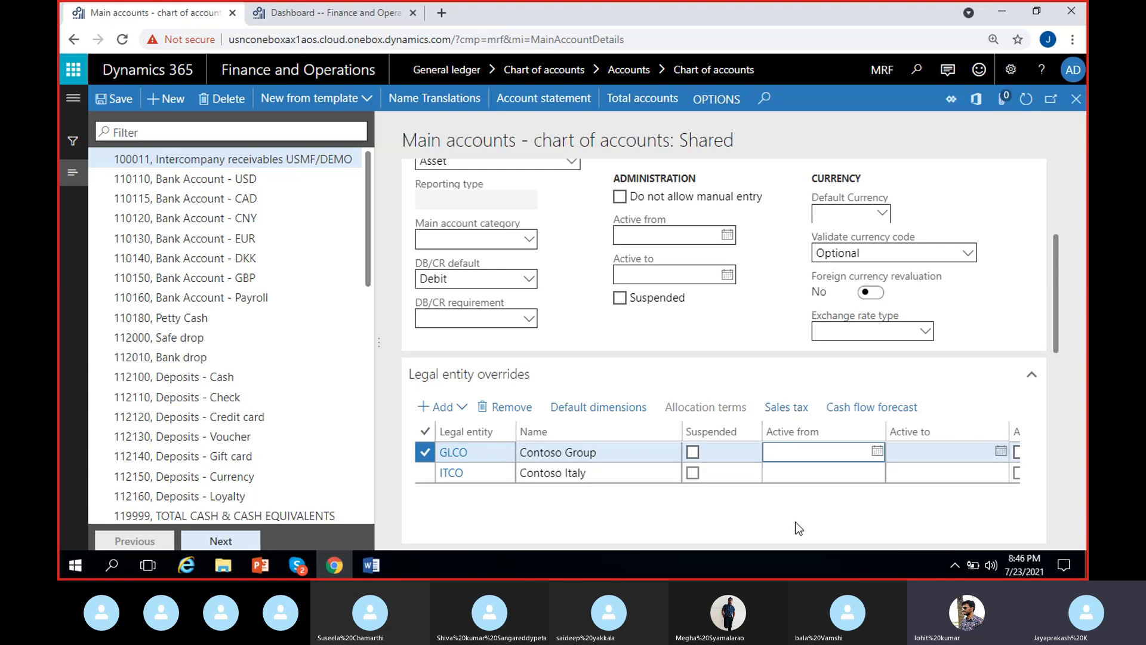
scroll(917, 456, "right", 3)
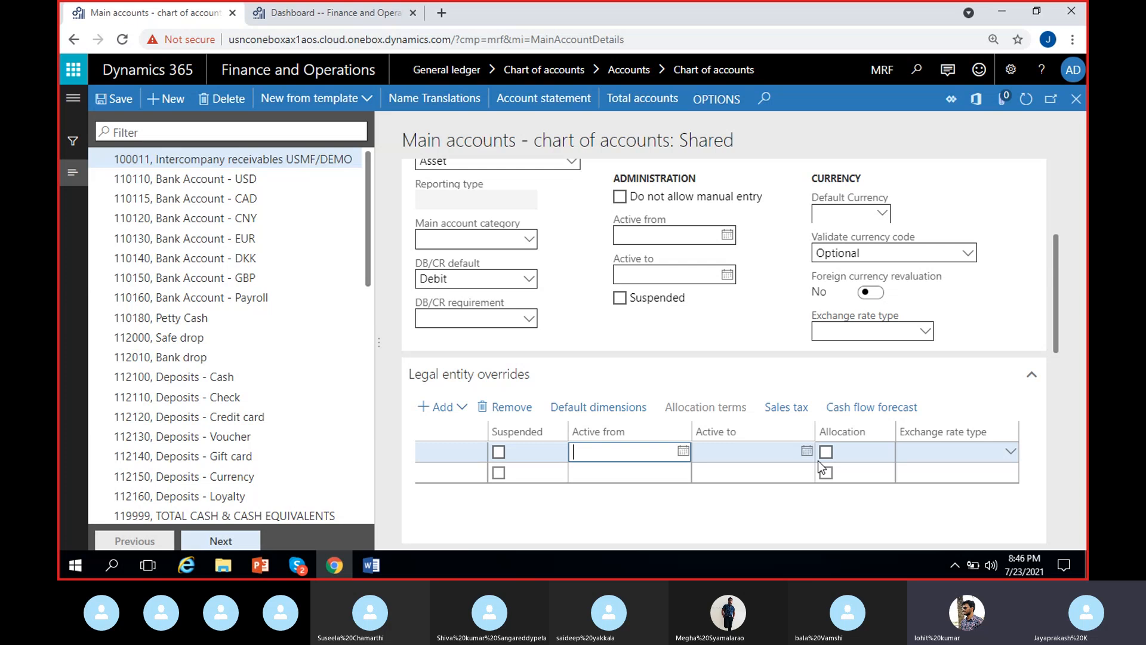
left_click(949, 452)
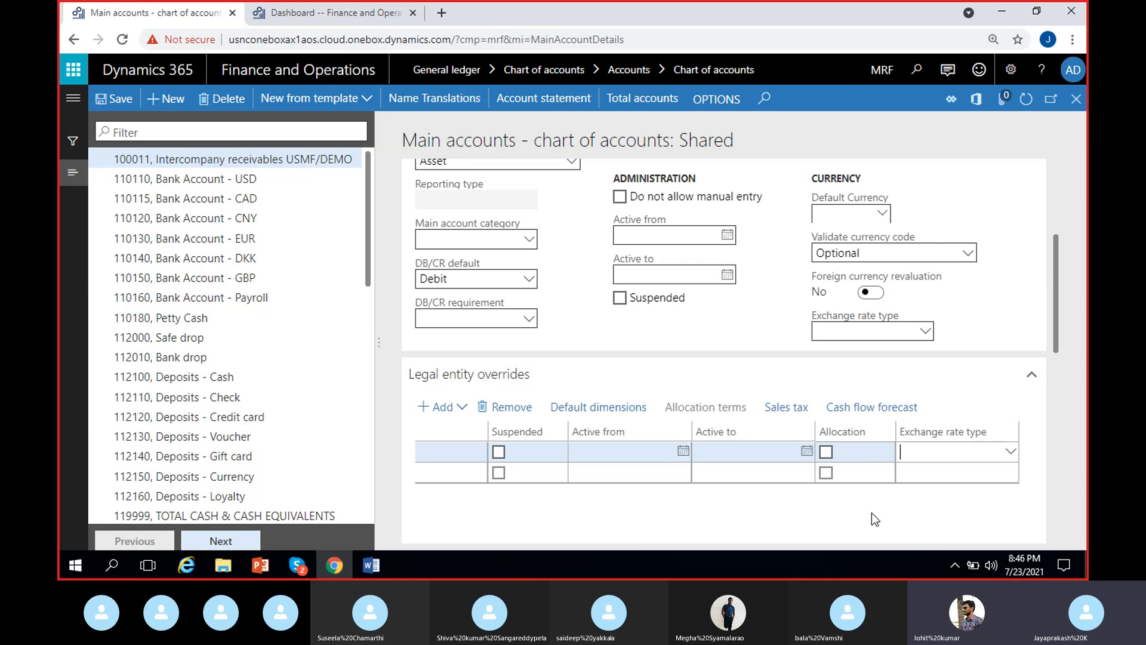
left_click(729, 453)
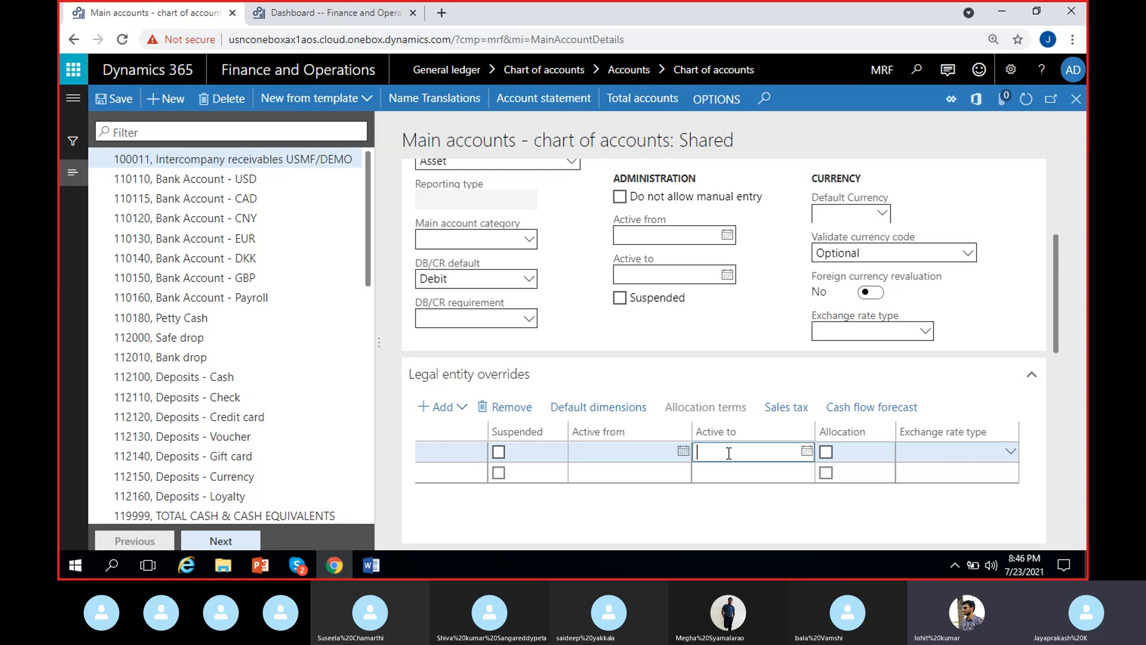
left_click(624, 453)
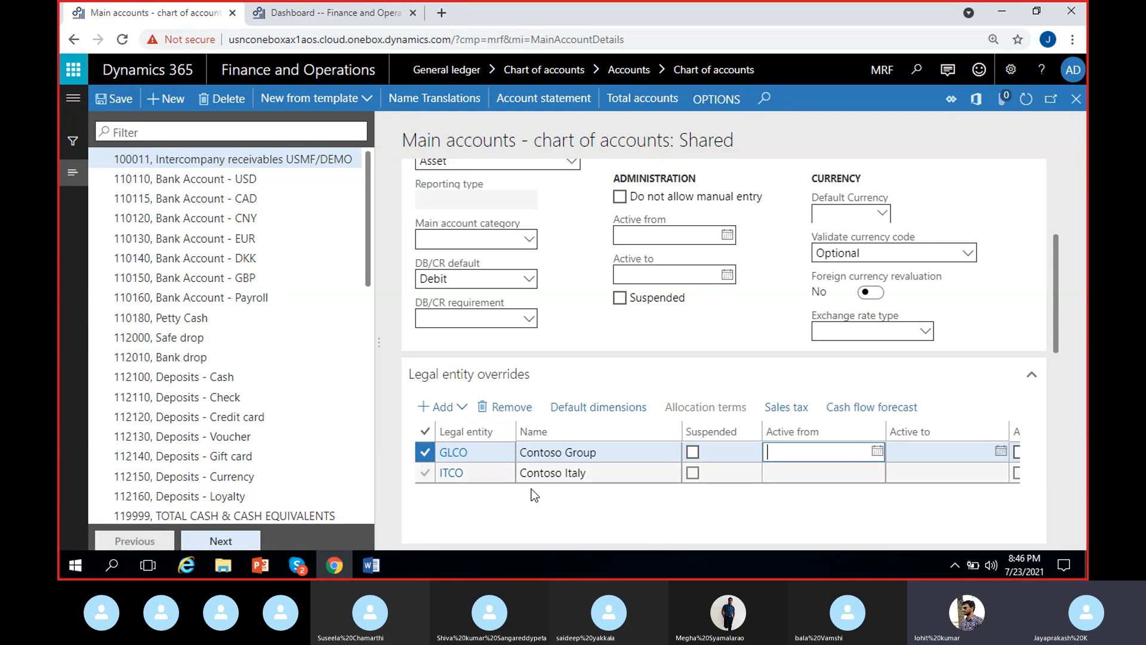
Step: Remove the GLCO, Contoso Group, legal entity override from main account 100011 and confirm the deletion
left_click(507, 407)
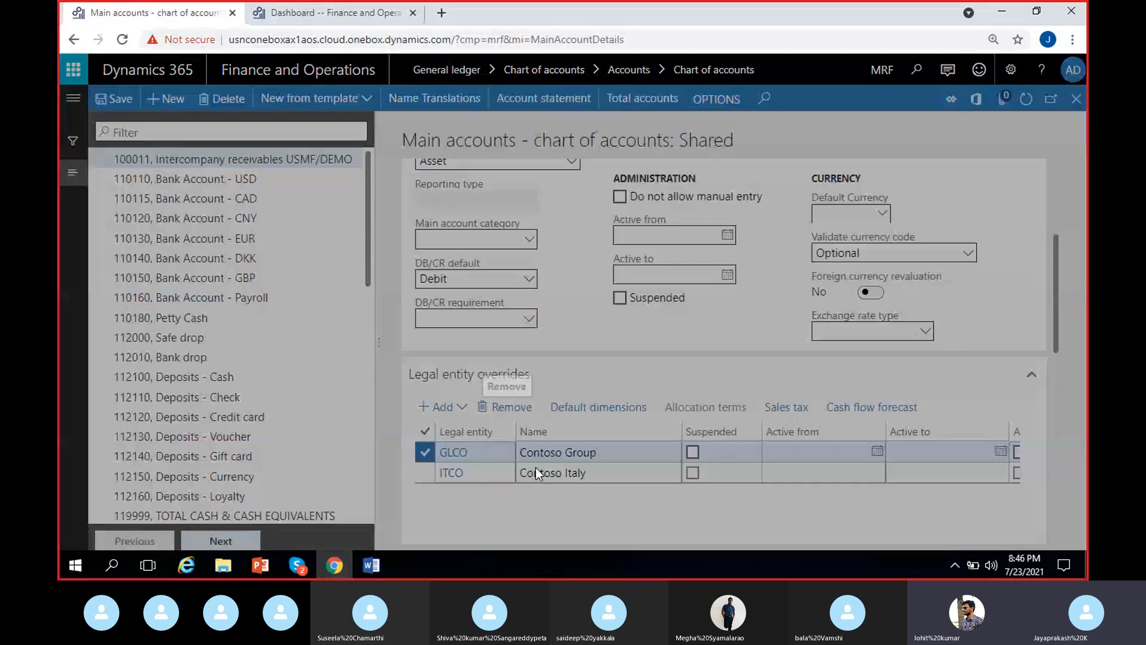
left_click(713, 345)
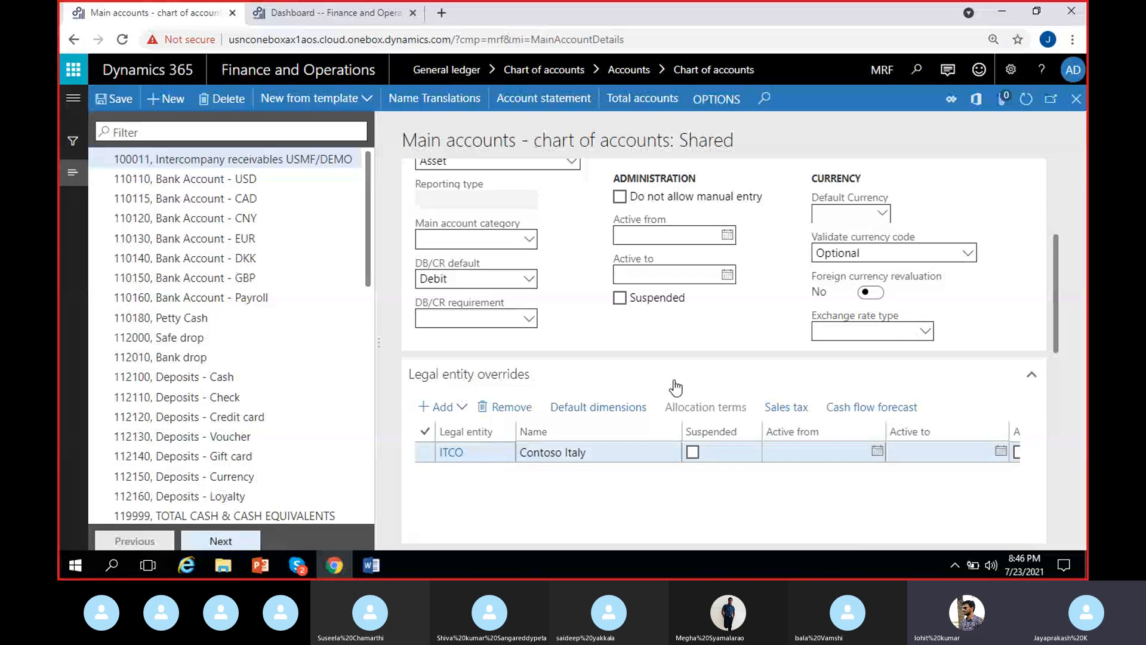
Step: Check which total accounts include main account 100011 and return to the account details
scroll(682, 436, "up", 3)
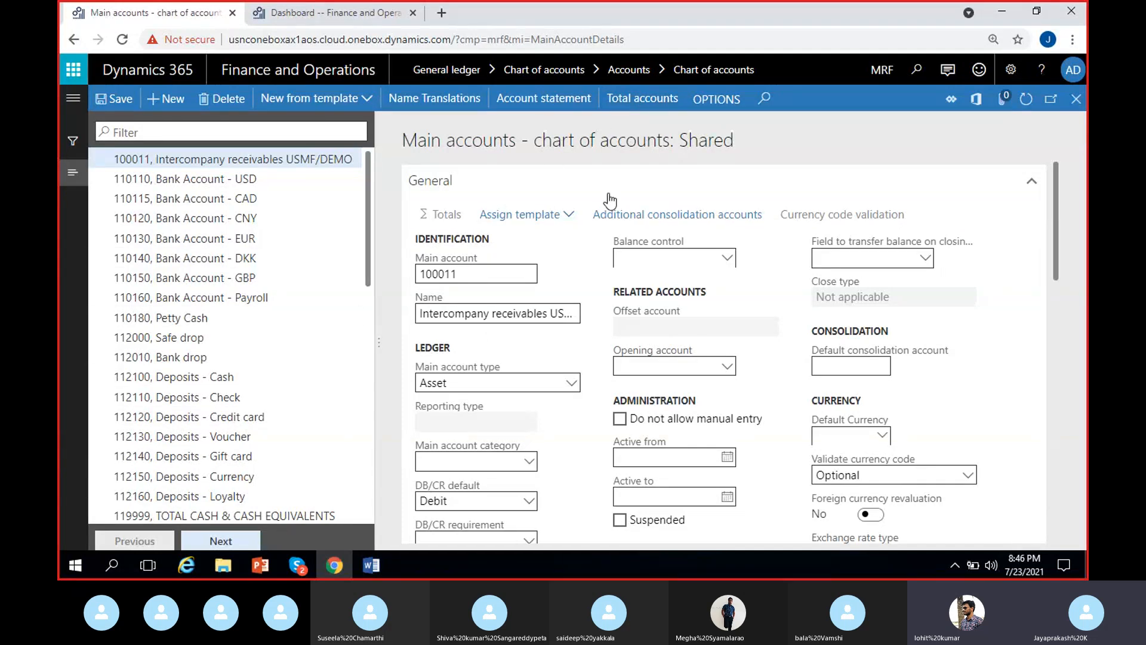
left_click(657, 105)
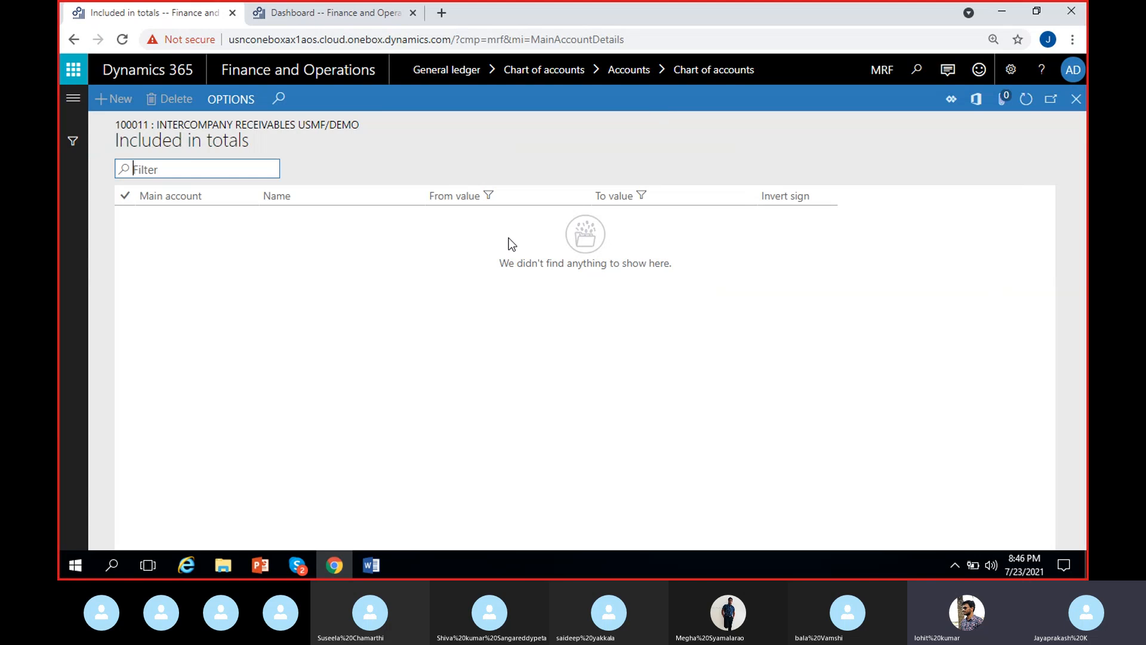
left_click(1078, 102)
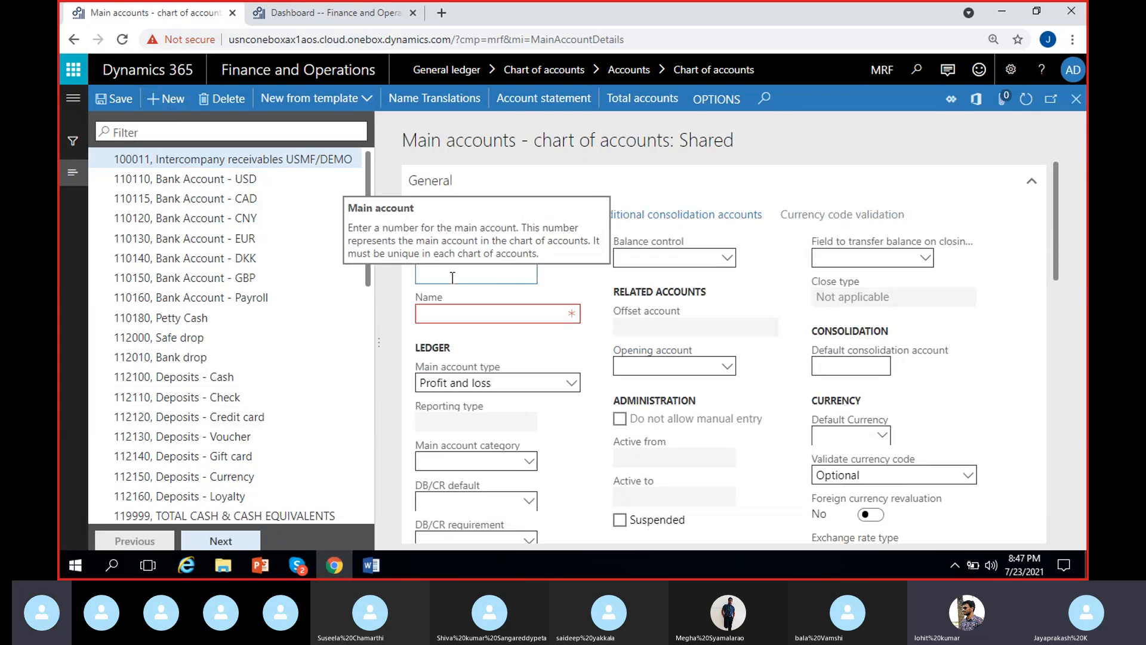
Step: Try to create main account 199999 named Test with main account type Total
type("199999")
left_click(518, 313)
type("Test")
scroll(518, 313, "down", 1)
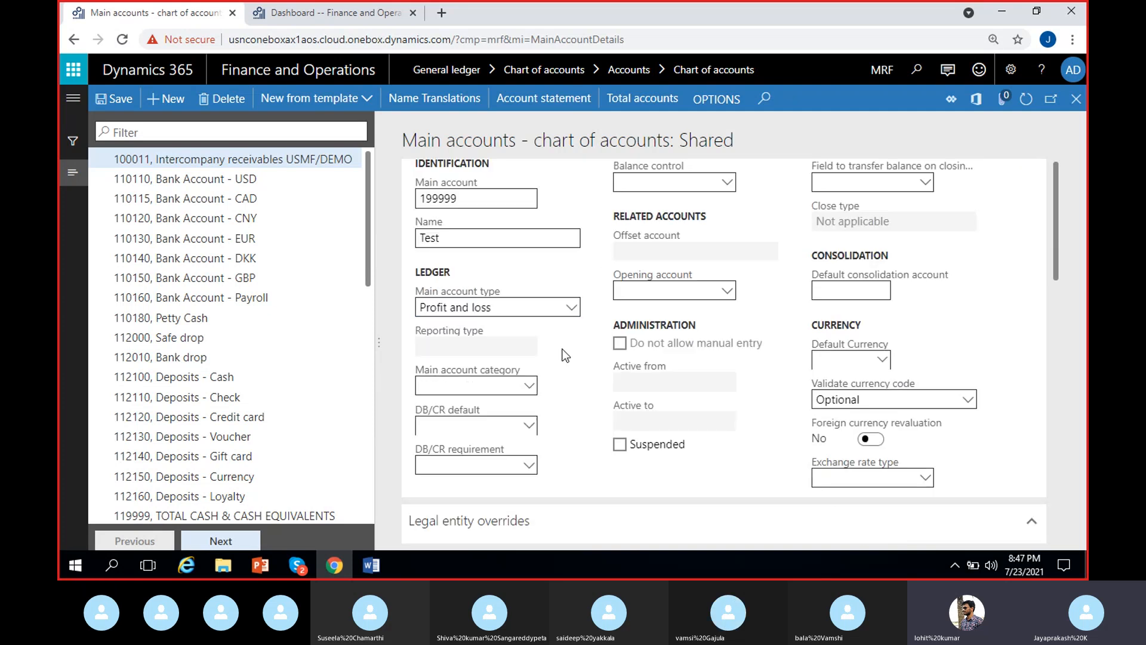
left_click(567, 307)
left_click(459, 475)
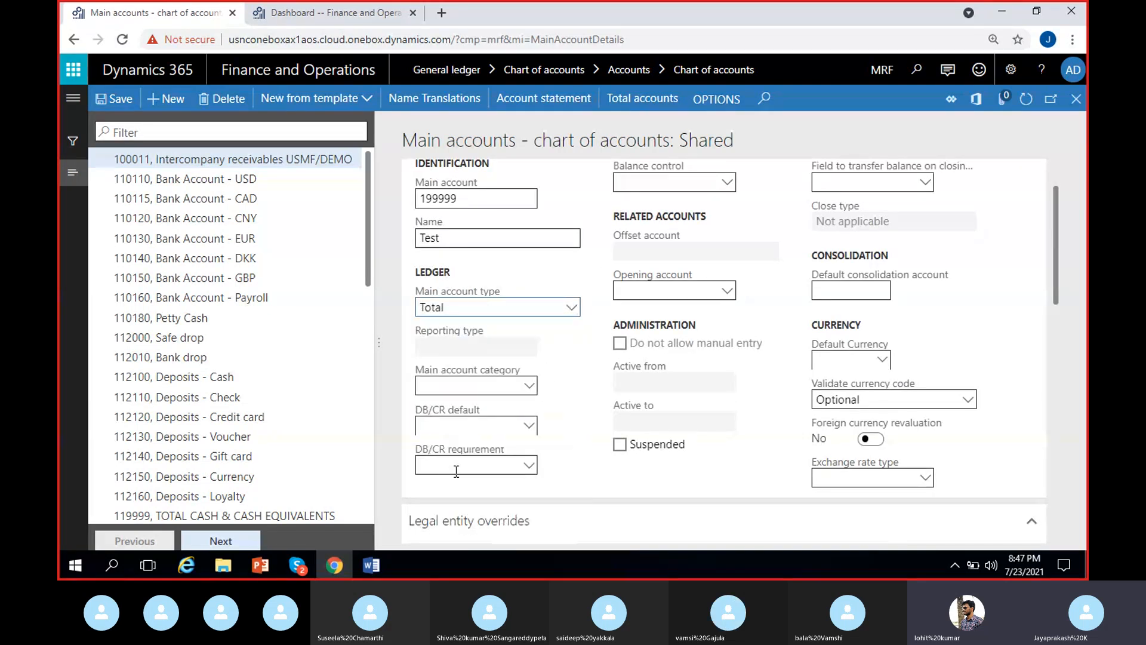
scroll(574, 402, "up", 1)
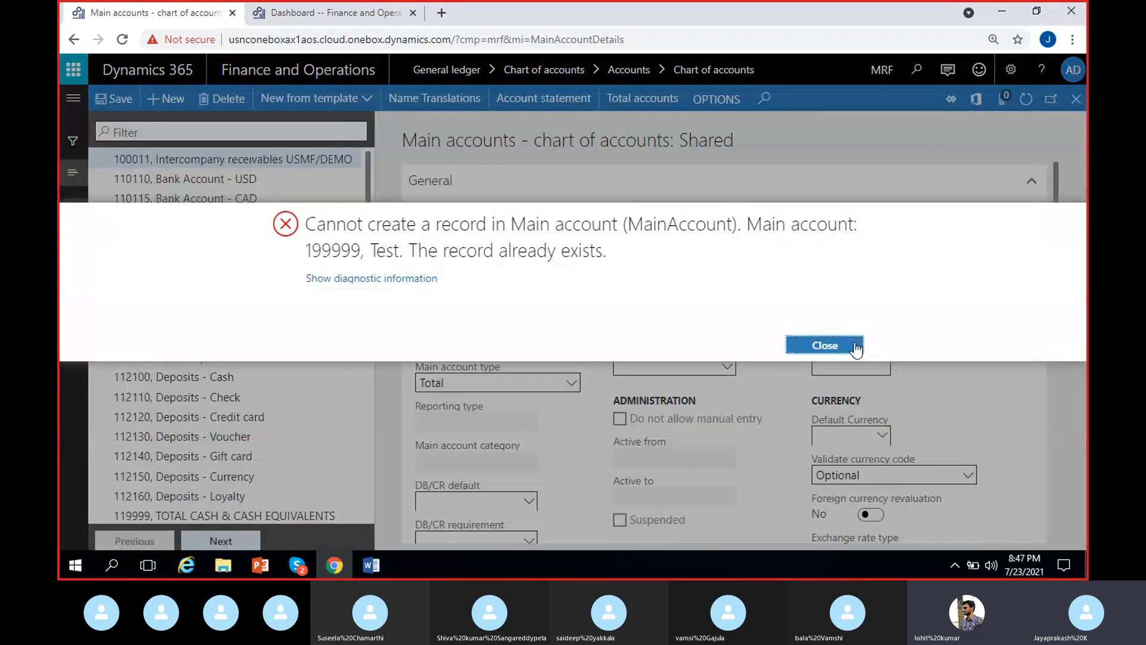
left_click(821, 344)
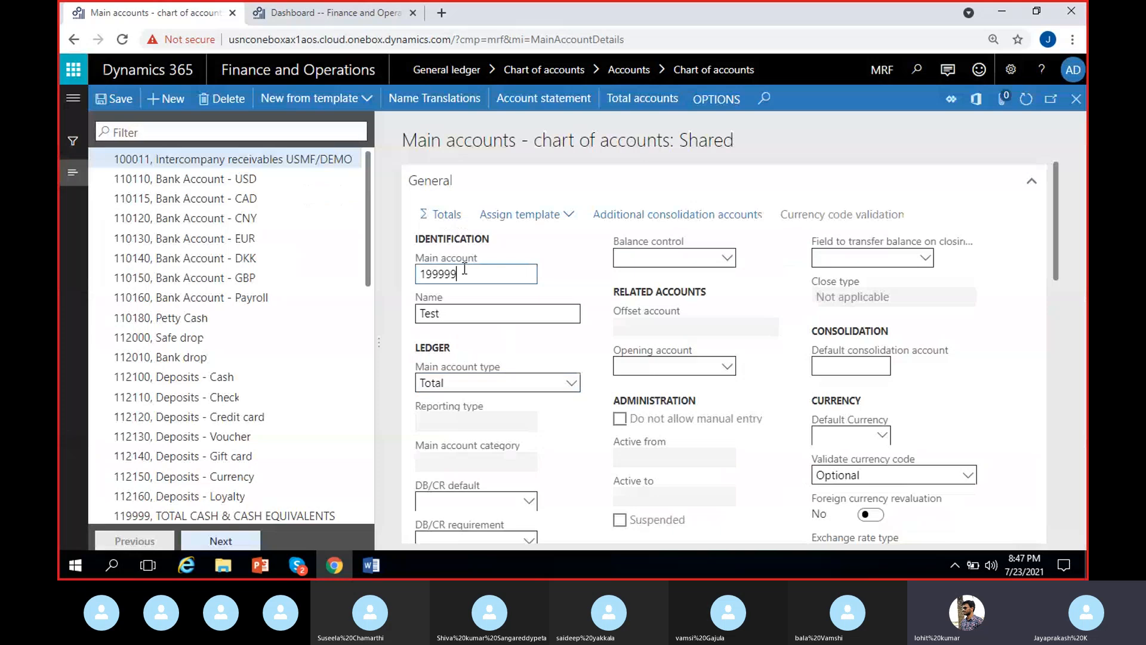
Step: Change the number of the new Test account to 199998 and save it
key("BackSpace")
type("8")
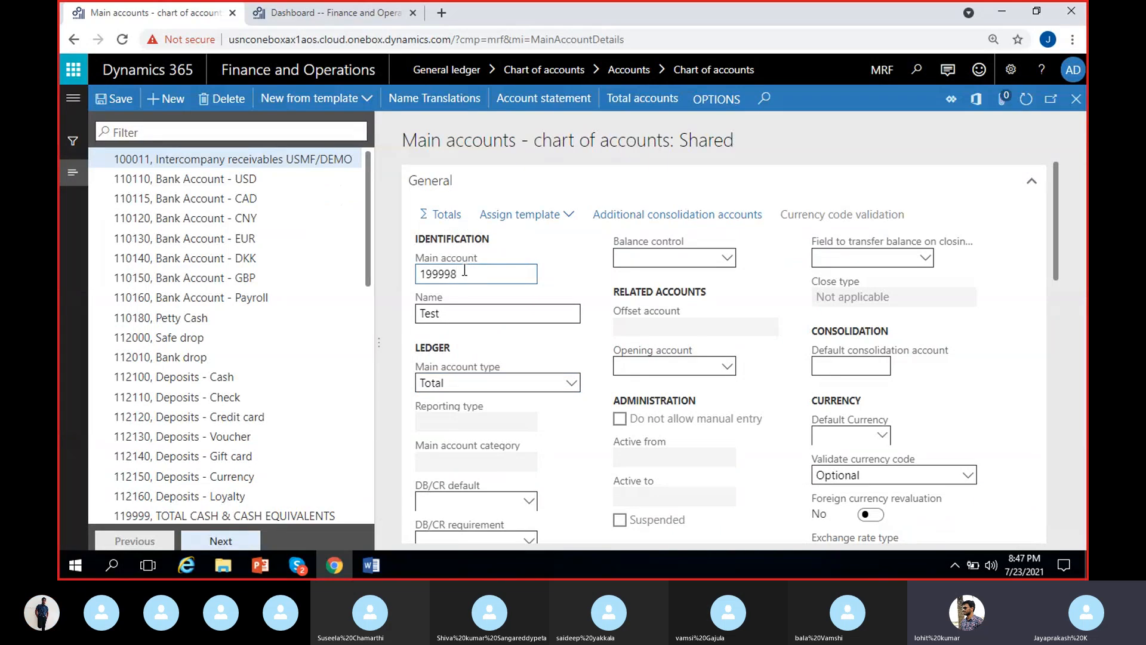
left_click(117, 99)
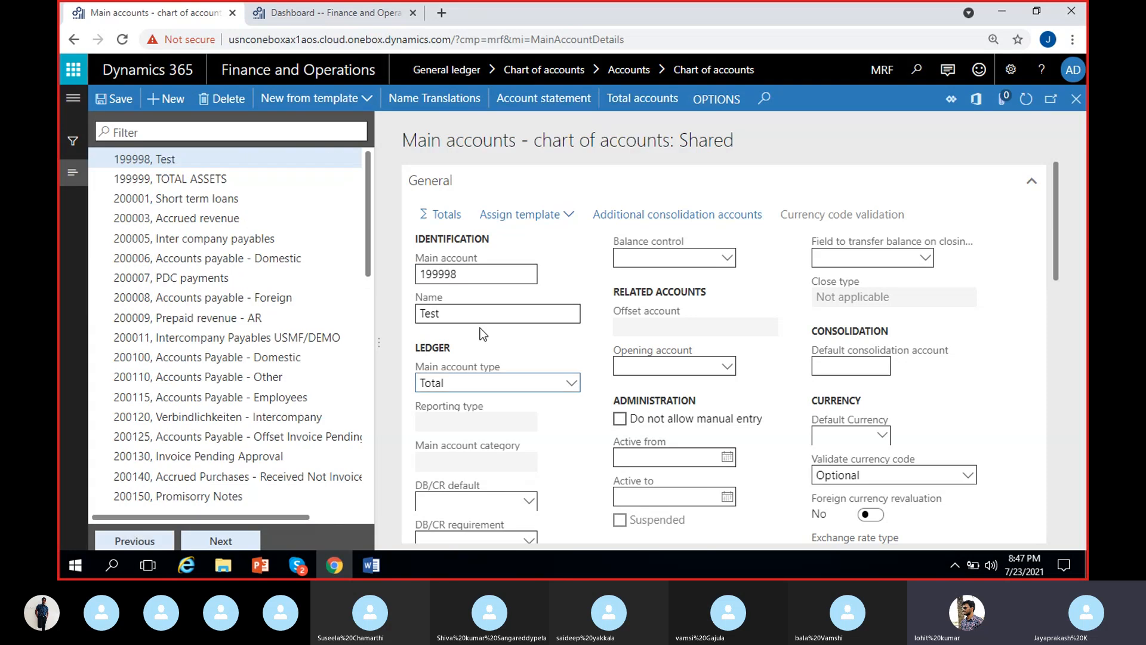
left_click(116, 99)
Step: Check which totals include the Test account 199998 and compare its settings with main account 199999, TOTAL ASSETS
left_click(621, 98)
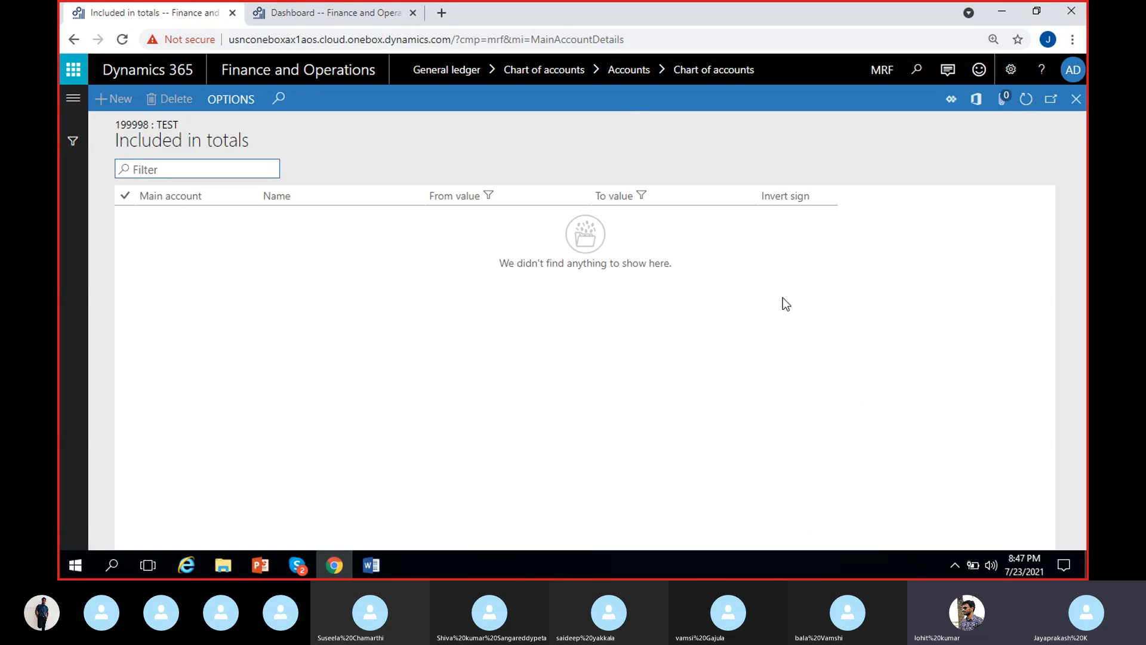
left_click(1076, 100)
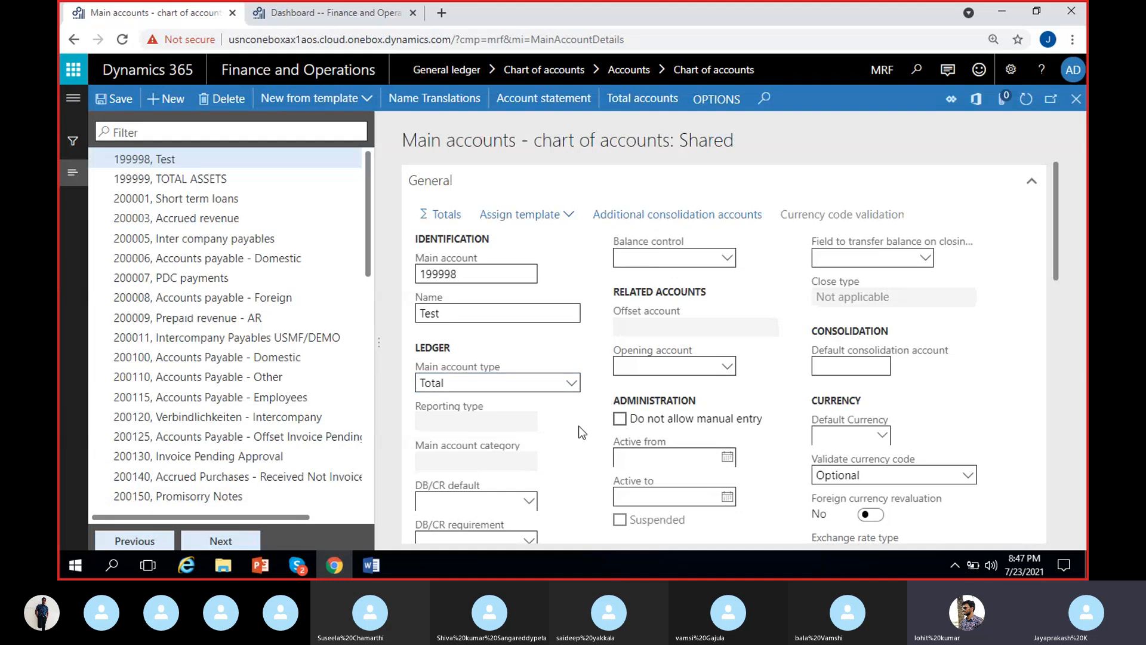
left_click(284, 179)
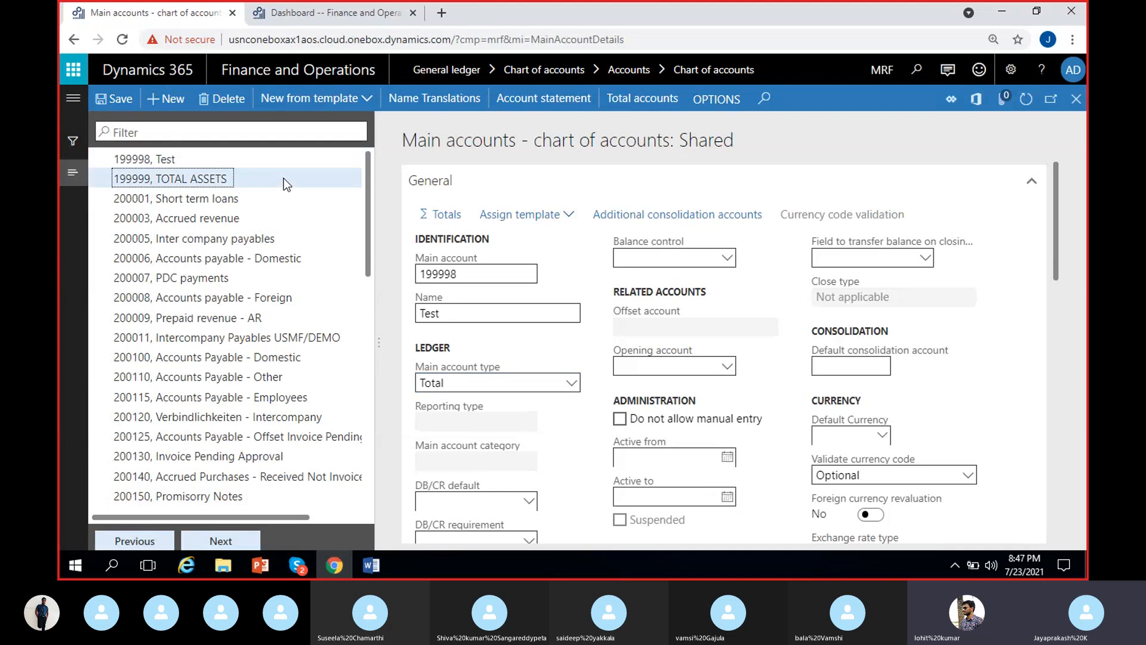
mouse_move(502, 426)
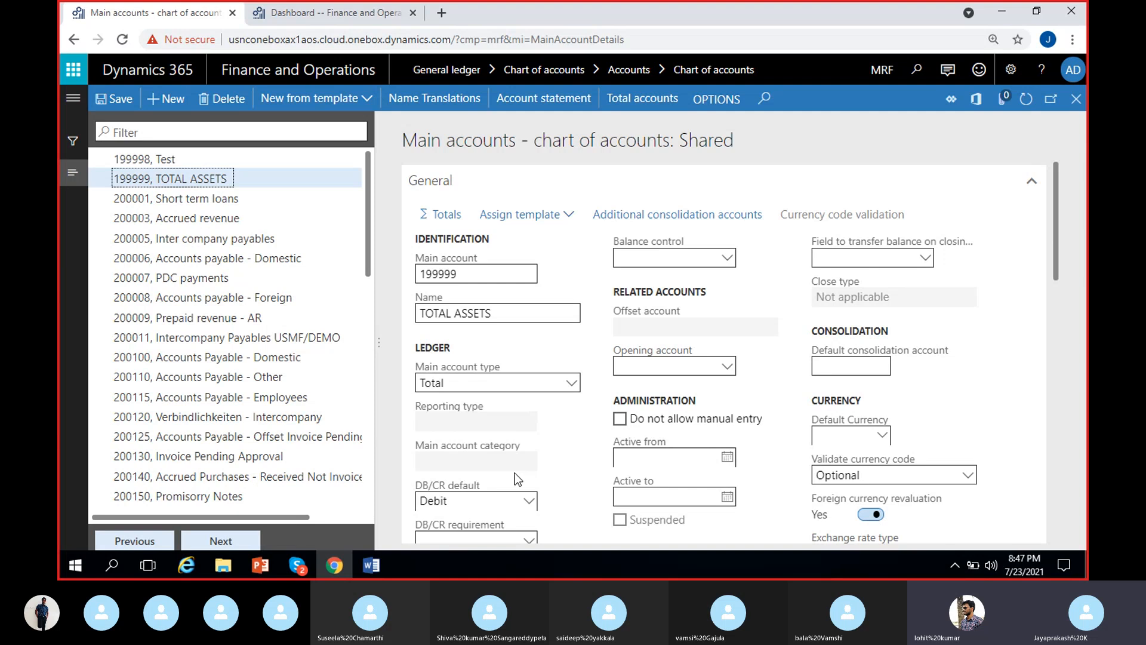
left_click(240, 198)
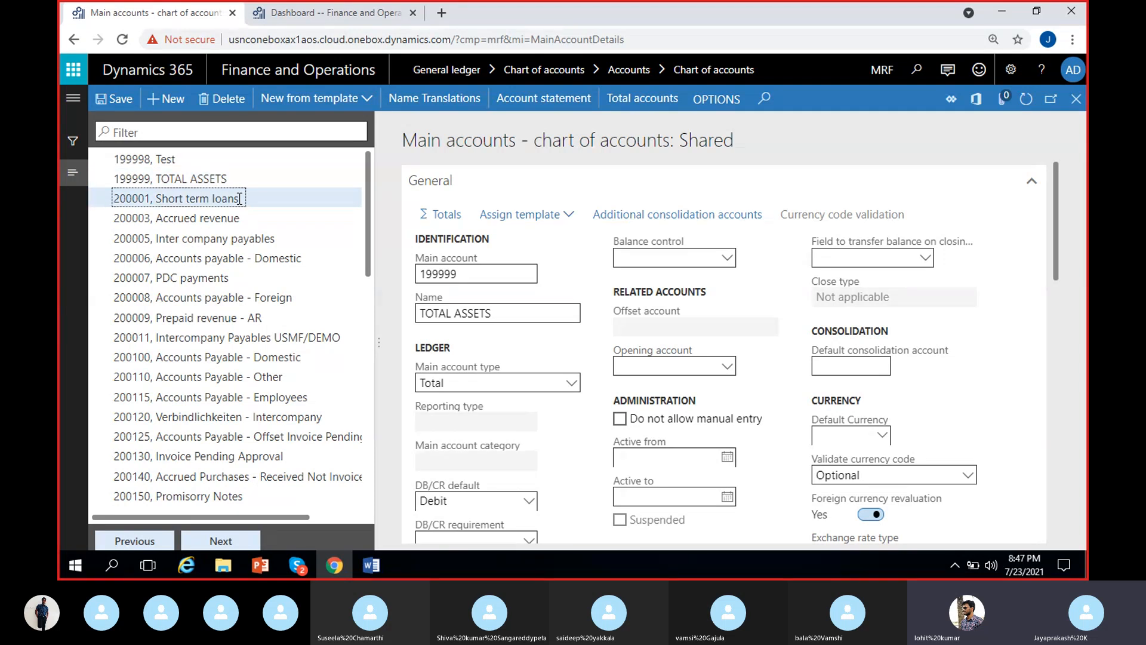
left_click(209, 177)
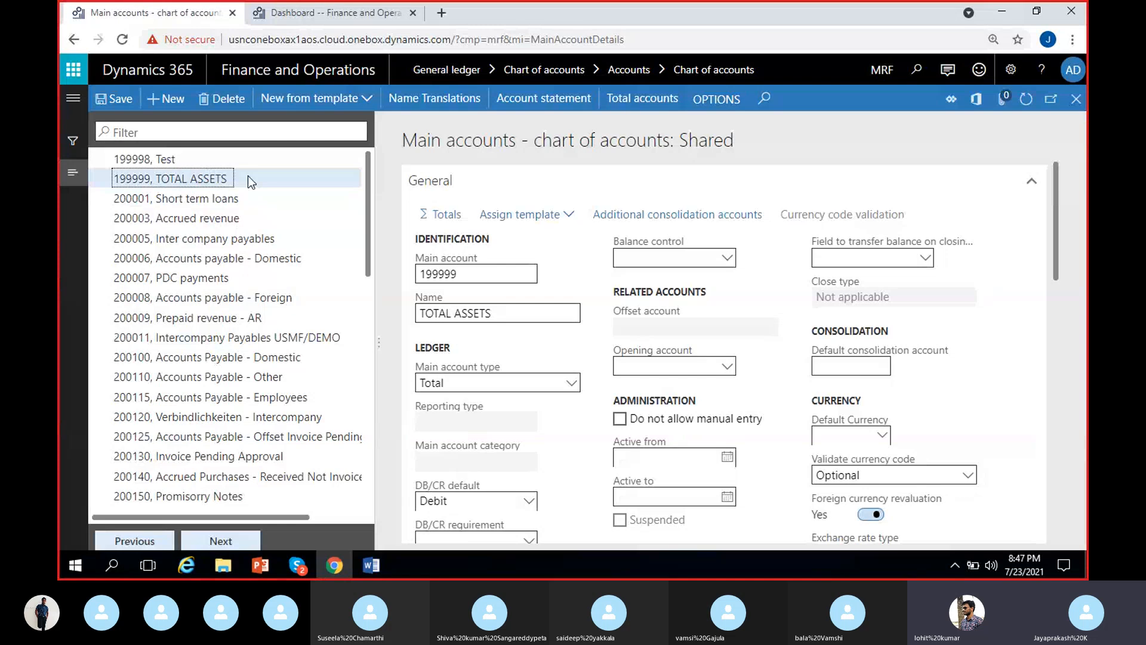
left_click(203, 157)
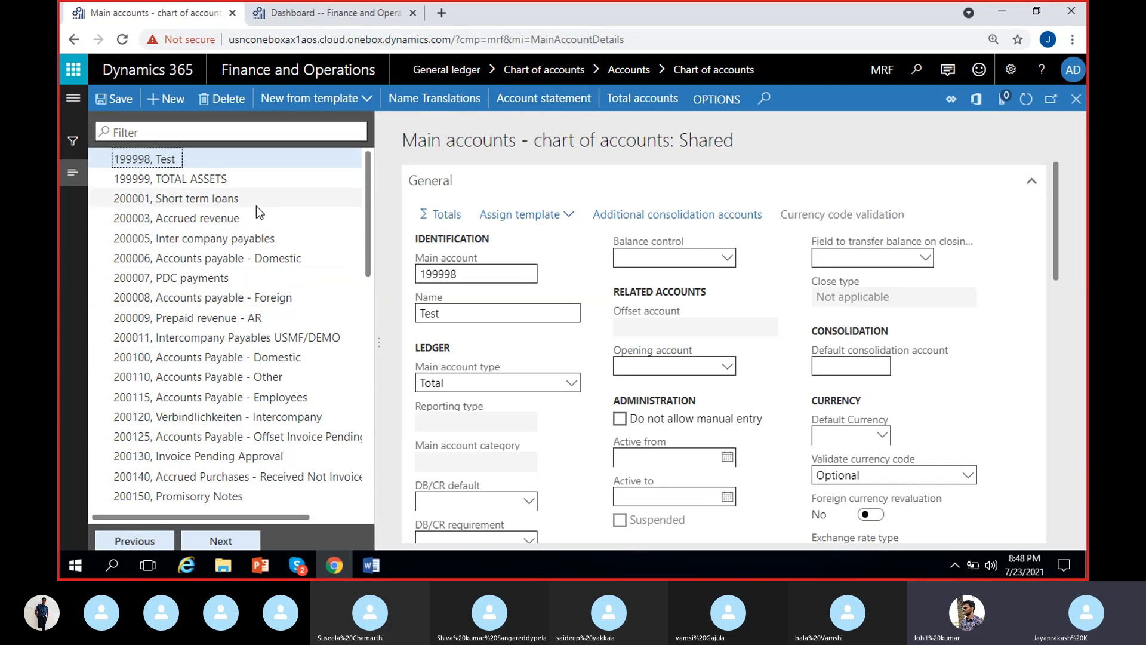
Step: Examine the account statement parameters for main account 200003, Accrued revenue, and cancel without running the report
left_click(209, 216)
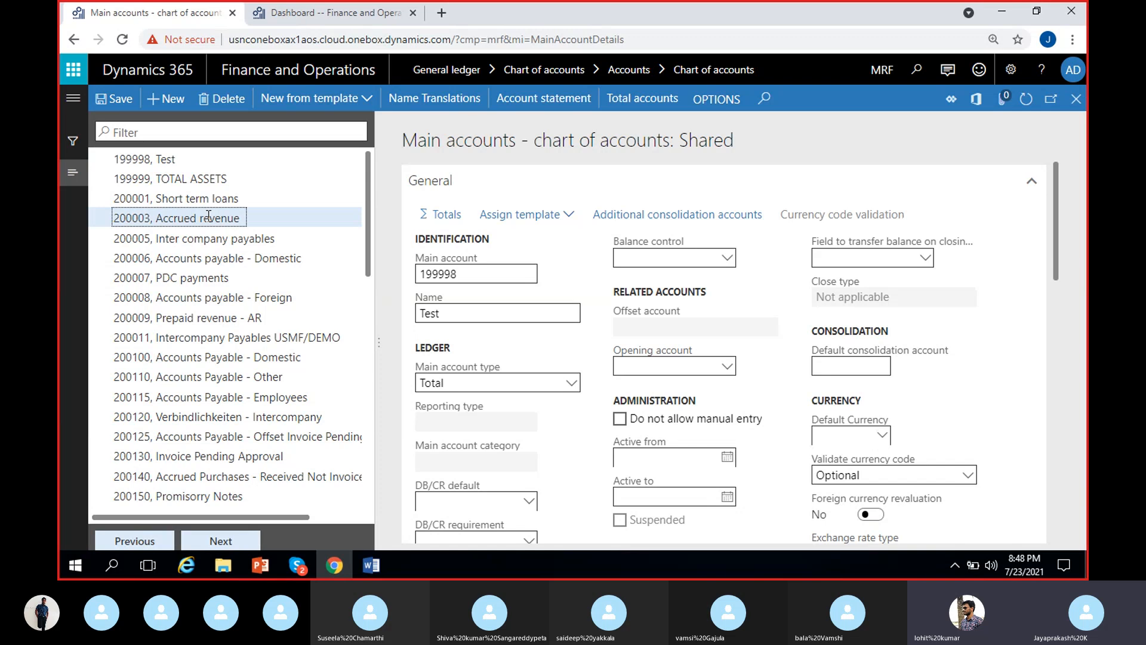
left_click(542, 104)
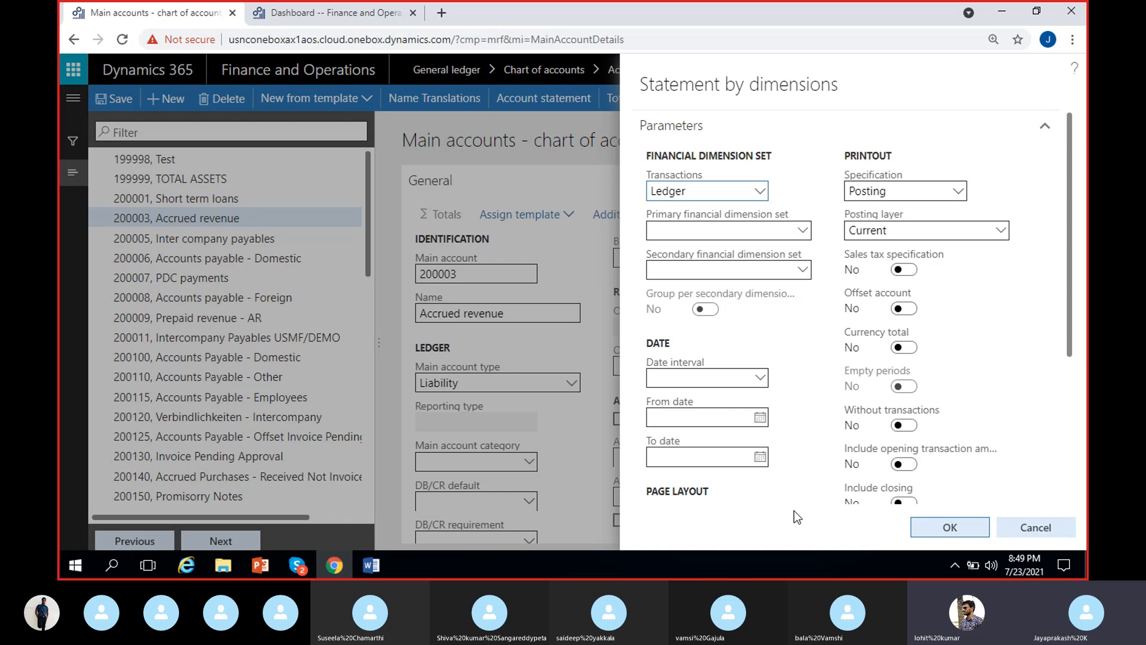
scroll(794, 511, "down", 4)
scroll(800, 494, "up", 4)
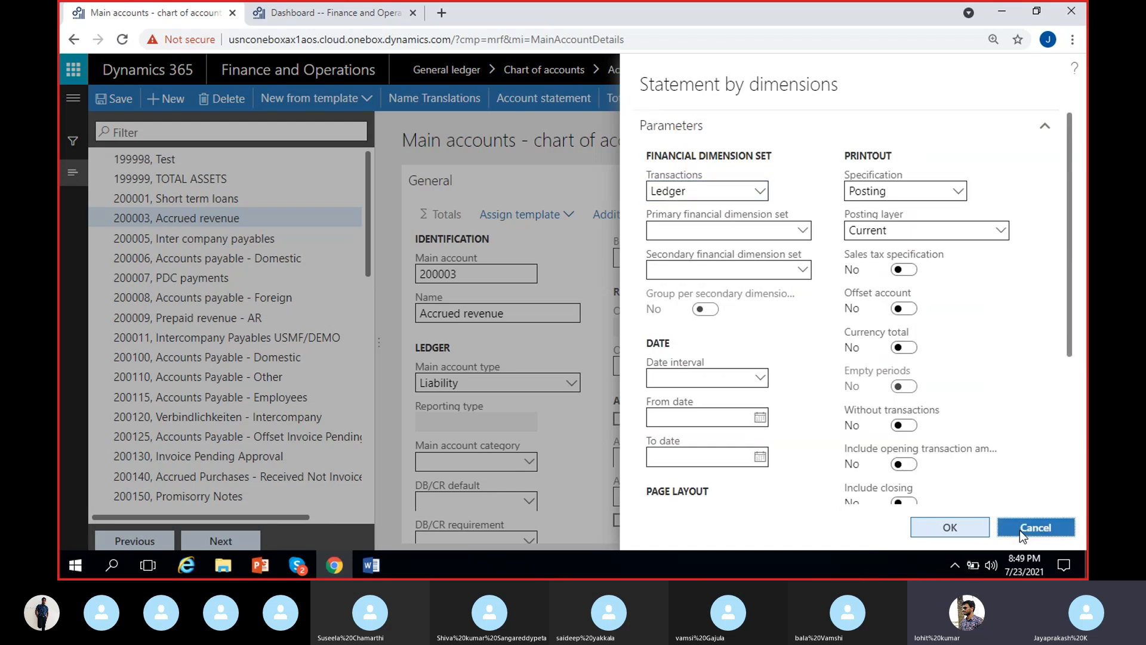
left_click(1020, 530)
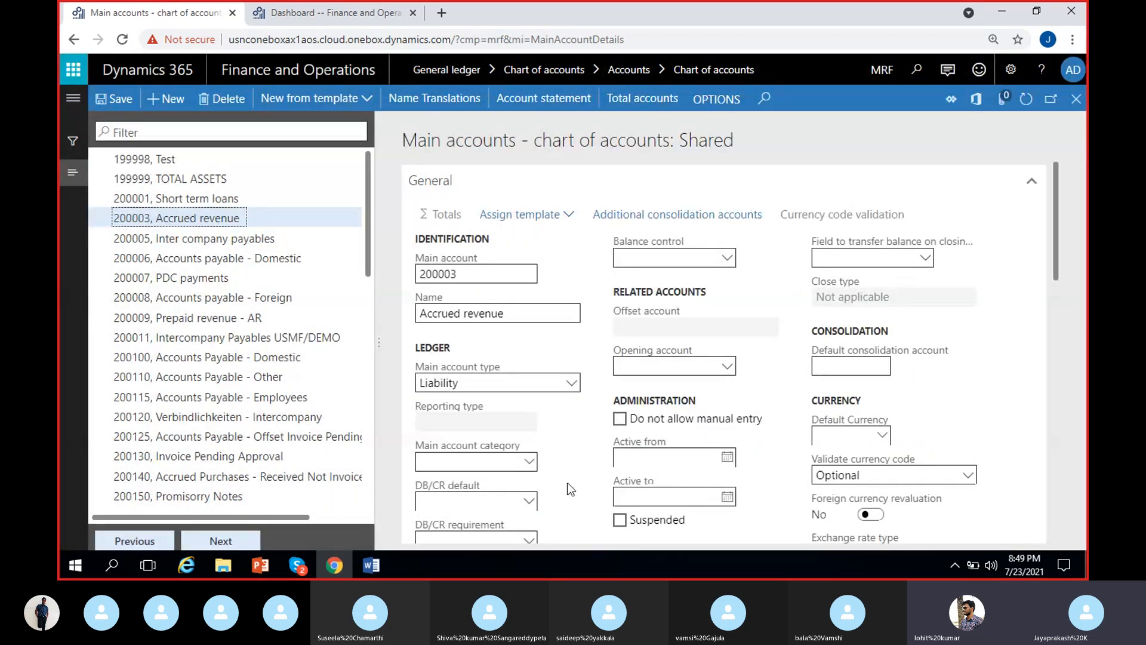
Step: Review the general, administration, currency and legal entity override settings of main account 200003, Accrued revenue
scroll(666, 391, "down", 5)
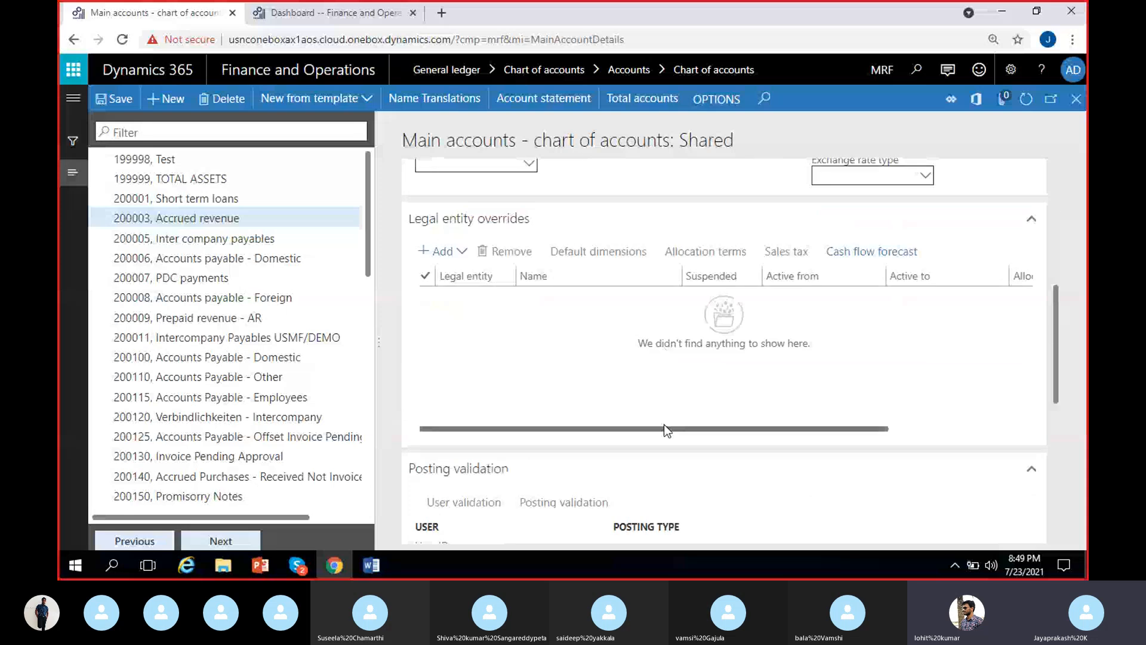
scroll(1055, 335, "up", 3)
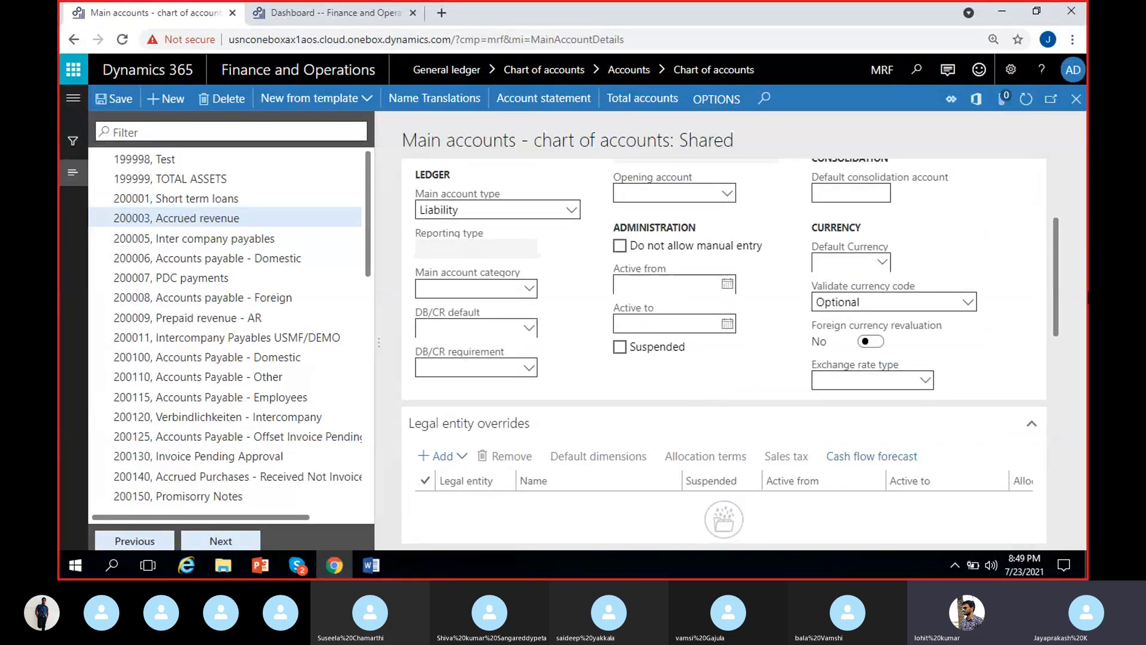
left_click_drag(1058, 263, 1057, 236)
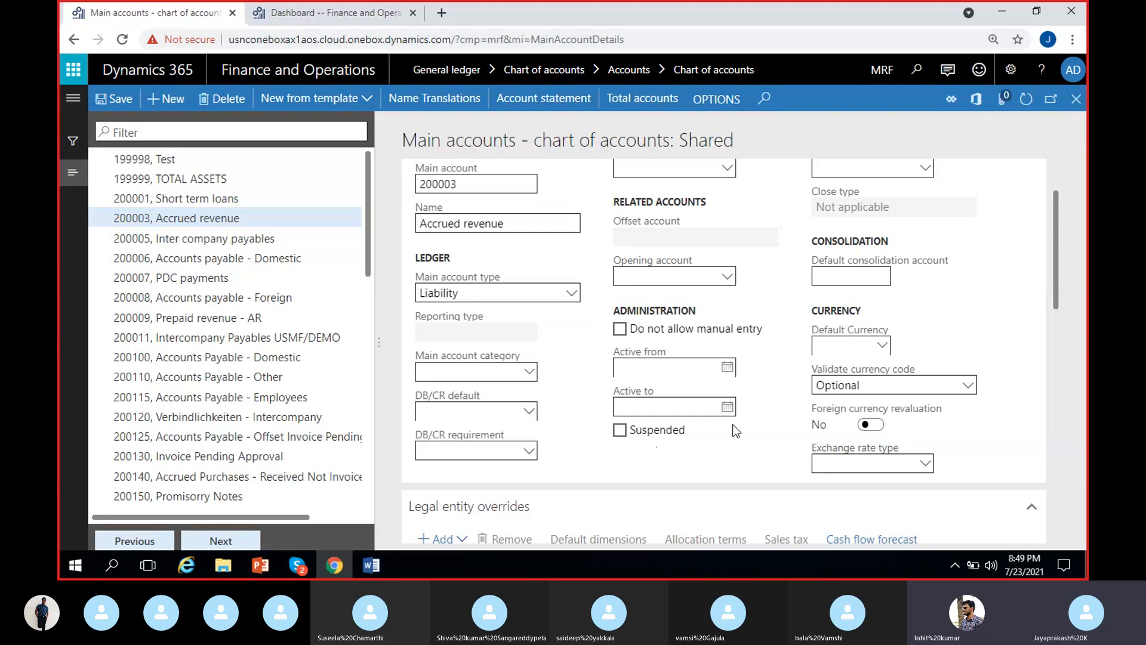
scroll(733, 436, "up", 2)
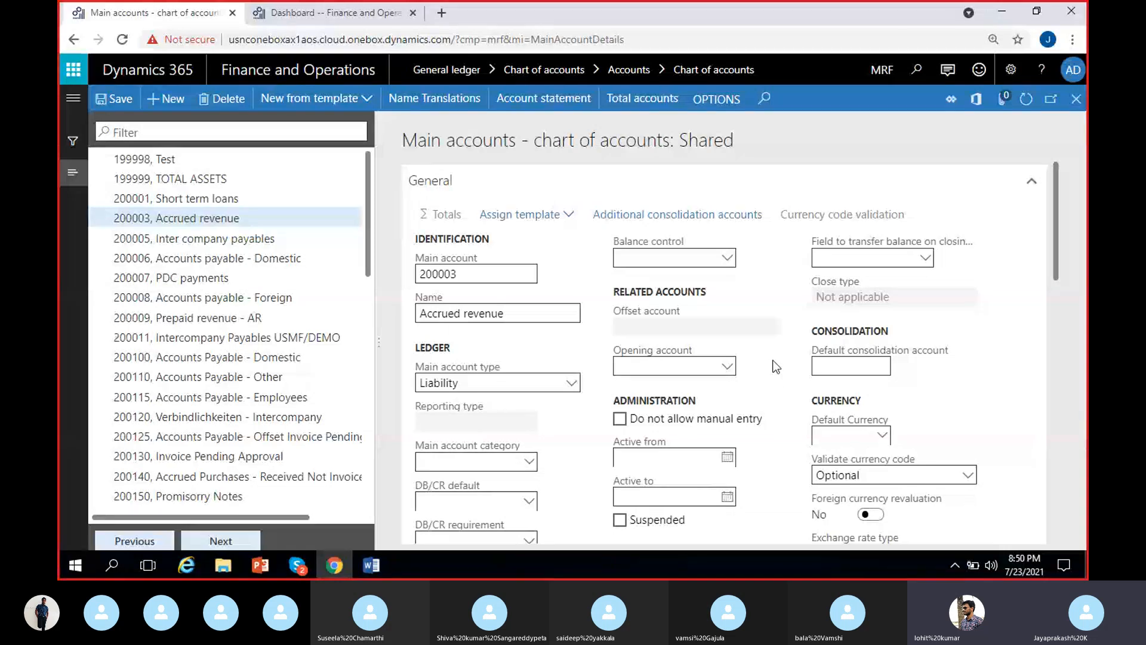
scroll(776, 366, "down", 3)
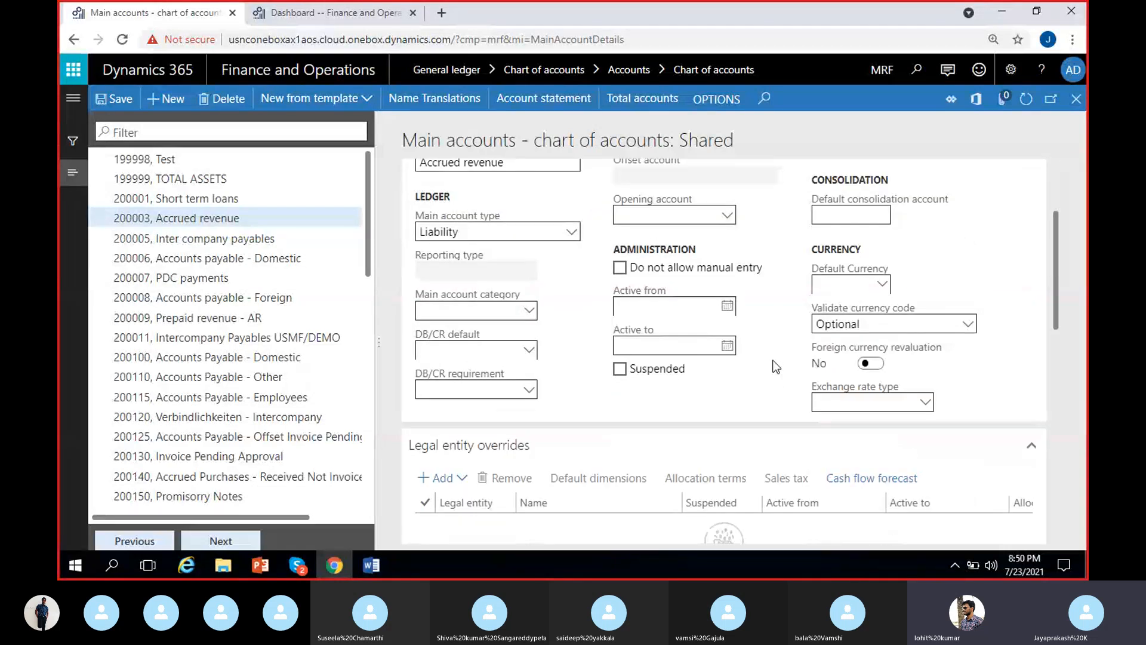
Step: Switch to the Word notes and add the line "Financial dimensions :" below "Main accounts :"
left_click(371, 575)
scroll(720, 447, "down", 10)
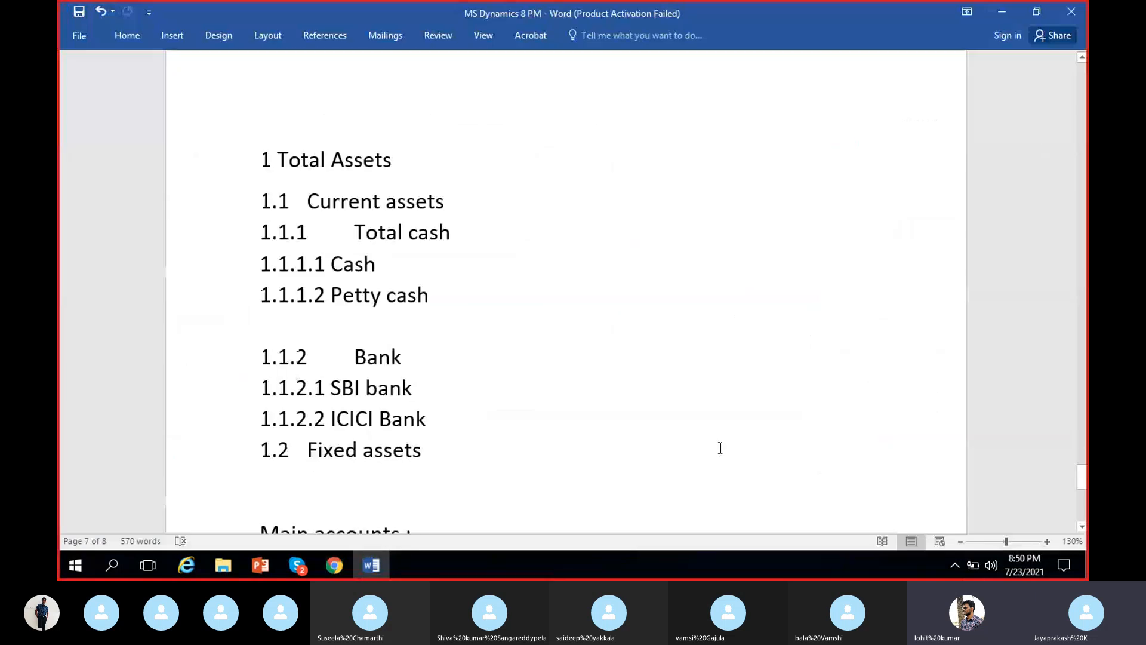
type("F")
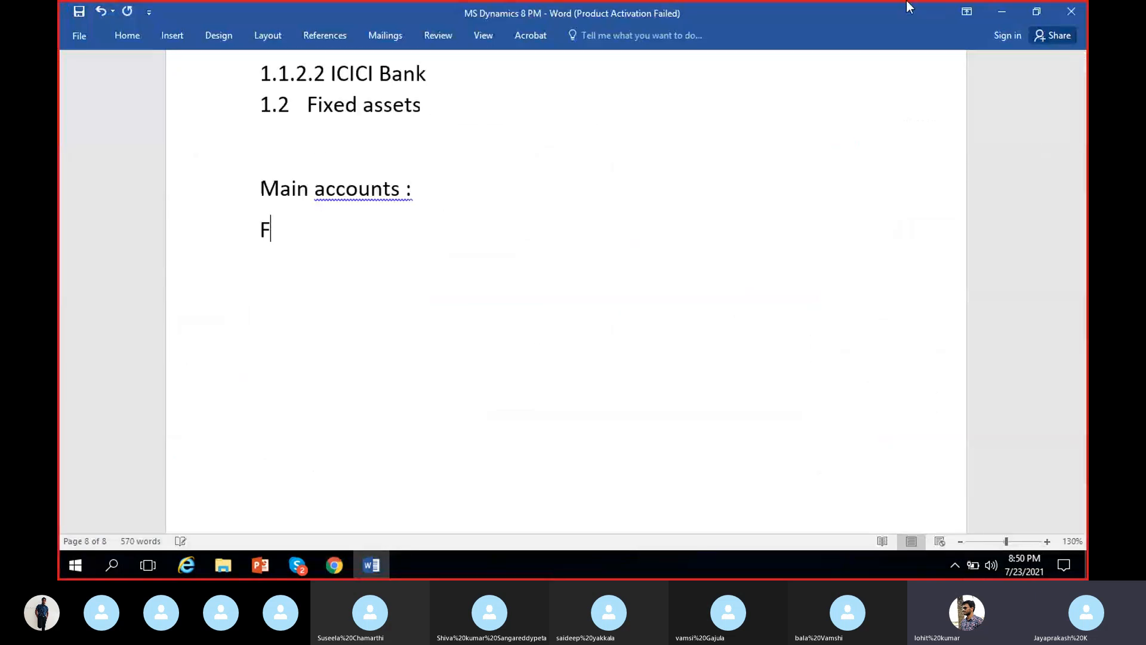
type("inancial dim")
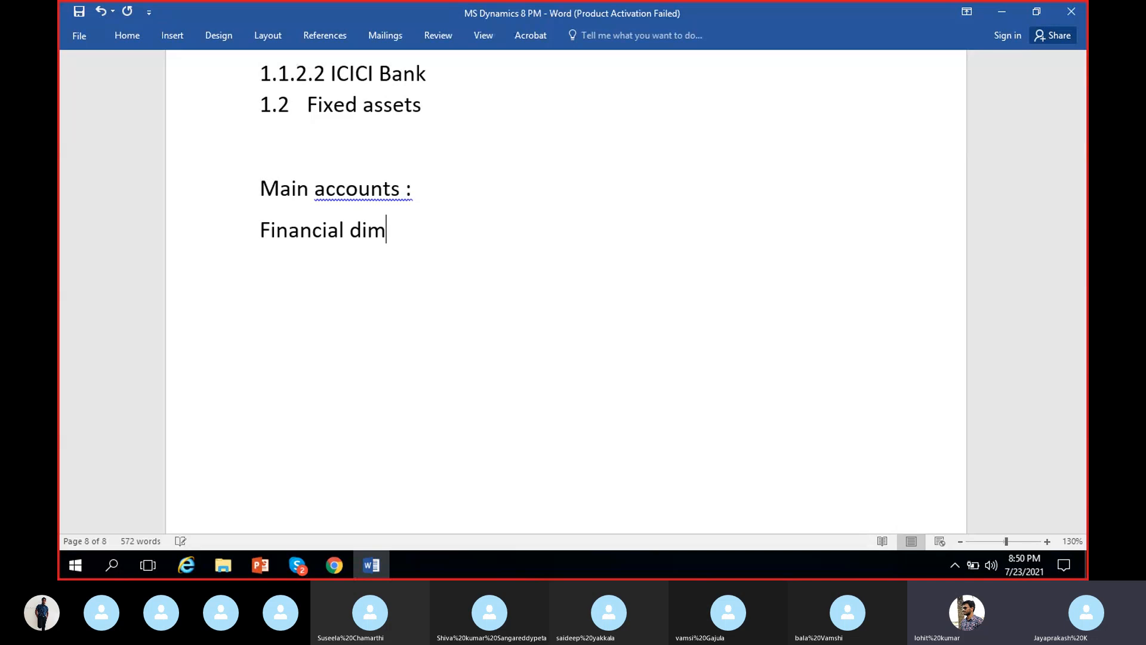
type("ensions :")
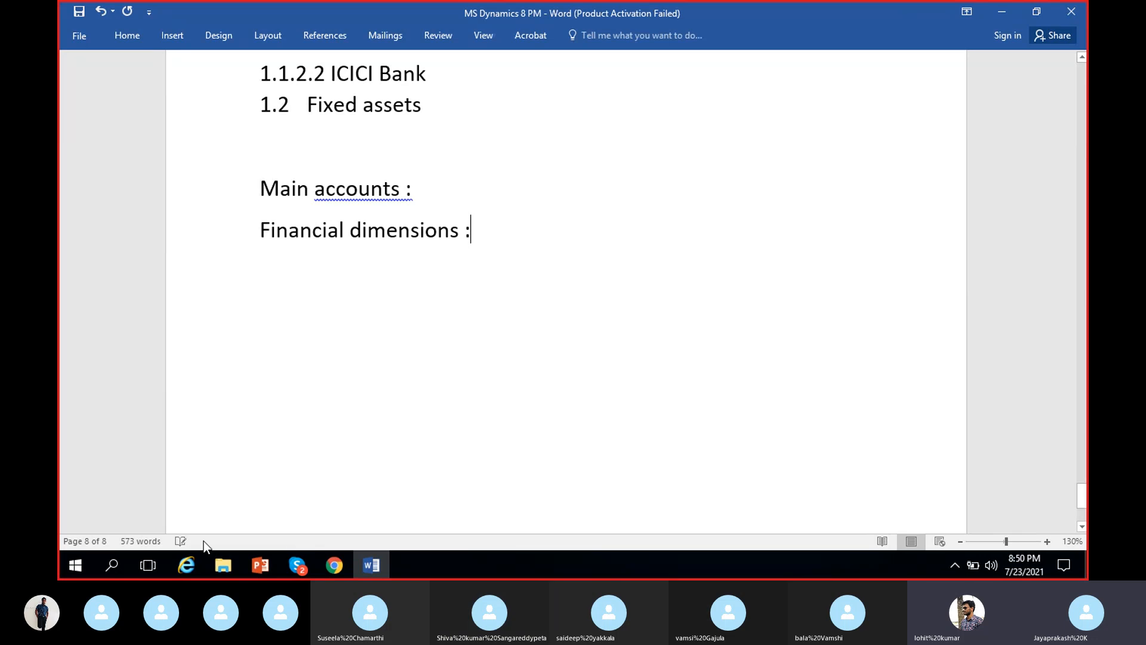
left_click(303, 572)
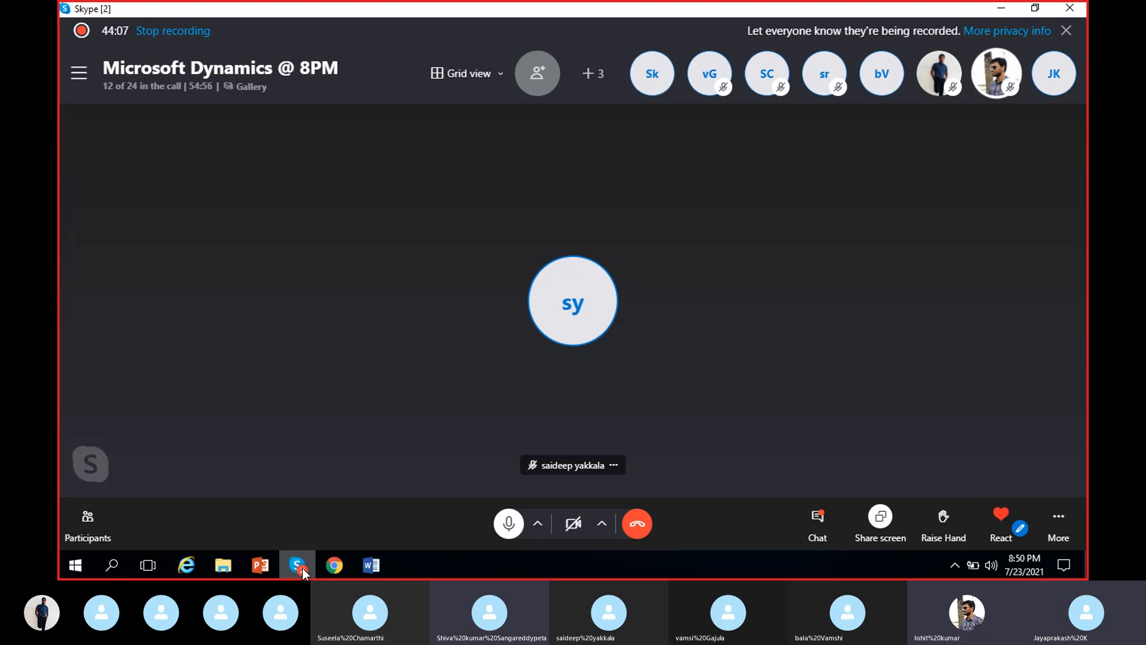
left_click(302, 572)
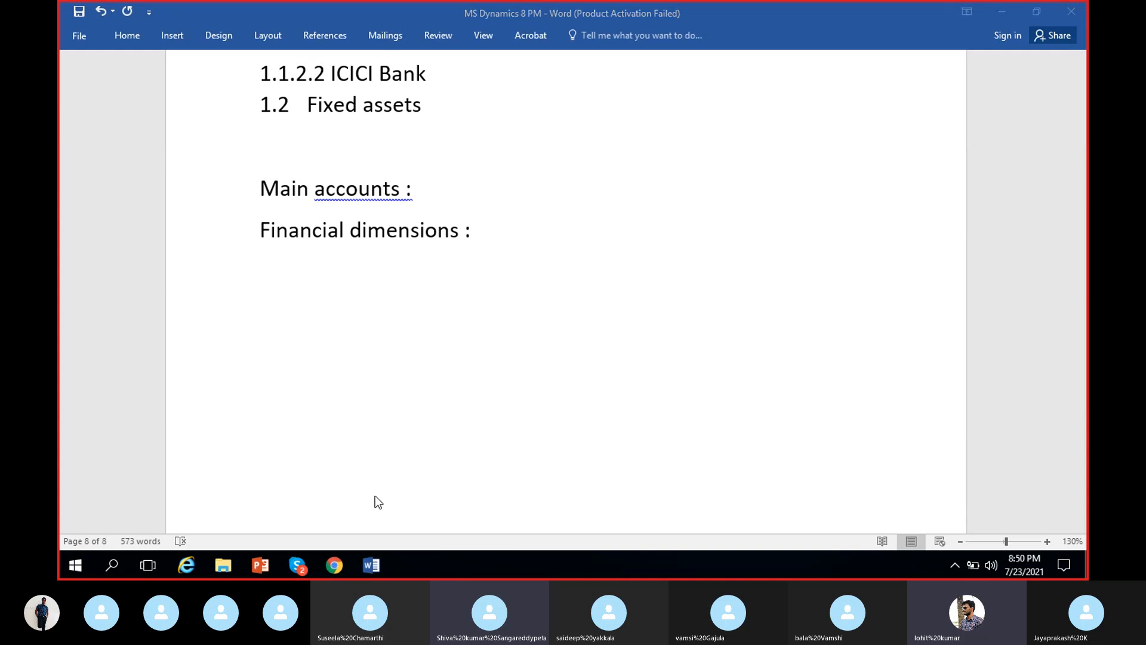
left_click(303, 569)
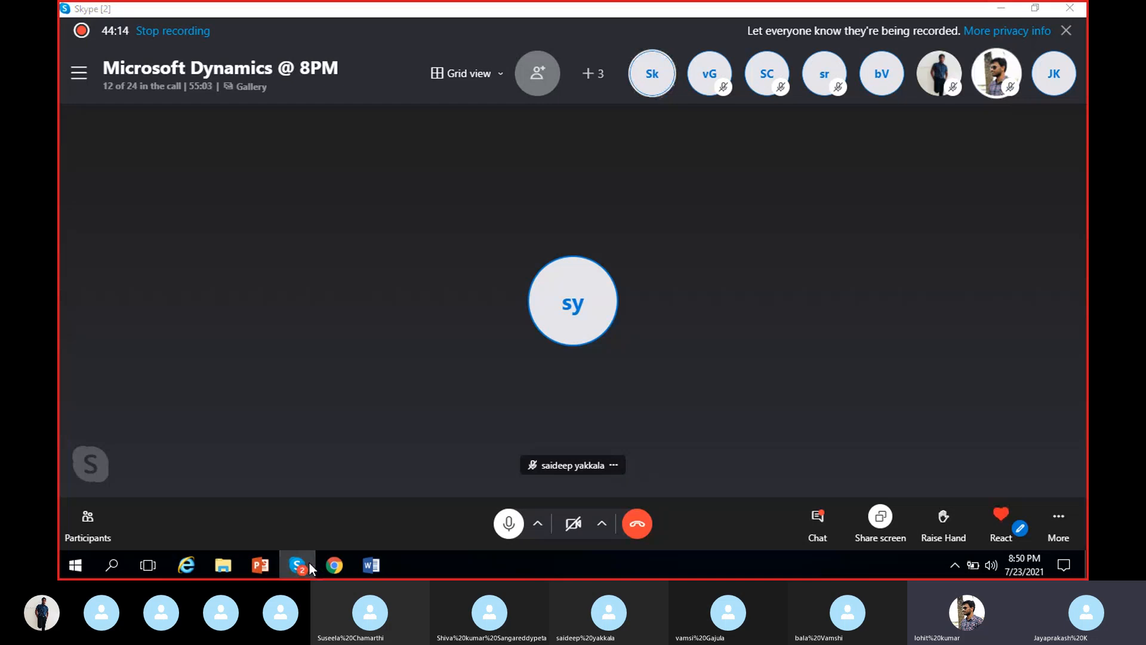
left_click(309, 568)
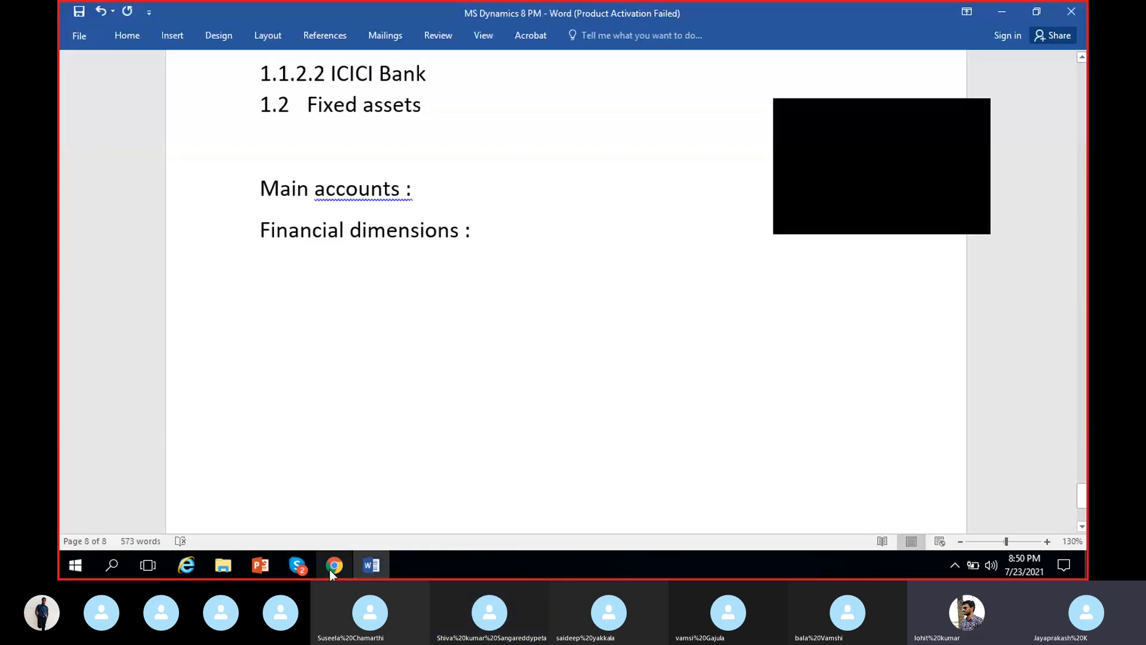
Step: Return to Dynamics 365 in Chrome and review the general settings and legal entity overrides of main account 200003, Accrued revenue, again
left_click(333, 567)
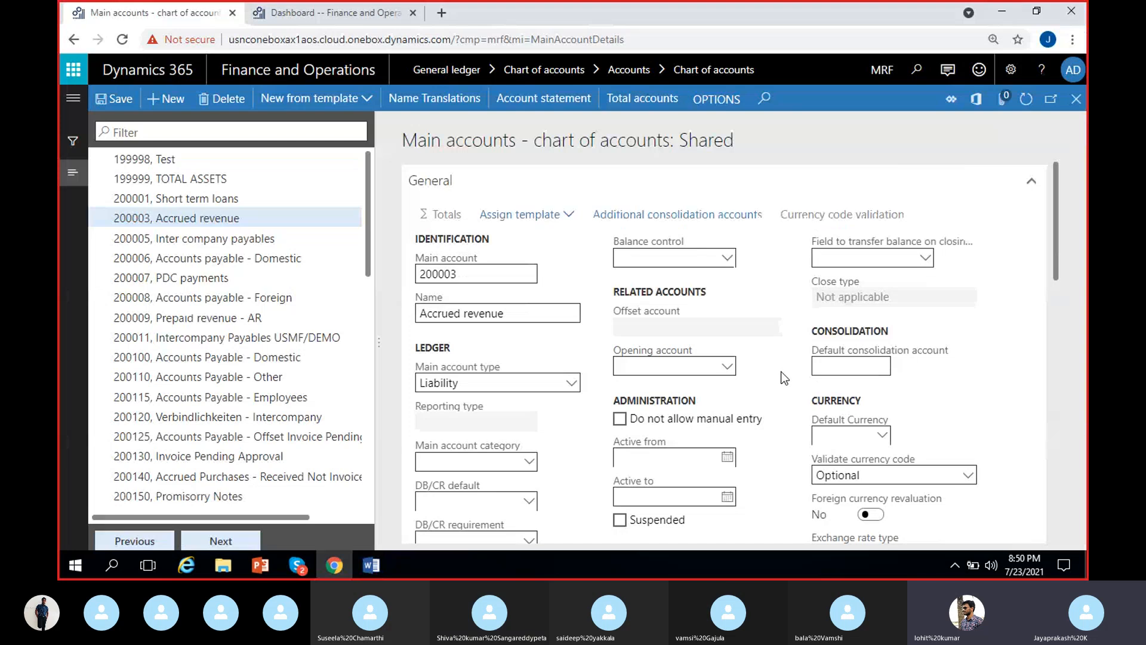
scroll(780, 372, "down", 1)
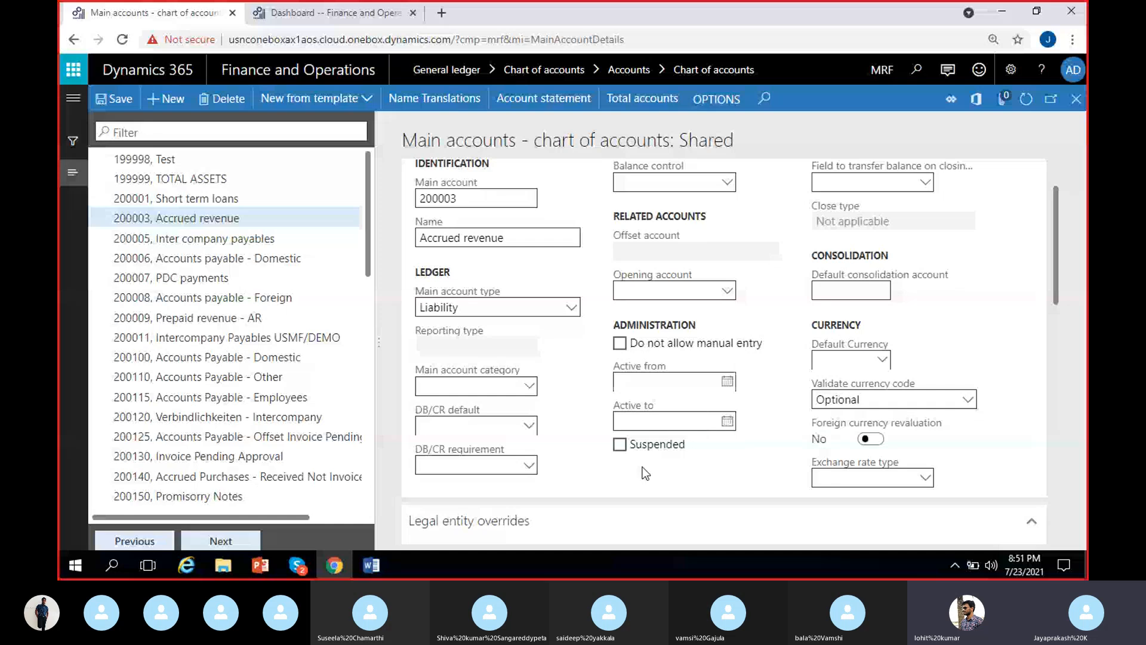
scroll(645, 474, "up", 2)
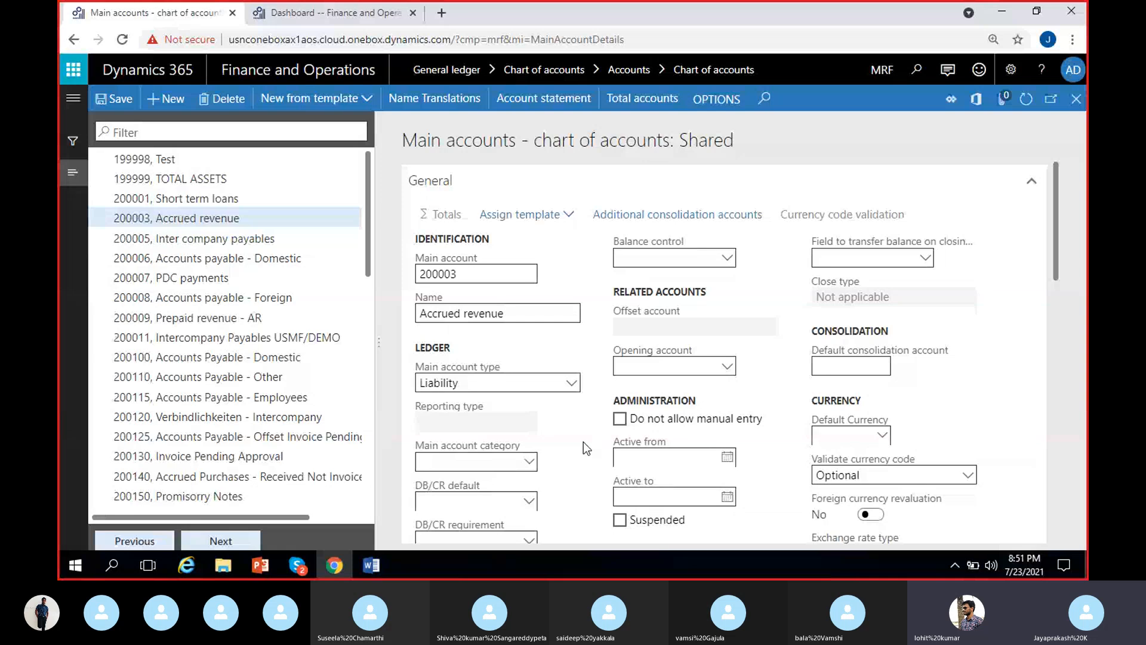
scroll(589, 453, "down", 2)
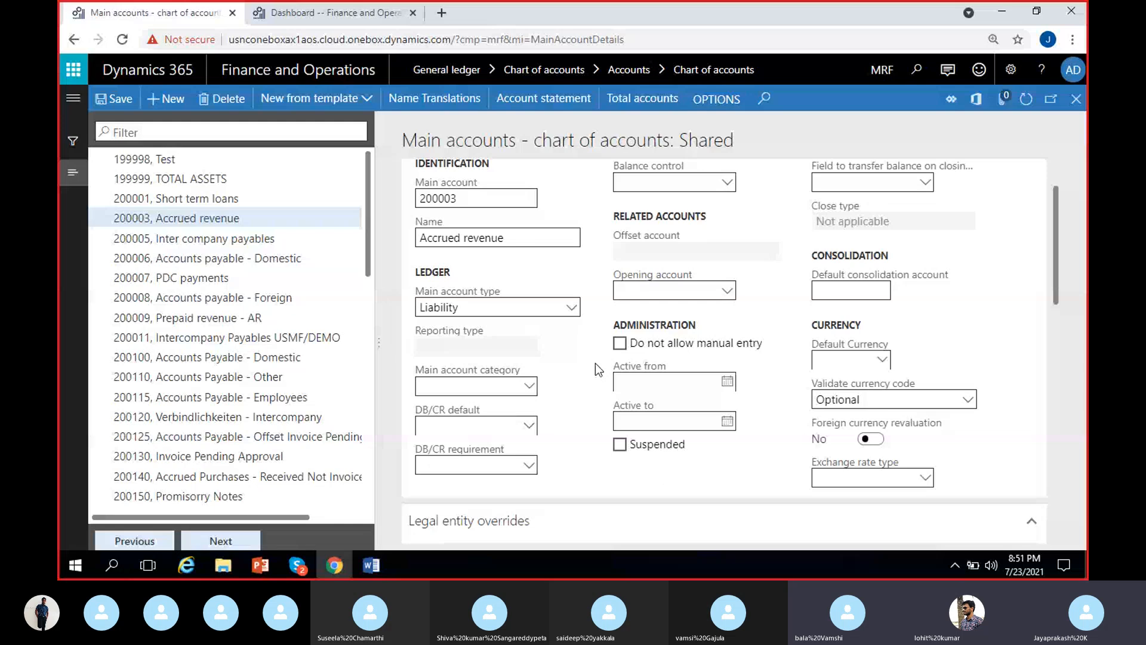
scroll(596, 363, "down", 1)
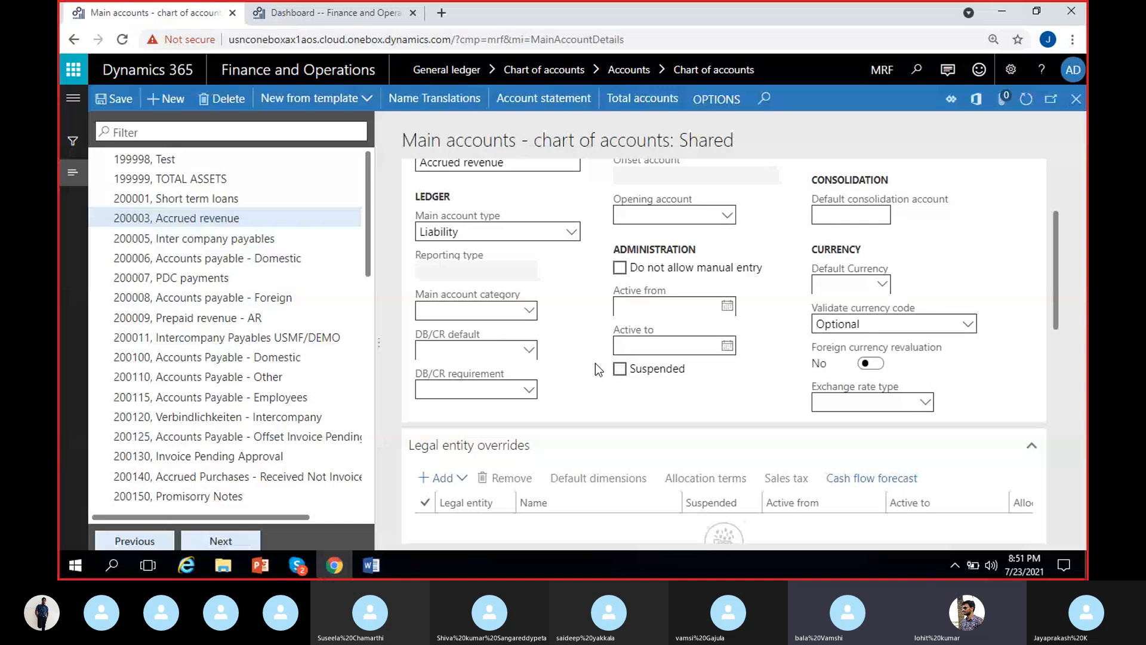
scroll(595, 363, "down", 2)
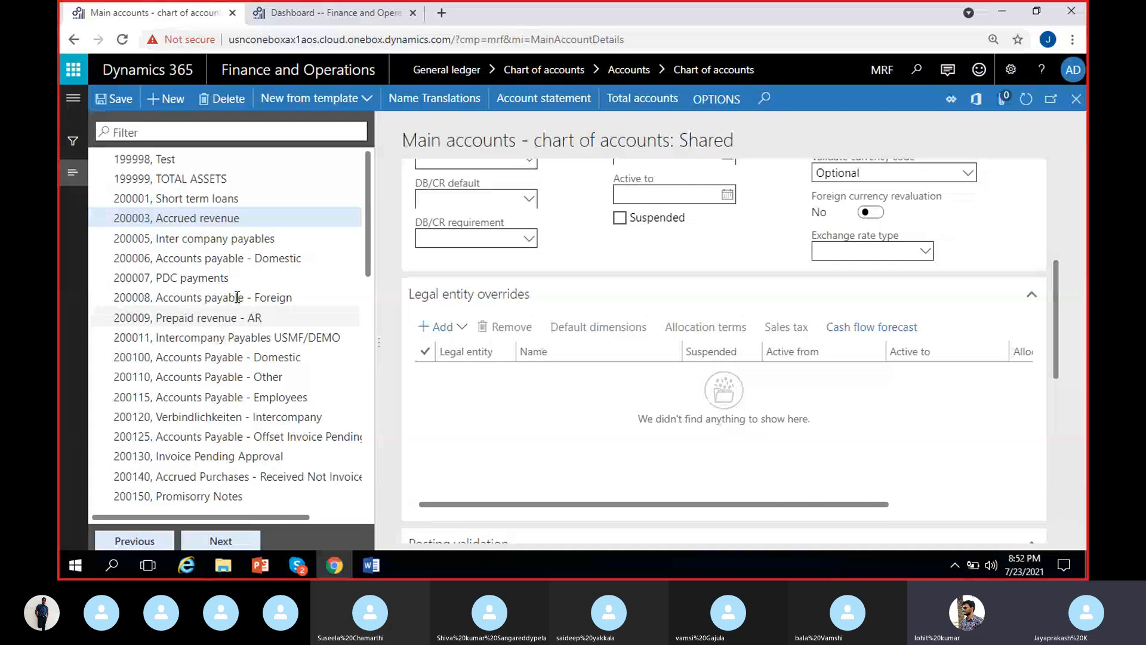
Step: Browse the main account list, open 201180, FICA Tax Payable, and review its legal entity overrides and general settings
scroll(245, 304, "down", 4)
scroll(257, 307, "down", 5)
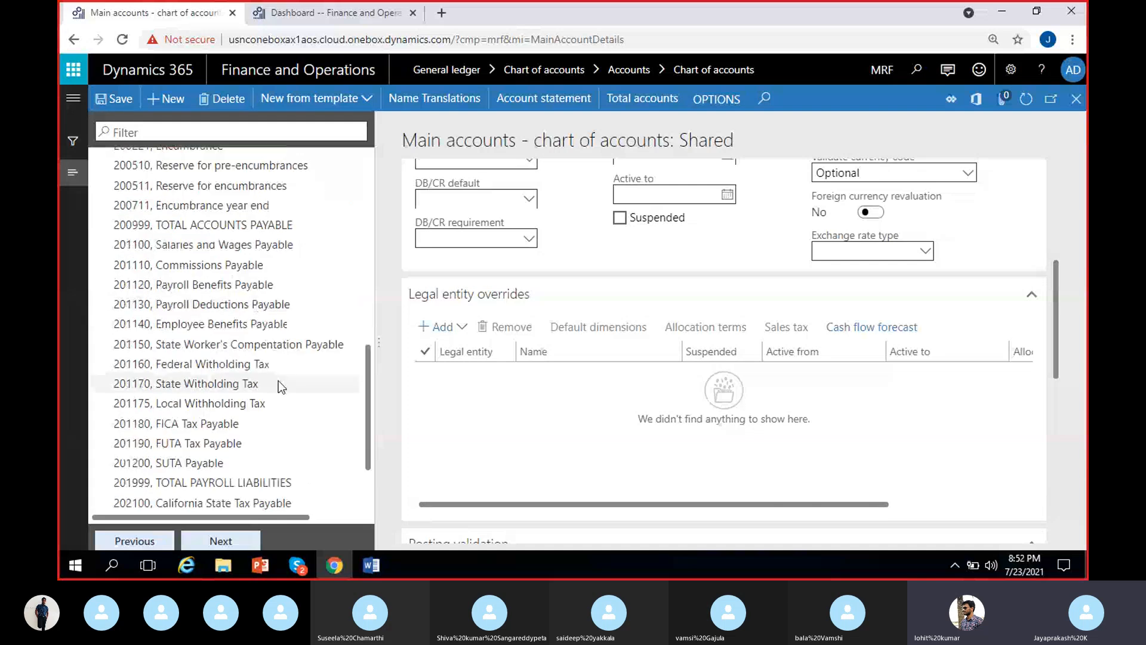
scroll(281, 384, "down", 2)
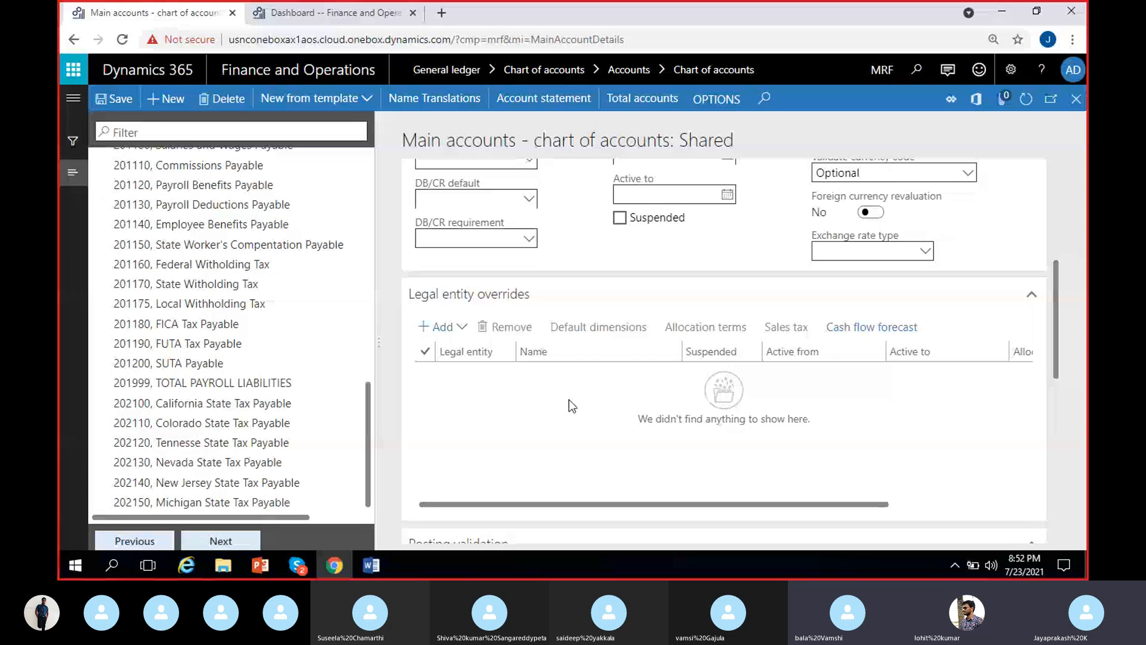
left_click(200, 325)
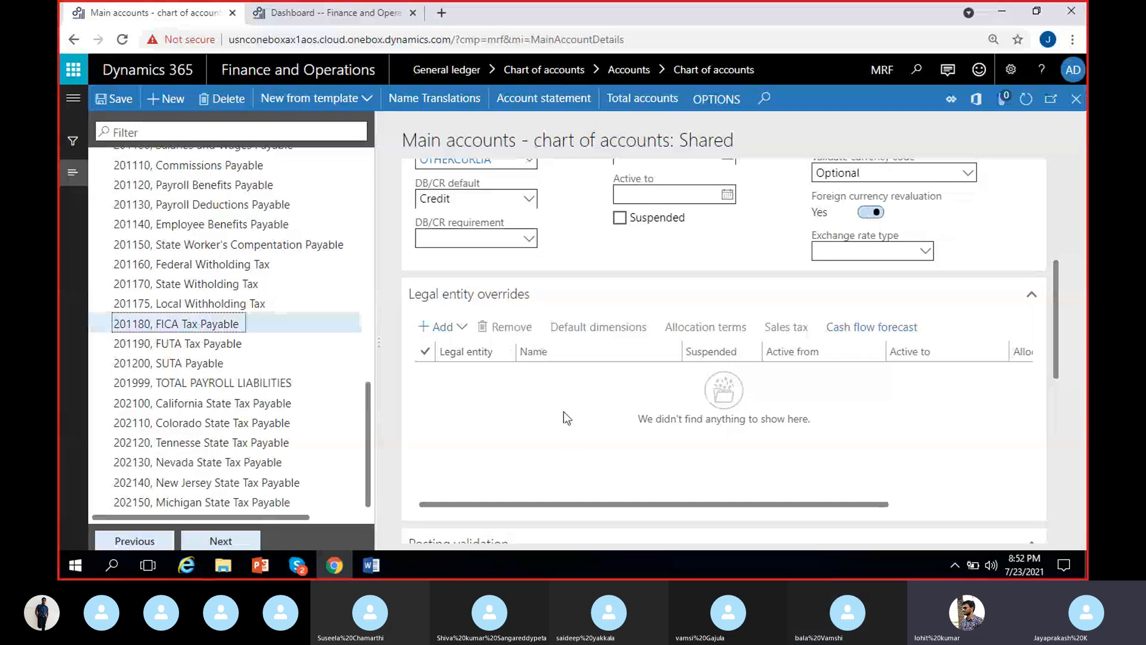
scroll(298, 425, "up", 4)
scroll(299, 425, "up", 6)
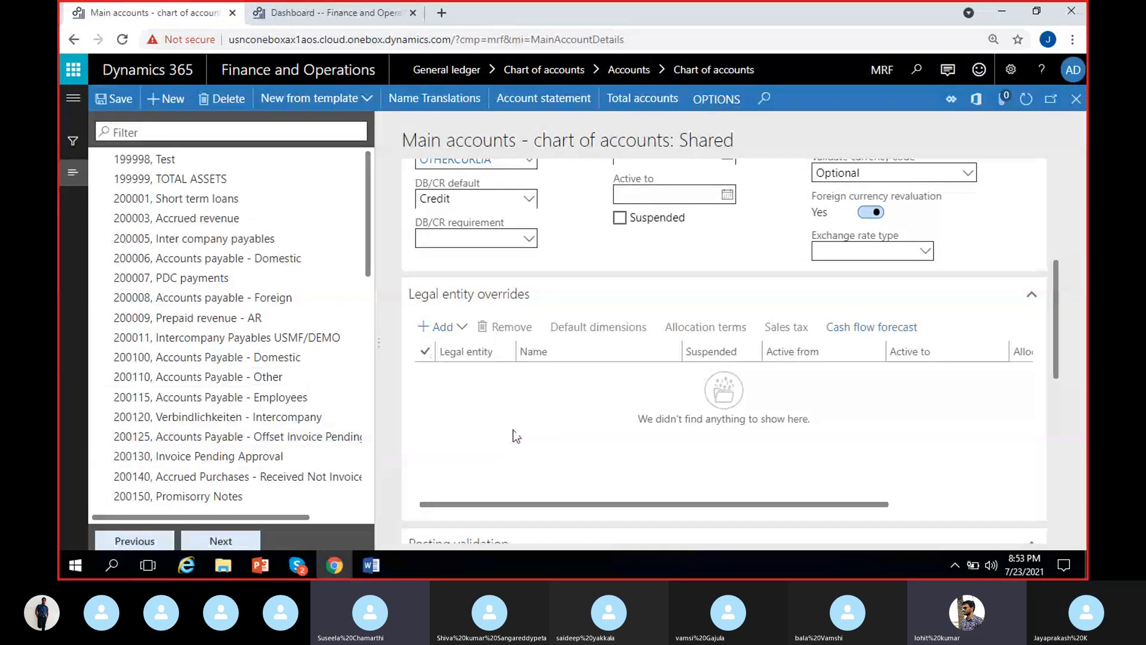
scroll(583, 220, "up", 5)
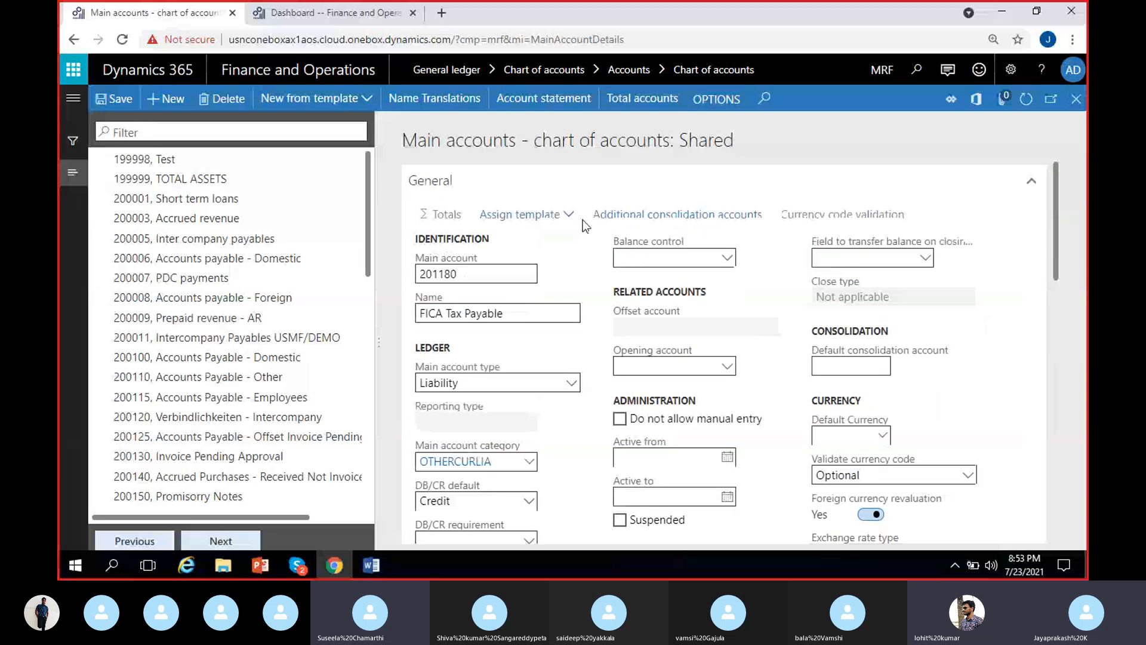
scroll(558, 418, "down", 1)
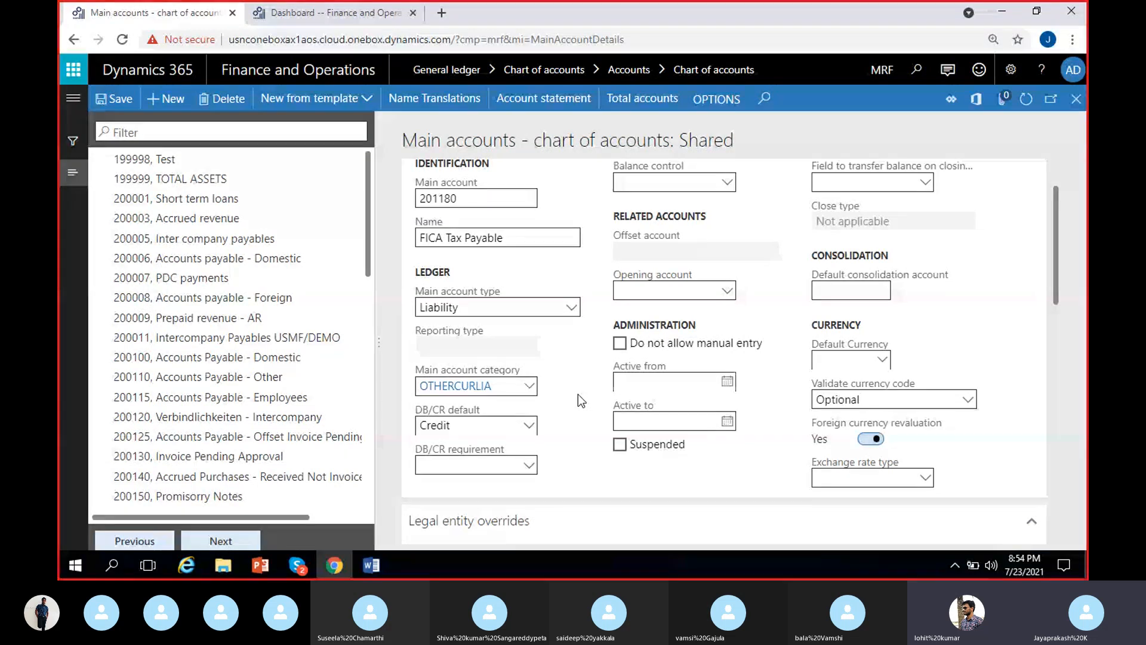
Step: Switch to the Word notes and save the MS Dynamics 8 PM document
key("alt+Tab")
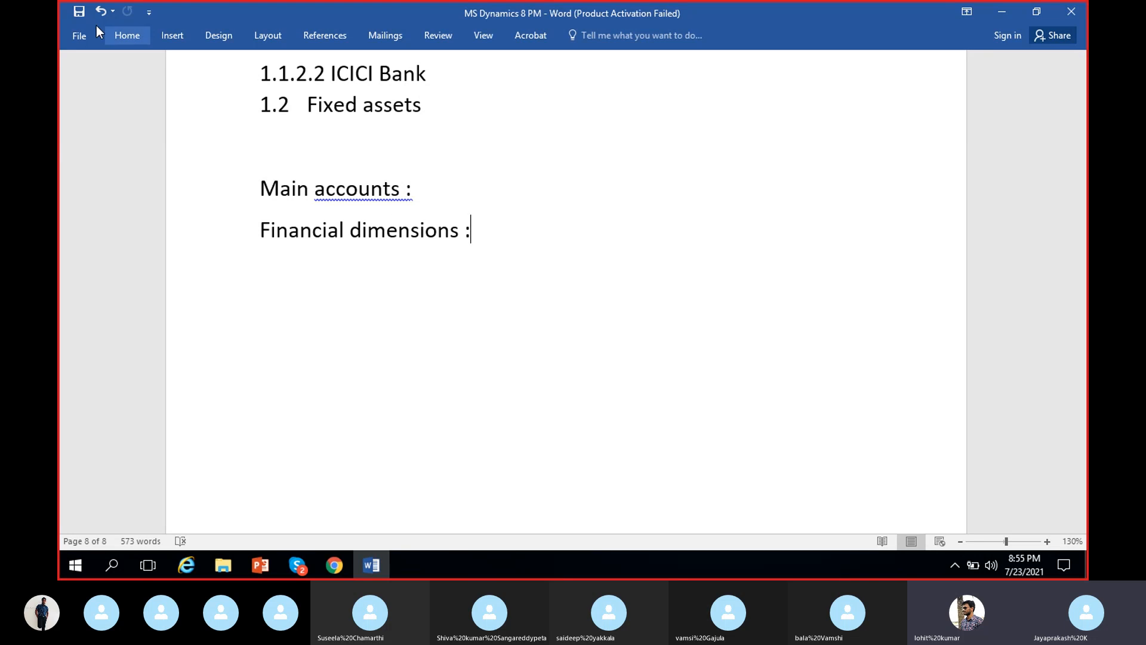
left_click(79, 12)
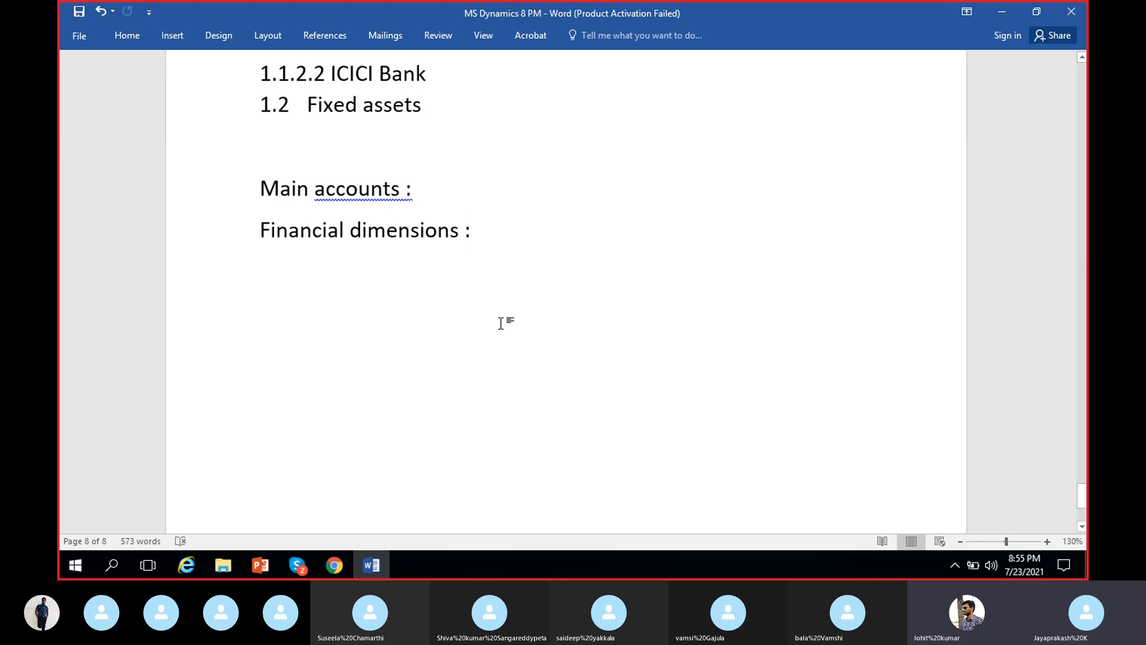